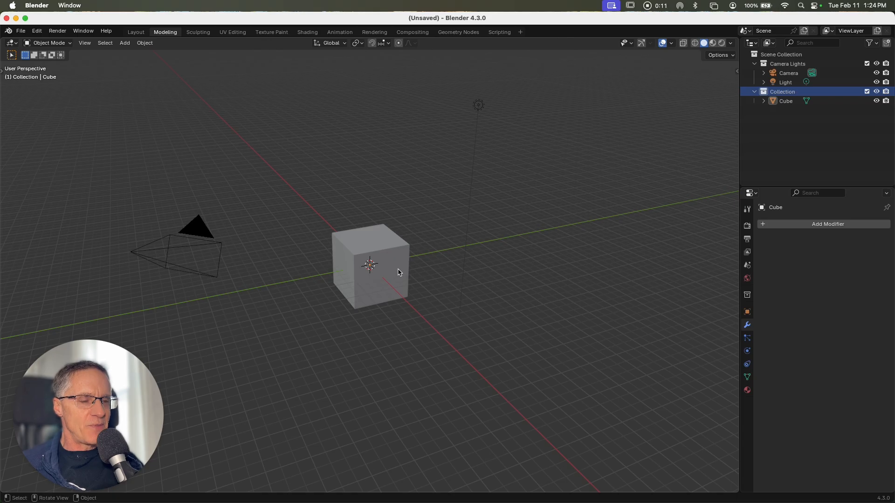
Select the default cube and set the scene's unit system to Imperial with length in Inches.
click(398, 272)
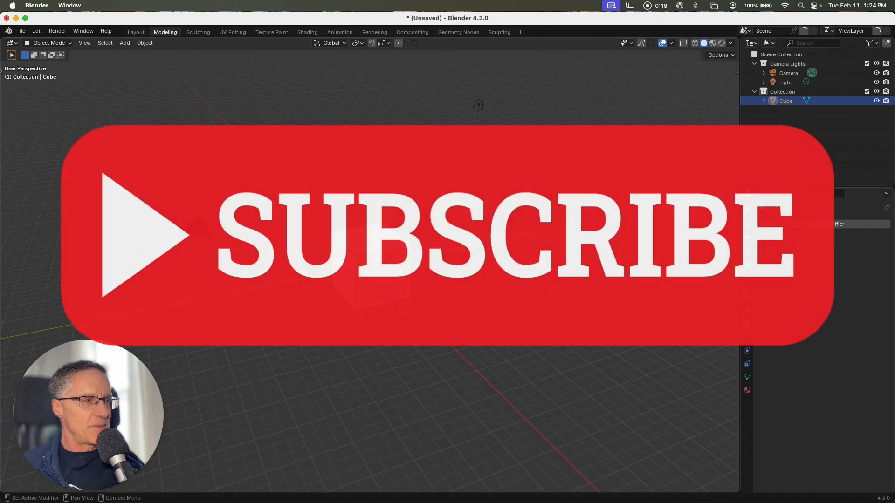
click(747, 266)
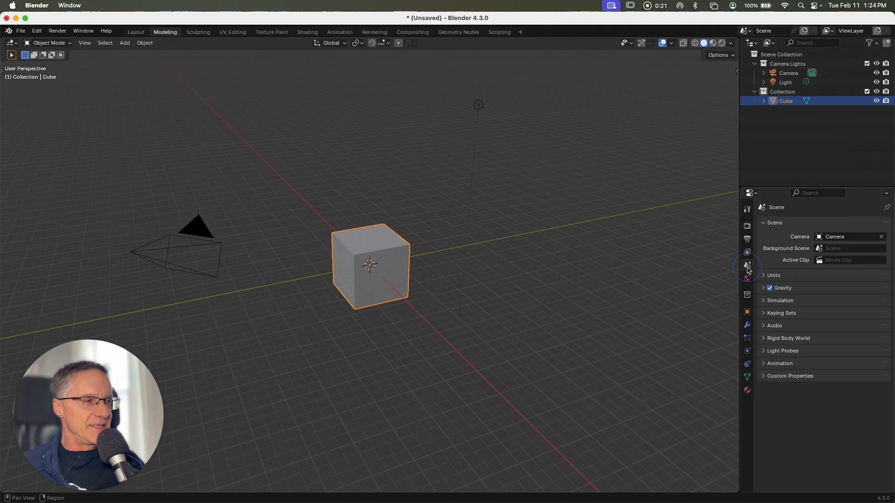
click(784, 278)
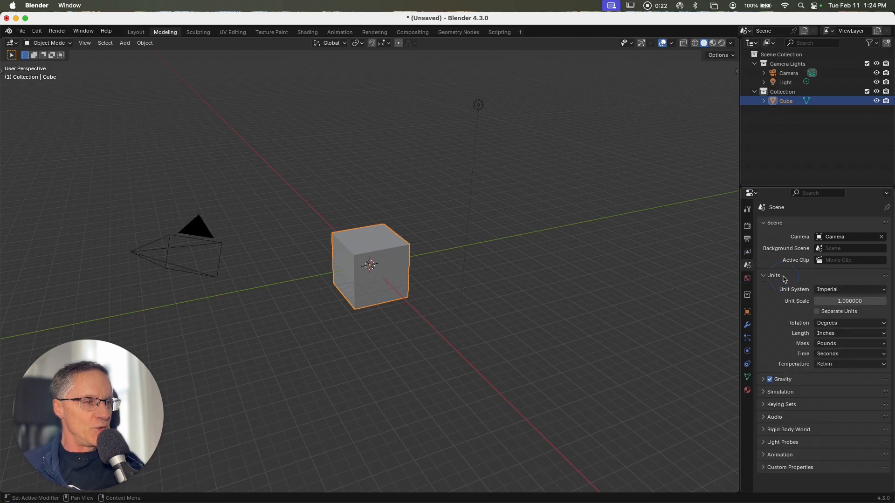
click(832, 294)
click(835, 296)
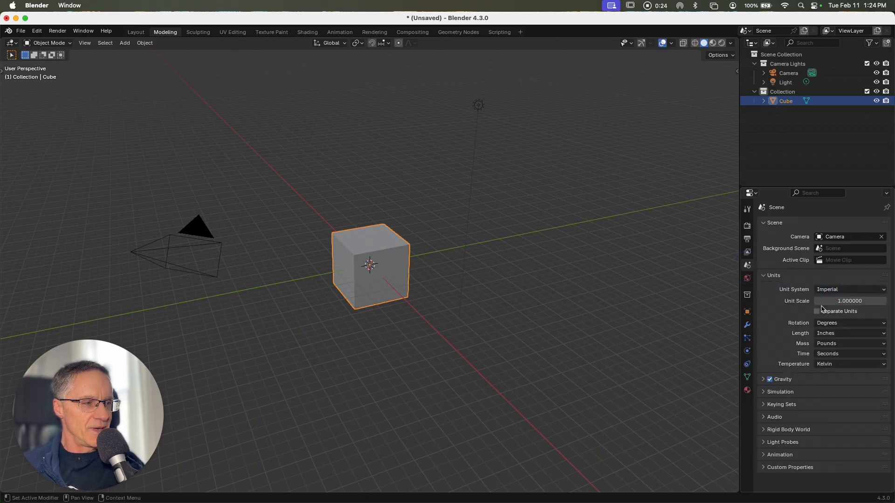
click(827, 334)
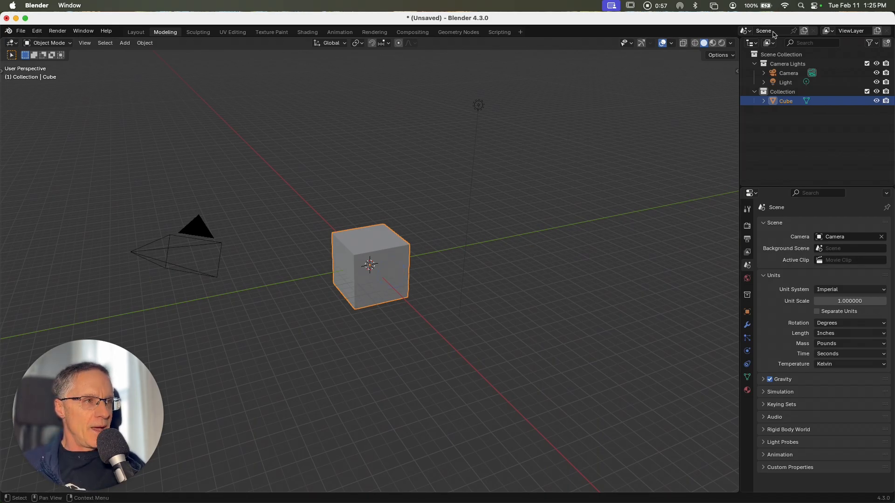
Set the cube's dimensions to 16 inches in X, 16 inches in Y and 4 inches in Z.
click(736, 71)
drag(670, 78, 614, 77)
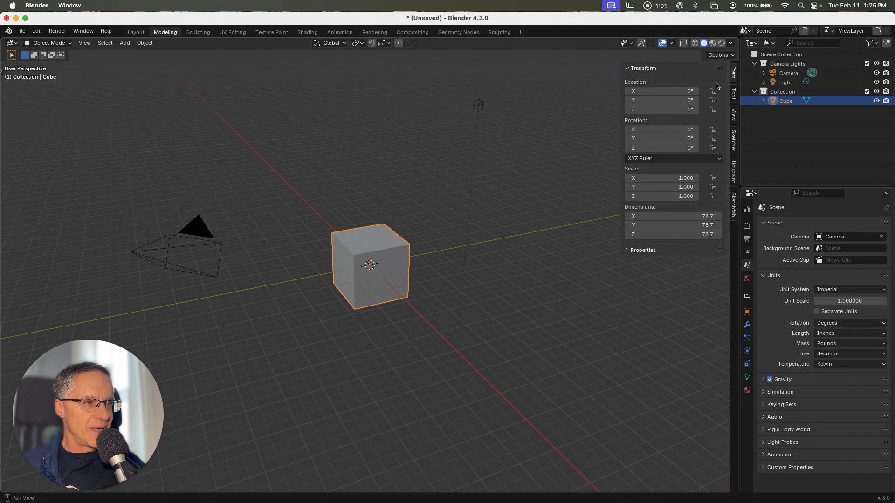
click(674, 217)
text(16)
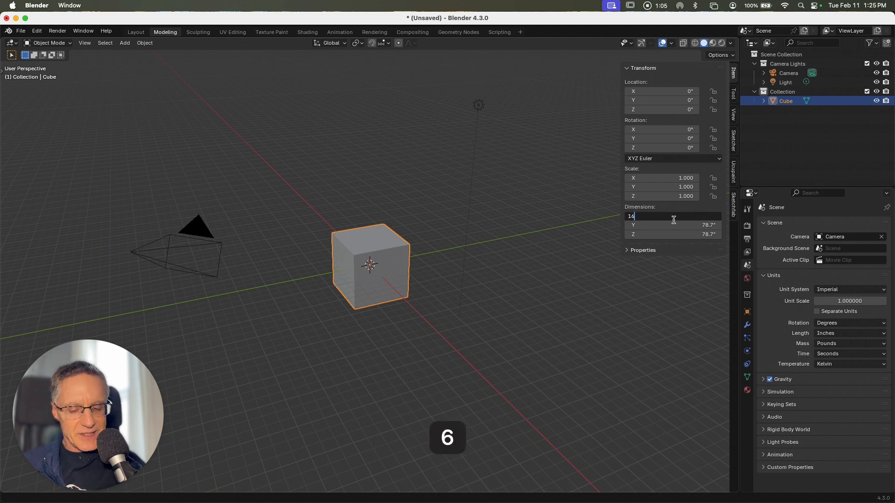
key(Tab)
text(16)
key(Tab)
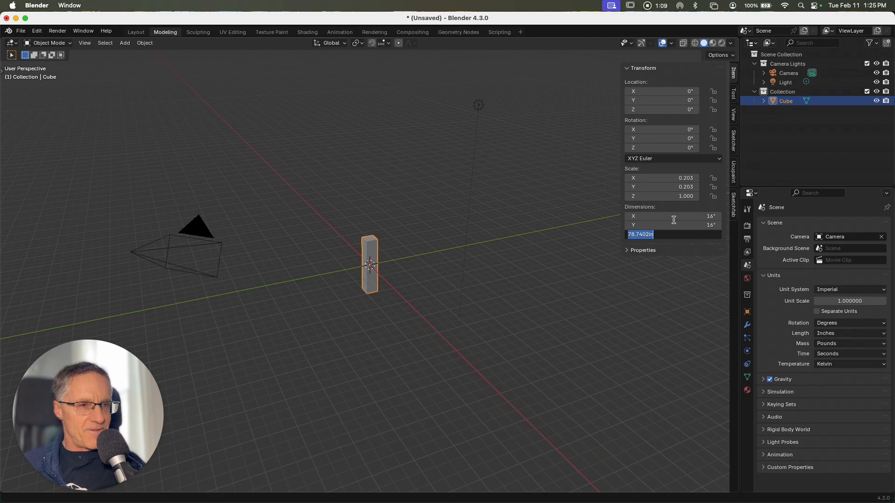
text(4)
key(Return)
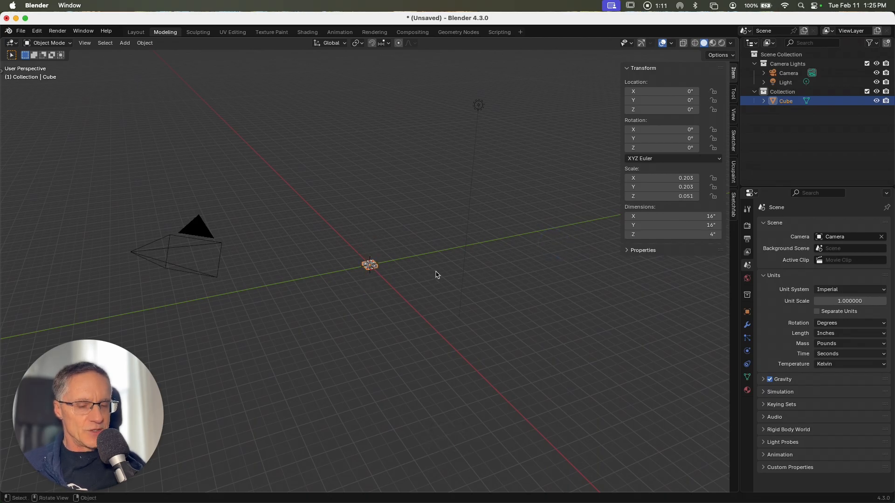
Apply the flattened cube's scale.
ctrl+scroll(437, 275, up, 11)
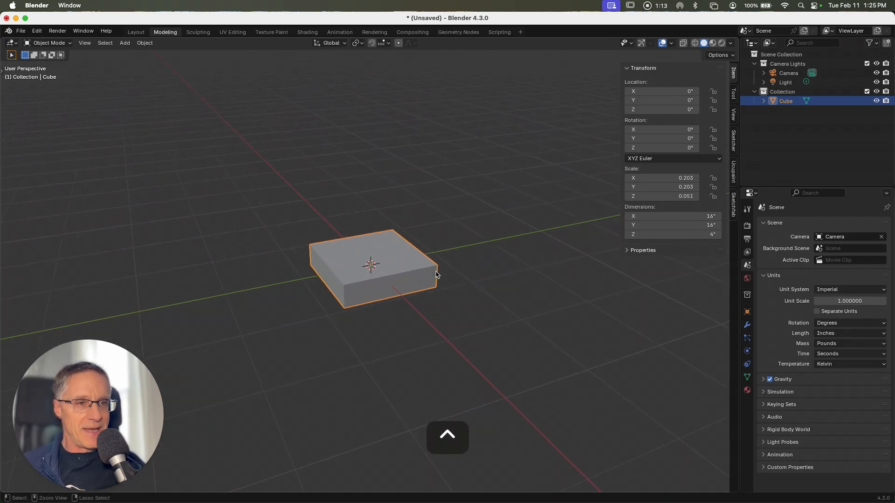
ctrl+scroll(437, 275, up, 3)
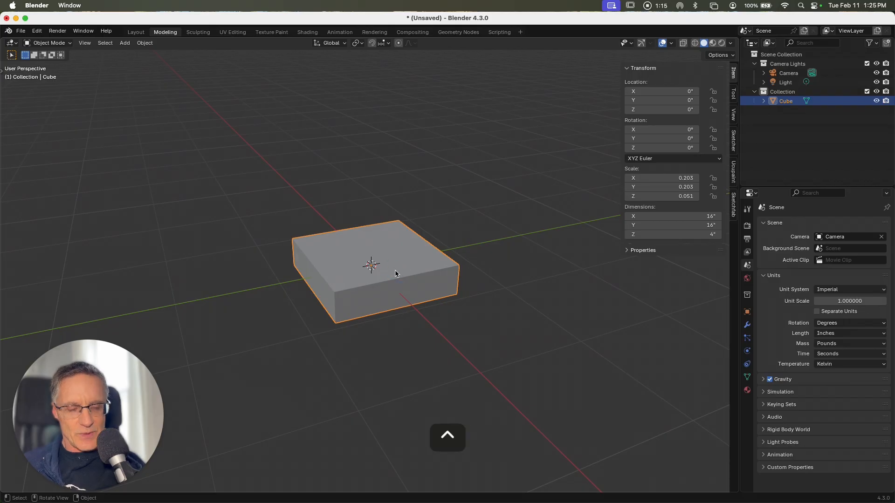
key(ctrl+a)
click(392, 289)
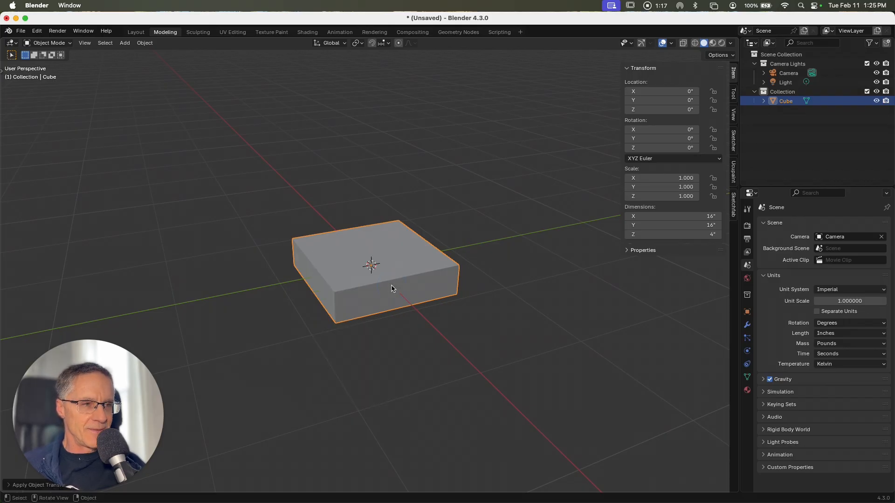
click(392, 289)
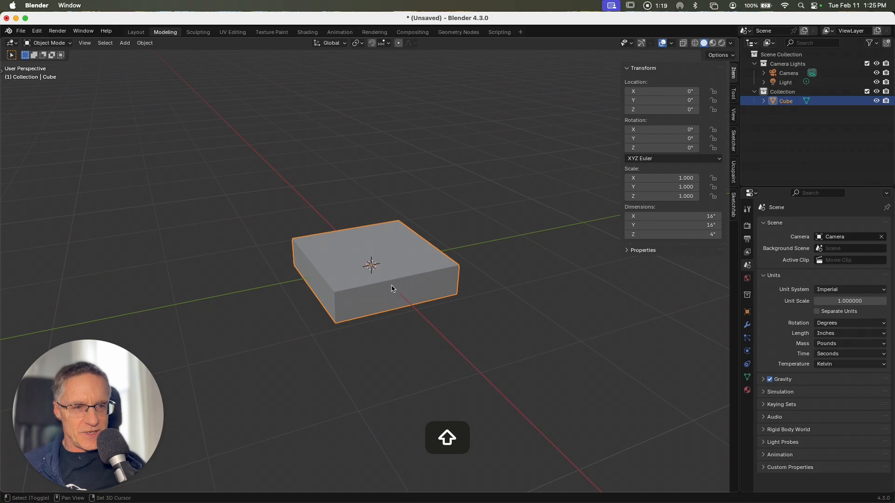
Duplicate the slab in place and rotate the copy 90 degrees about the Y axis.
key(shift+d)
right_click(392, 289)
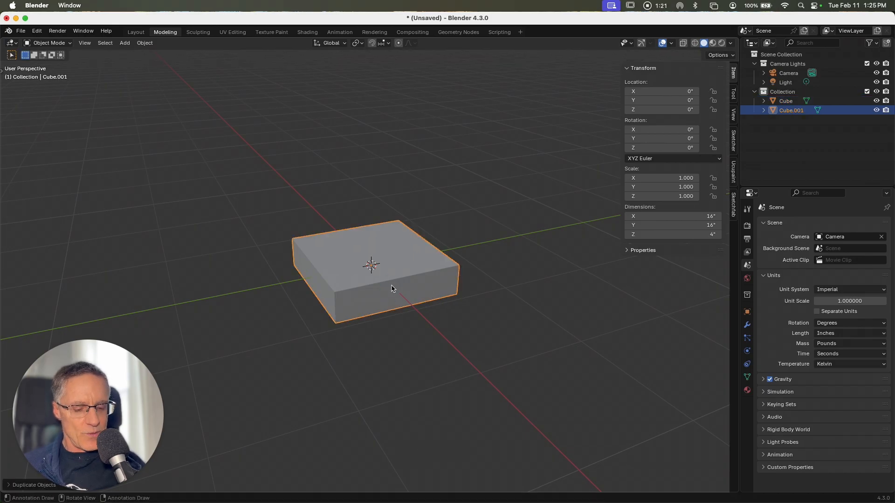
key(r)
text(y)
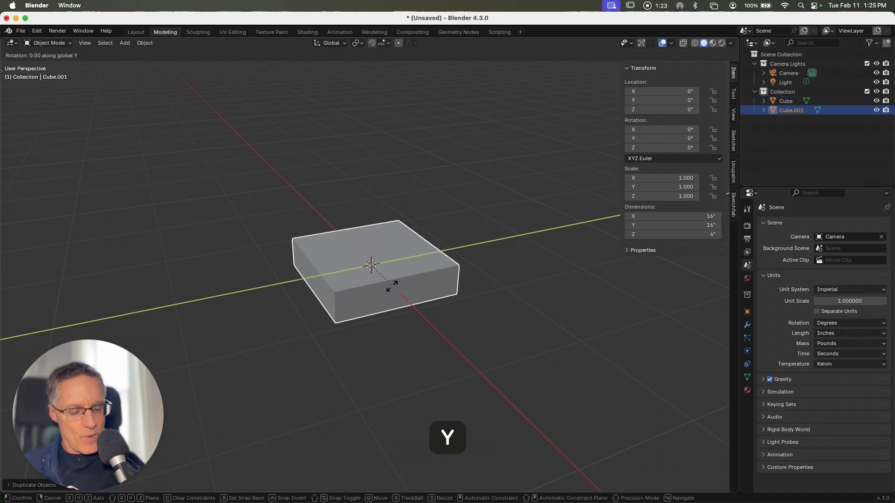
text(90)
key(Return)
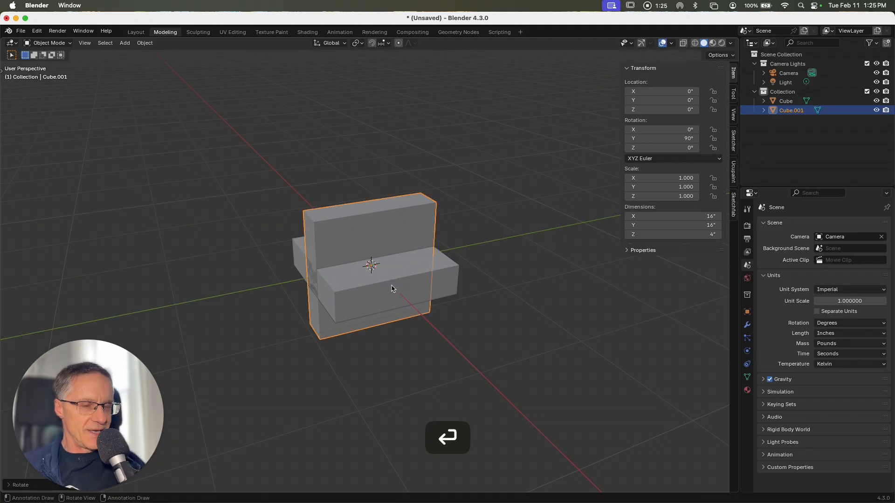
Move the upright slab along X to about -15.9 inches and raise it along Z to about 16.9 inches.
scroll(391, 289, right, 10)
scroll(391, 287, right, 2)
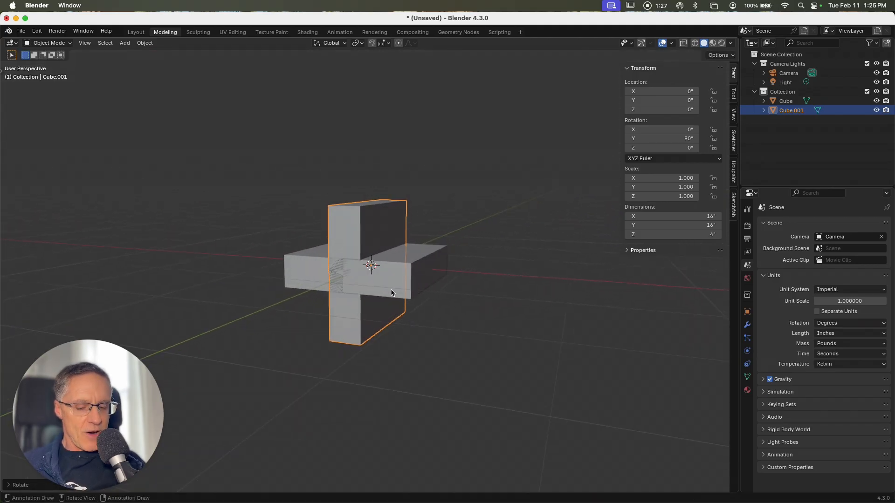
key(g)
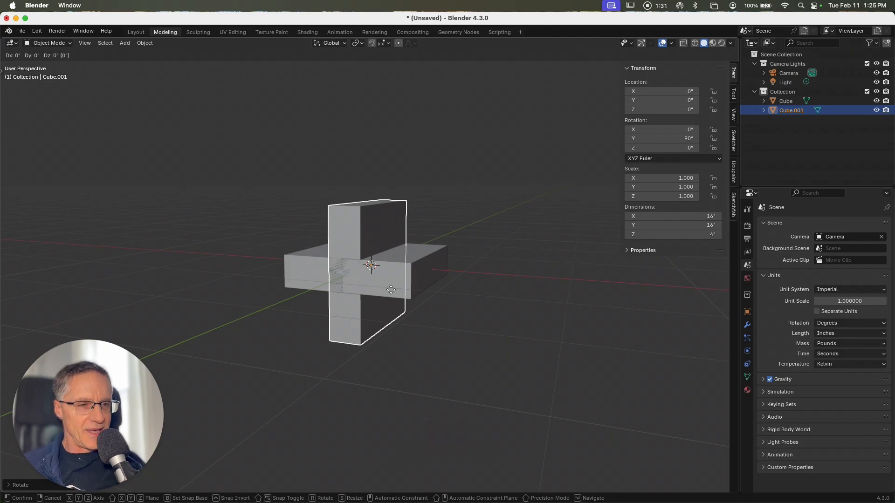
key(x)
click(287, 264)
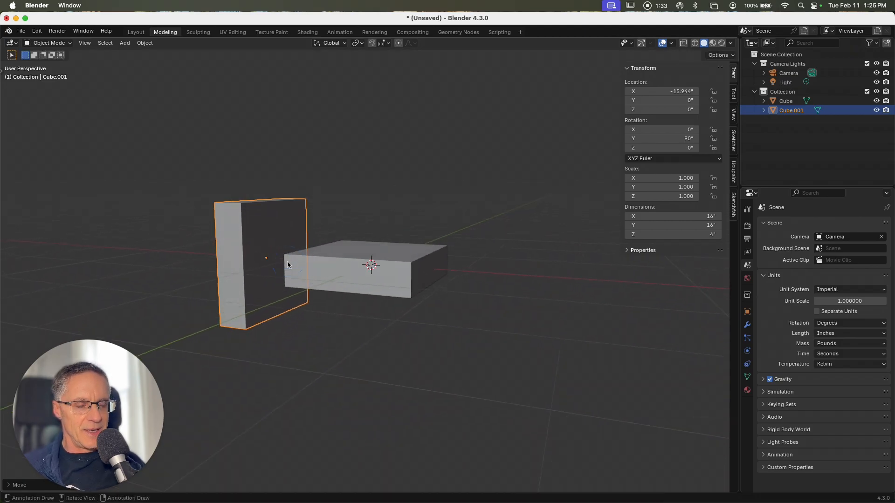
middle_drag(288, 264, 288, 265)
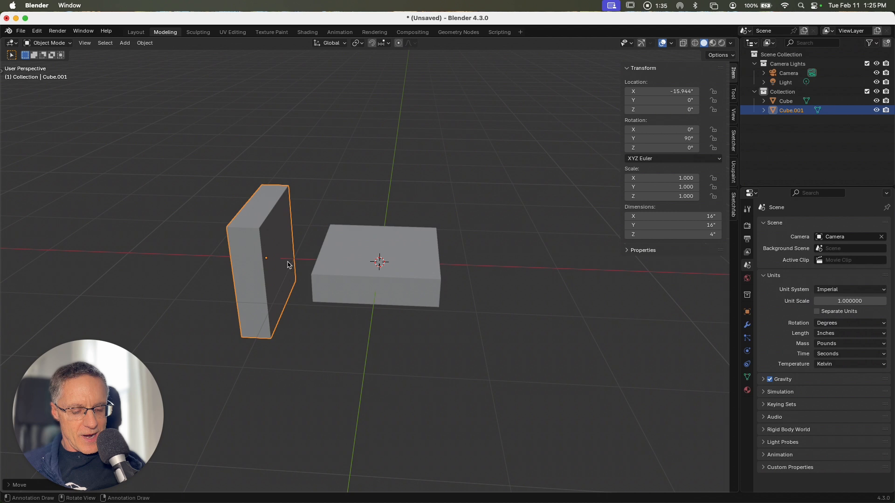
key(g)
key(z)
click(307, 140)
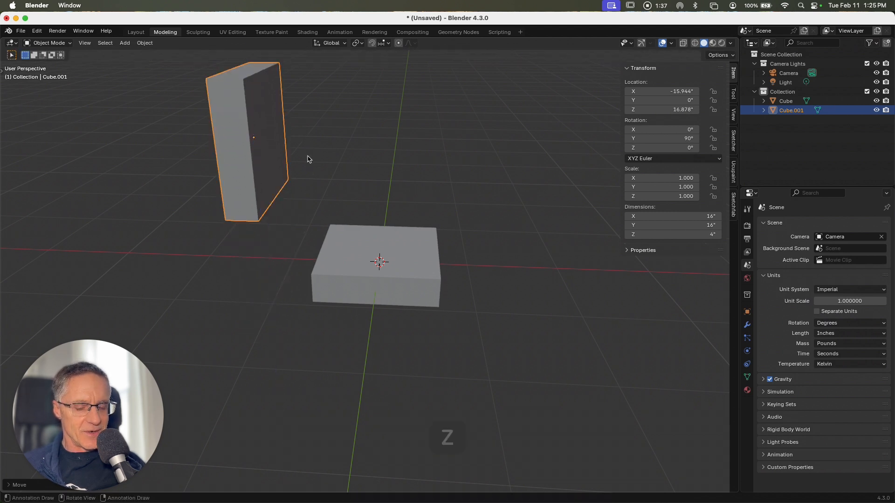
Stretch the upright slab along global Z to a height of about 34.6 inches.
key(s)
key(z)
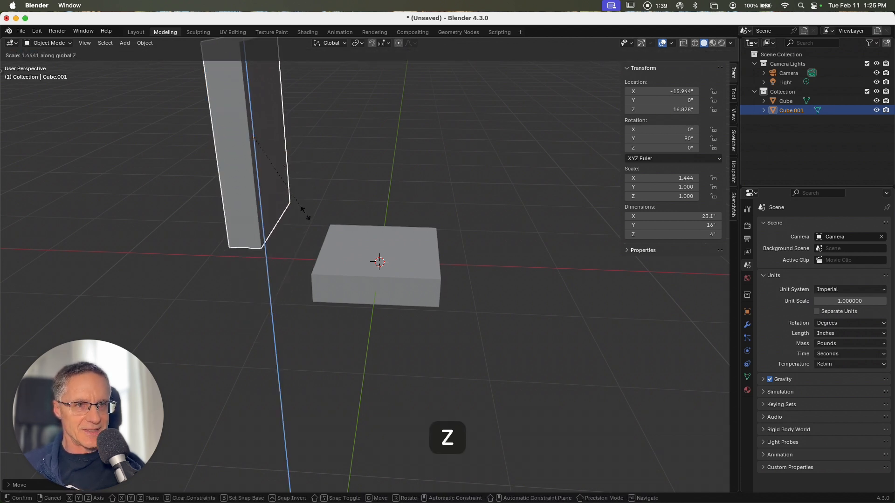
click(301, 230)
shift+scroll(306, 228, up, 5)
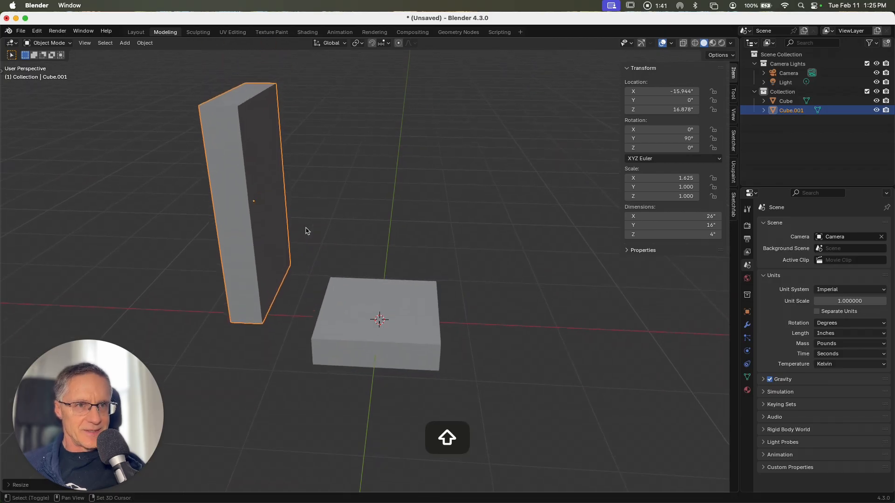
shift+scroll(306, 230, up, 2)
scroll(308, 228, right, 5)
scroll(308, 227, left, 3)
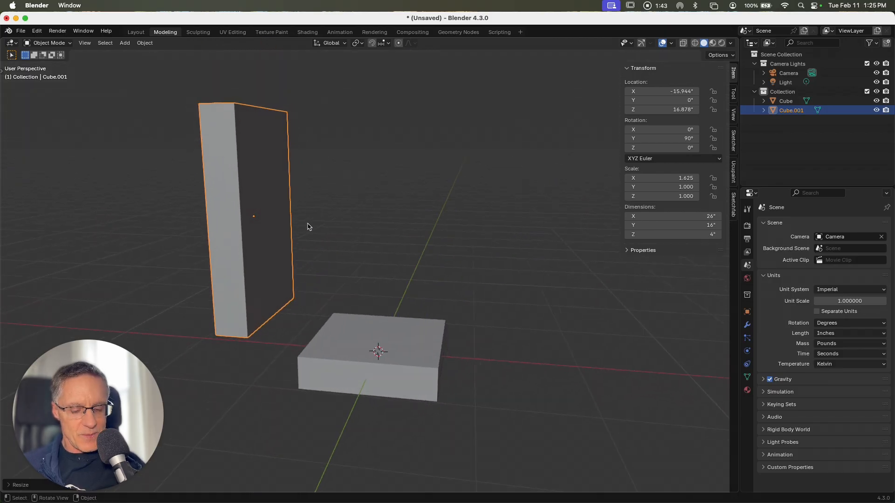
key(s)
key(z)
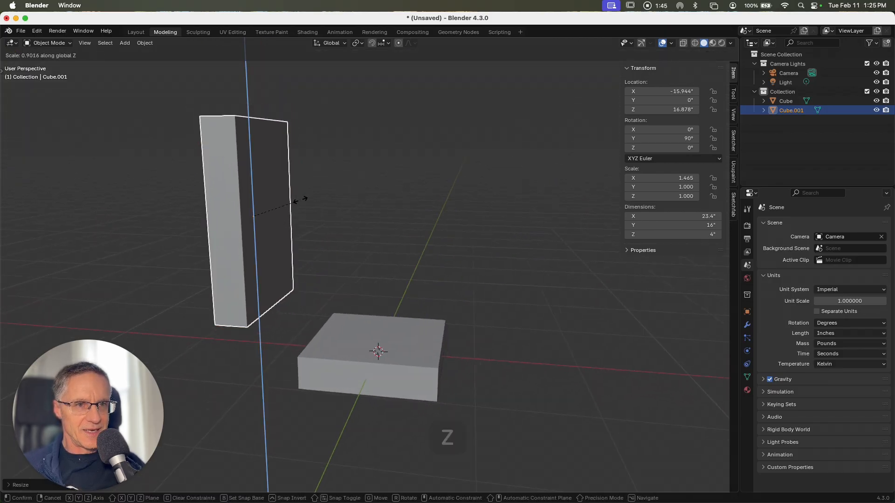
click(293, 154)
Hide the transform values and apply the upright slab's scale.
scroll(291, 158, left, 10)
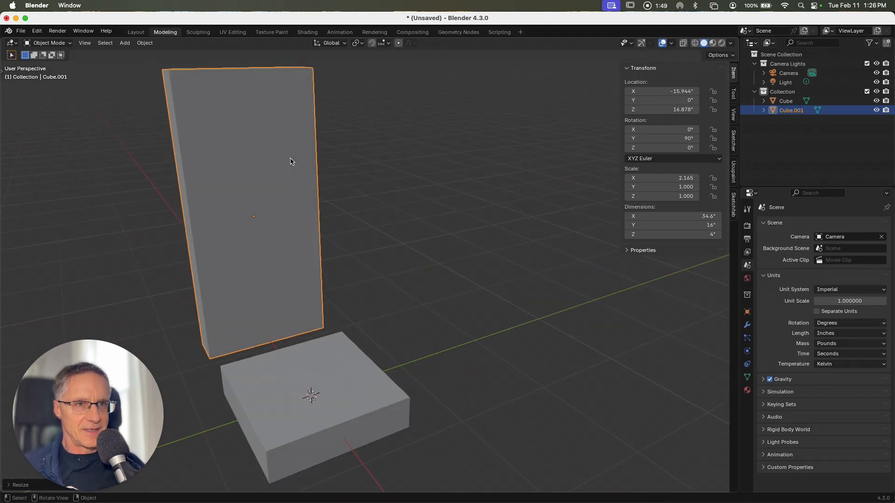
scroll(291, 161, right, 10)
shift+scroll(295, 162, left, 5)
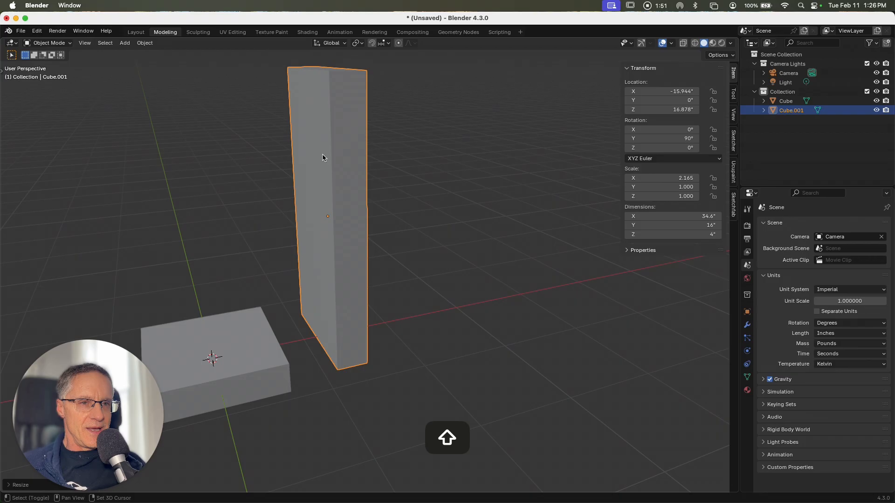
shift+scroll(322, 157, left, 5)
shift+scroll(324, 156, left, 5)
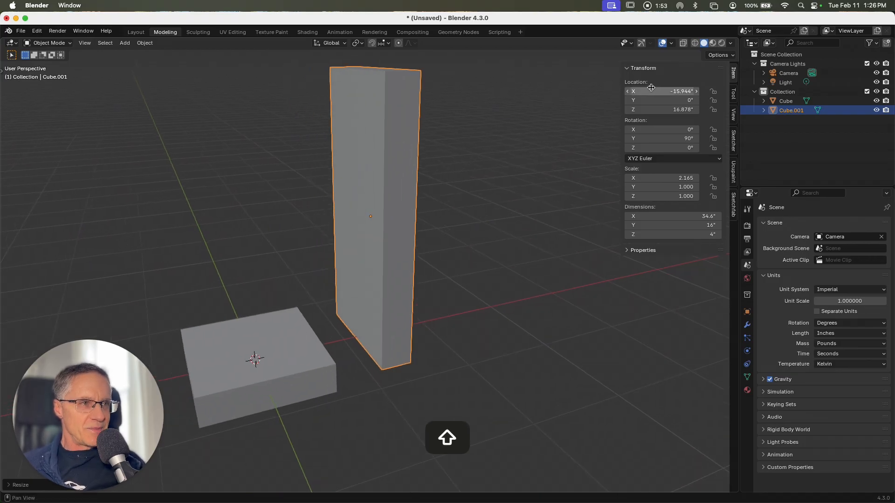
key(n)
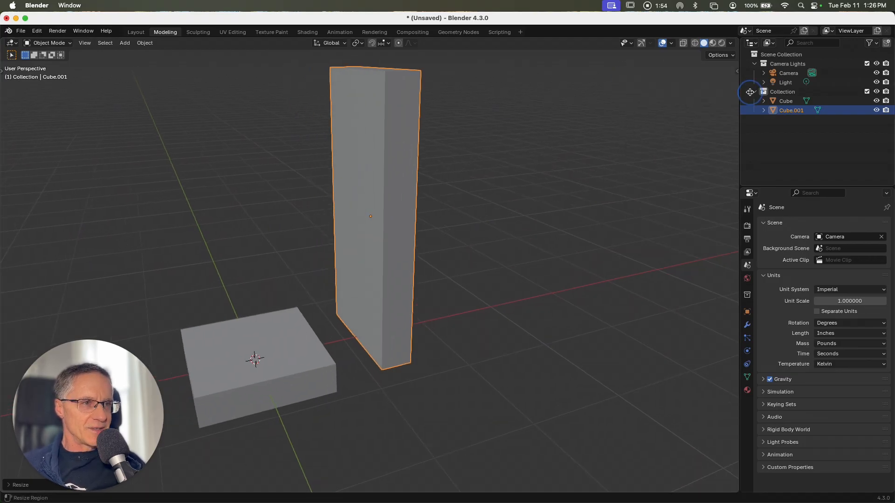
key(ctrl+a)
click(399, 185)
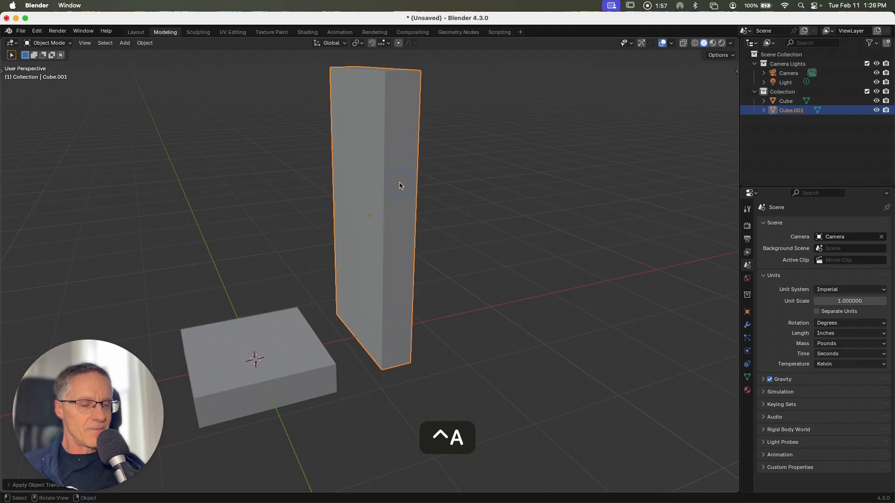
Add a Subdivision Surface modifier to the upright slab.
shift+scroll(399, 185, left, 5)
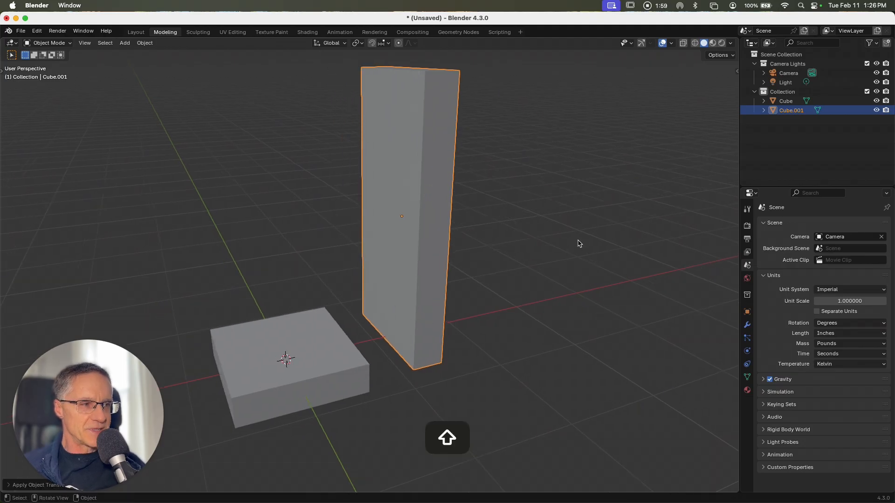
click(747, 325)
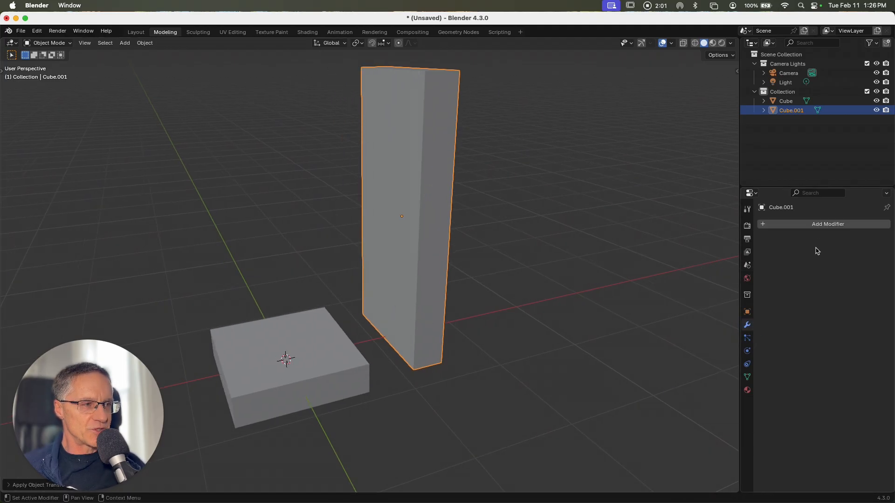
click(811, 226)
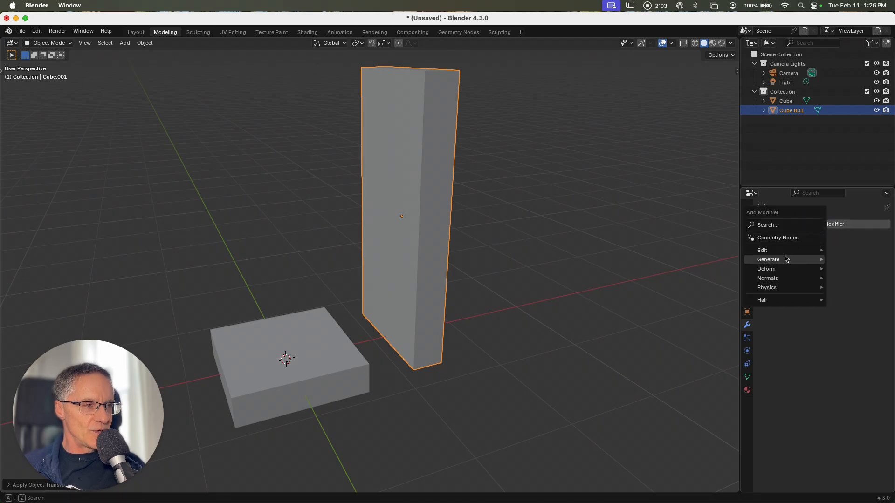
mouse_move(784, 260)
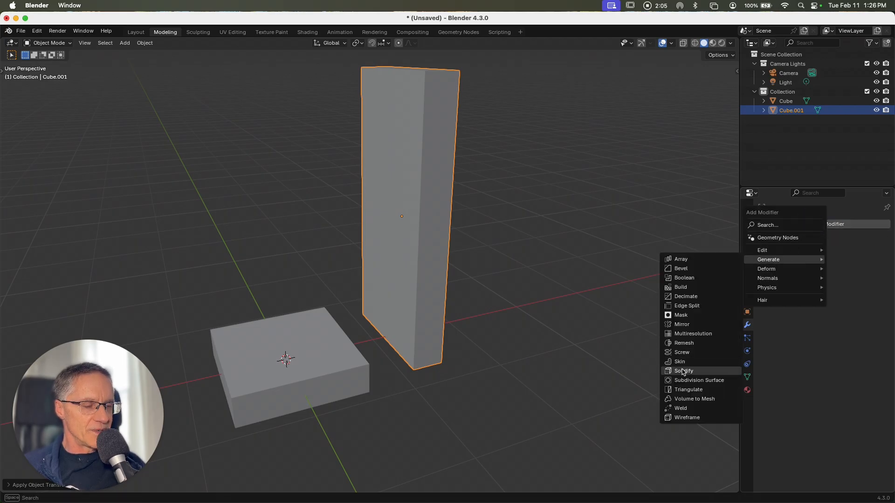
click(694, 380)
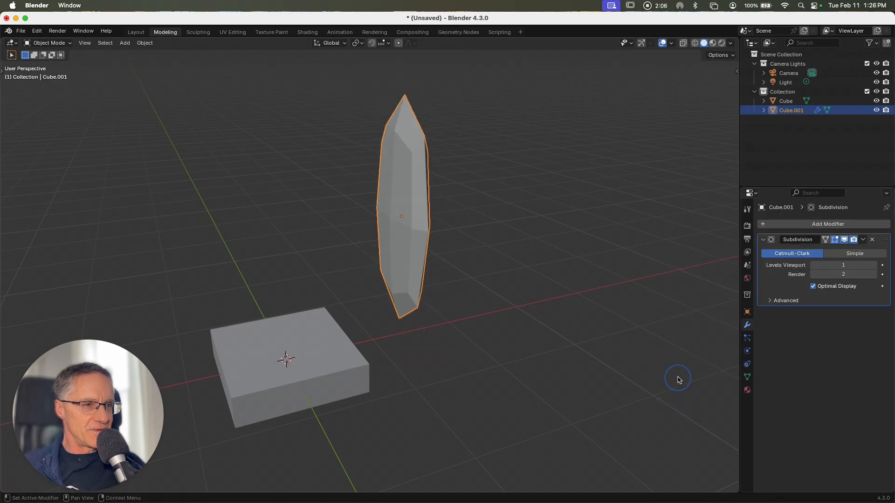
Set the viewport levels of the upright slab's Subdivision modifier to 3.
click(875, 265)
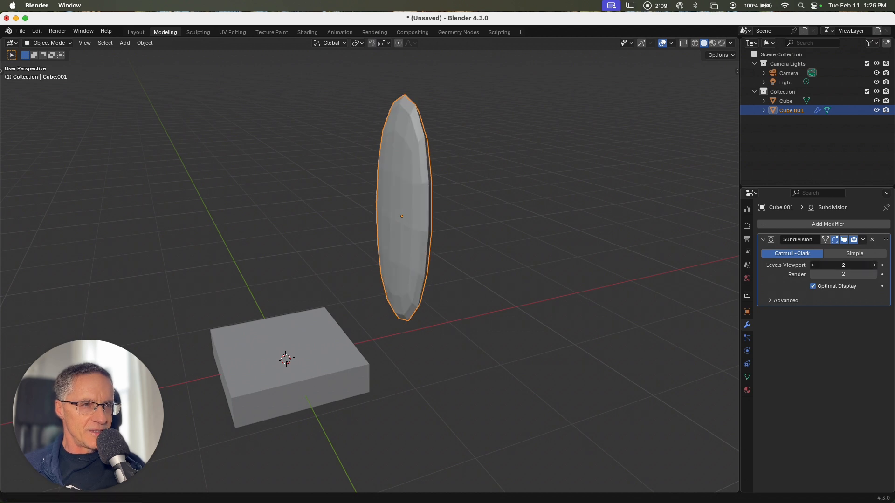
click(875, 265)
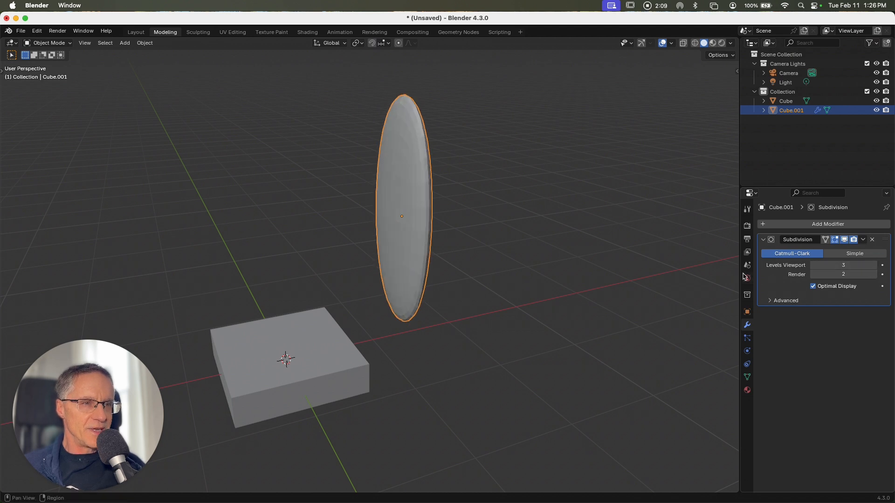
Add a Subdivision Surface modifier to the flat slab with viewport levels set to 3, and deselect the slab.
click(299, 374)
click(798, 225)
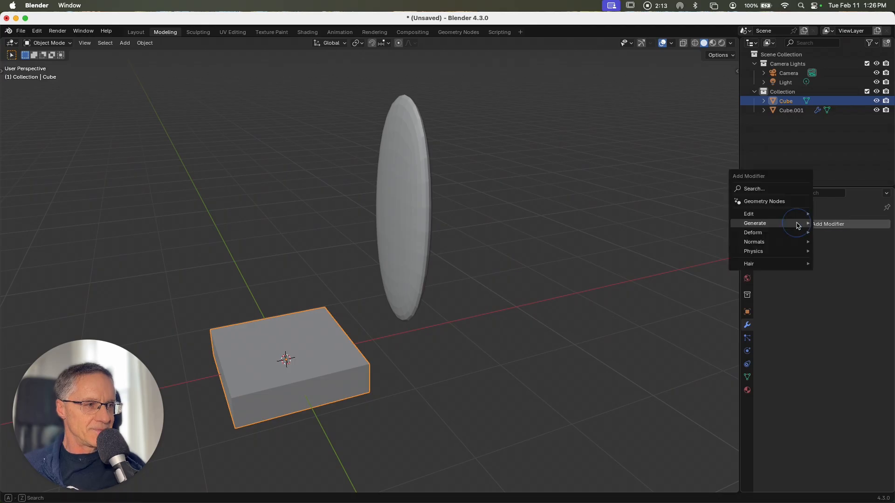
mouse_move(798, 225)
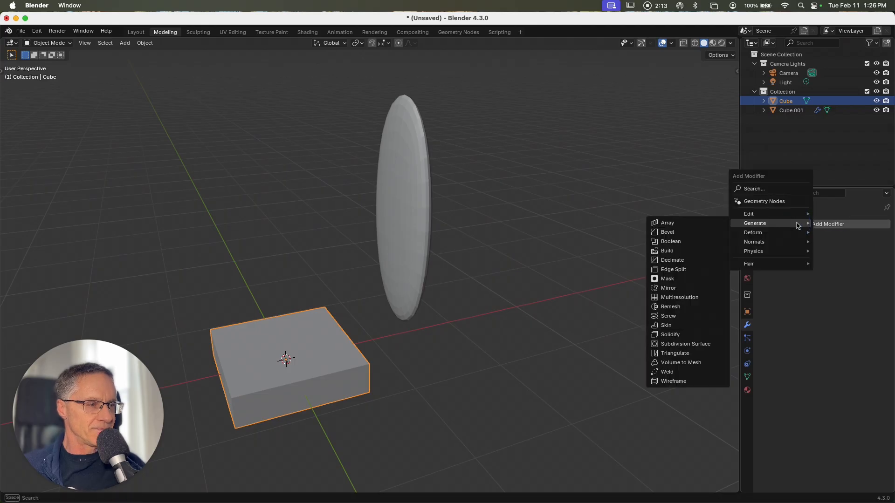
click(684, 344)
click(872, 265)
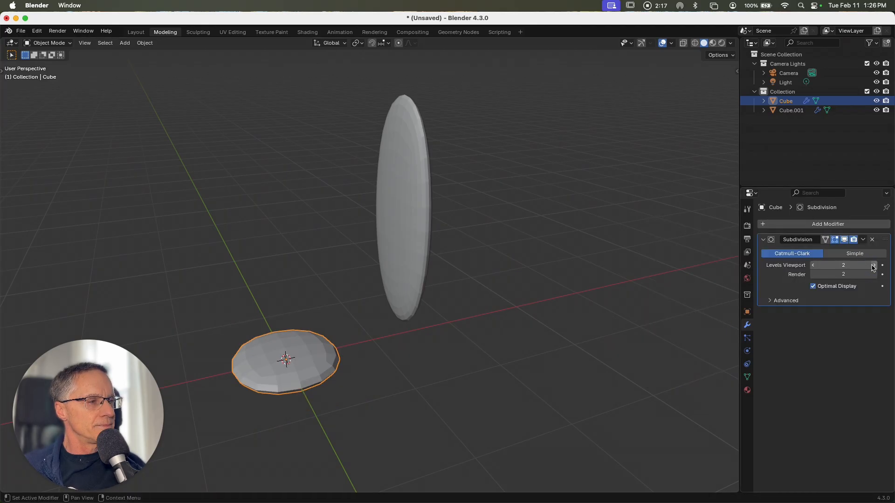
click(873, 266)
click(622, 276)
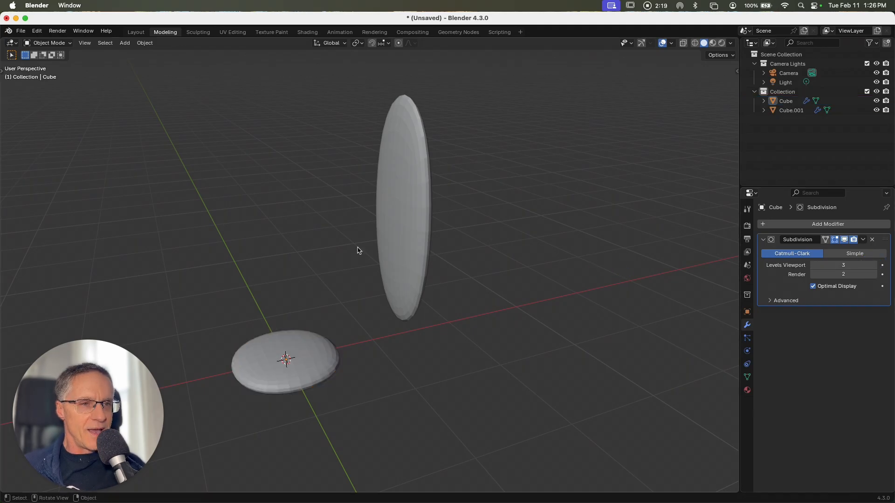
Put the upright slab in Edit Mode and add three evenly spaced horizontal loop cuts across its height without sliding them.
scroll(357, 247, left, 5)
shift+scroll(358, 251, left, 5)
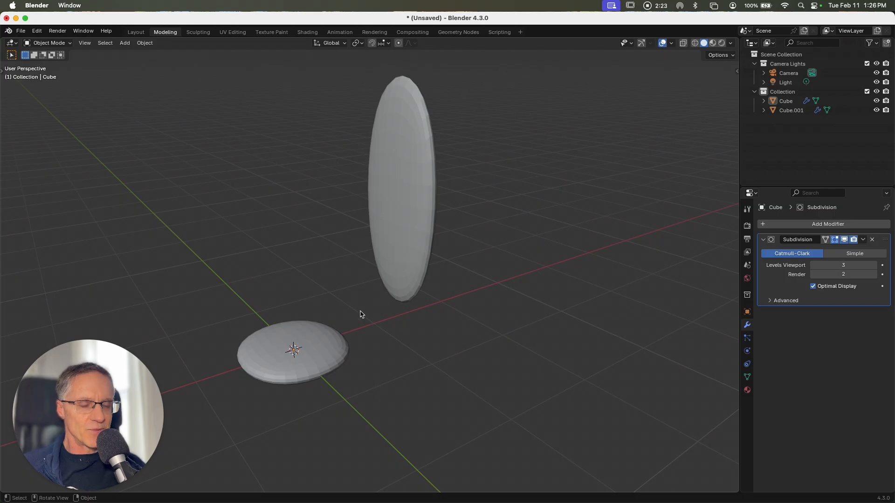
click(427, 207)
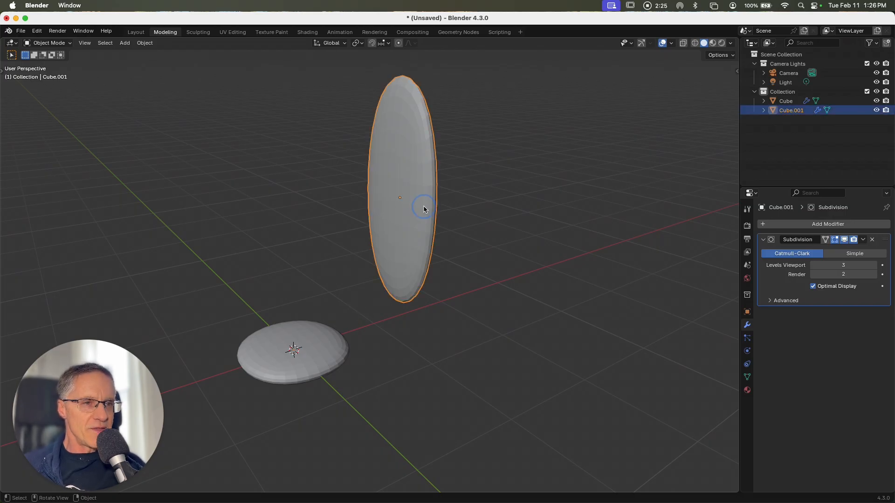
key(Tab)
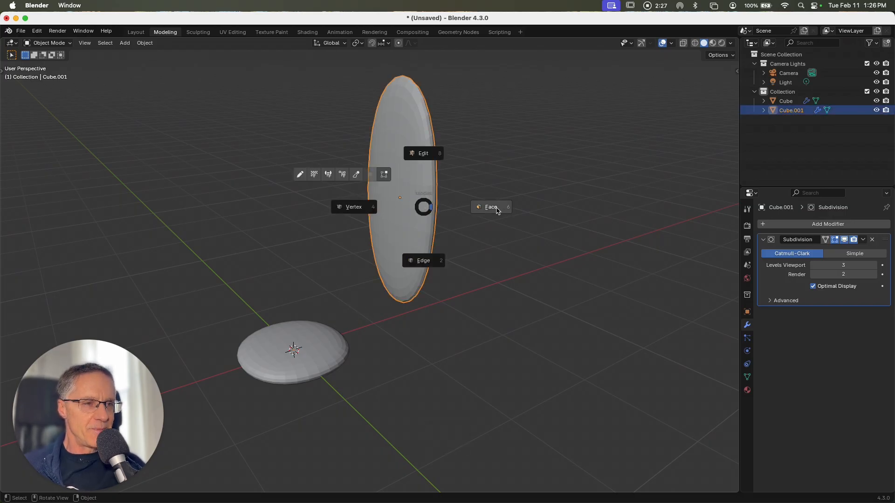
click(495, 208)
shift+scroll(427, 207, up, 3)
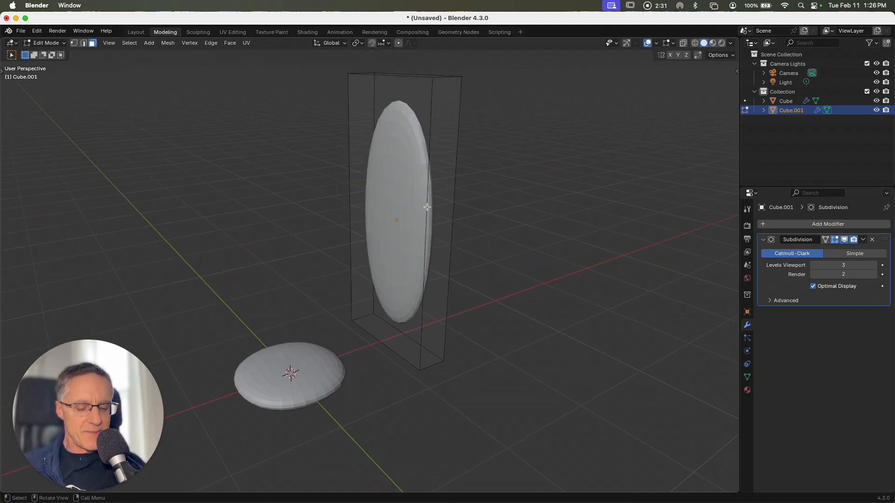
key(super+r)
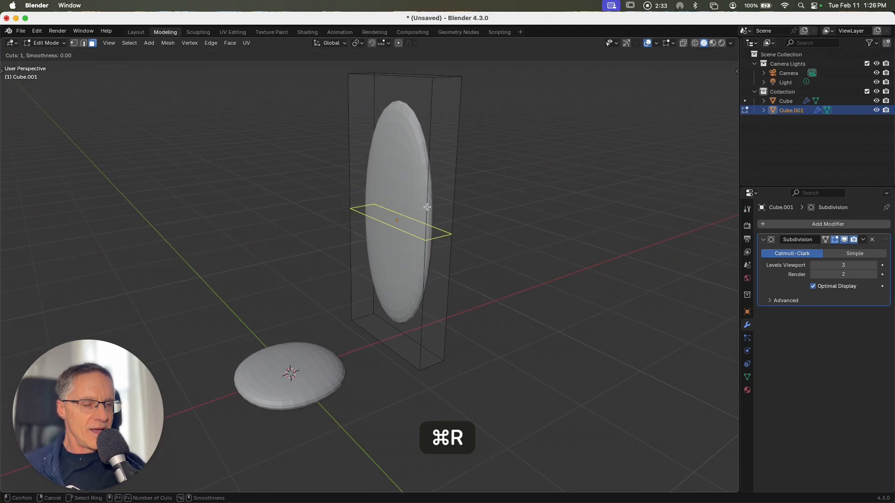
scroll(427, 207, up, 1)
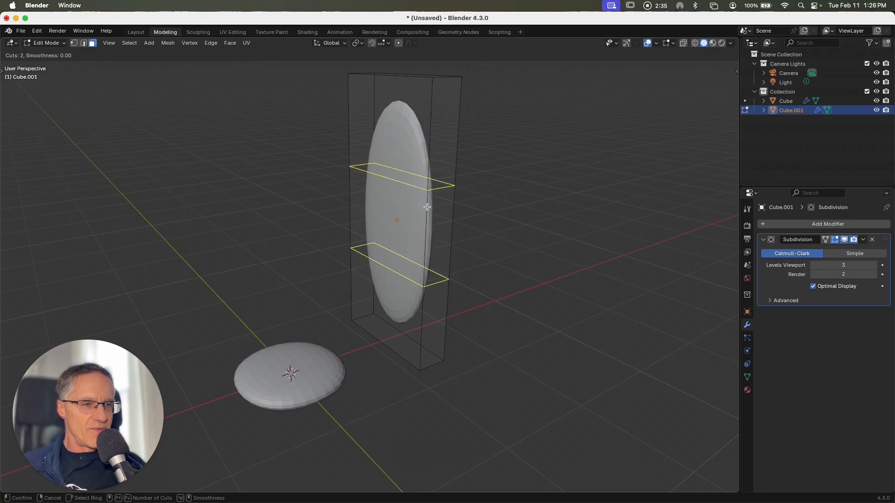
scroll(426, 207, up, 1)
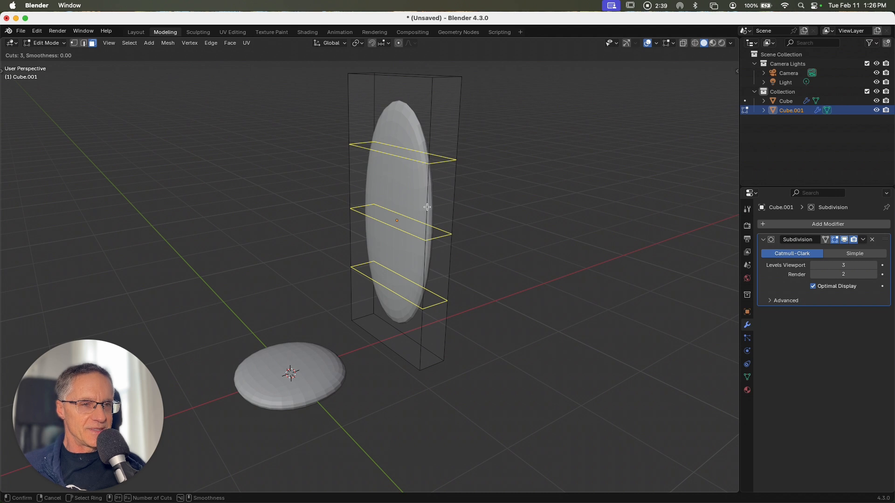
click(427, 207)
right_click(427, 206)
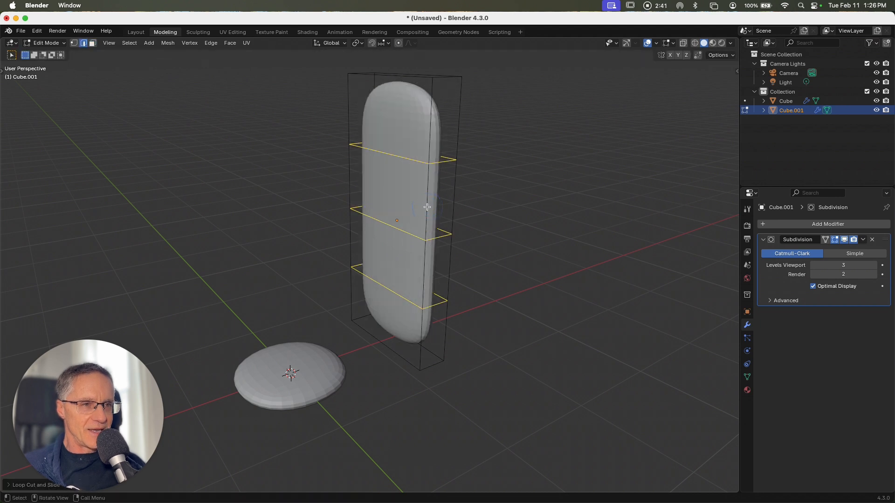
Select the upper and lower edge loops of the upright slab together, inspect them, and clear the selection.
click(402, 158)
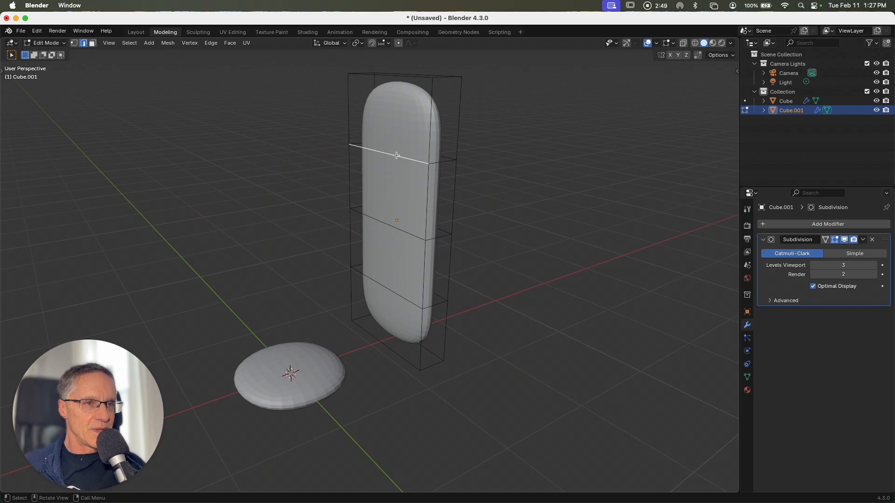
key(alt)
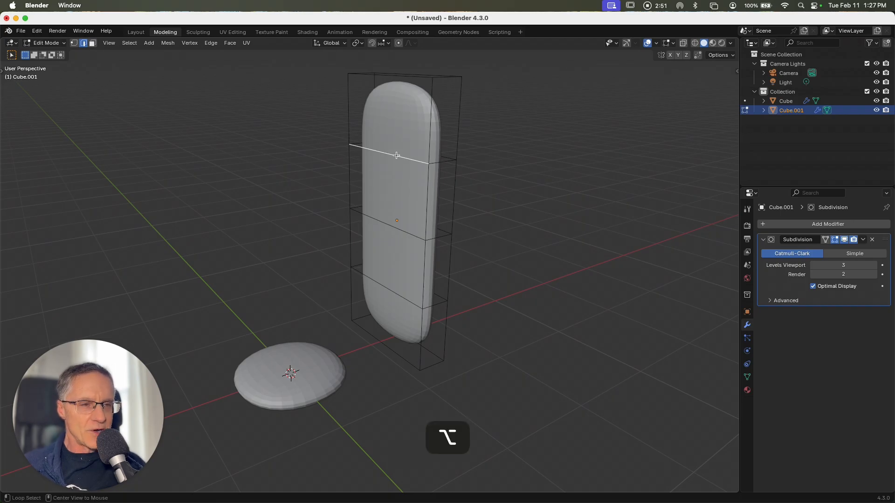
alt+click(396, 155)
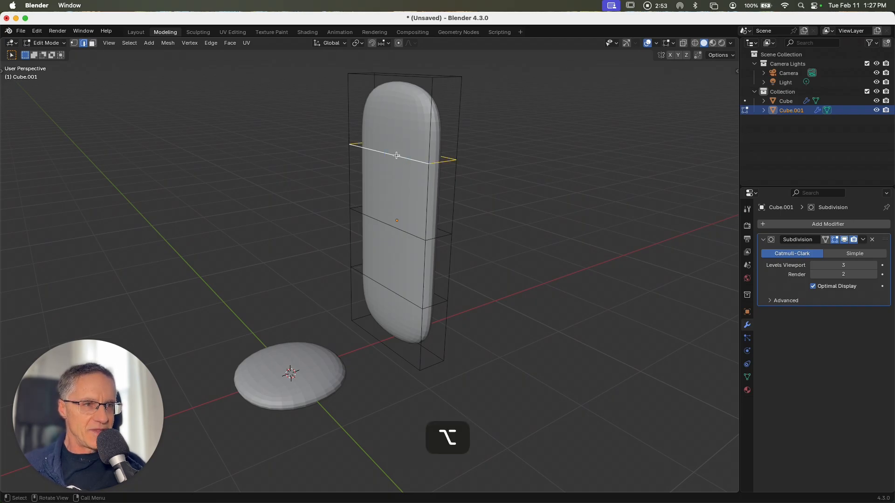
key(shift)
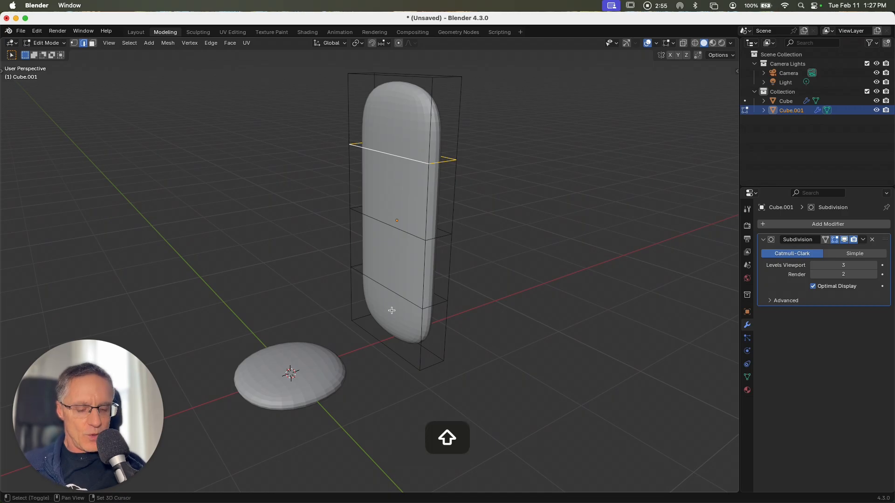
key(alt)
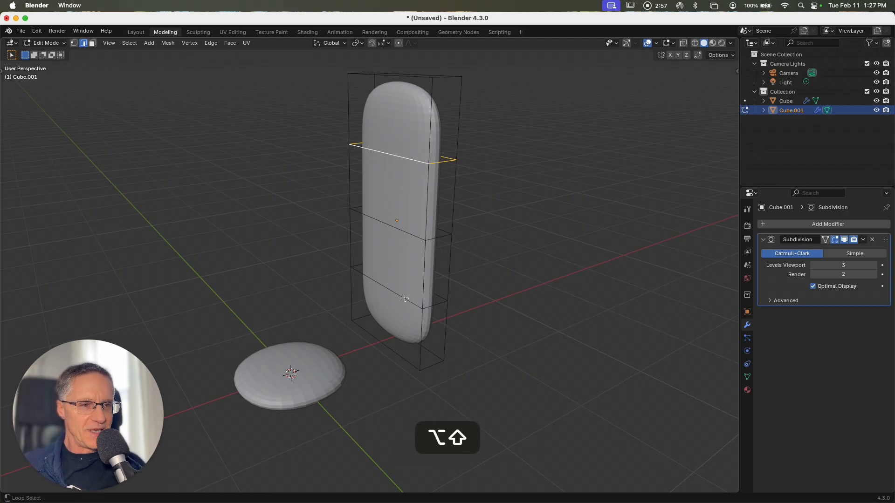
alt+shift+click(405, 298)
scroll(405, 298, right, 10)
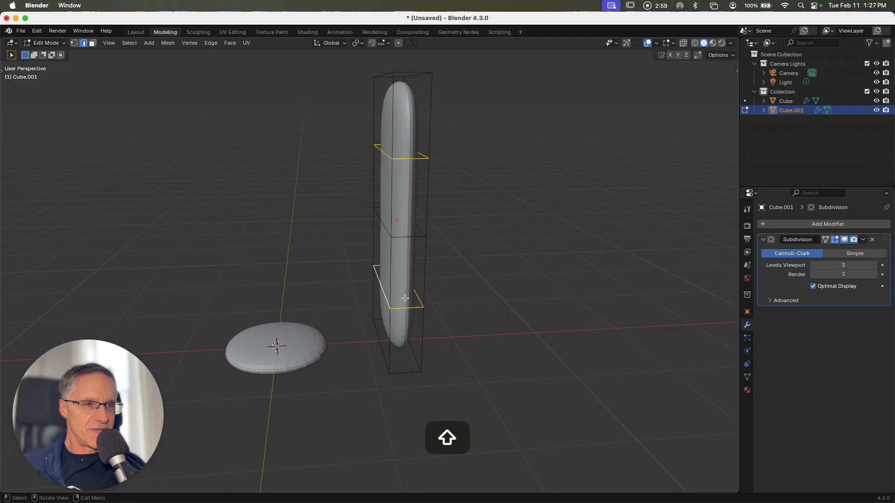
scroll(405, 298, down, 2)
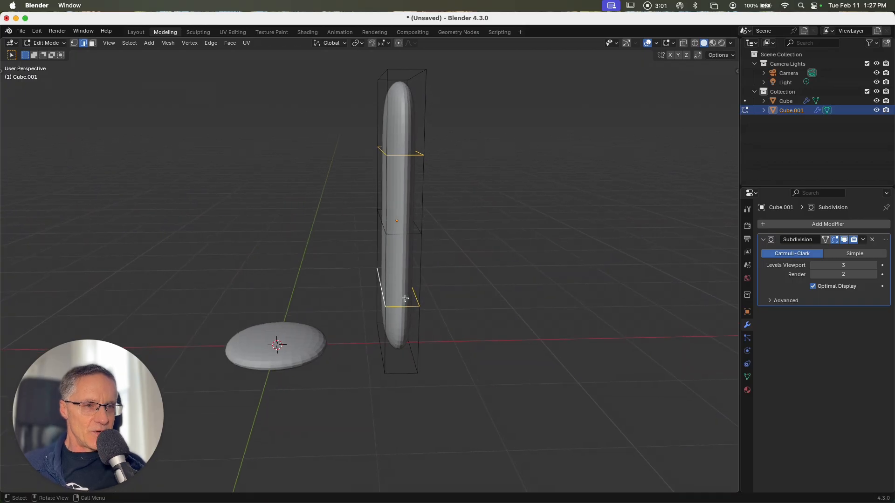
scroll(405, 299, left, 10)
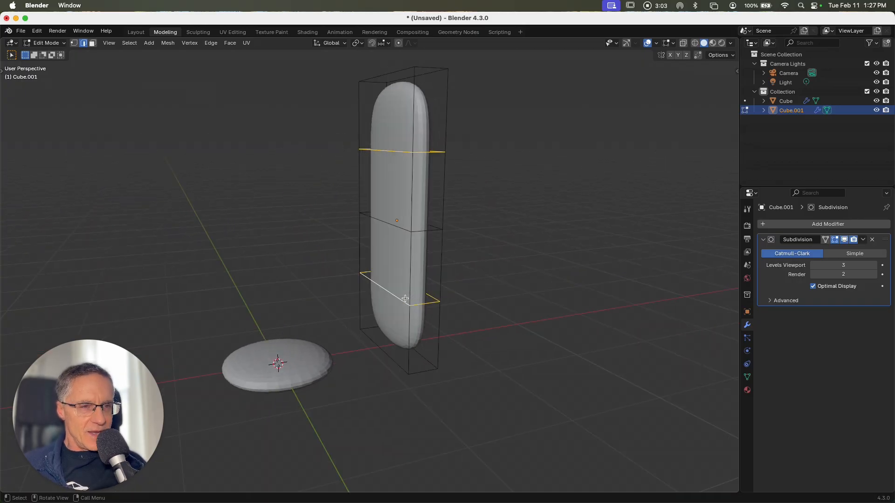
click(484, 279)
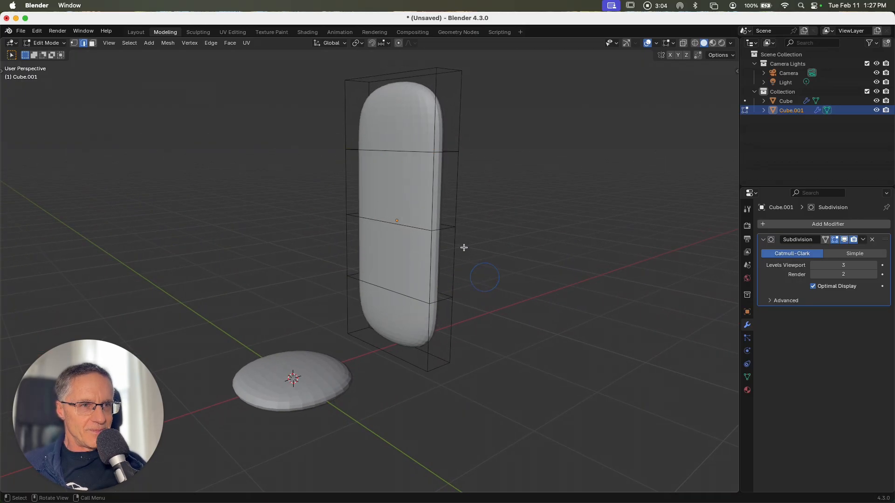
Select the upright slab's upper edge loop and raise it about 2.7 inches along global Z.
click(417, 149)
alt+click(417, 151)
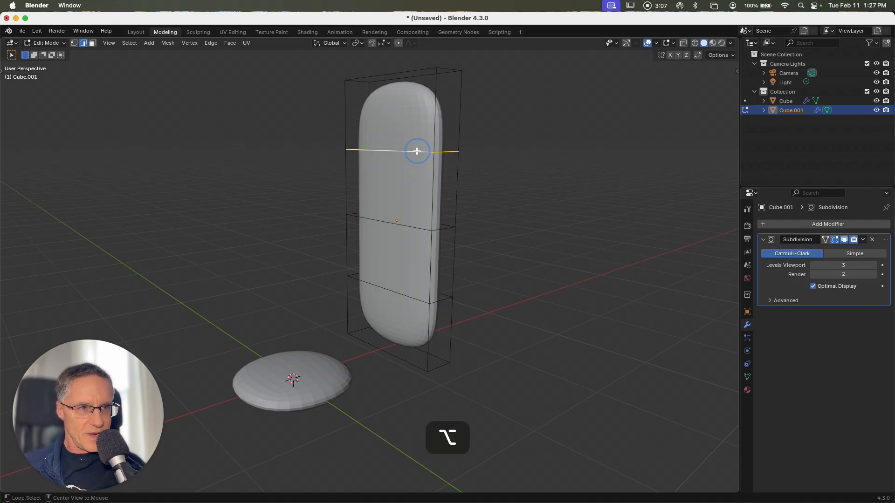
key(g)
key(z)
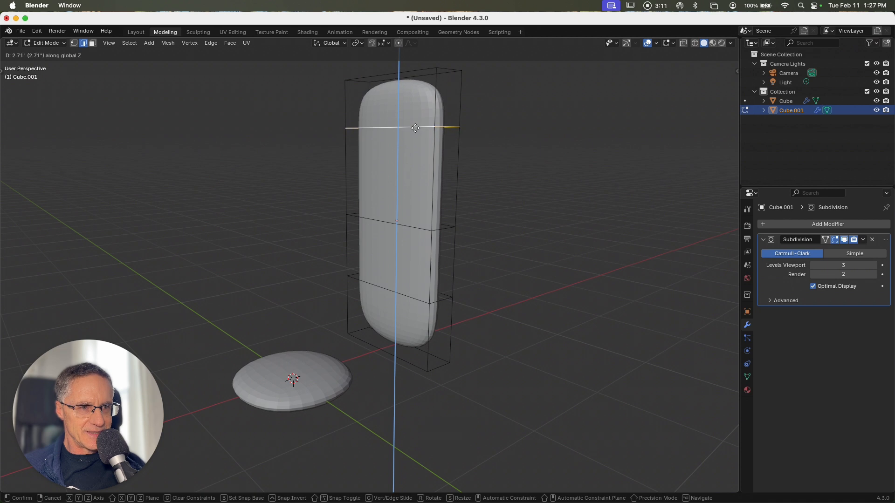
click(415, 128)
Add the lower edge loop to the selection and shift both loops about 3 inches along global X toward the flat slab.
middle_drag(497, 316, 498, 316)
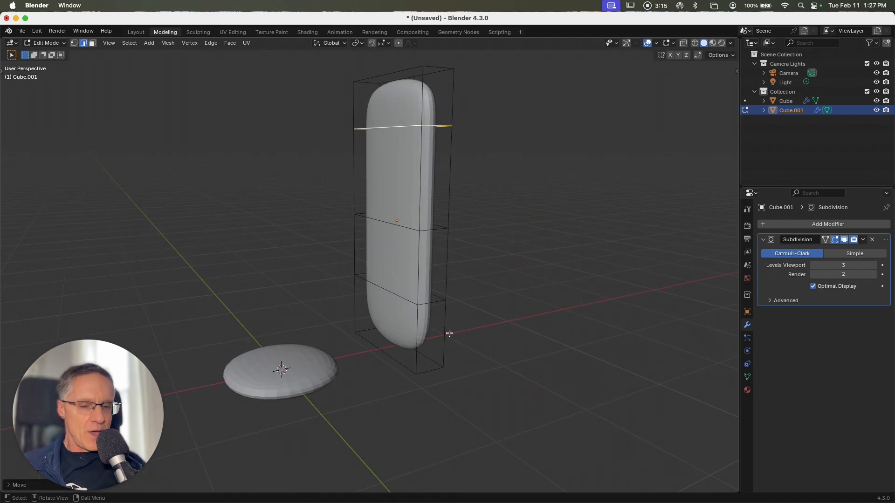
alt+shift+click(405, 300)
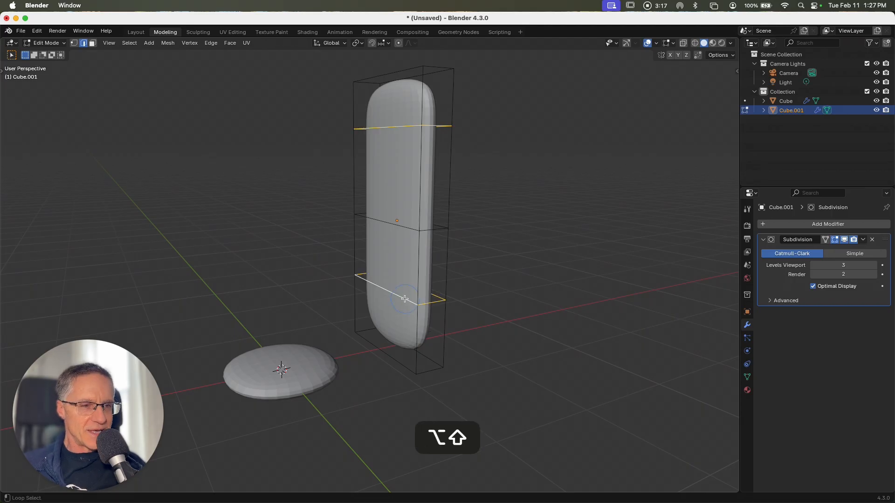
middle_drag(405, 299, 404, 299)
key(g)
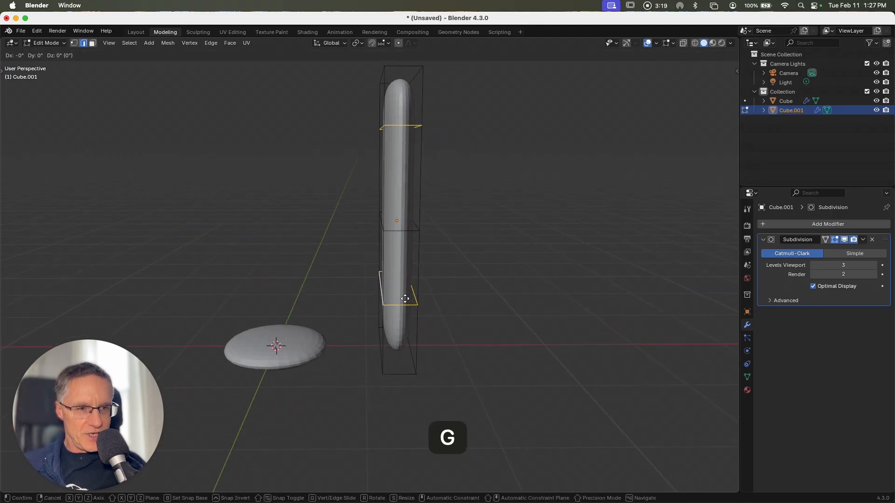
key(x)
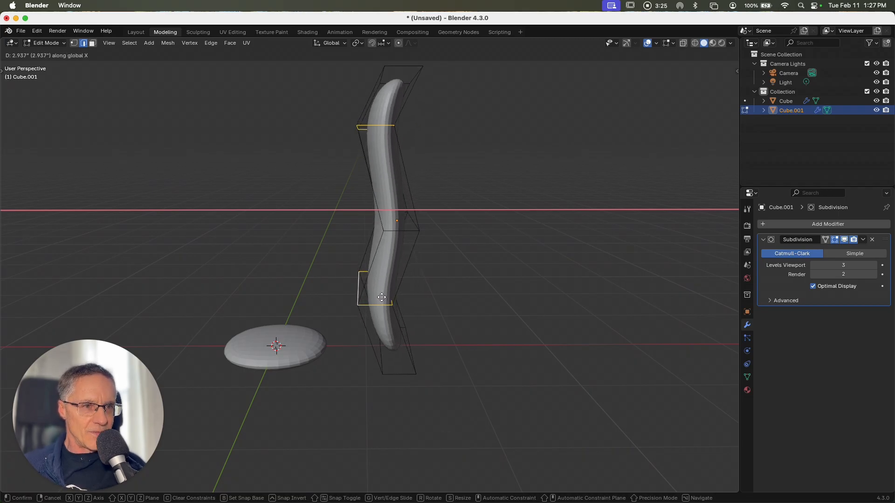
click(361, 297)
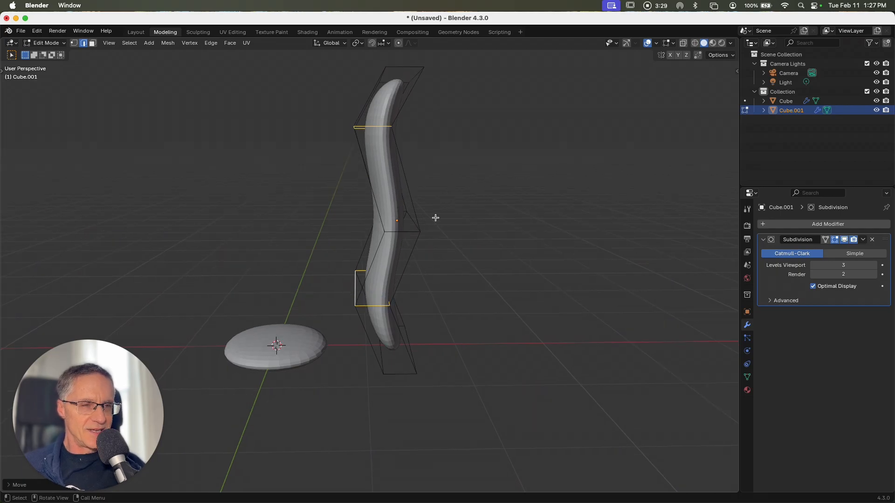
Return the upright slab to Object Mode, deselect it, and examine its curved profile from several angles.
scroll(435, 218, left, 10)
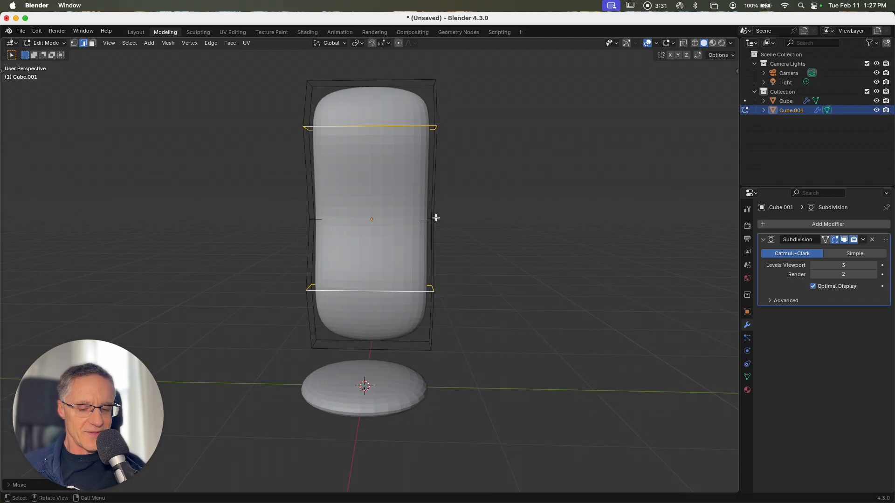
key(Tab)
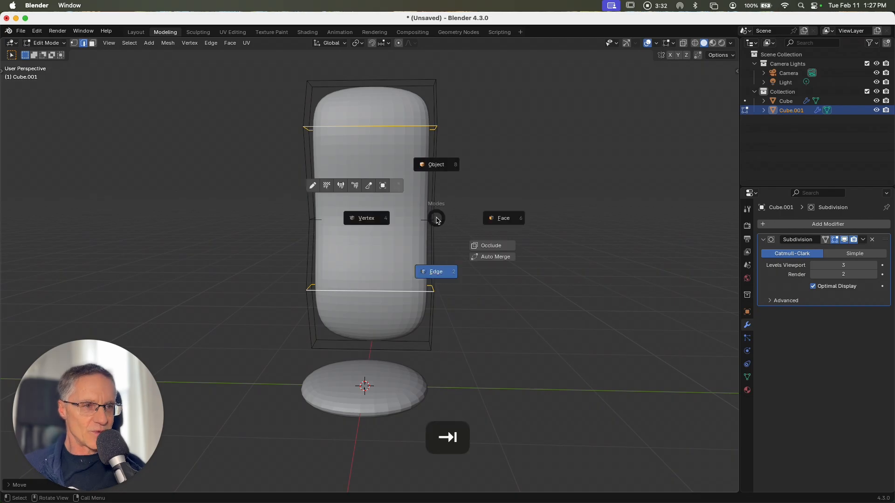
click(430, 168)
click(562, 257)
scroll(562, 258, right, 10)
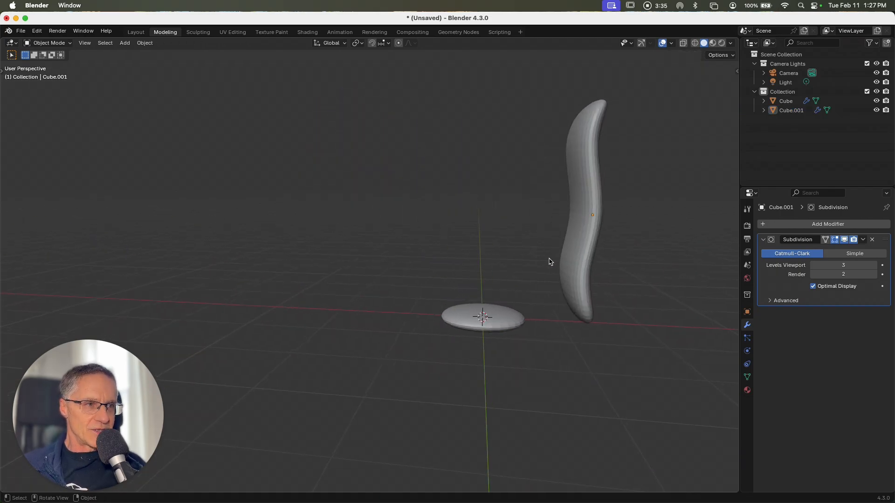
scroll(548, 260, left, 10)
scroll(464, 335, right, 5)
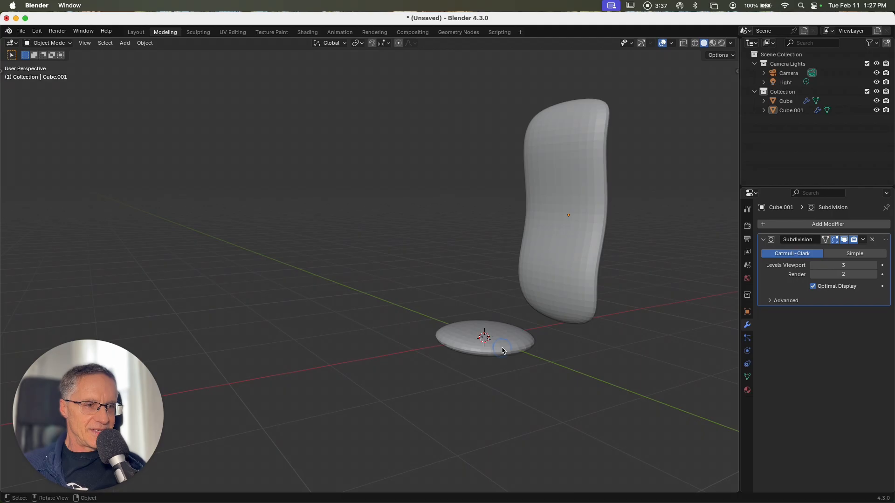
Add three evenly spaced loop cuts across the flat slab in Edit Mode, leaving them unslid.
click(503, 351)
scroll(503, 350, up, 5)
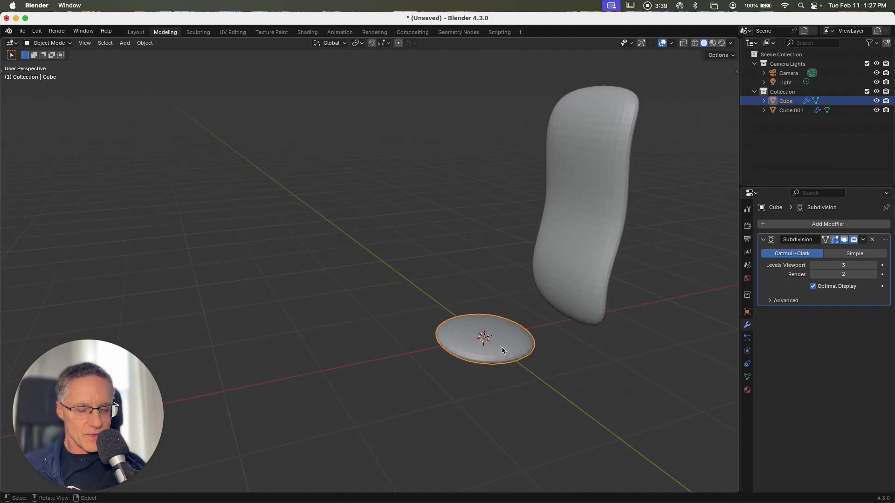
key(ctrl+Tab)
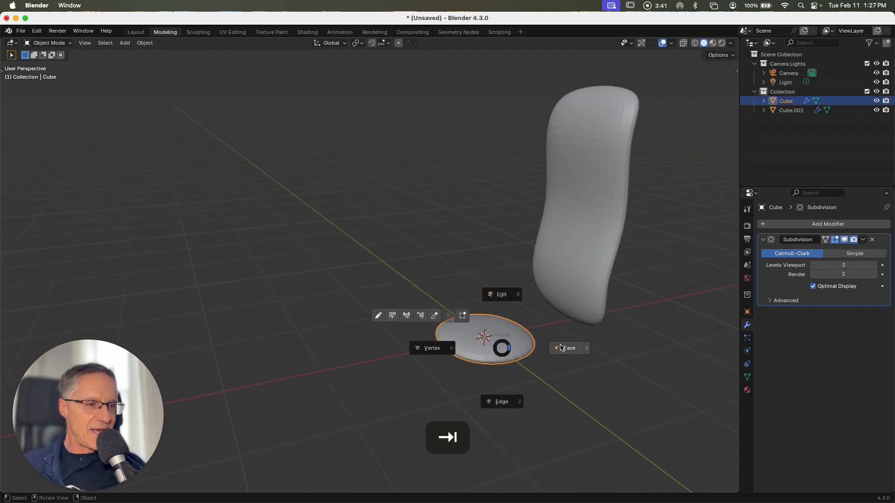
click(507, 347)
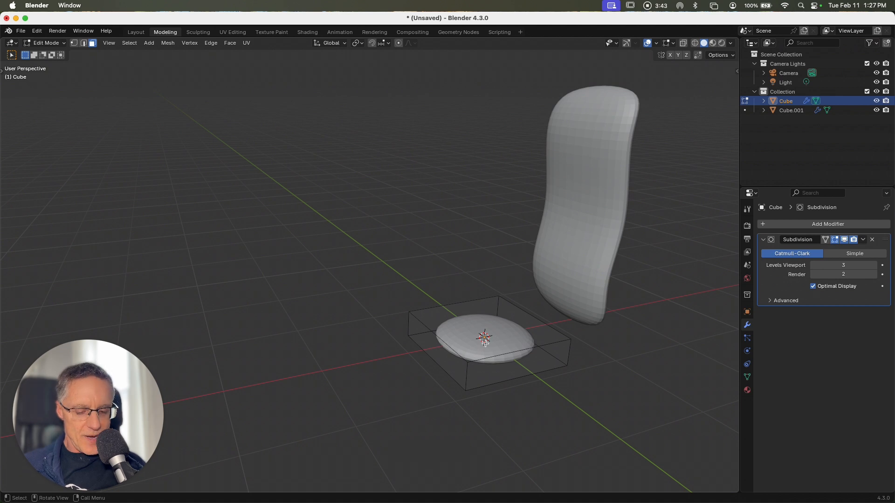
key(super+r)
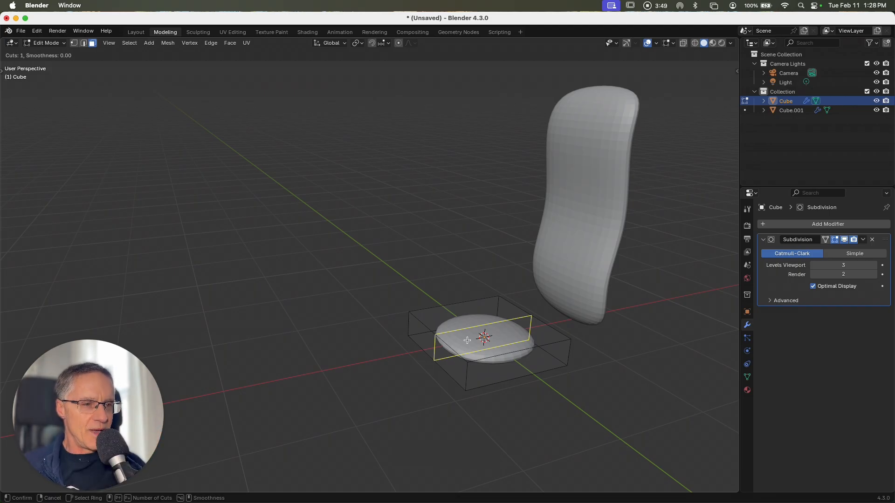
scroll(467, 340, up, 1)
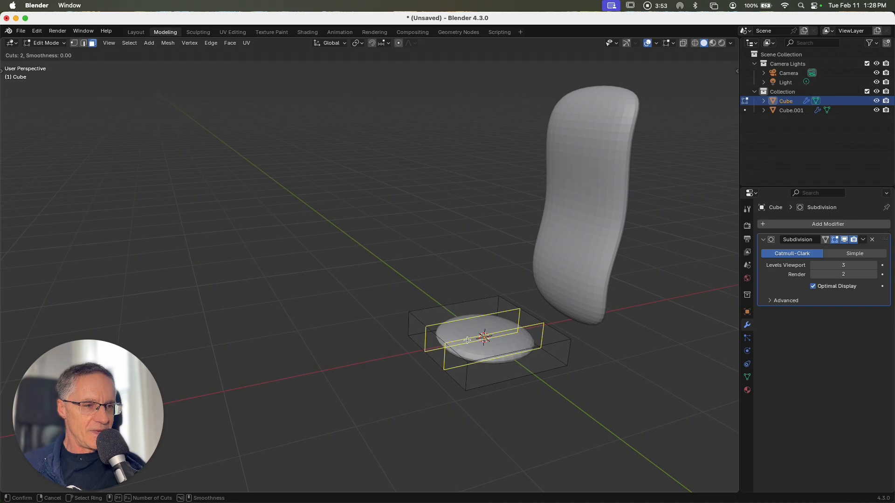
scroll(467, 340, up, 1)
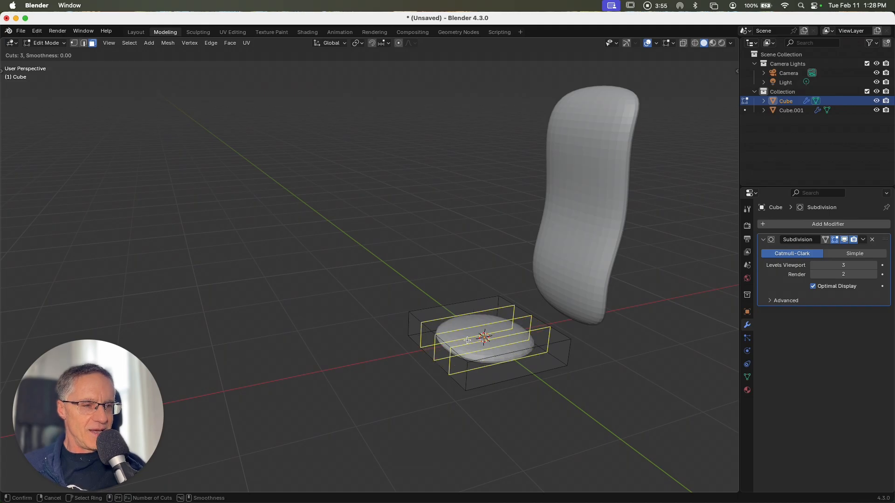
click(467, 341)
right_click(467, 340)
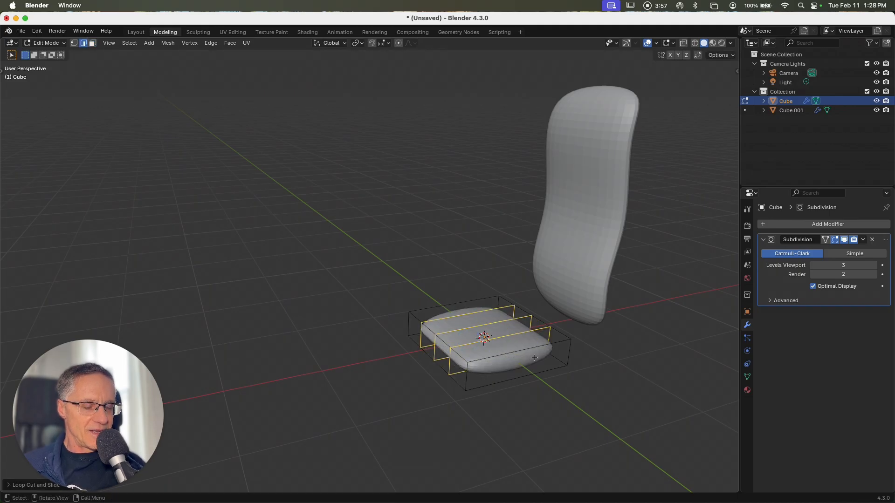
Clear the loop selection, return the flat slab to Object Mode, and deselect it.
click(612, 376)
middle_drag(612, 375, 593, 368)
key(Tab)
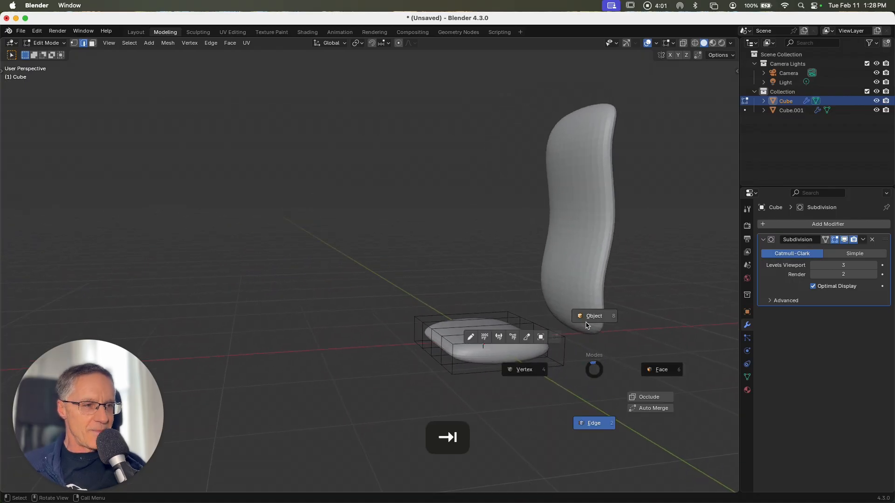
click(589, 317)
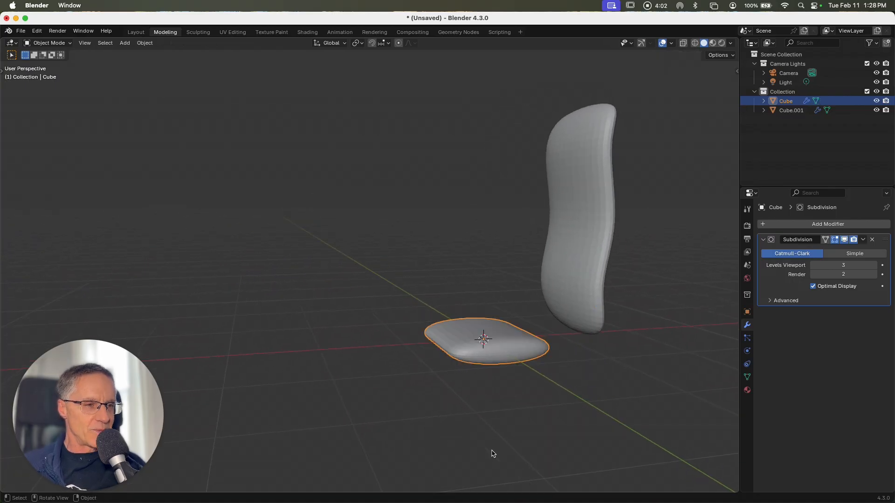
click(595, 404)
Lower the upright slab slightly along global Z, bringing its base nearer the flat slab's level.
middle_drag(585, 340, 593, 299)
click(592, 289)
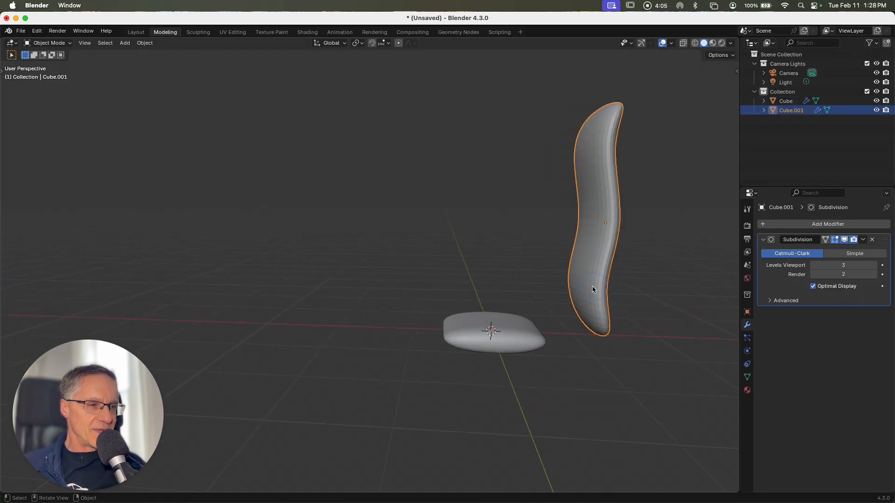
key(g)
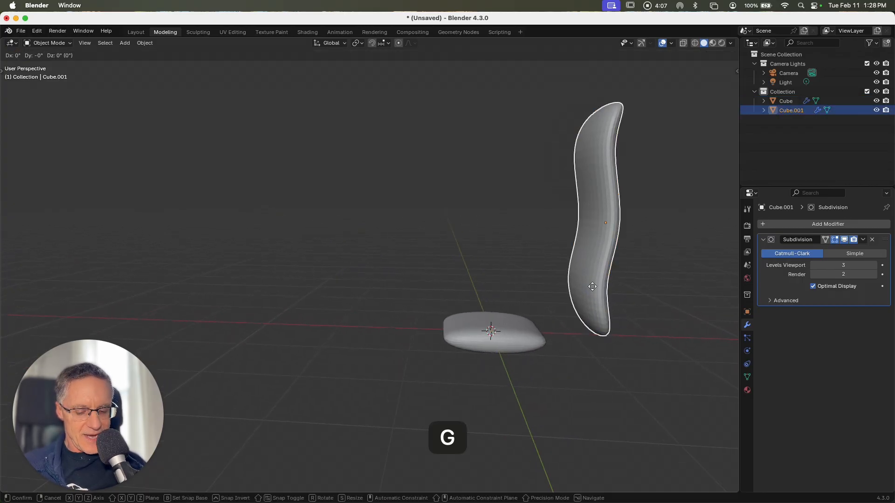
key(z)
click(590, 298)
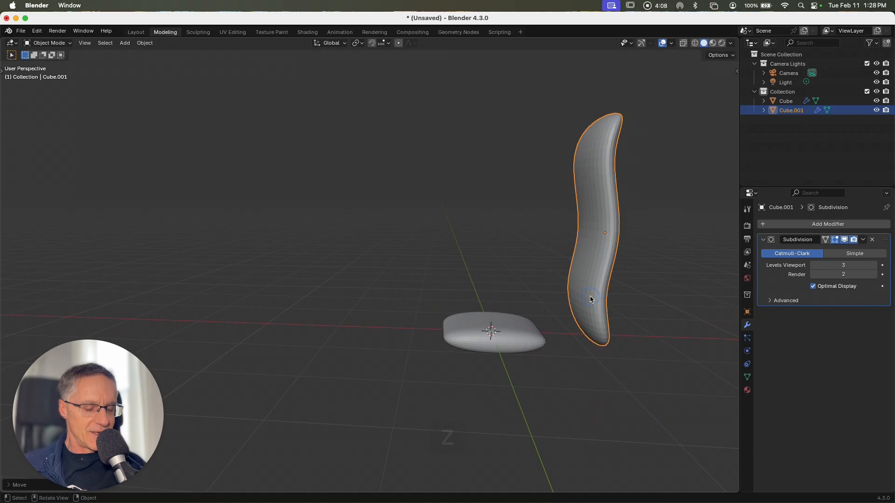
Stretch the flat slab slightly along global X.
click(482, 337)
scroll(481, 337, up, 5)
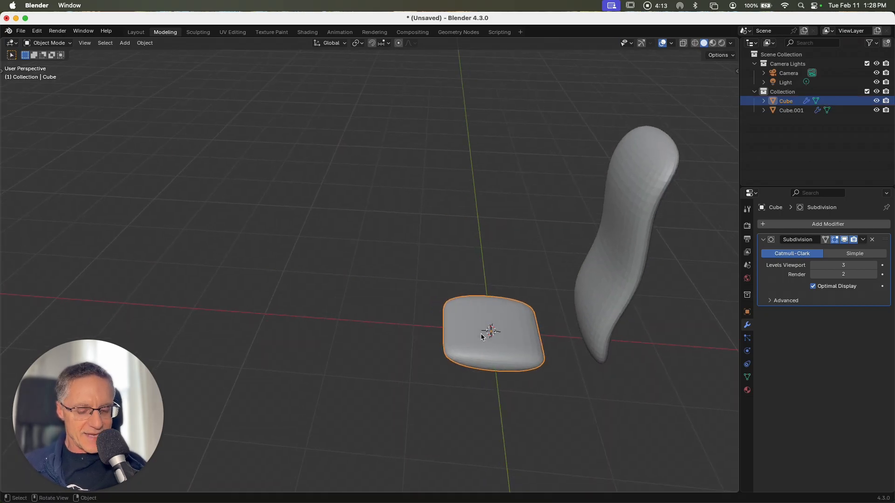
key(s)
key(x)
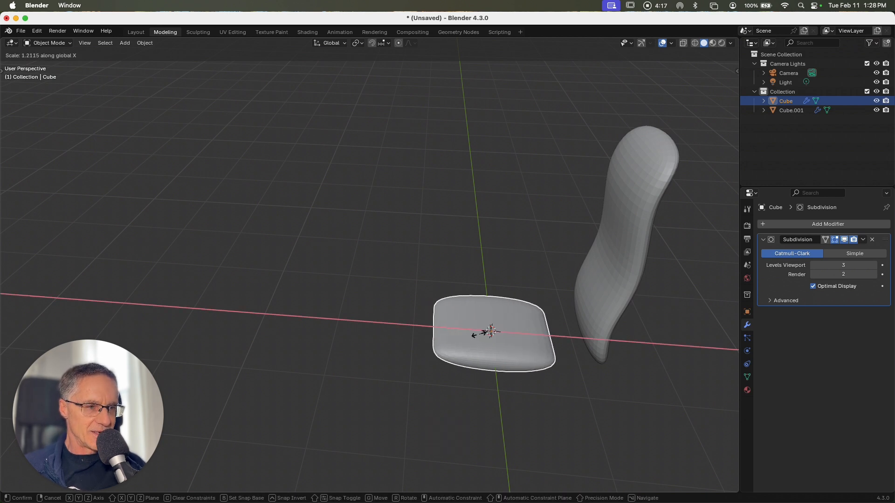
click(481, 337)
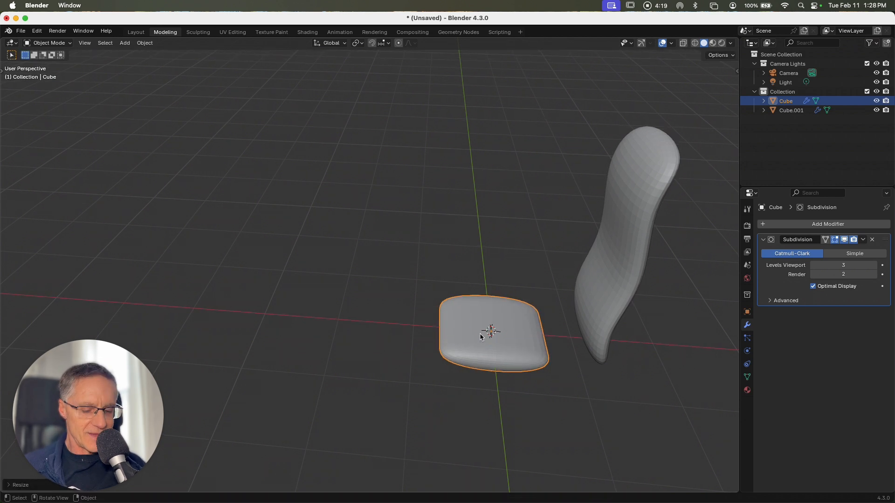
Move the upright slab along global X toward the flat slab, leaving only a small gap between them.
middle_drag(480, 337, 486, 323)
click(612, 277)
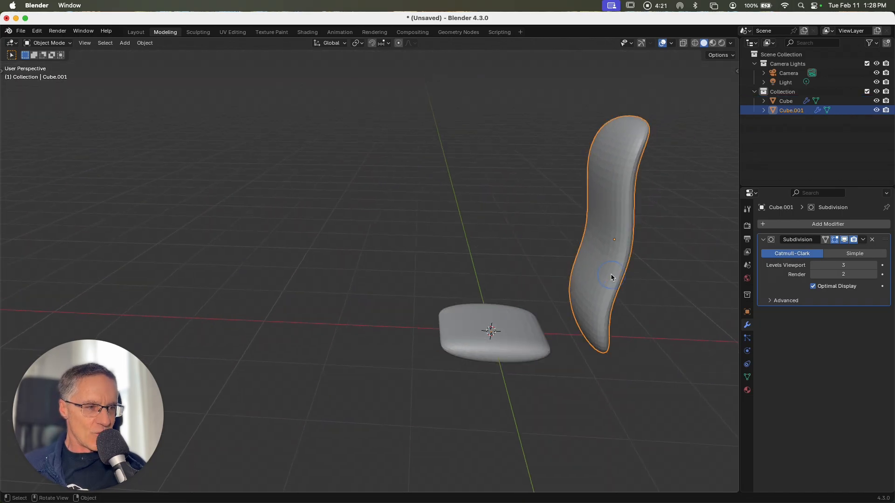
key(h)
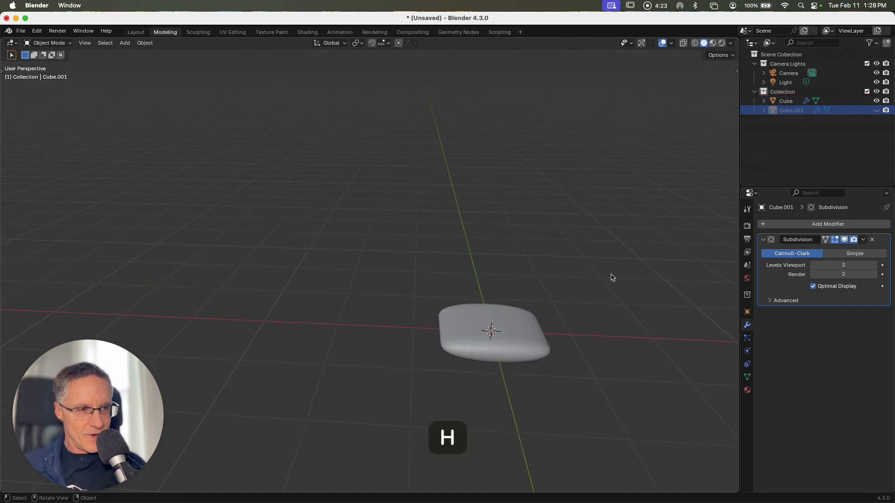
key(super+z)
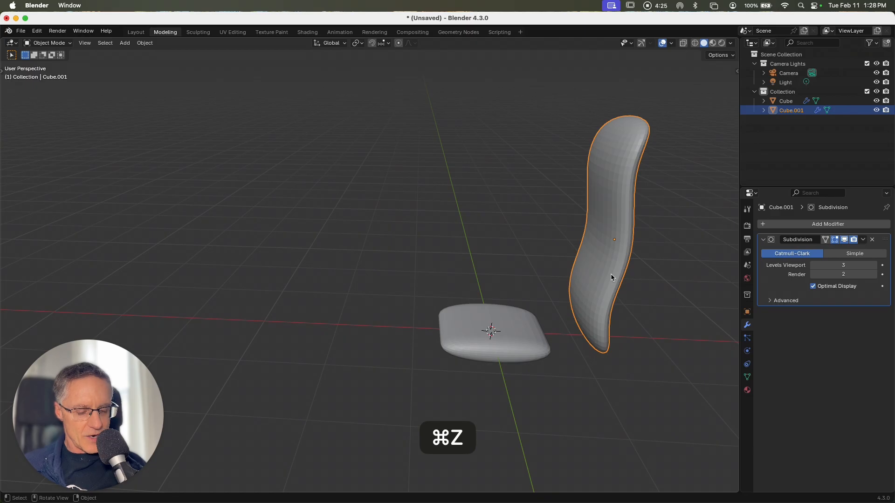
key(g)
key(x)
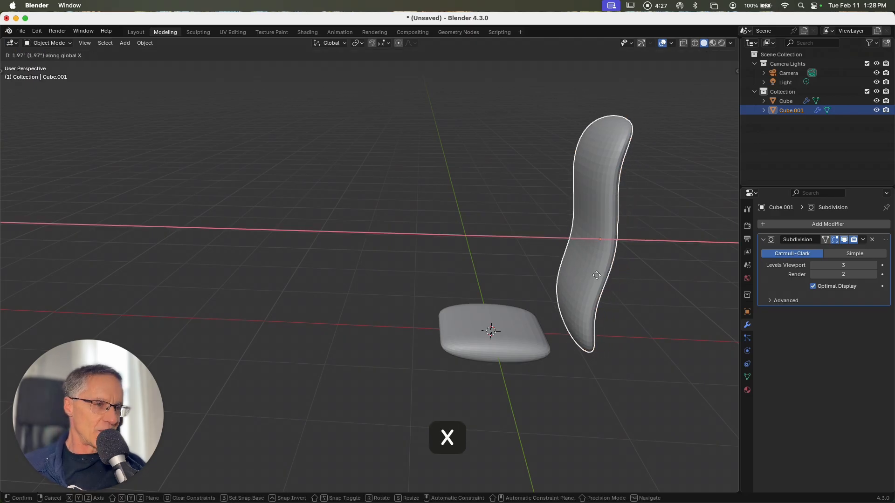
click(585, 275)
Add a cube mesh at the 3D cursor and scale it down uniformly until it is narrower than the flat slab.
scroll(585, 275, down, 10)
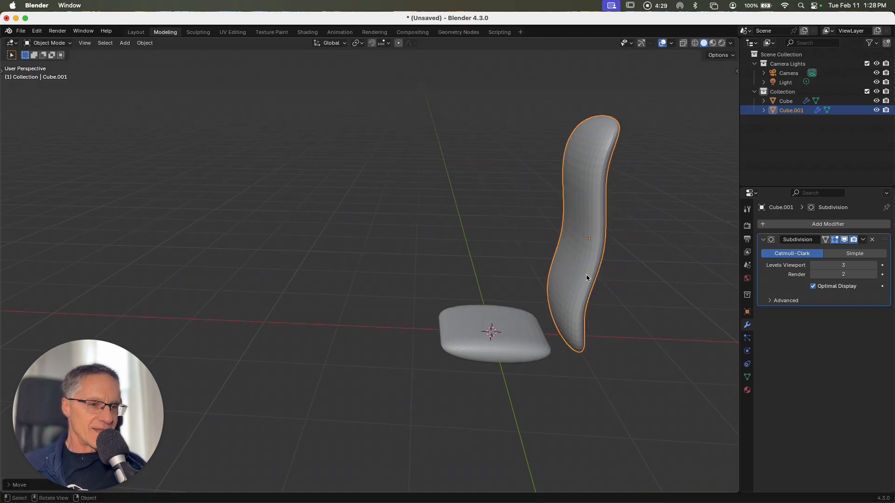
scroll(586, 278, down, 8)
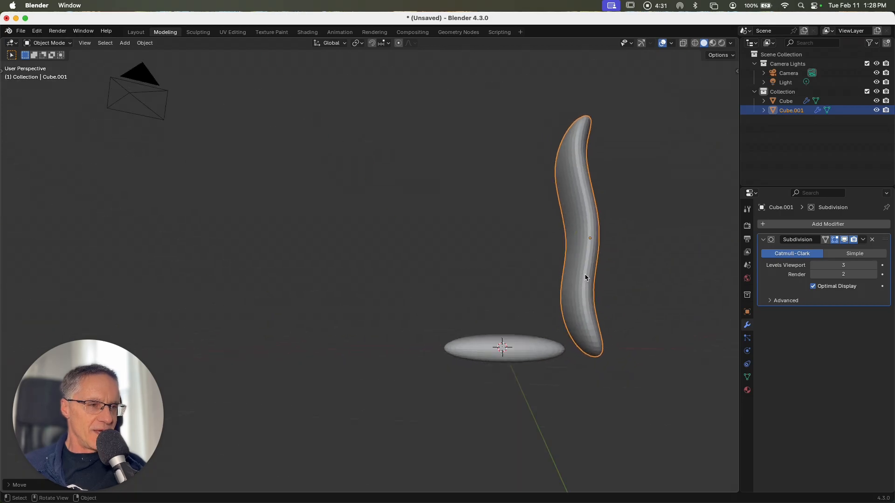
shift+scroll(584, 279, right, 5)
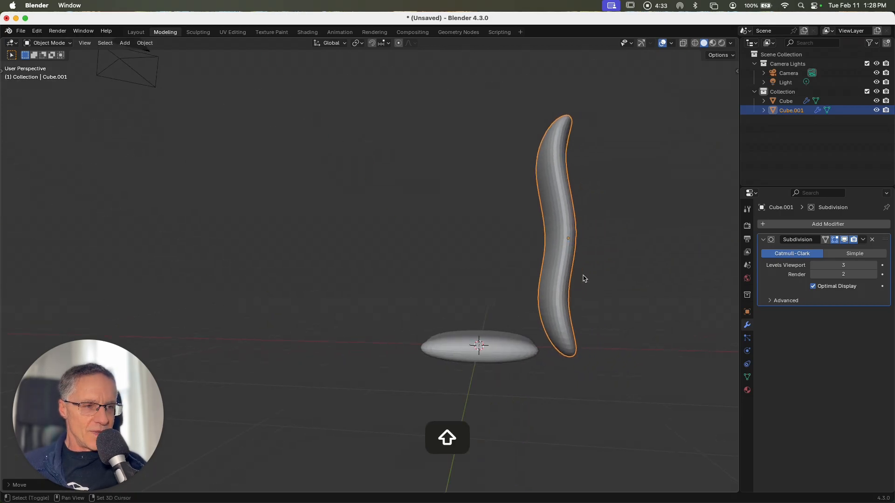
scroll(583, 278, right, 5)
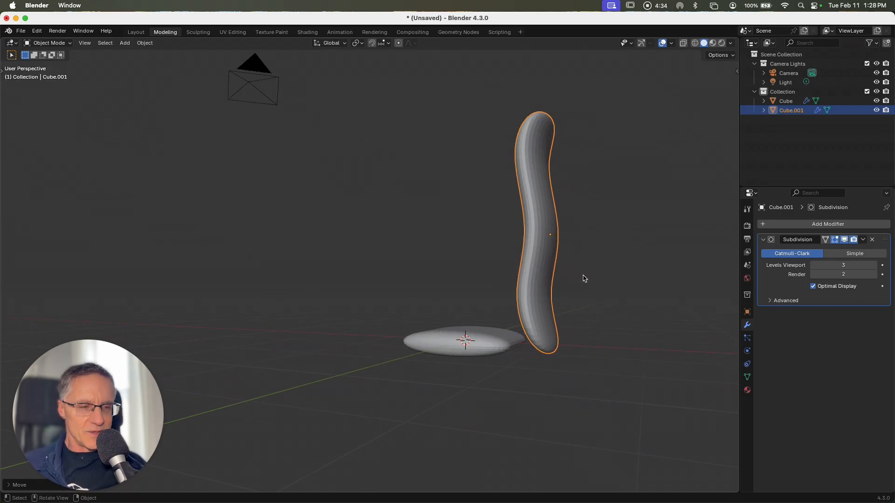
scroll(583, 278, right, 4)
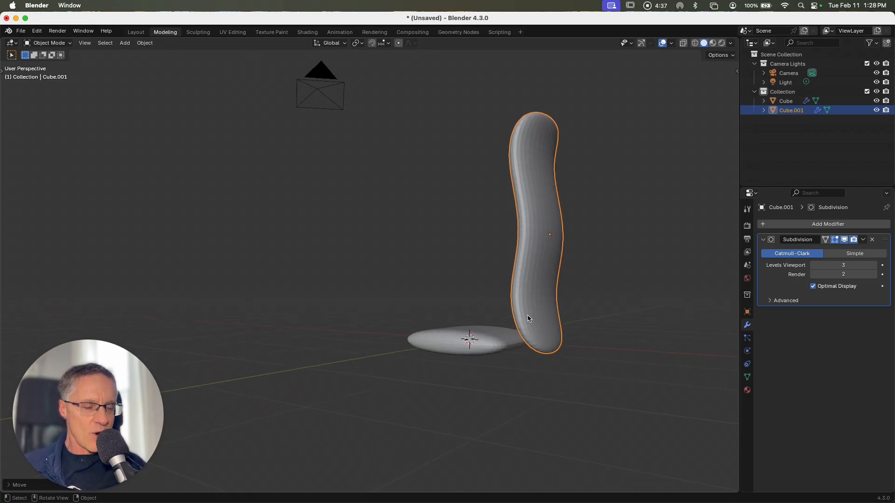
scroll(528, 318, down, 2)
click(122, 43)
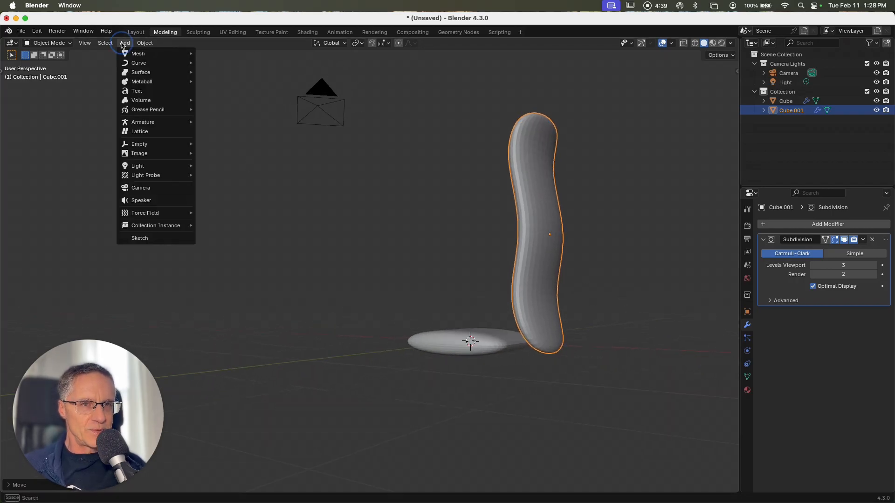
mouse_move(139, 53)
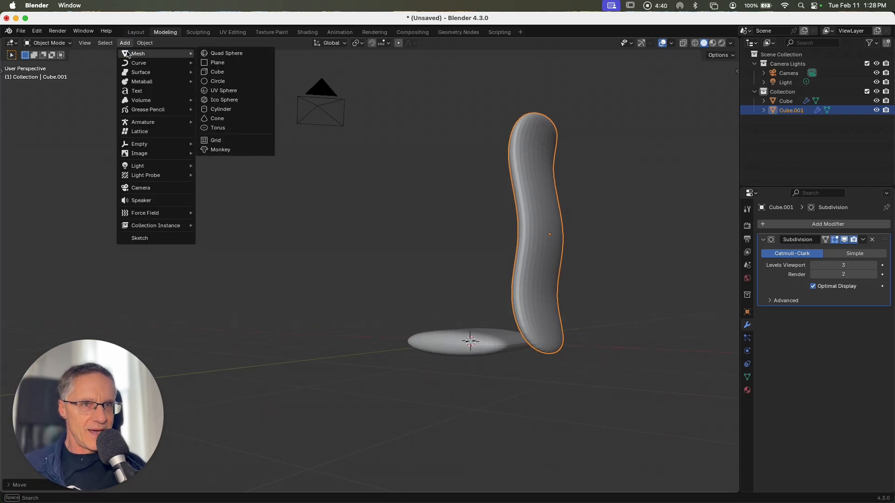
click(228, 68)
key(s)
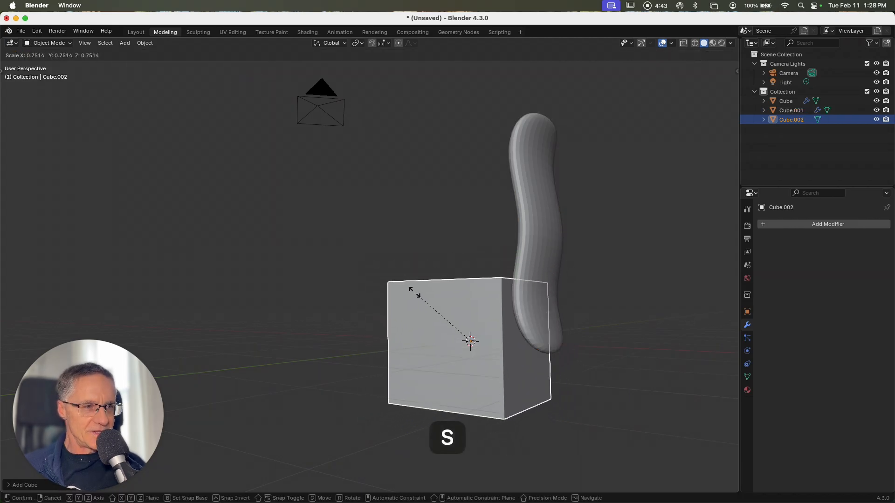
click(439, 331)
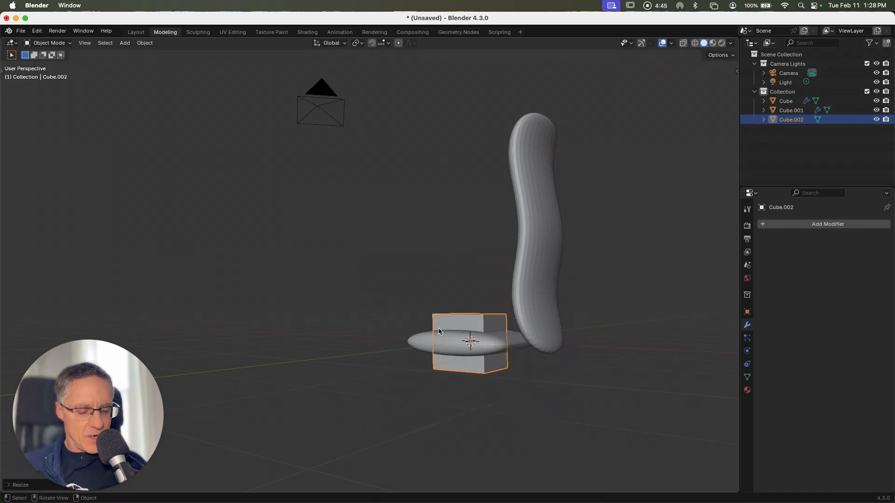
Move the small cube about 15 inches in the negative global X direction, to the rear of the upright slab's base.
key(g)
key(x)
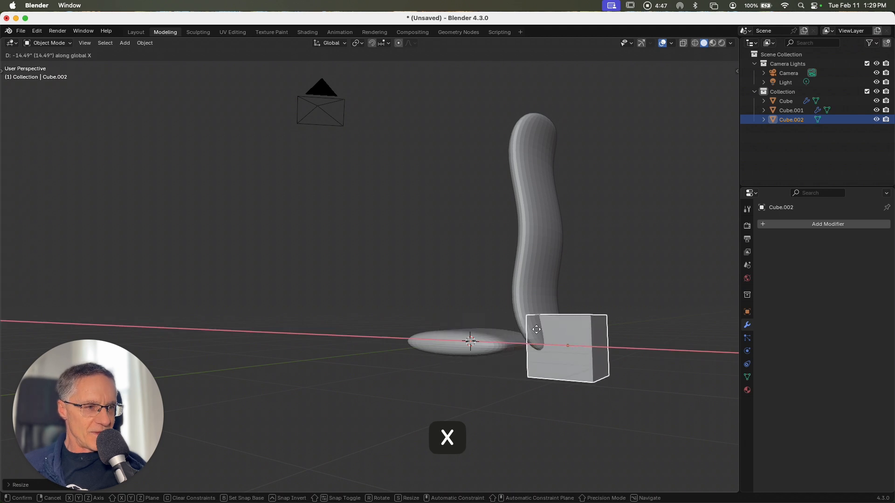
click(544, 332)
key(g)
key(x)
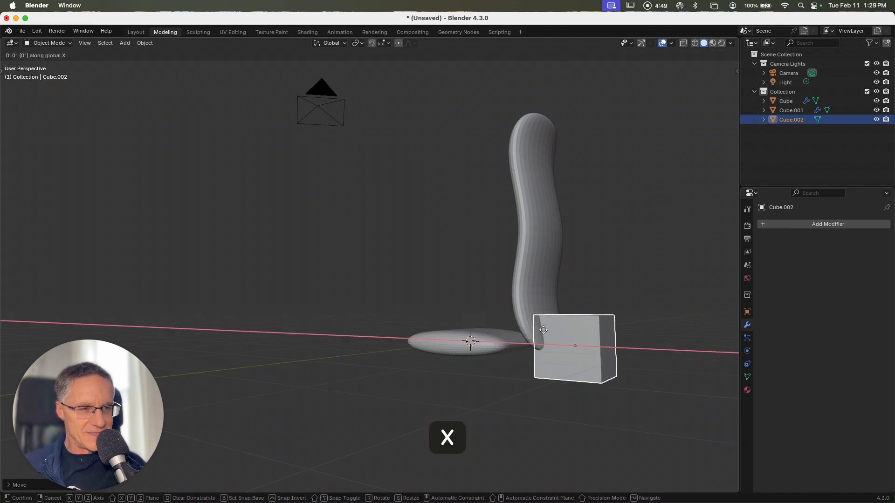
key(Escape)
Raise the small cube along global Z to sit behind the lower part of the upright slab.
key(g)
key(z)
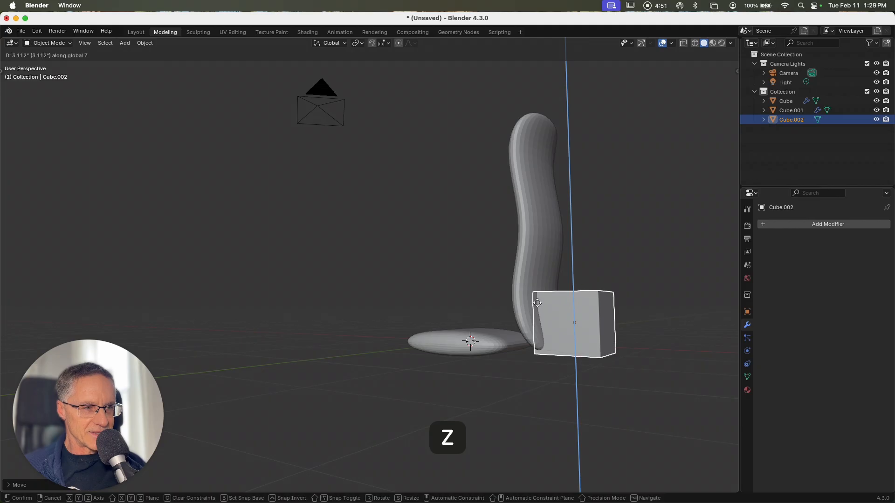
click(538, 274)
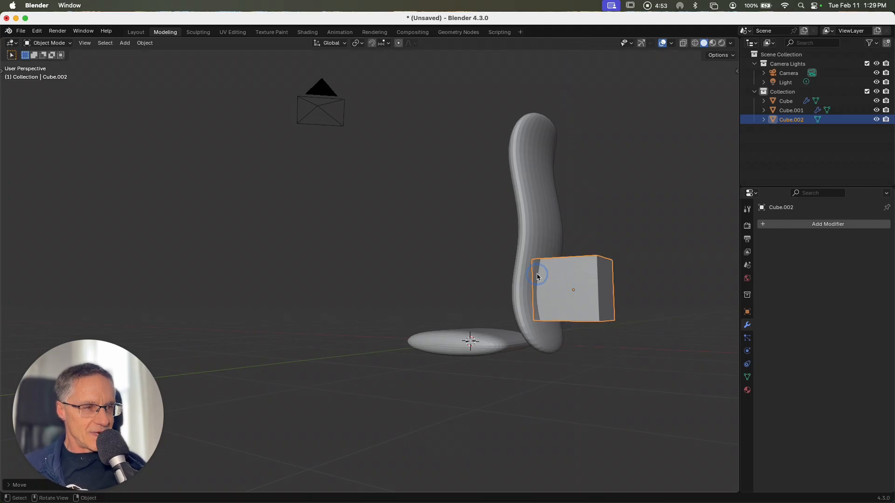
Scale the small cube along global X into a thin upright block behind the upright slab.
middle_drag(539, 274, 528, 279)
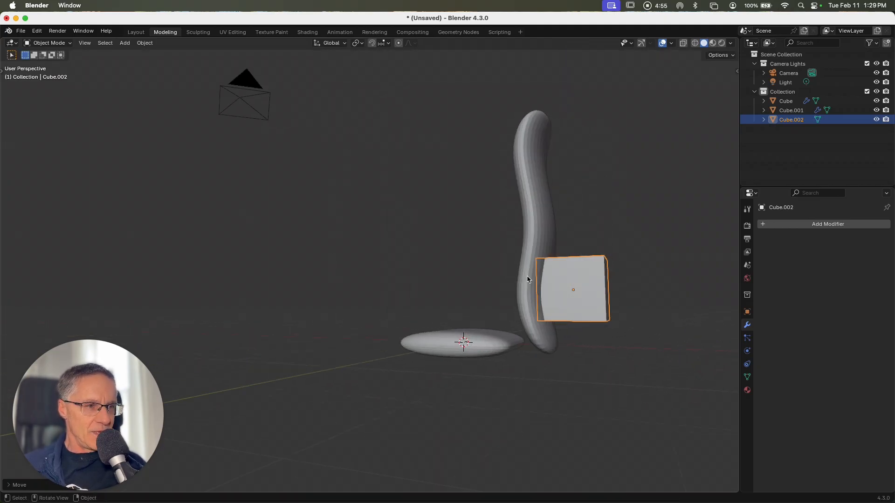
key(s)
key(x)
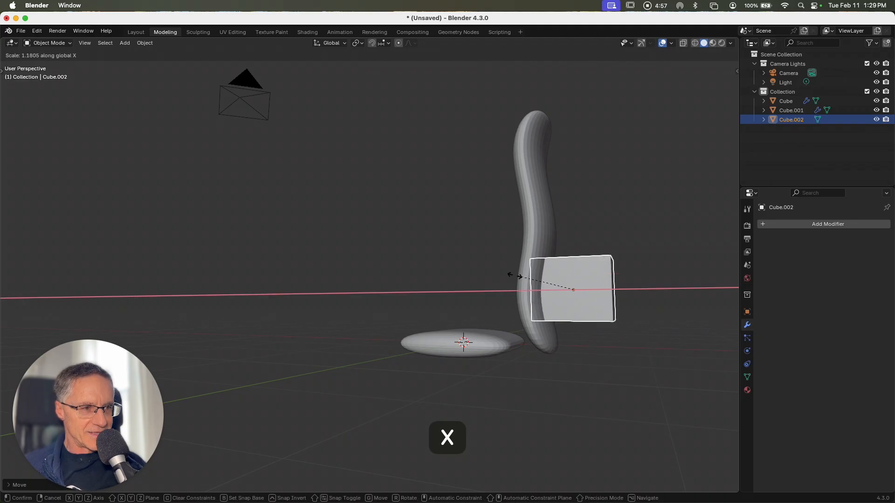
click(566, 282)
Move the thin block about 3 inches in the positive global X direction, into the back of the upright slab.
key(g)
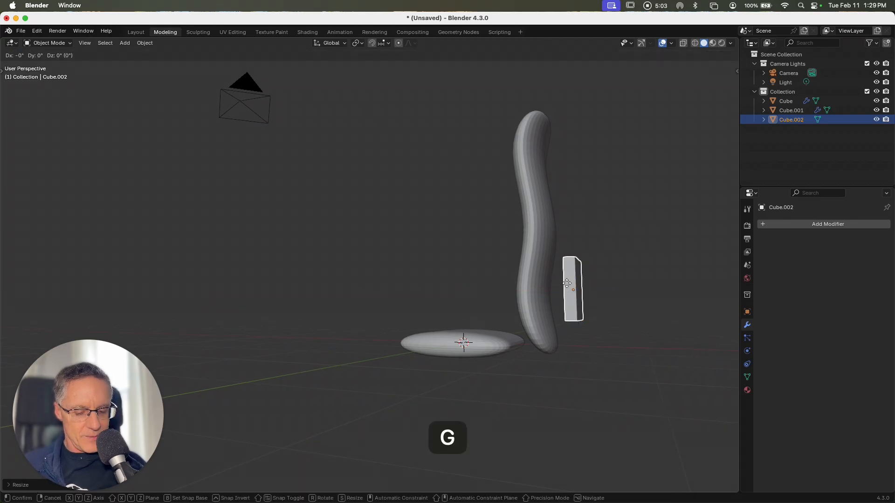
key(x)
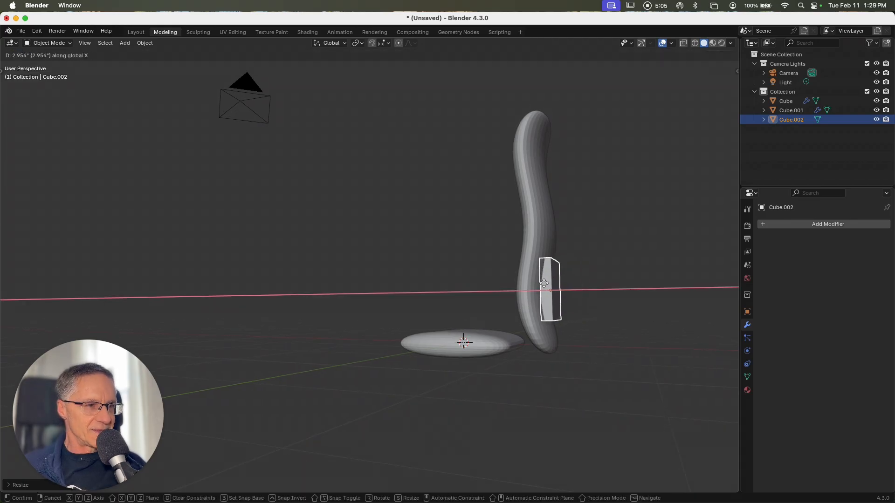
click(543, 283)
Narrow the block on the upright slab's back by scaling it along global Y to about 0.6.
scroll(542, 283, right, 10)
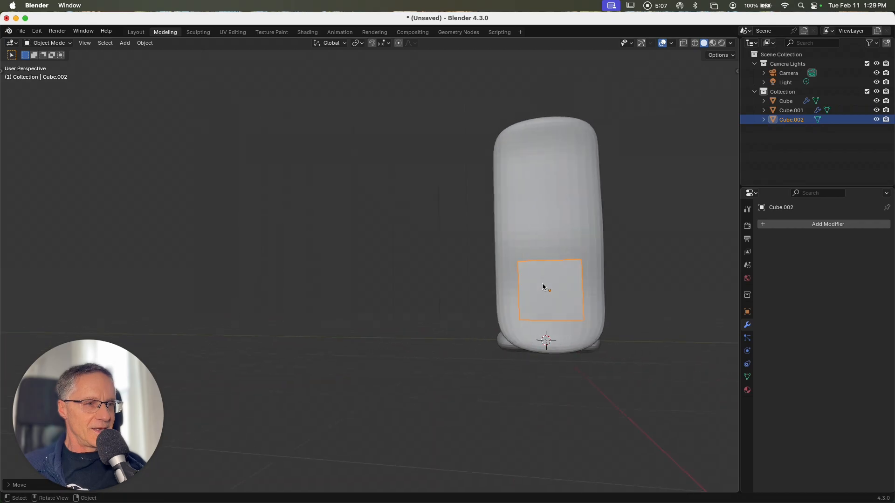
key(s)
key(y)
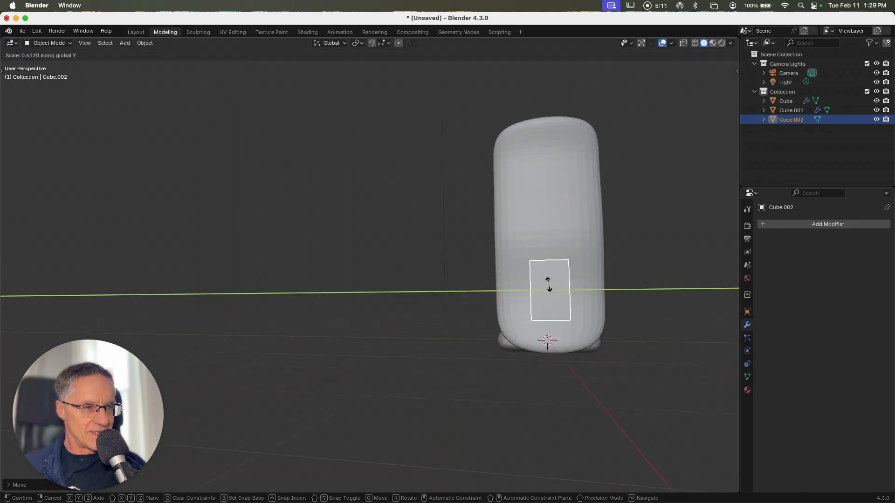
click(549, 284)
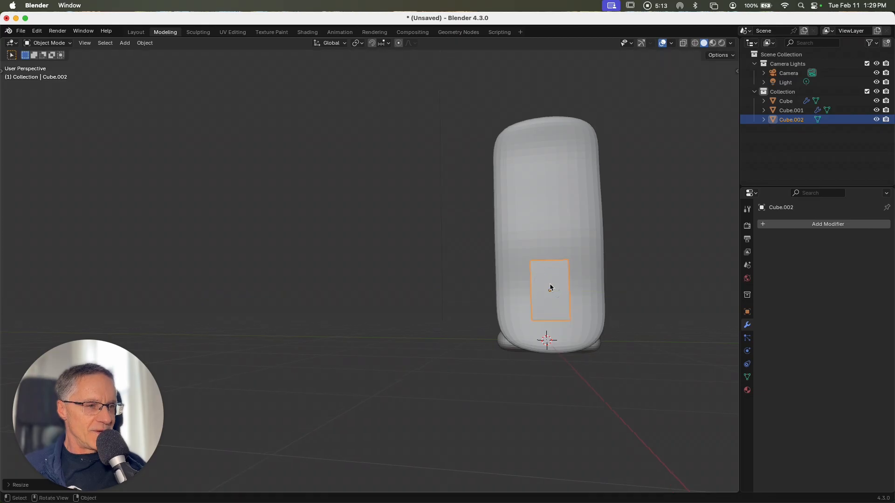
scroll(550, 287, right, 10)
scroll(550, 287, right, 10)
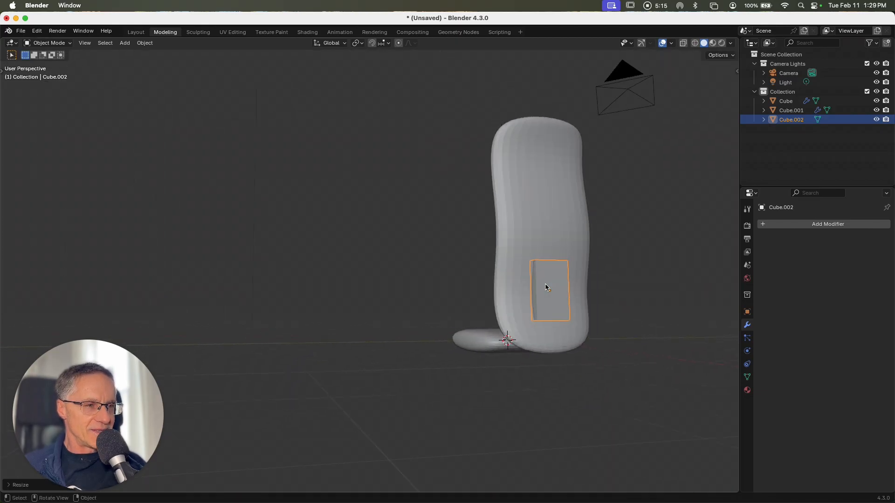
key(s)
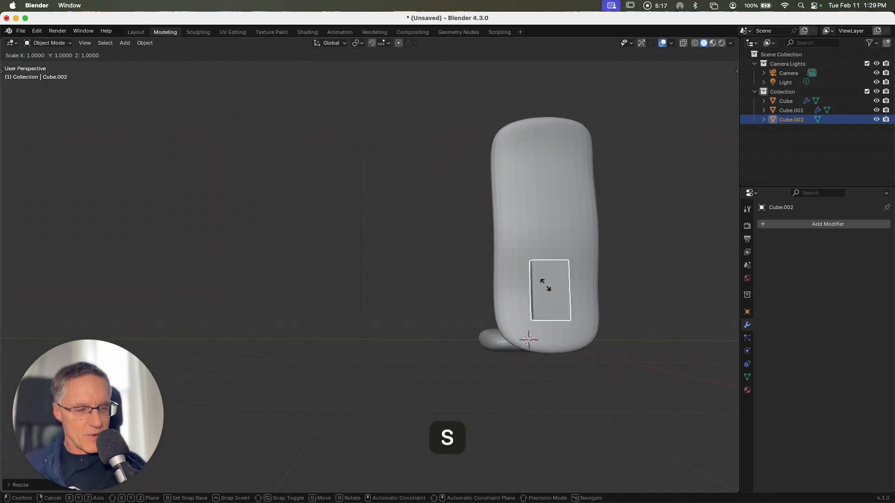
key(y)
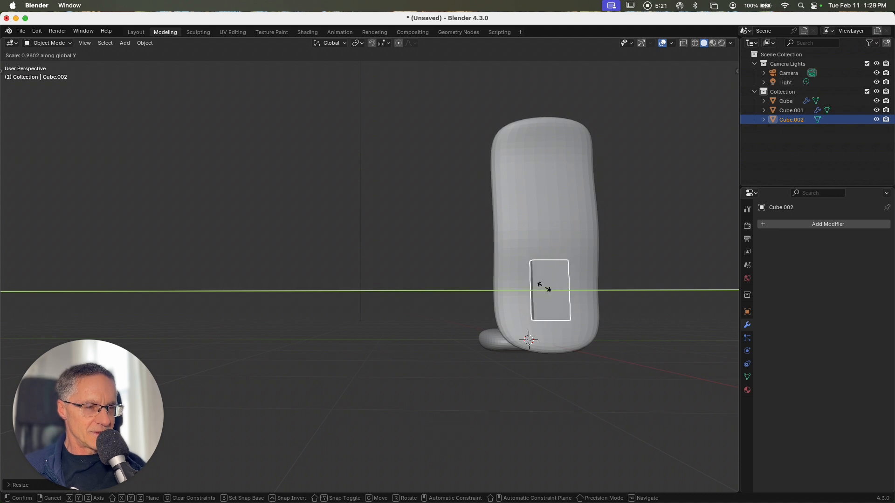
click(544, 287)
Shorten the upright slab by scaling it along global Z to about 0.92.
middle_drag(543, 291, 541, 293)
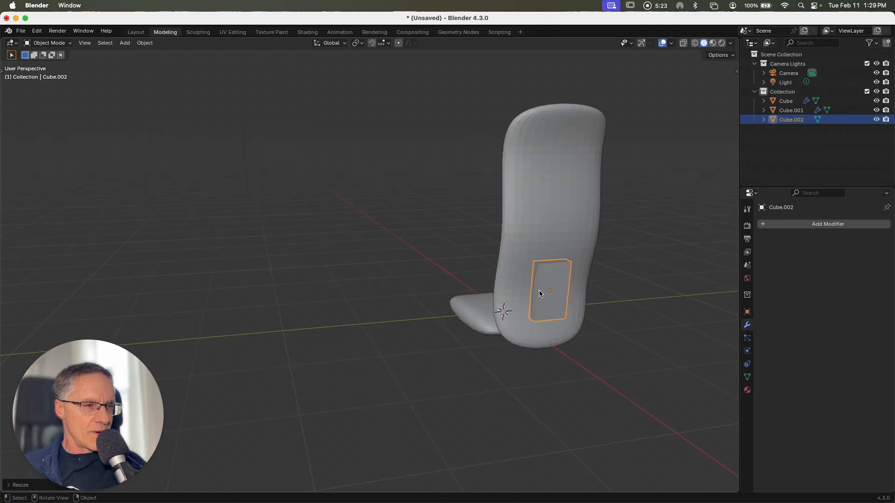
scroll(540, 294, left, 5)
shift+scroll(537, 295, right, 3)
scroll(534, 292, left, 8)
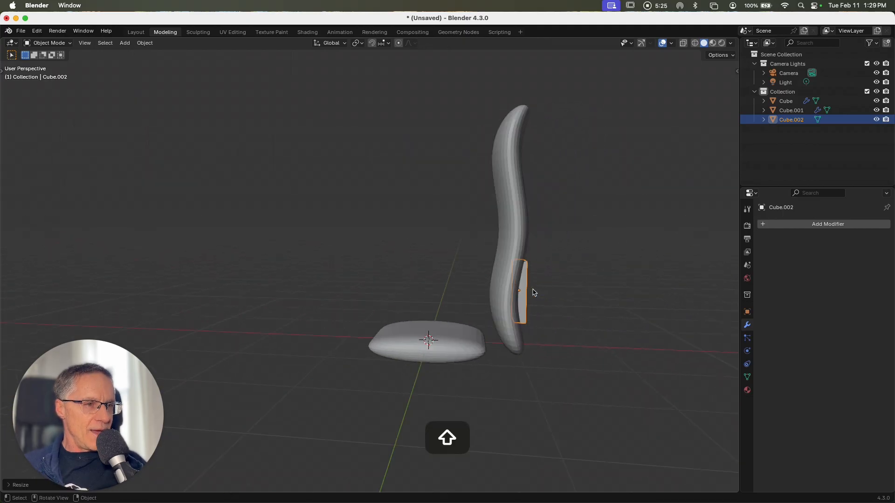
scroll(534, 292, left, 8)
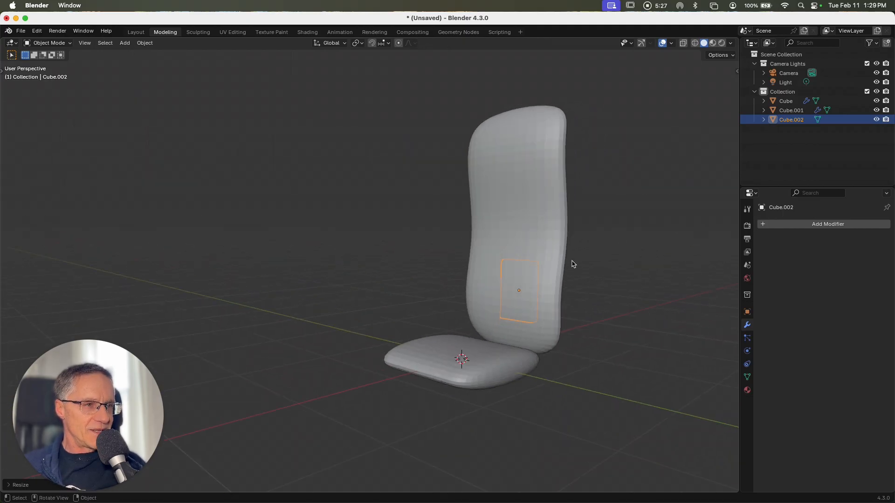
click(537, 247)
scroll(536, 247, right, 8)
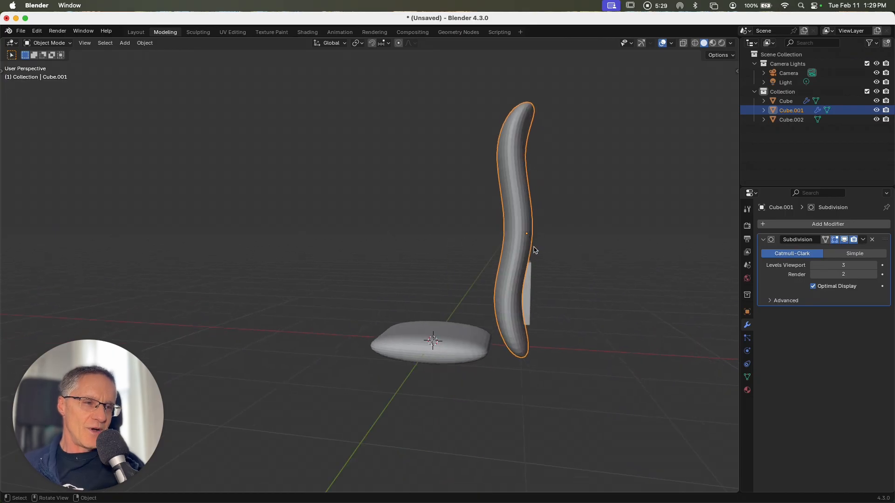
key(s)
key(z)
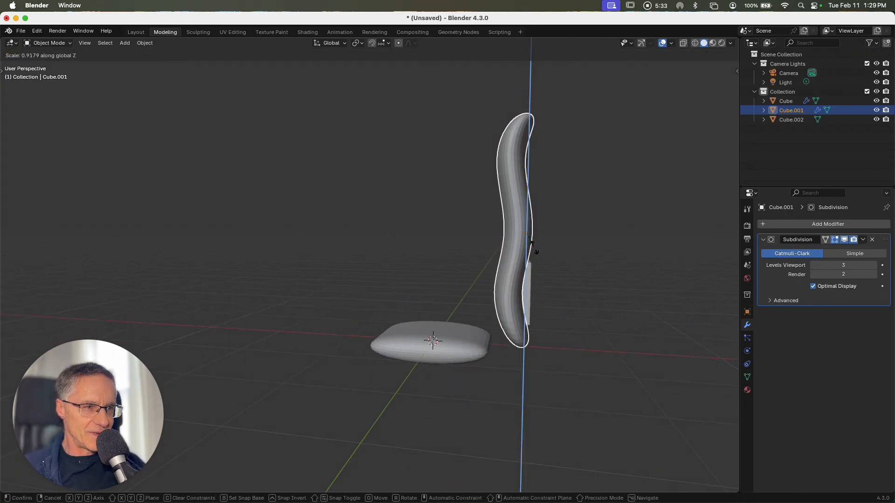
click(535, 250)
Duplicate the narrow block in place and move the copy backward along global X, leaving a small gap behind the original.
scroll(535, 250, left, 8)
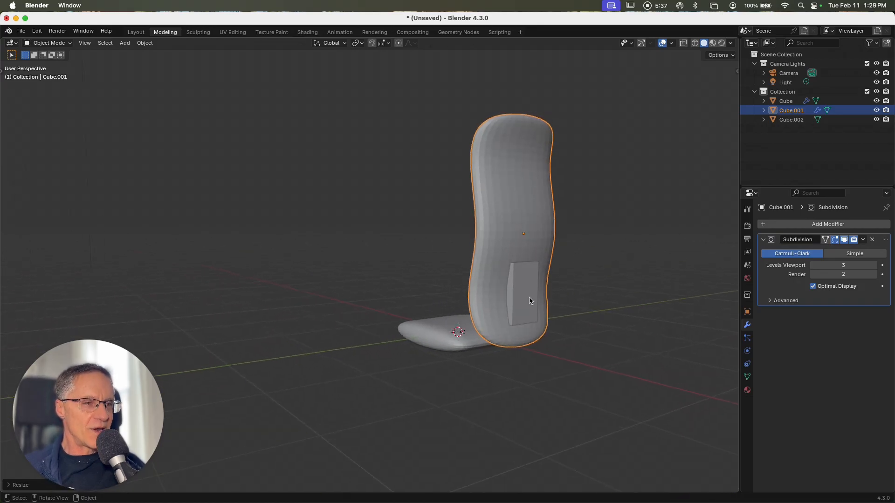
scroll(516, 293, left, 6)
click(522, 281)
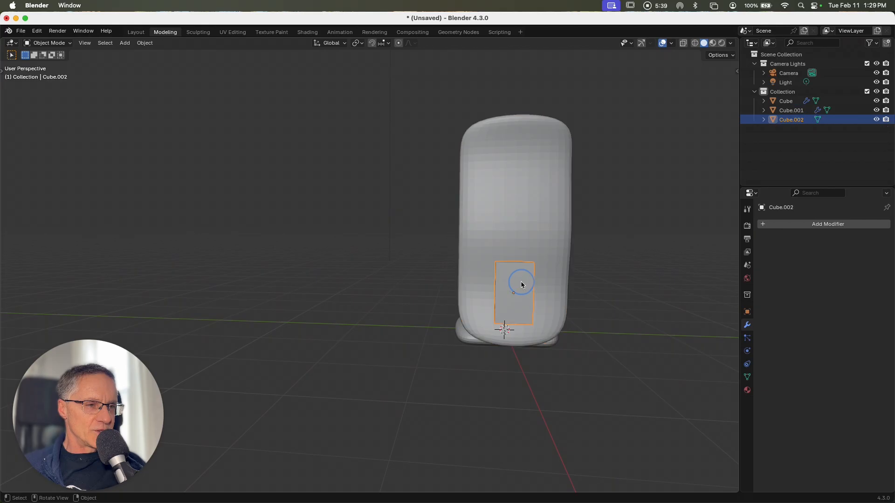
scroll(521, 281, left, 3)
scroll(521, 282, left, 2)
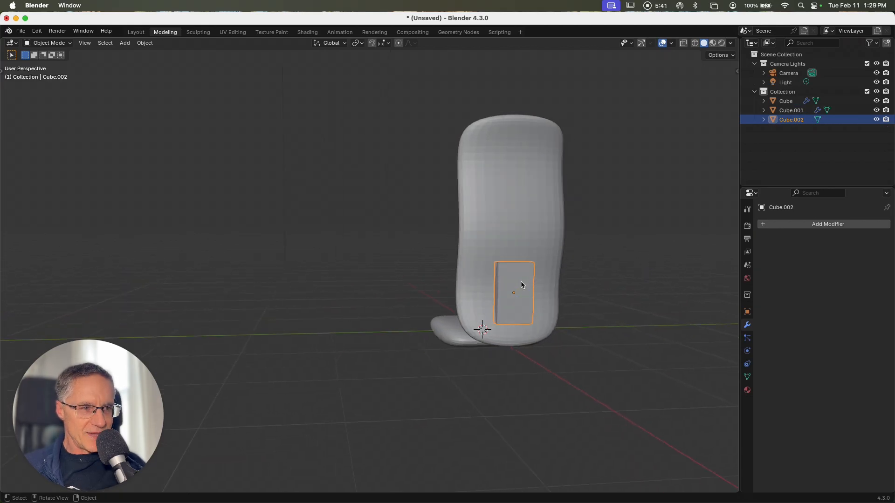
key(shift+d)
right_click(521, 282)
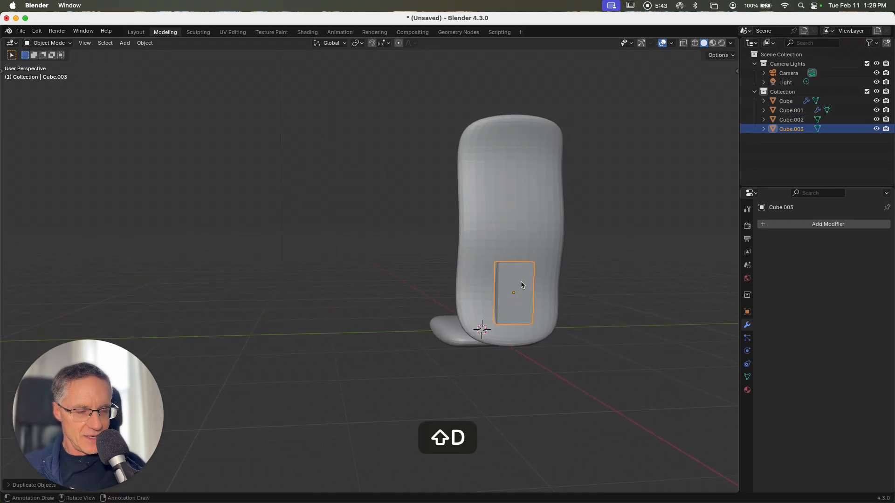
scroll(522, 286, left, 5)
key(g)
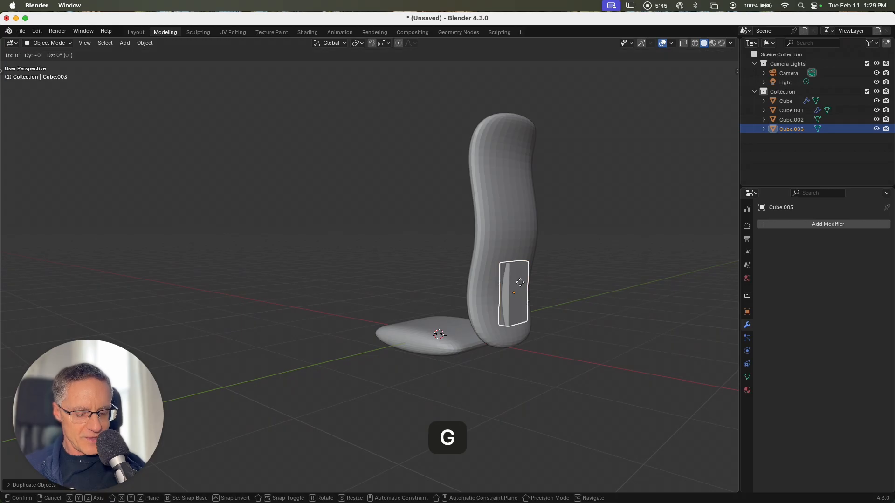
key(x)
click(541, 294)
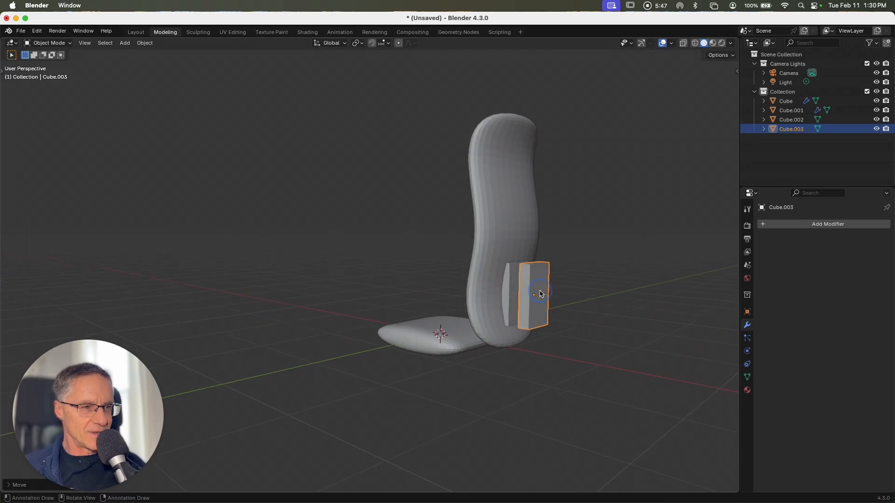
Scale the duplicated block along global X into a thinner plate.
scroll(540, 293, left, 5)
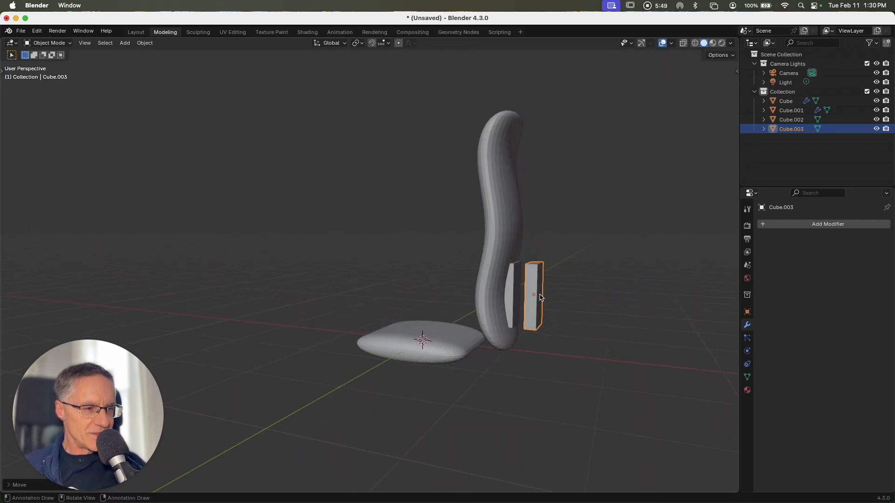
key(s)
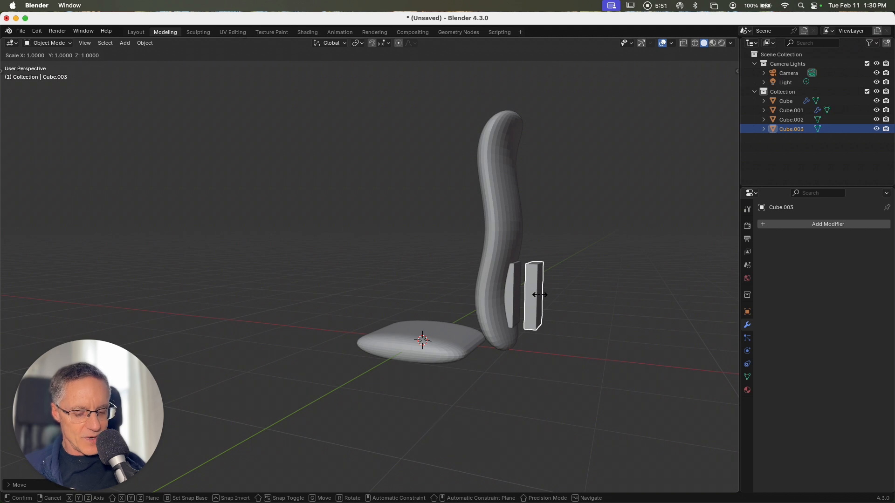
key(x)
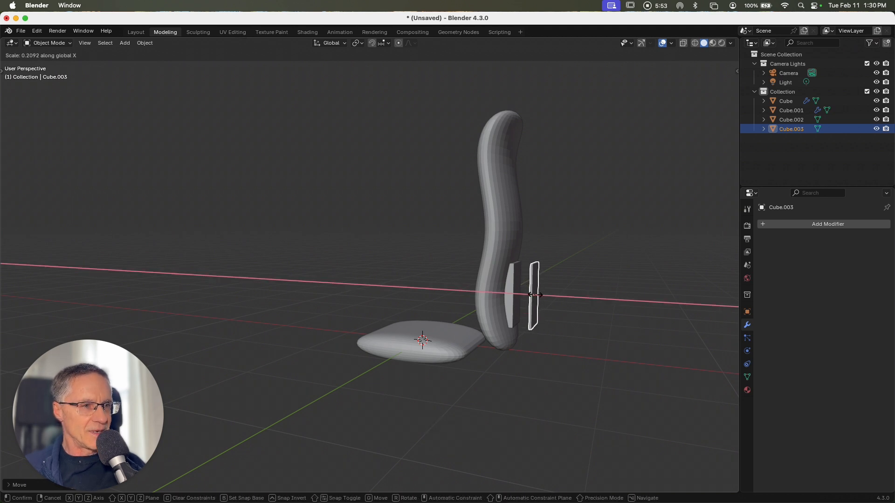
click(535, 295)
key(alt)
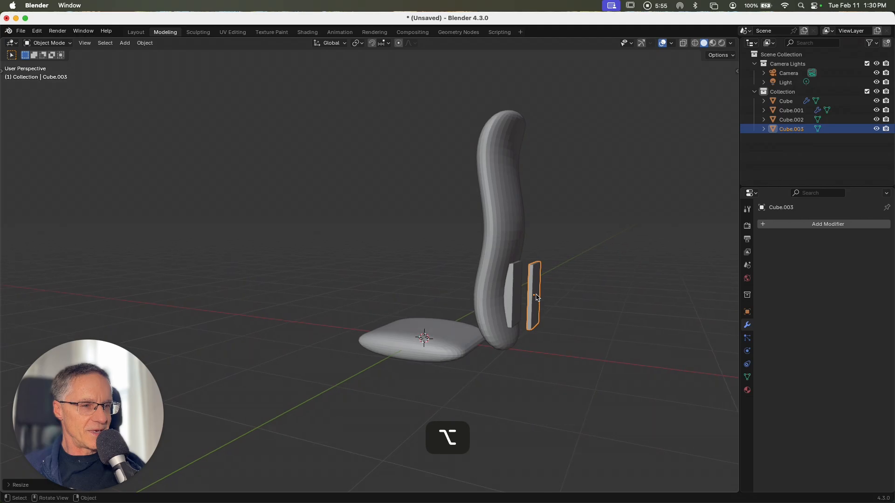
Use QuickSnap to snap the thin plate's lower front corner onto the matching lower rear corner of the original block.
click(566, 306)
ctrl+scroll(565, 306, up, 5)
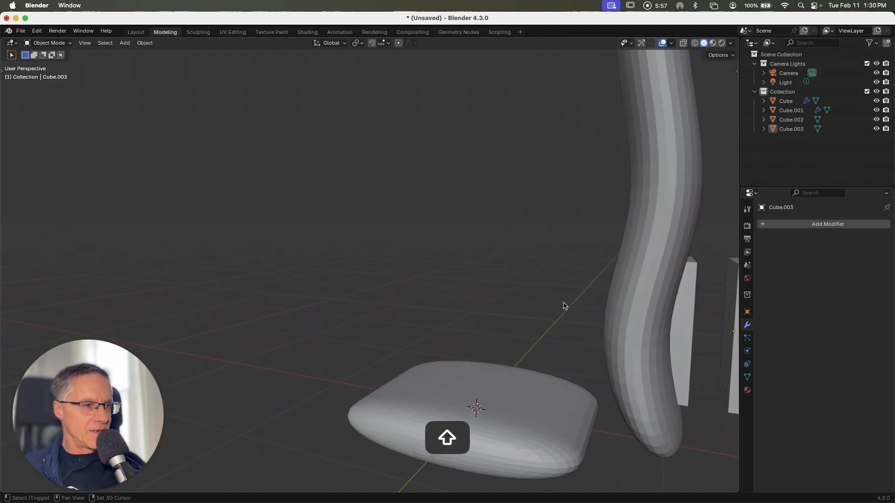
shift+scroll(565, 305, right, 5)
shift+scroll(527, 298, right, 3)
scroll(526, 296, right, 10)
scroll(527, 296, left, 8)
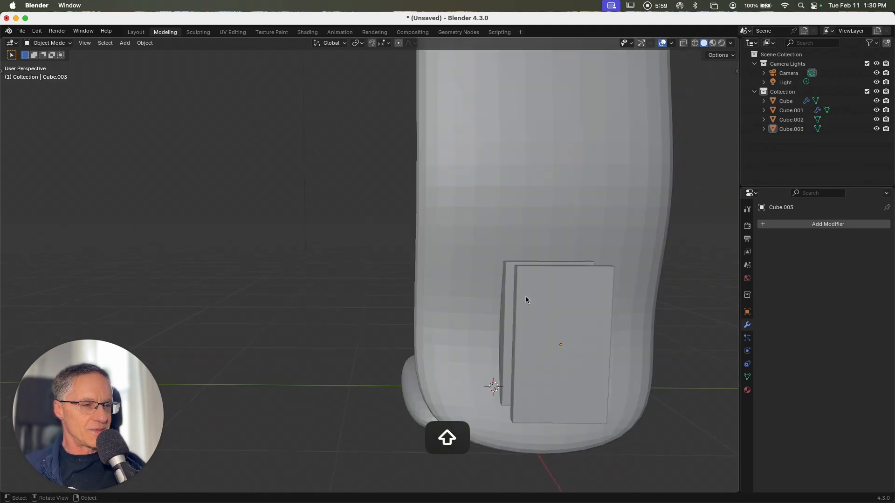
scroll(526, 299, left, 3)
key(shift+q)
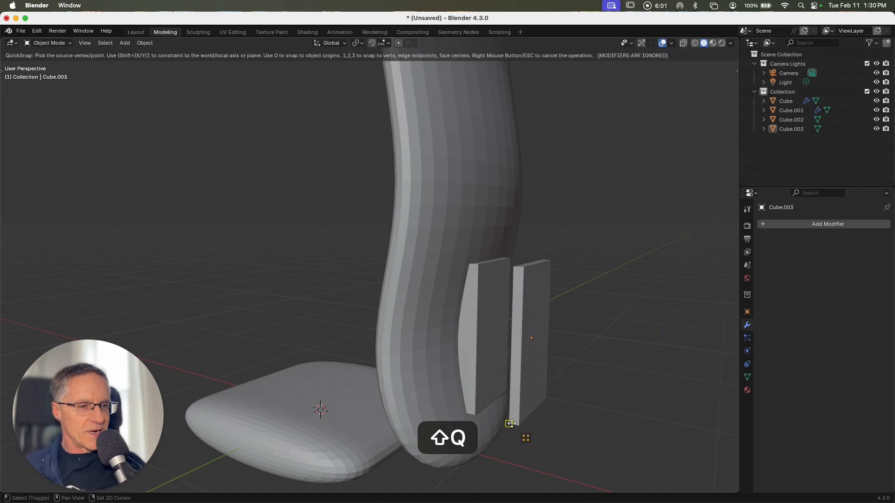
click(511, 422)
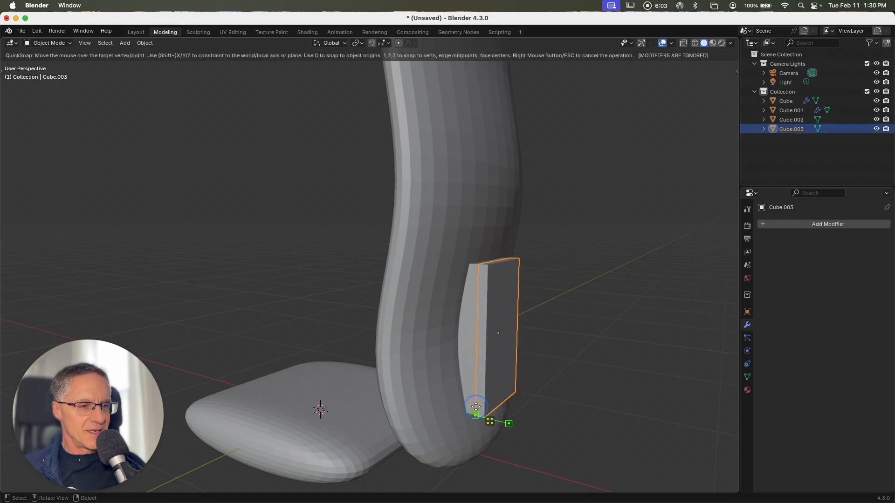
click(480, 416)
Select the snapped thin plate and scale it along global Y to about 0.67, making it narrower than the block.
scroll(522, 405, right, 10)
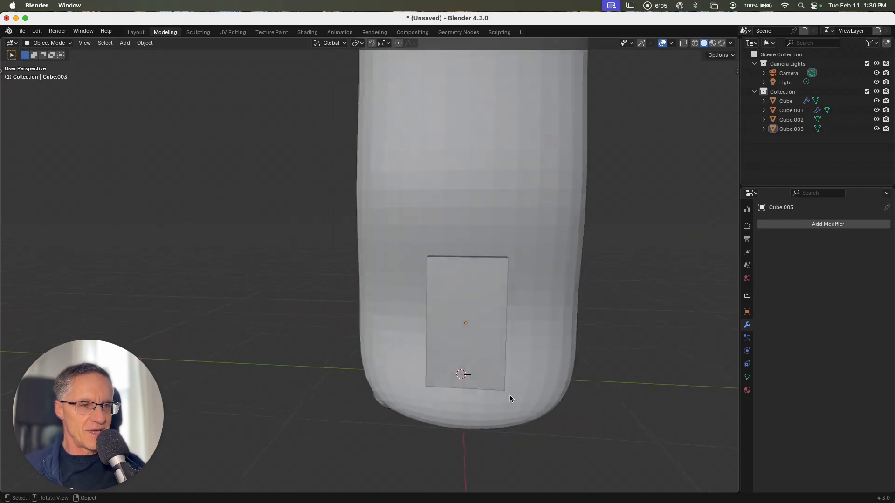
scroll(508, 396, right, 2)
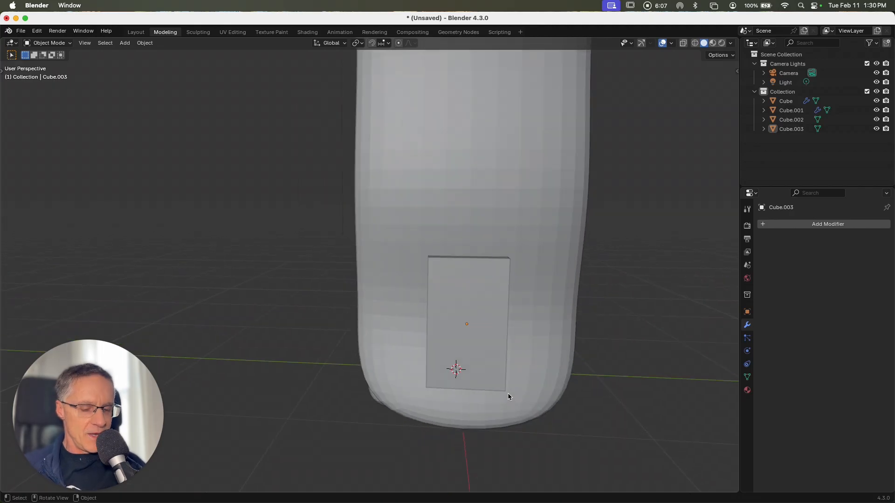
key(s)
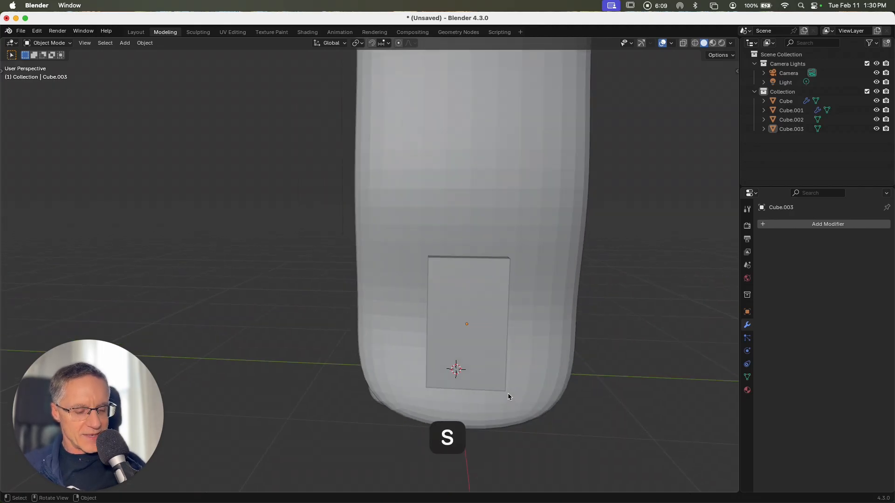
scroll(507, 392, right, 2)
key(y)
click(488, 368)
scroll(488, 368, right, 1)
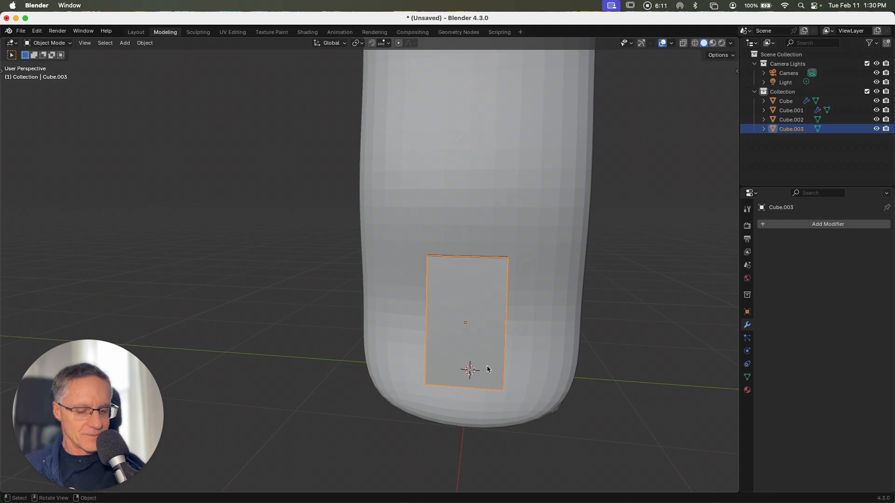
key(s)
key(y)
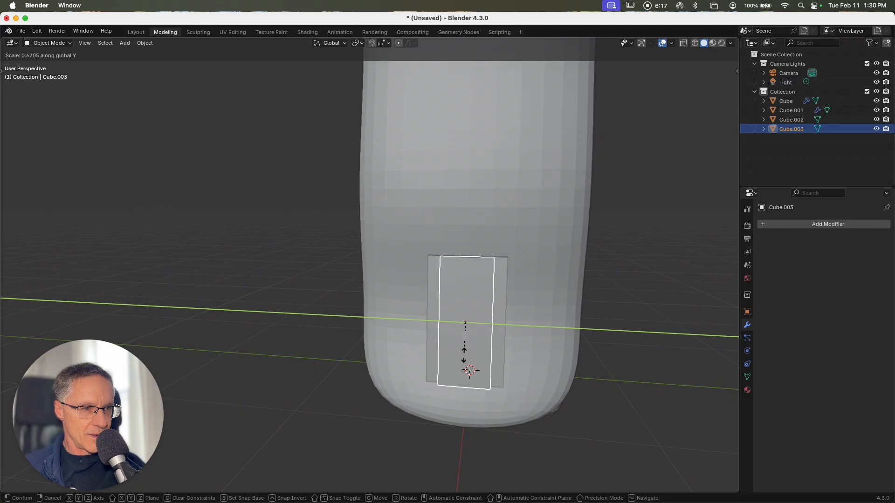
click(465, 354)
scroll(465, 354, right, 10)
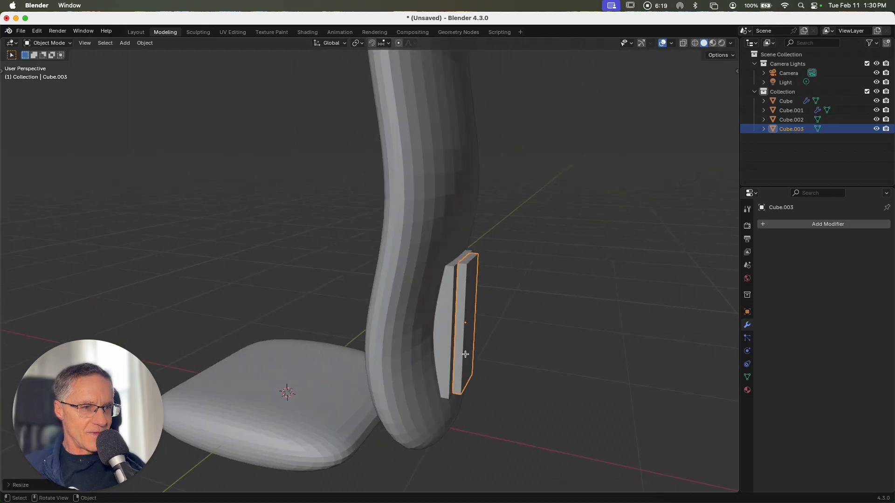
scroll(465, 354, right, 10)
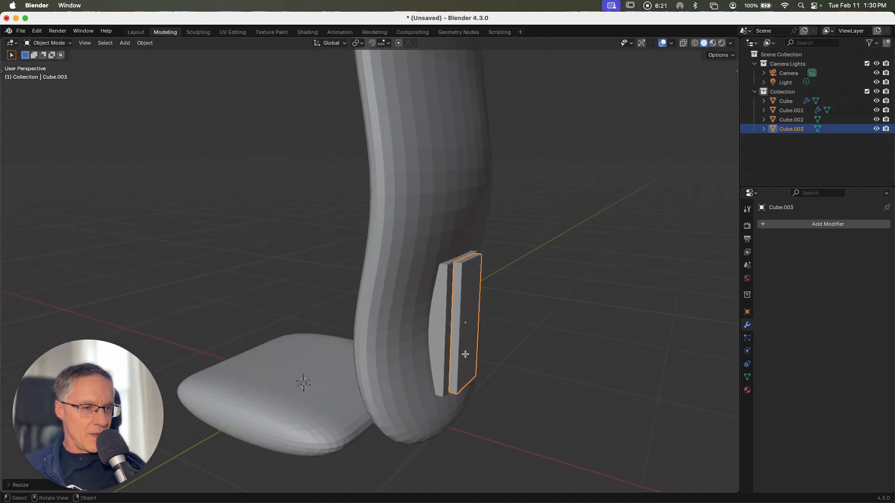
scroll(465, 355, right, 8)
scroll(465, 355, left, 5)
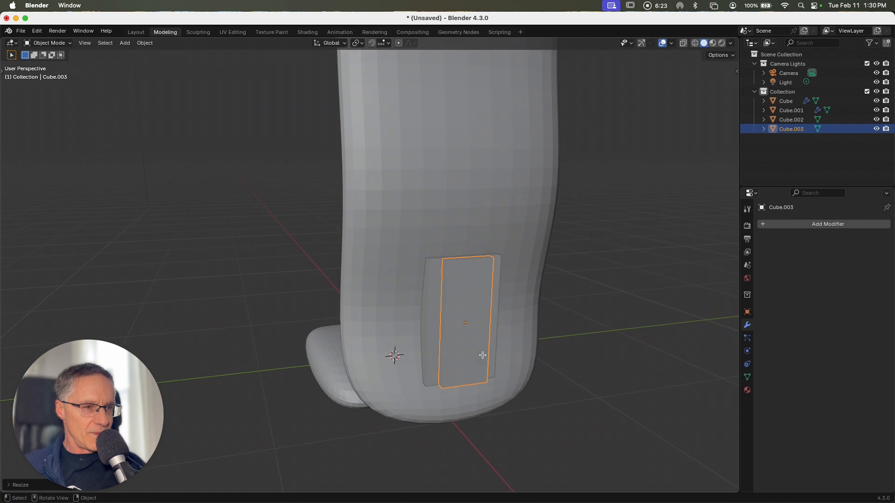
click(433, 330)
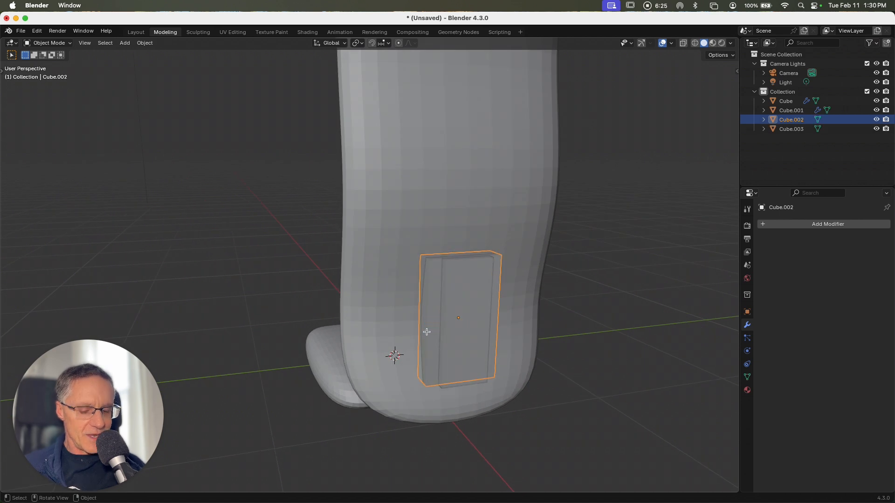
key(e)
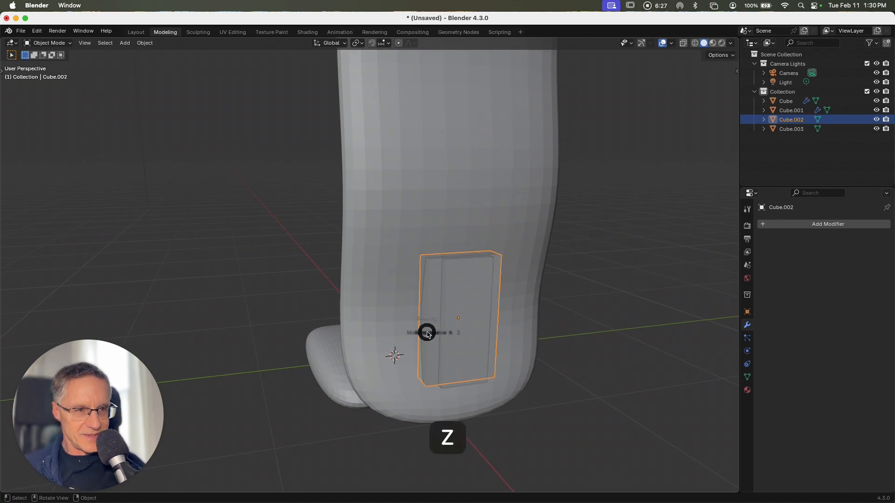
key(Escape)
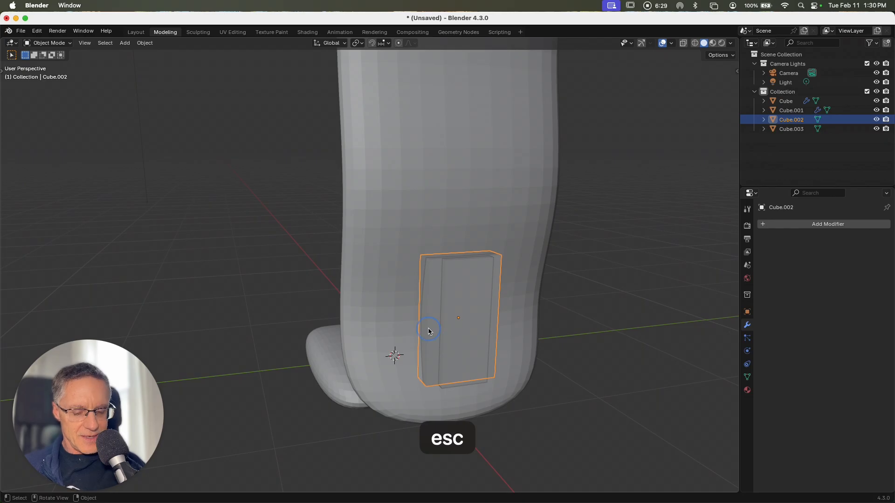
key(z)
key(Escape)
click(429, 330)
key(s)
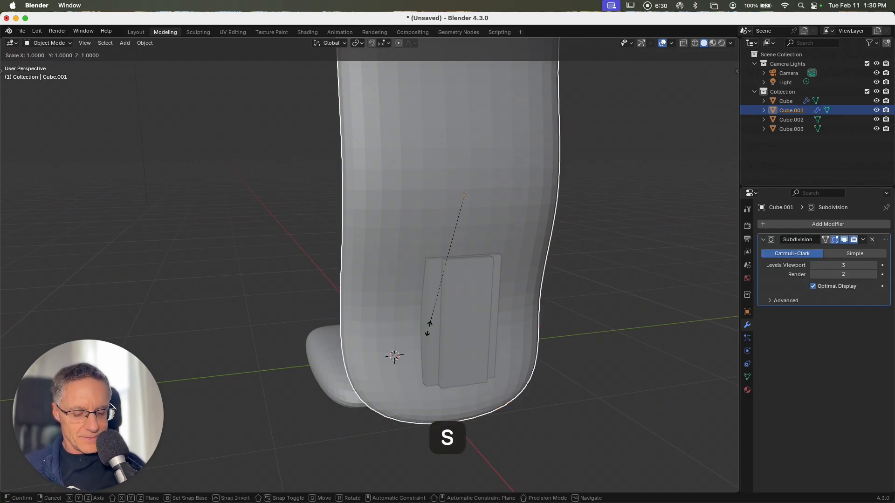
key(z)
key(Escape)
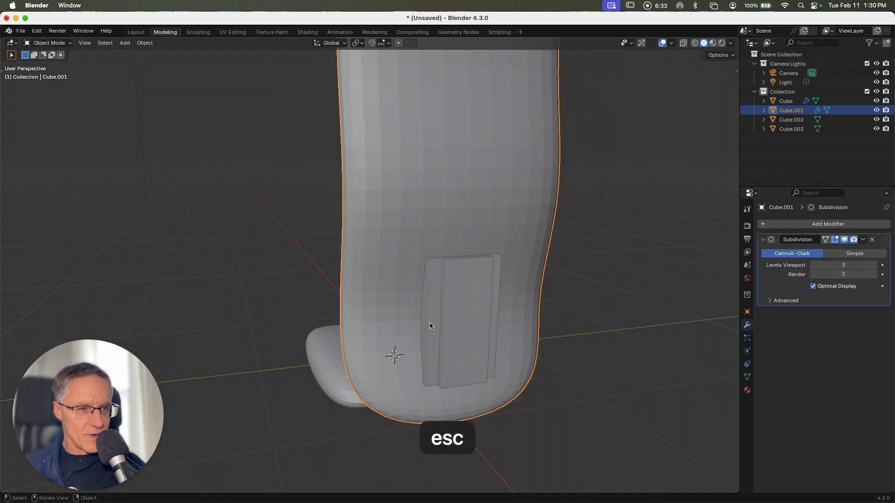
Select the mounting block behind the back and scale it along global Z to roughly half its height.
click(430, 327)
key(s)
key(z)
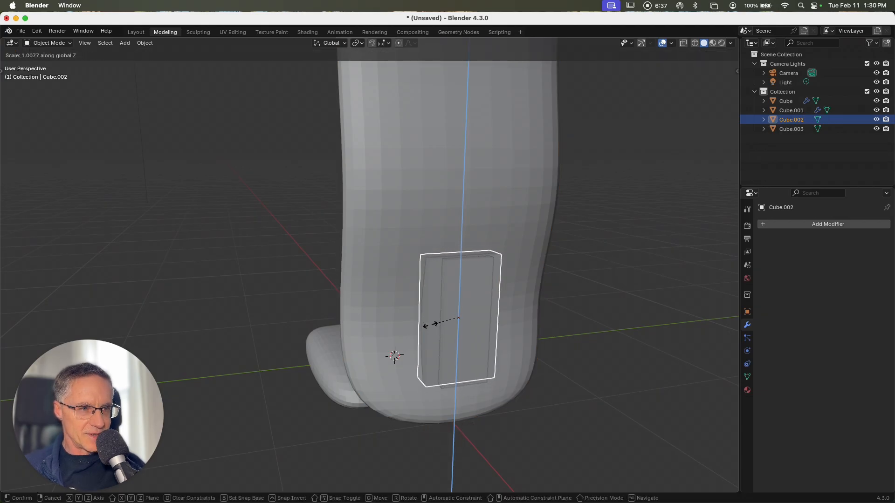
click(446, 329)
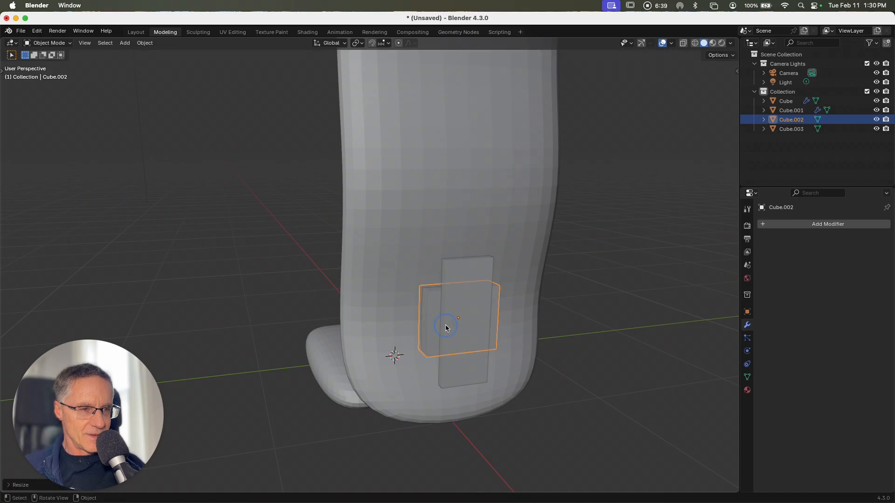
Select the narrow plate and move it down along global Z until its top edge sits slightly below the mounting block's top.
click(459, 308)
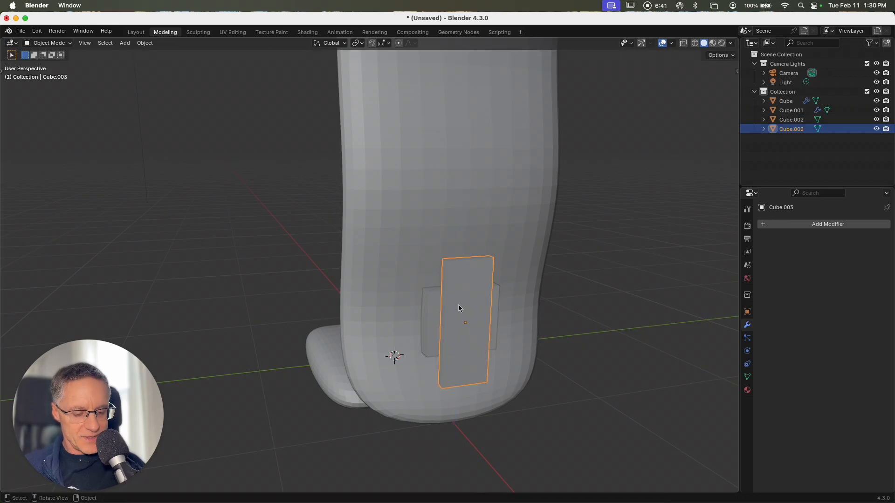
key(g)
key(z)
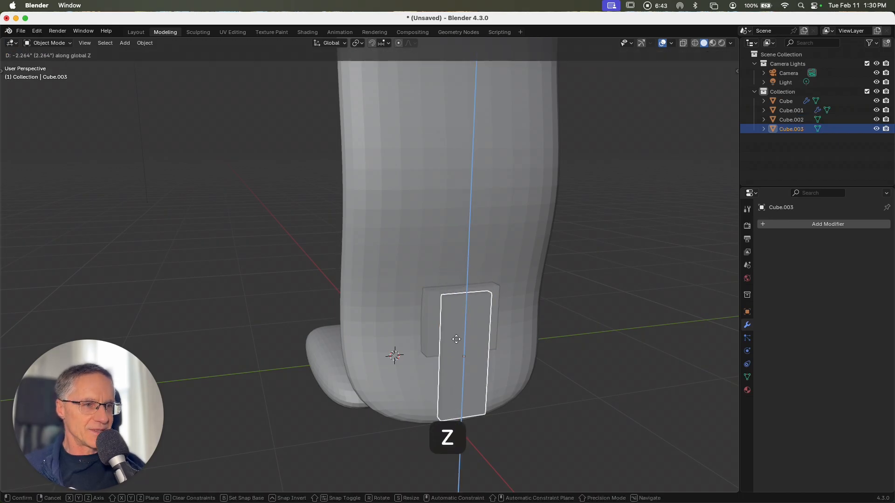
click(458, 353)
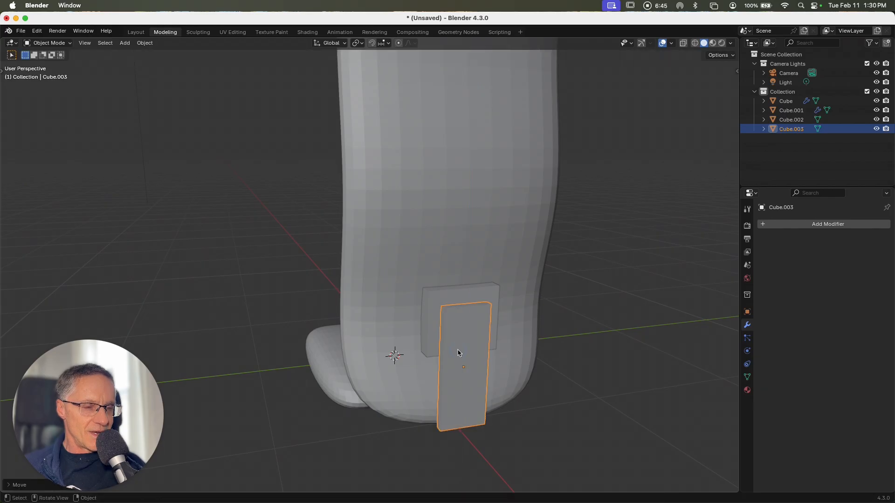
scroll(458, 352, right, 4)
scroll(458, 351, left, 12)
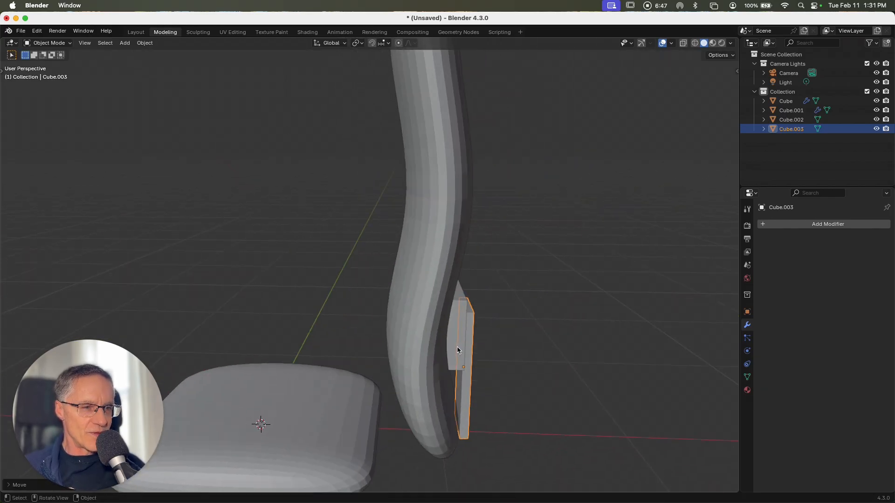
scroll(458, 350, right, 10)
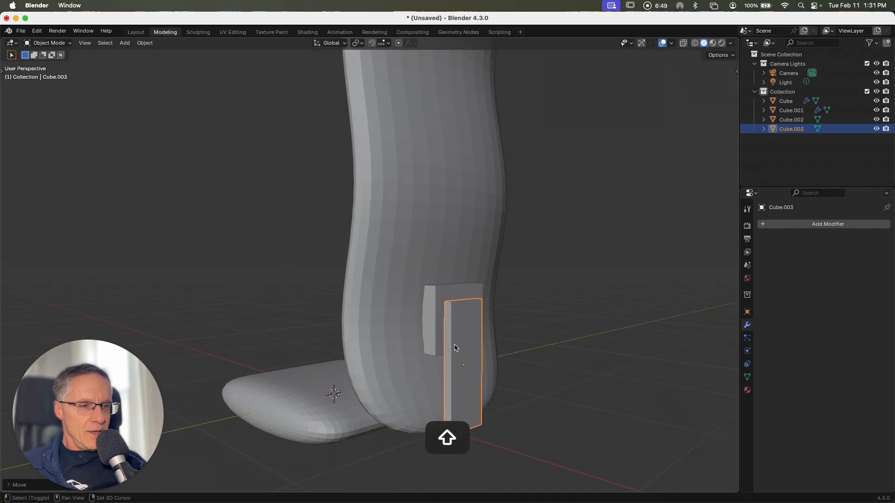
shift+scroll(455, 348, down, 5)
key(shift+Tab)
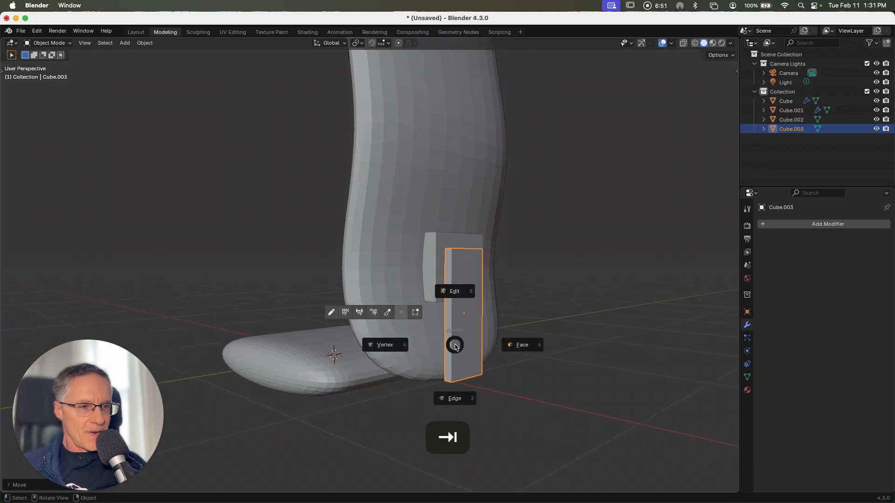
key(Escape)
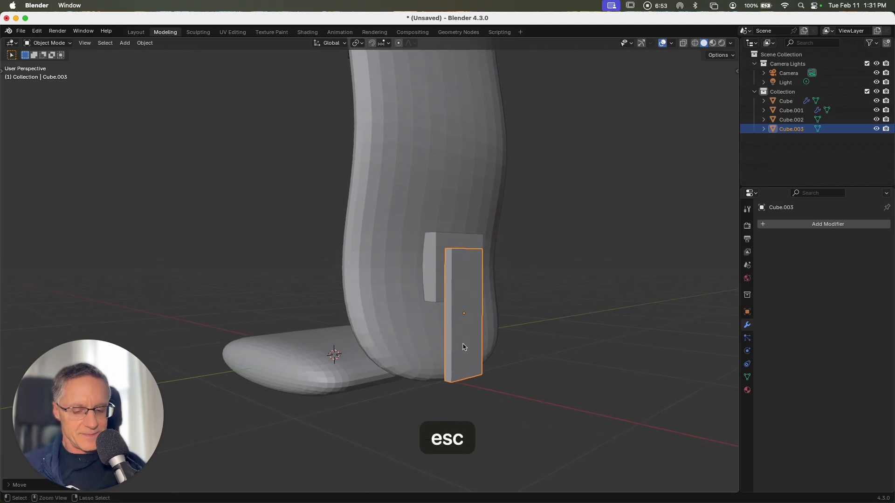
key(ctrl+a)
click(461, 345)
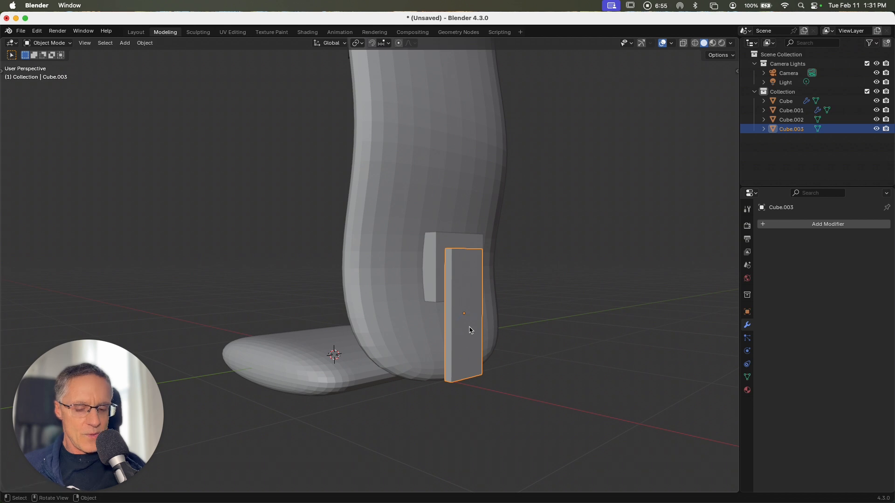
In face-select Edit Mode, move the narrow plate's bottom face down along global Z to well below the seat, and return to Object Mode.
key(ctrl+Tab)
click(523, 326)
middle_drag(524, 340, 465, 370)
key(alt+a)
click(465, 371)
key(1)
shift+scroll(465, 370, right, 5)
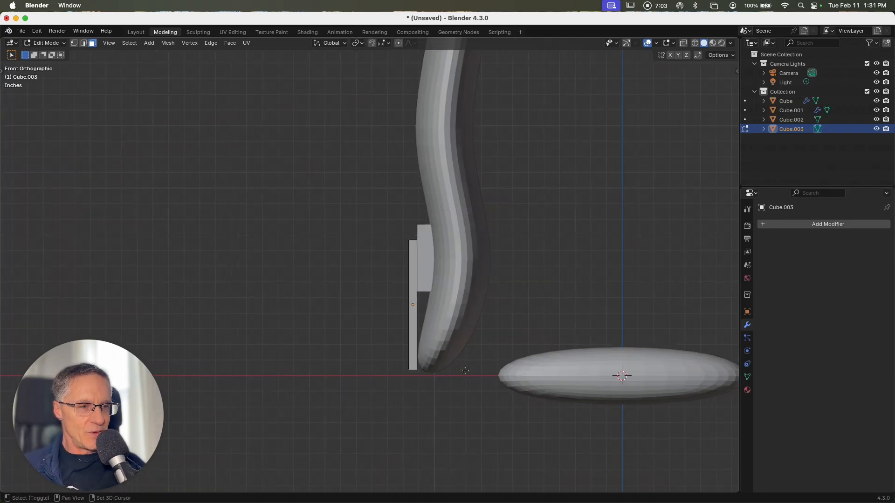
shift+scroll(465, 370, down, 2)
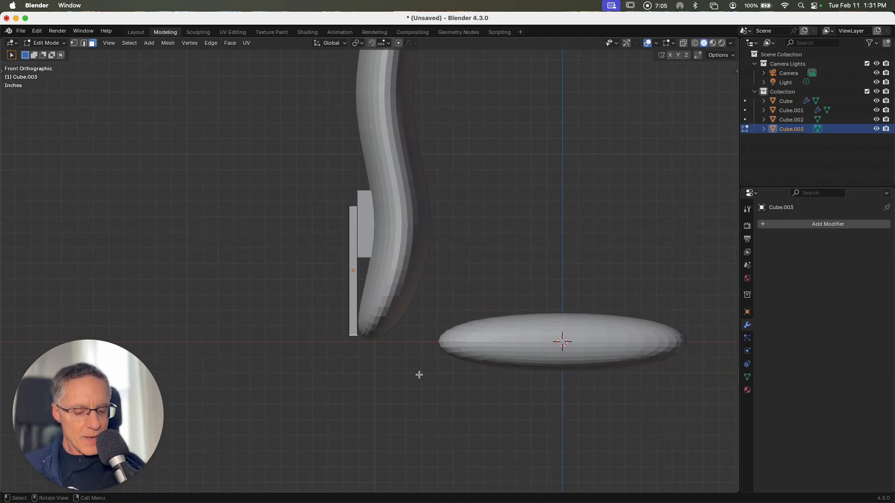
key(g)
key(z)
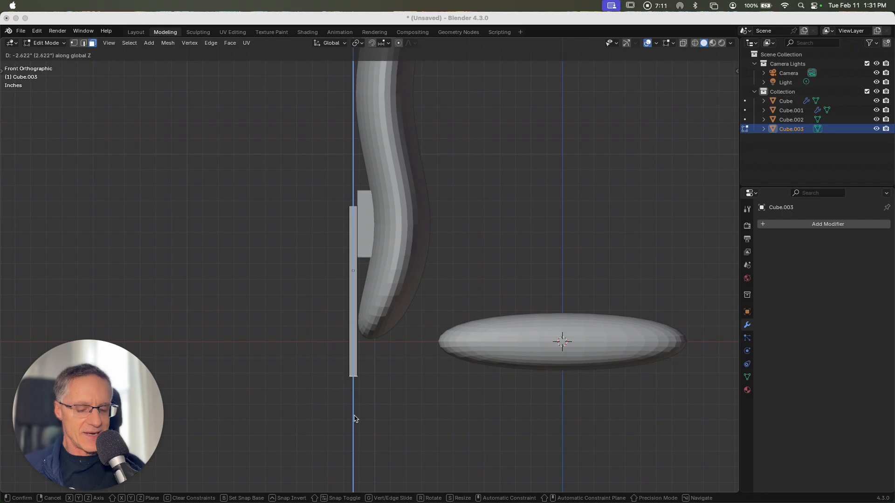
key(Tab)
key(Escape)
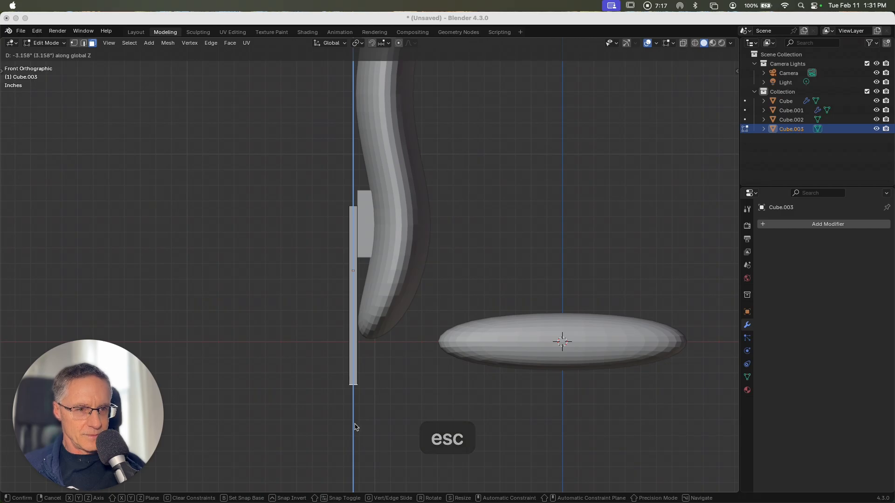
click(353, 454)
key(Tab)
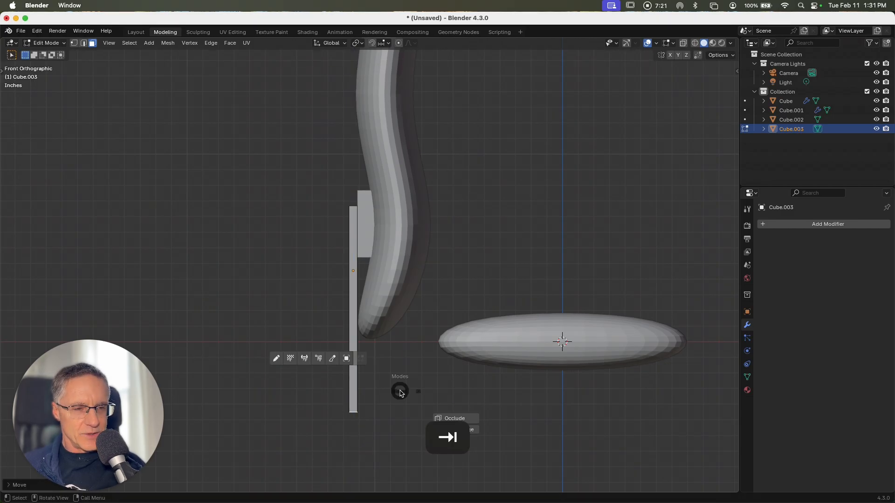
click(355, 359)
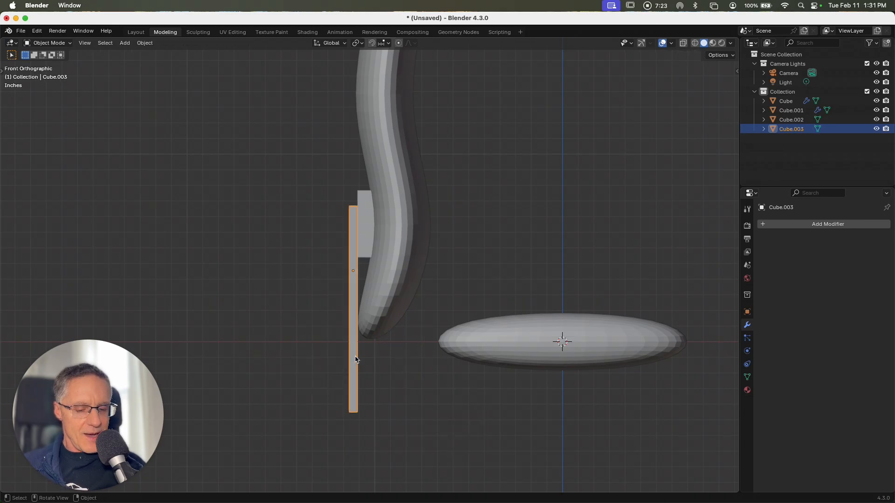
Duplicate the lengthened plate in place and rotate the copy 90° about global Y so it lies horizontally.
key(shift+d)
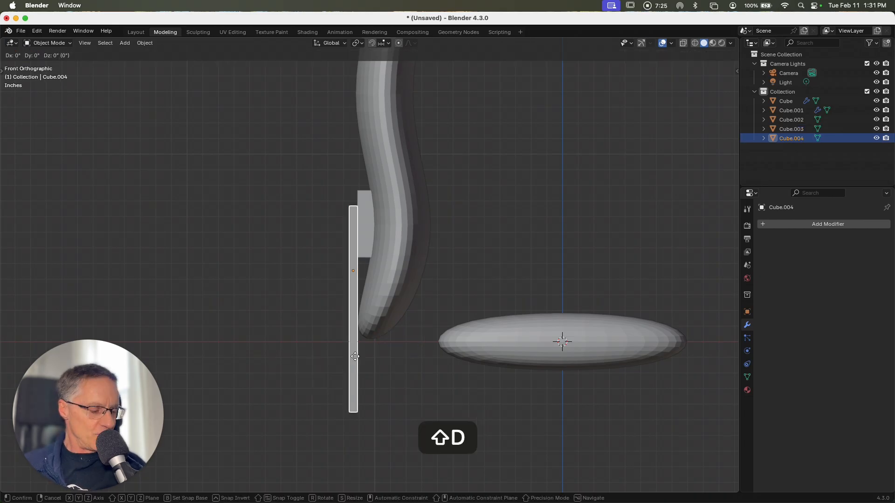
key(Return)
key(r)
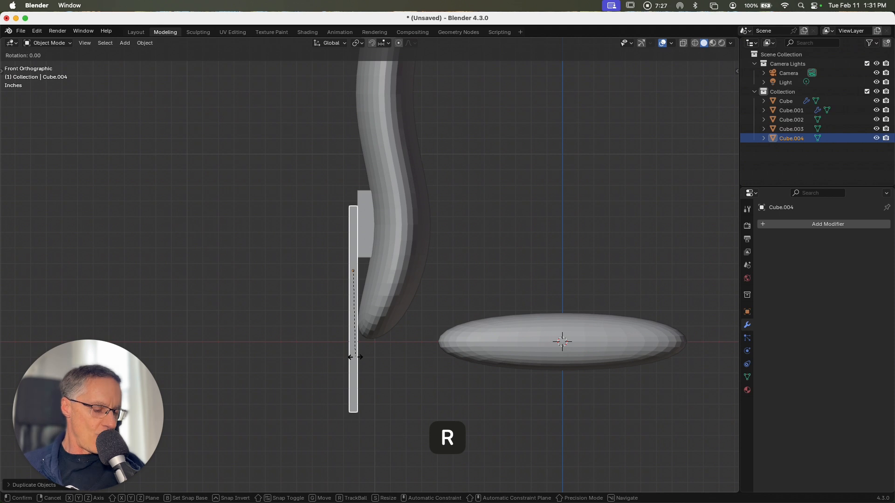
key(y)
key(9)
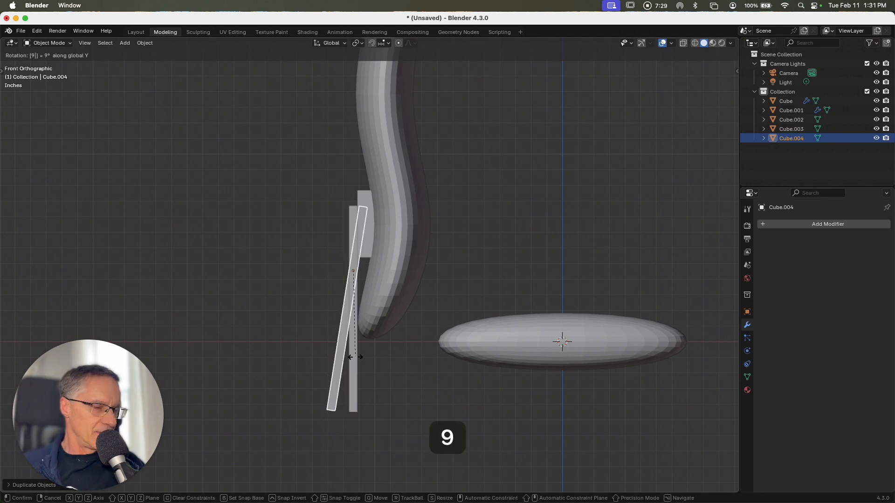
key(0)
key(Return)
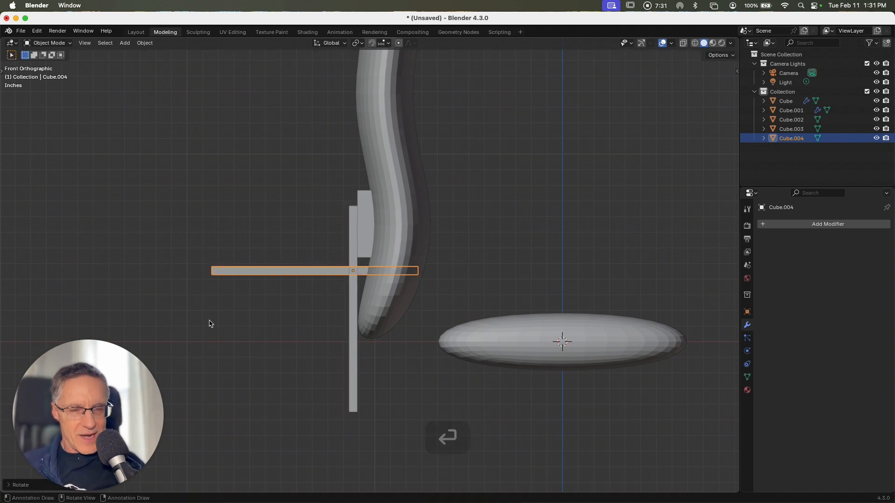
Use QuickSnap to place the horizontal plate's upper rear corner on the upright plate's lower rear corner, and deselect it.
key(shift+q)
click(210, 266)
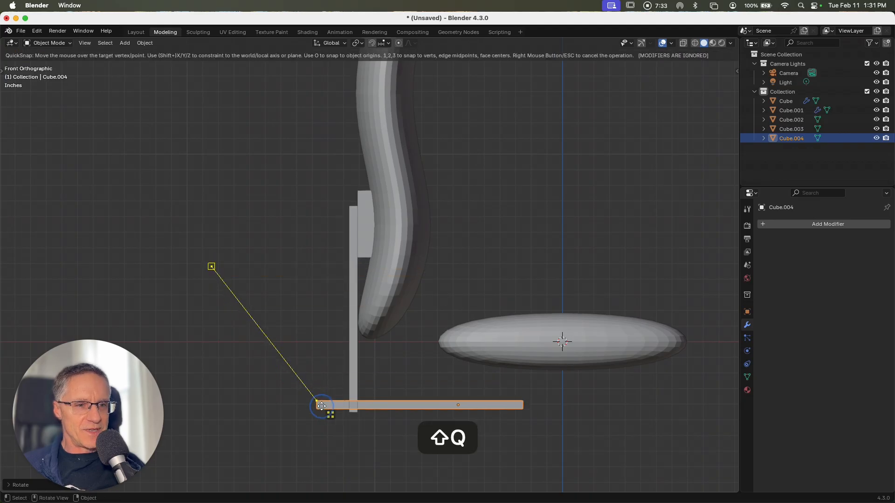
click(353, 419)
click(569, 451)
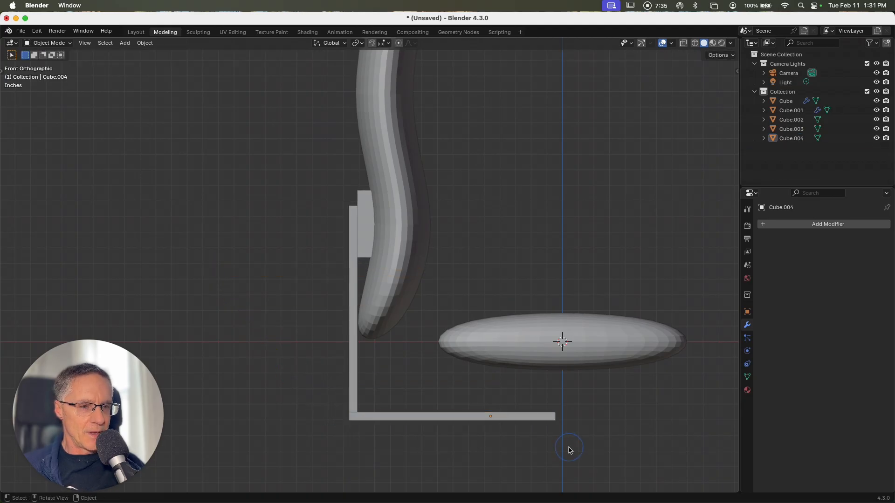
Use QuickSnap to shift the horizontal plate sideways by a corner so it lines up beneath the upright plate.
scroll(569, 451, right, 5)
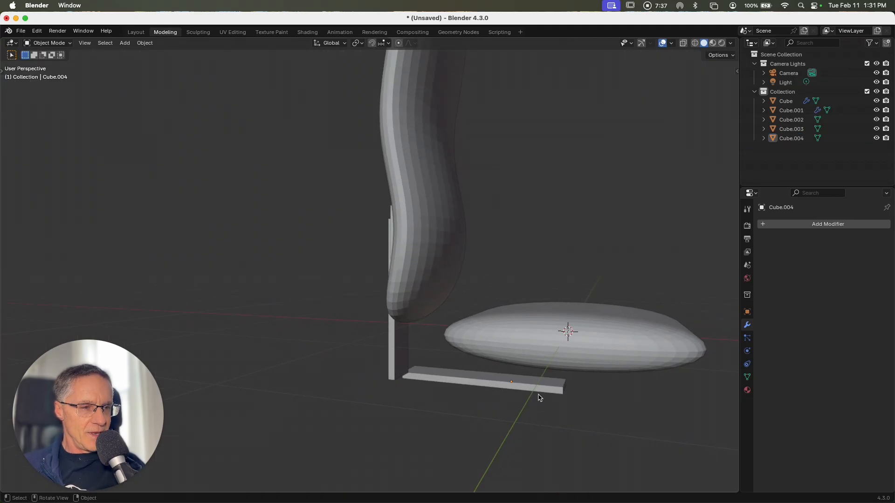
scroll(517, 407, left, 6)
scroll(349, 421, left, 8)
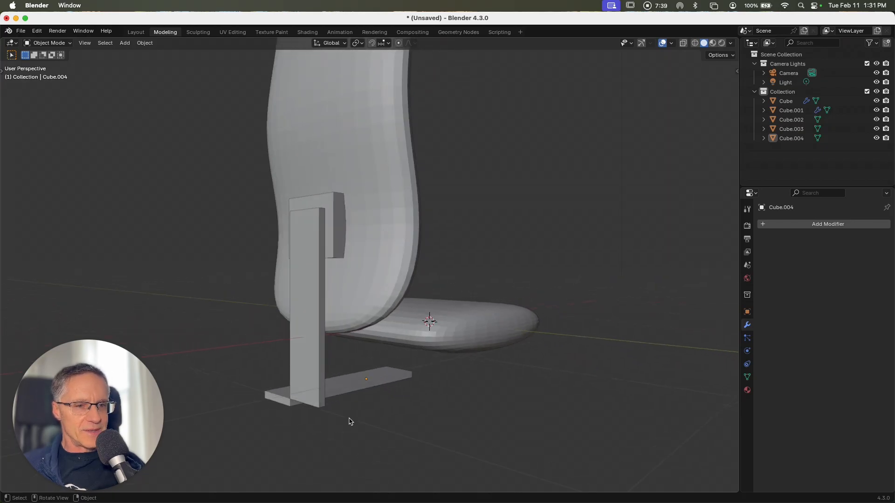
scroll(326, 423, left, 2)
key(shift+q)
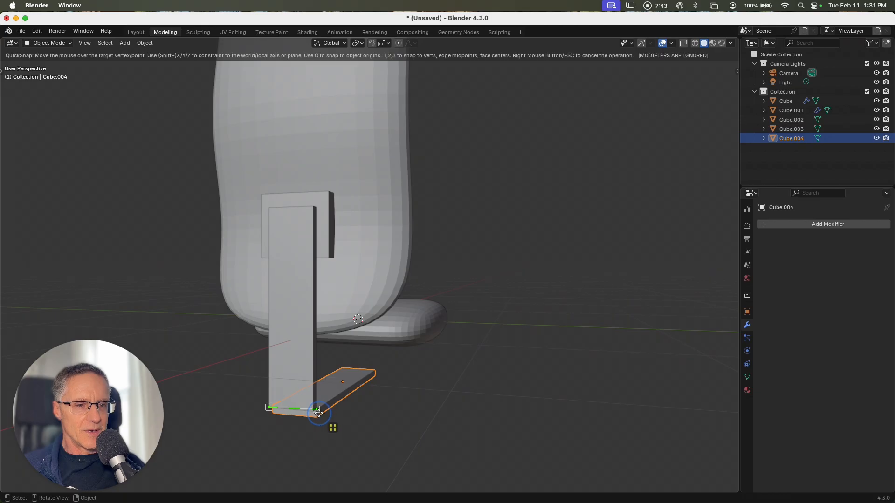
click(317, 410)
click(414, 423)
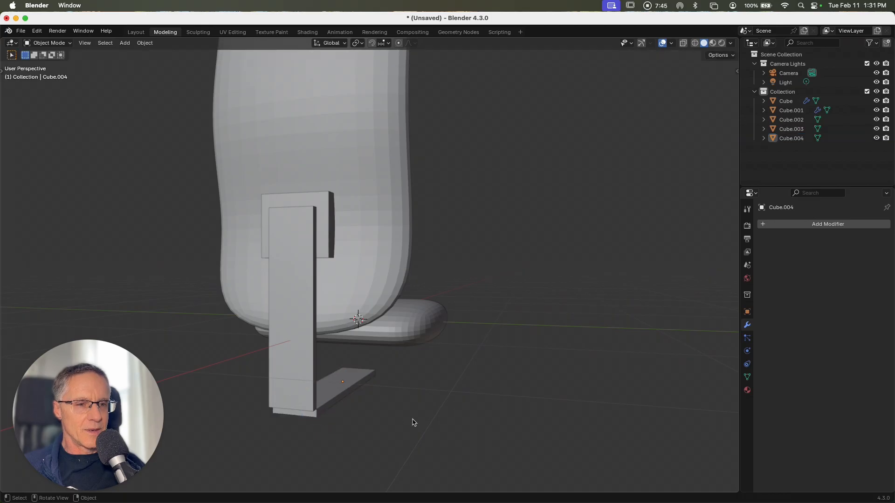
Snap the horizontal plate's upper rear corner exactly onto the upright plate's lower rear corner with QuickSnap and check the joint.
key(shift+q)
click(335, 425)
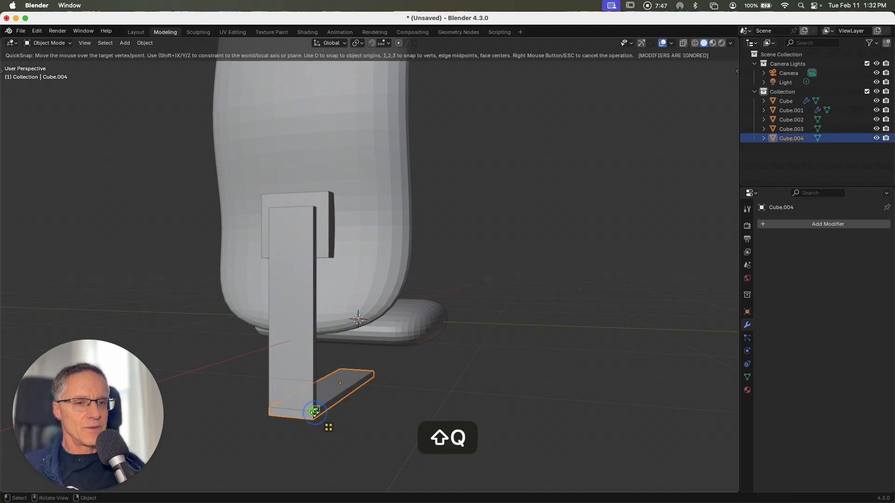
click(328, 425)
key(1)
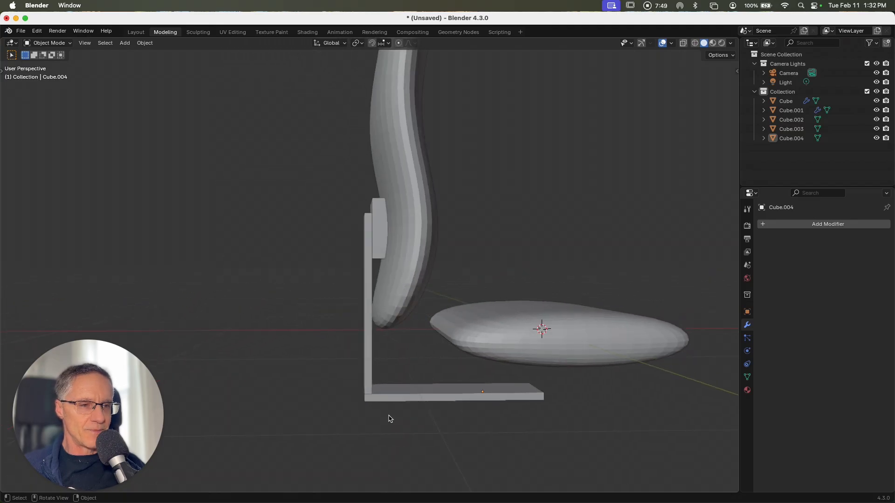
shift+scroll(388, 416, right, 6)
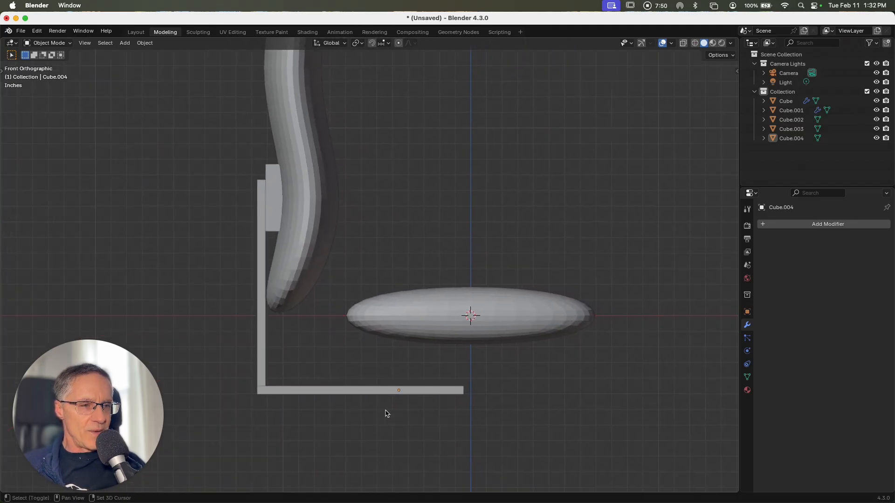
scroll(386, 413, right, 6)
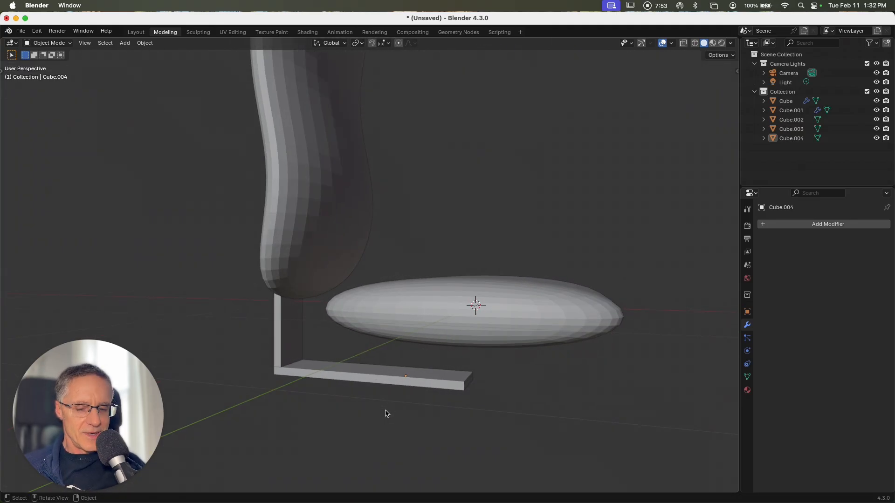
Lengthen the horizontal bracket plate under the seat by moving its front end face about 2 inches forward along global X.
click(398, 387)
key(Tab)
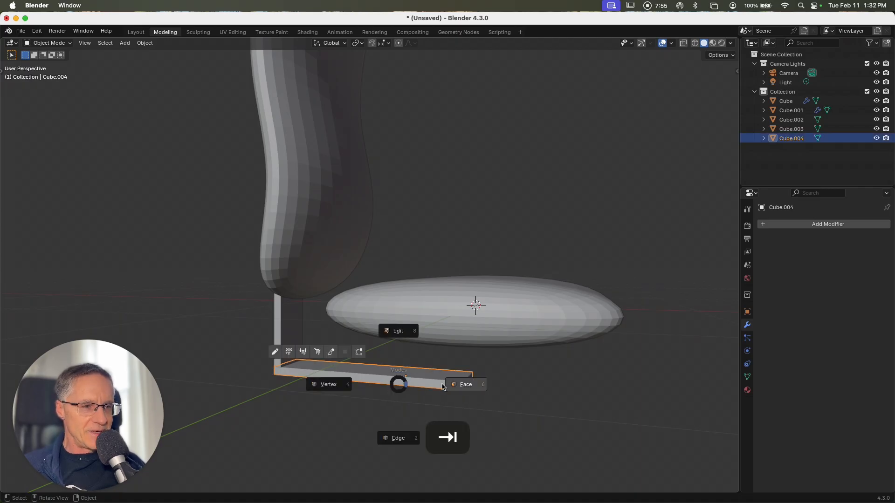
click(455, 387)
click(468, 381)
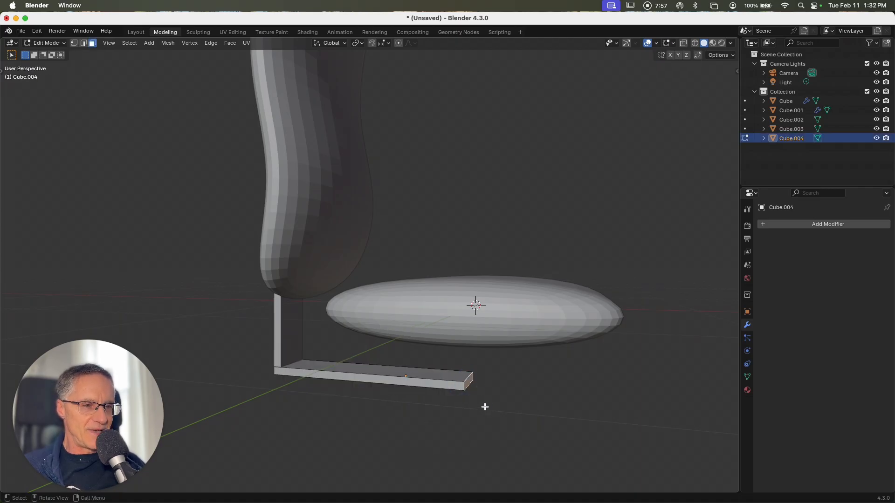
key(1)
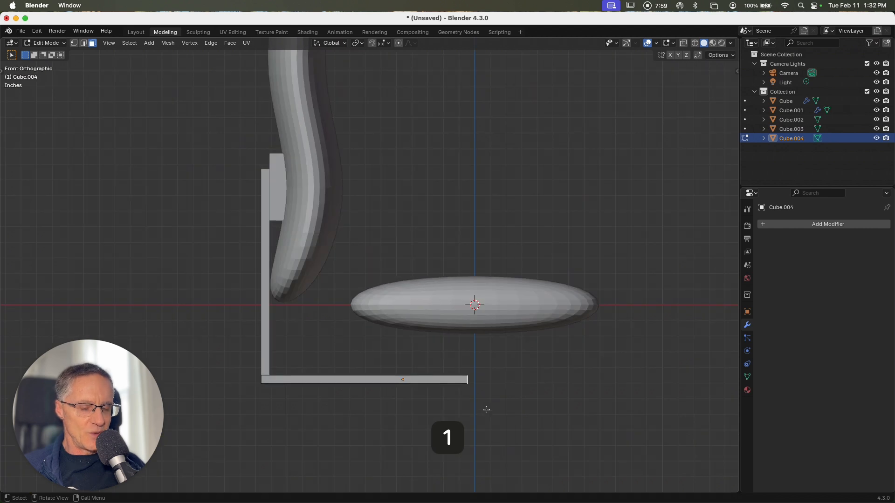
key(g)
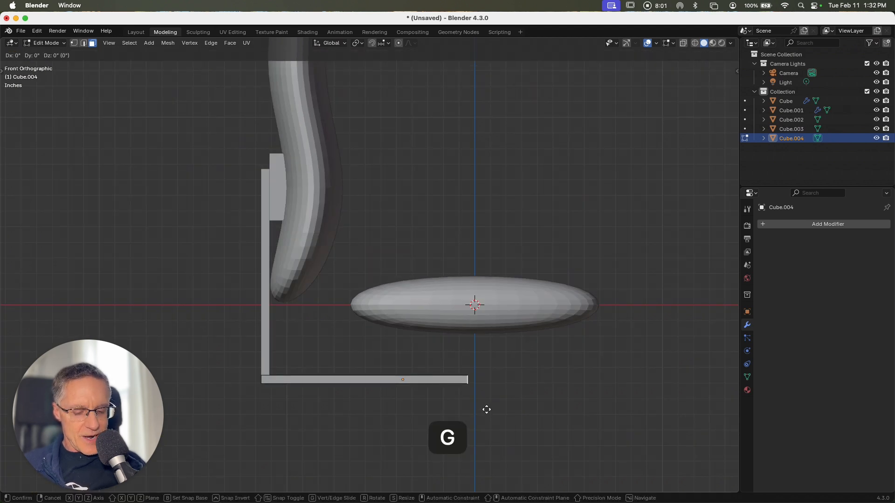
key(x)
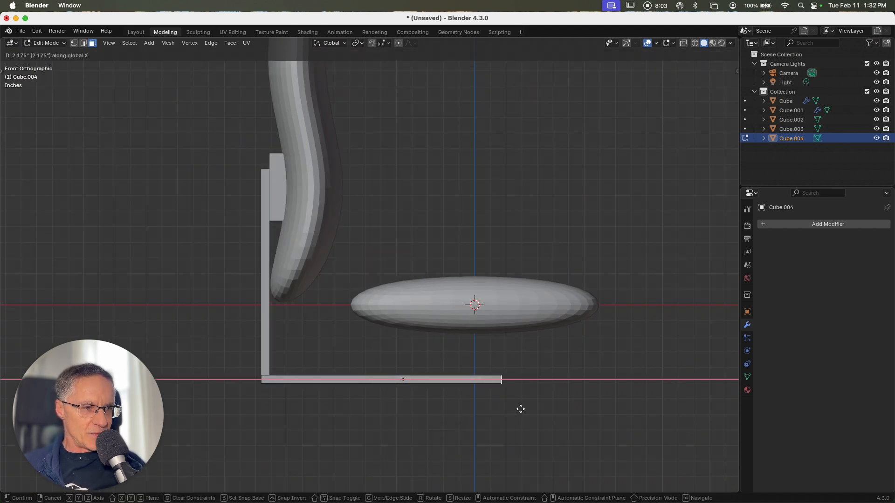
click(518, 409)
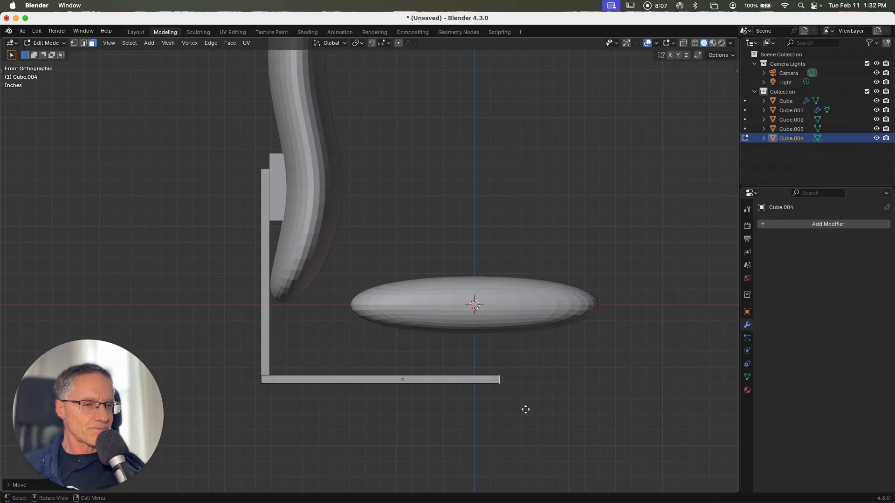
key(Tab)
click(522, 358)
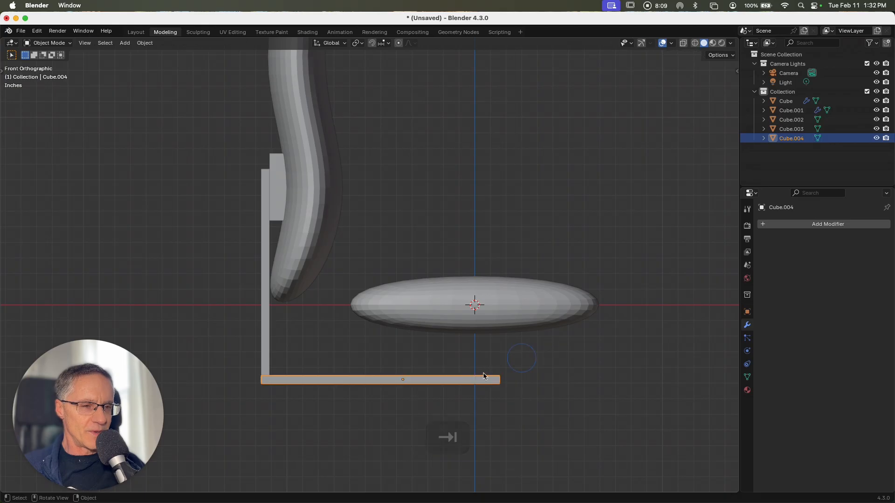
Duplicate the lengthened horizontal plate in place and rotate the copy 90° about global Z so it crosses beneath the seat.
key(shift+d)
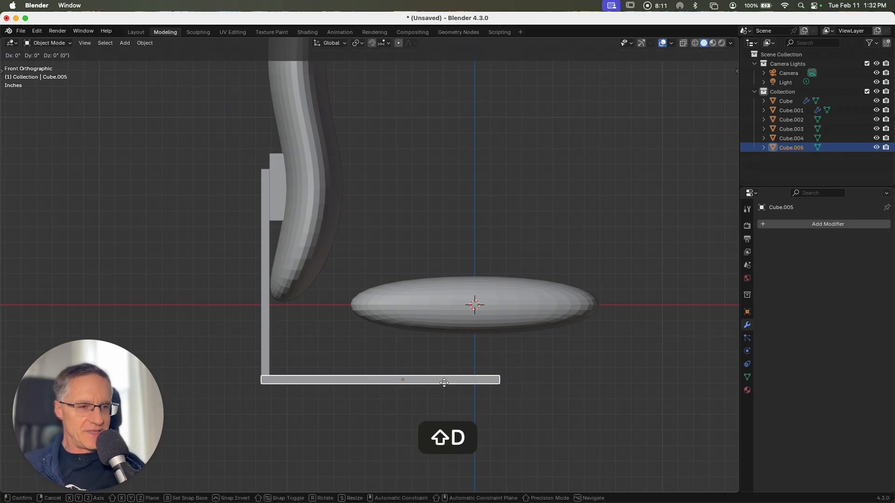
key(Return)
text(r)
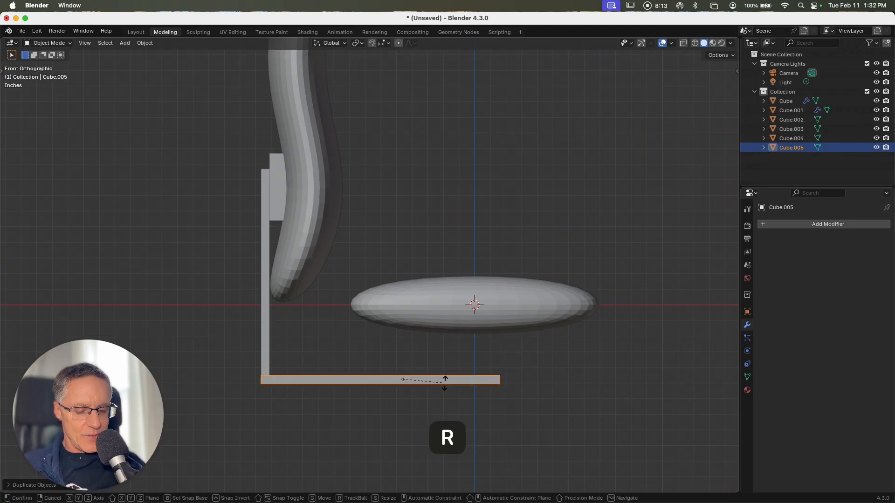
text(z90)
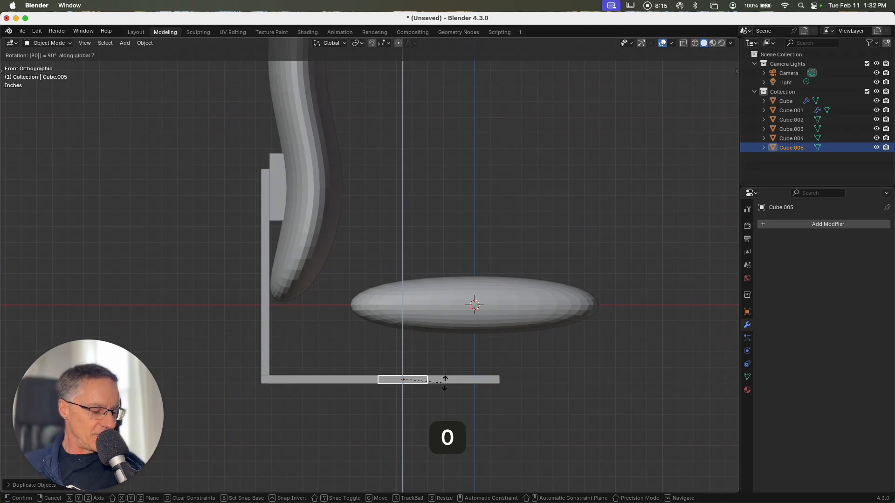
key(Return)
Use QuickSnap to place the crosswise plate's end corner on the horizontal plate's front corner so it extends sideways, and check the joint.
scroll(445, 387, right, 10)
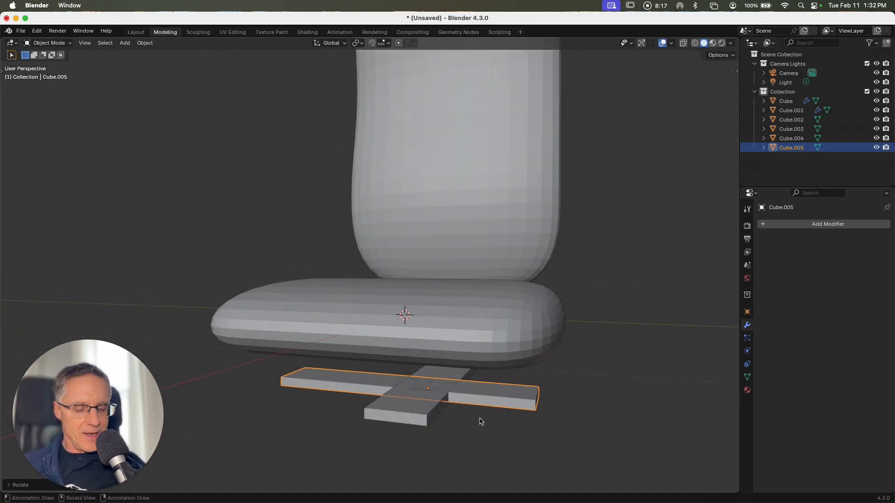
key(shift)
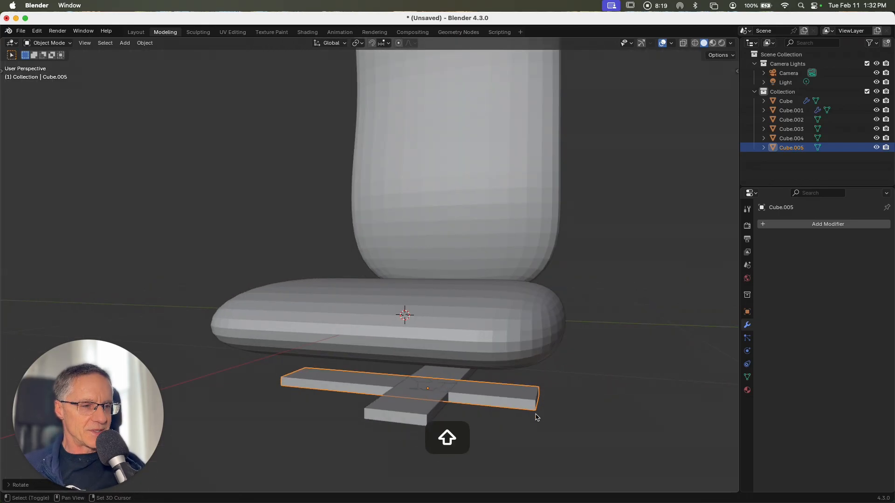
key(shift+q)
click(534, 410)
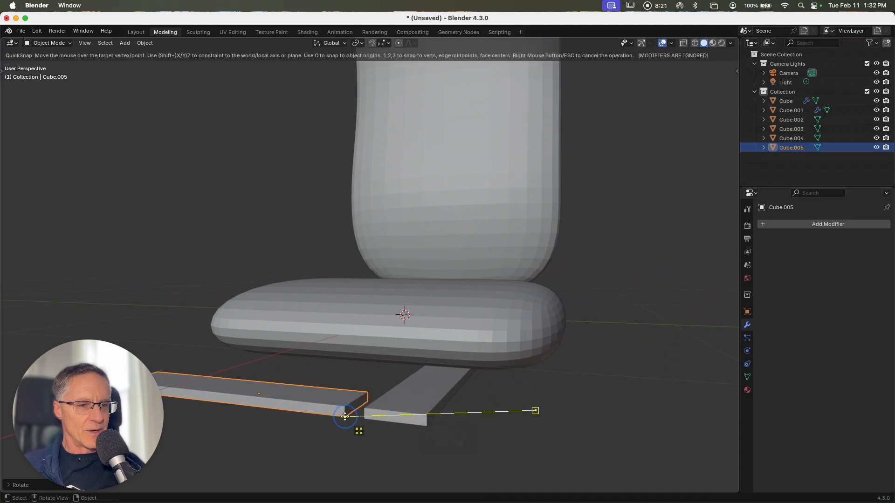
click(360, 418)
scroll(365, 414, left, 5)
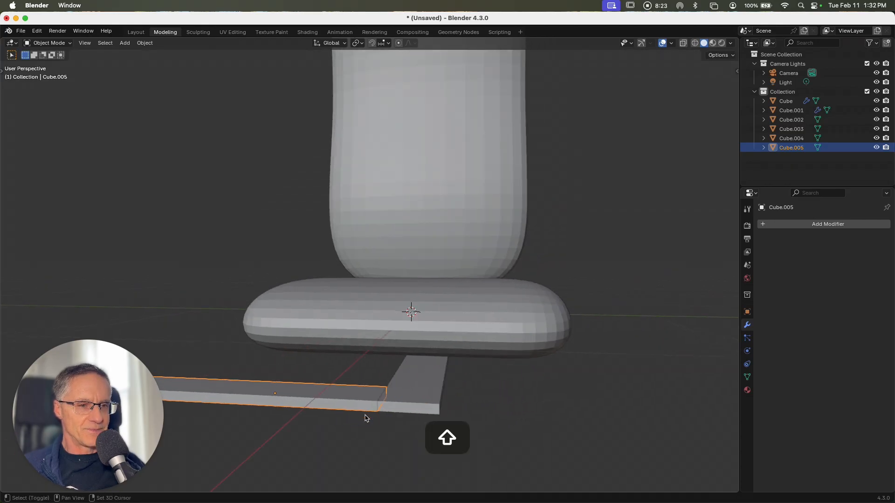
shift+scroll(365, 414, left, 5)
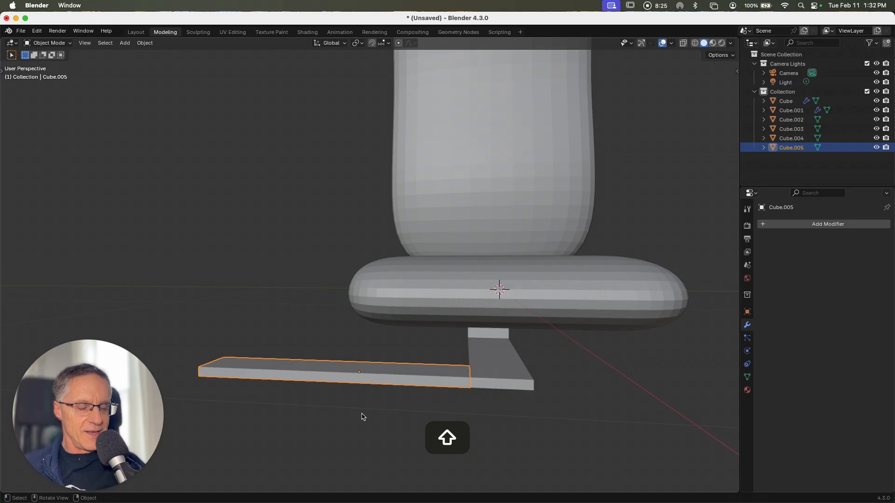
scroll(363, 416, left, 10)
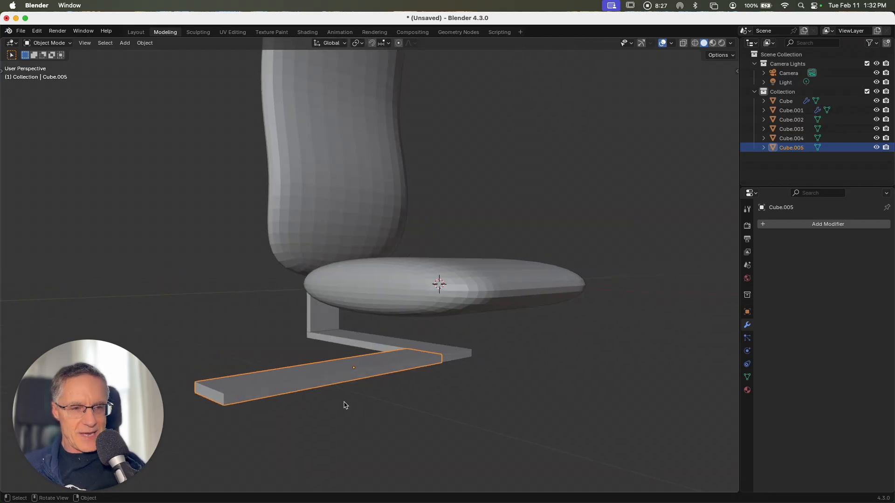
Shorten the sideways plate by moving its outer end face inward along global Y, and return to Object Mode.
key(Tab)
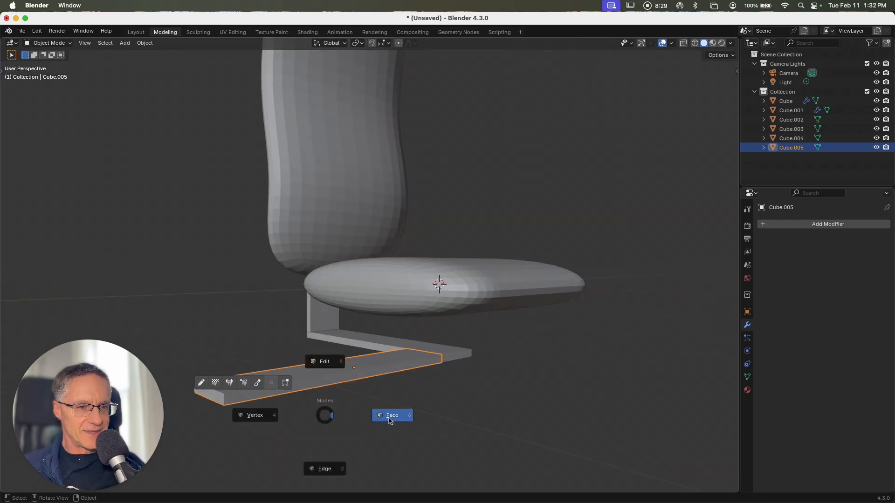
click(389, 414)
click(212, 394)
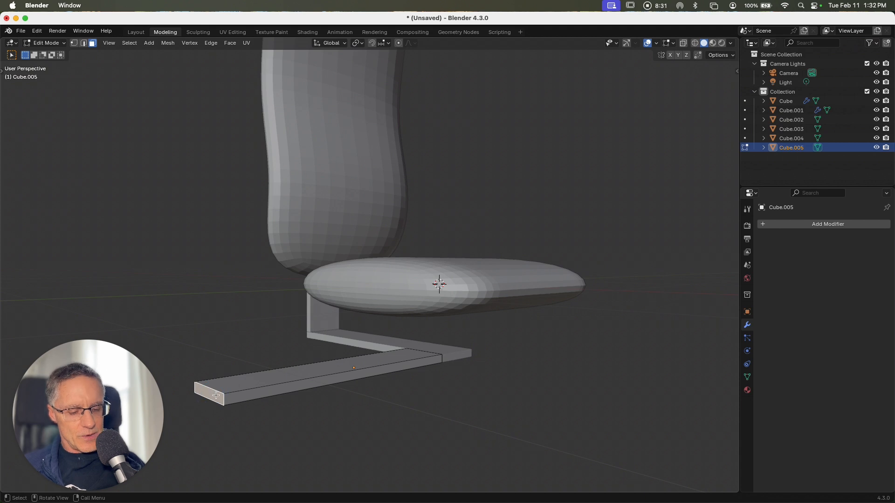
key(KP_7)
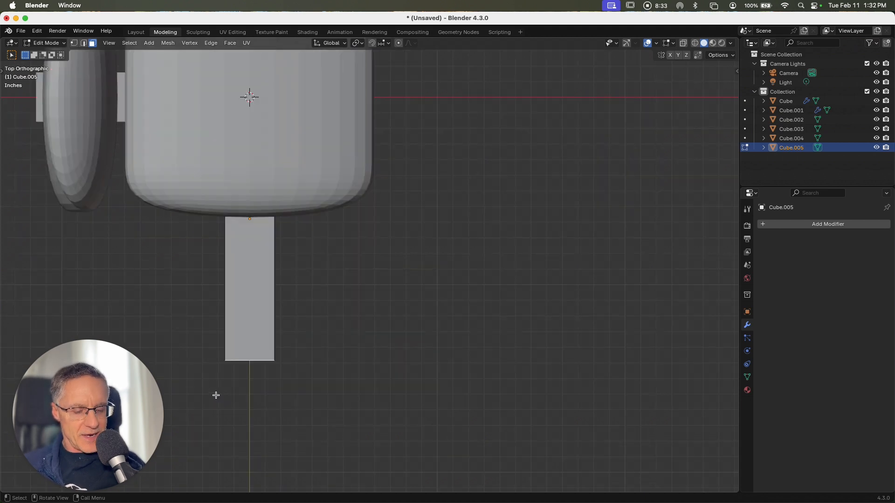
key(g)
key(y)
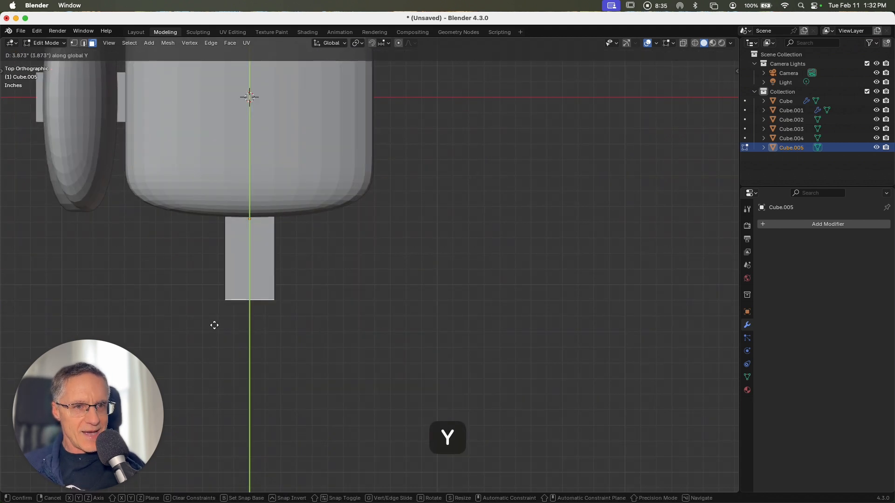
click(216, 273)
scroll(357, 376, down, 8)
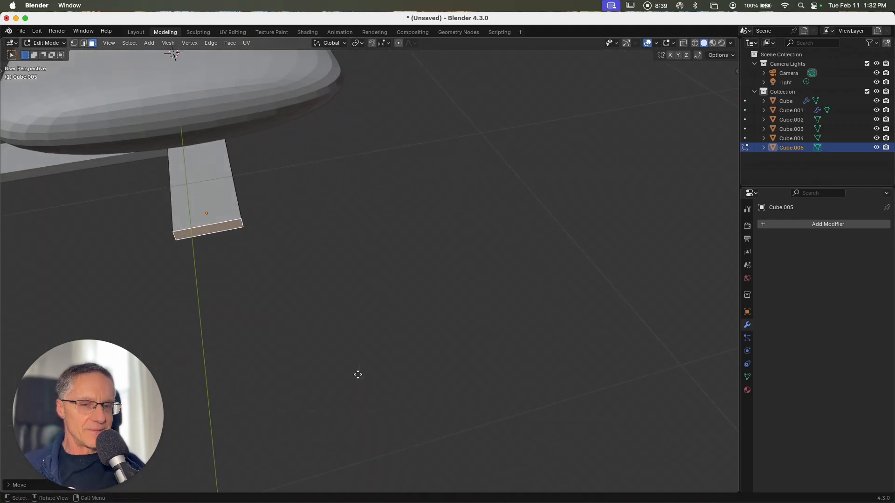
key(Tab)
click(359, 328)
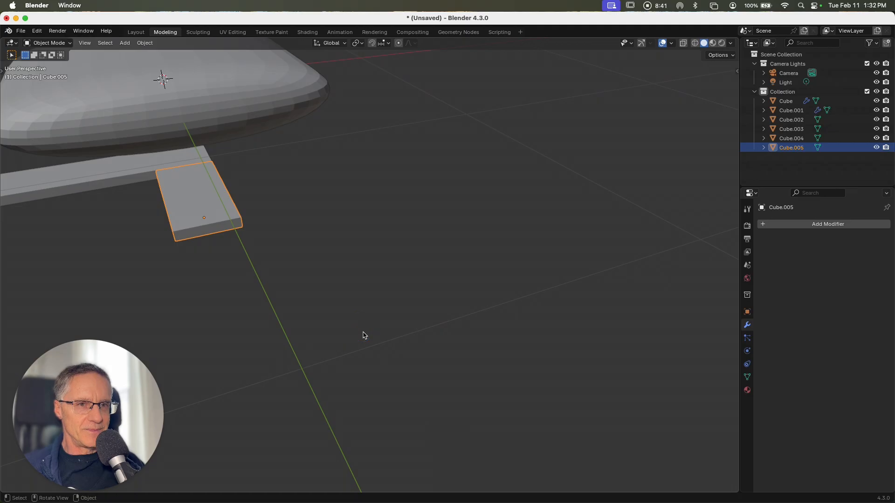
Duplicate the shortened sideways plate in place and rotate the copy 90° about global X so it stands upright.
shift+scroll(365, 338, up, 5)
shift+scroll(366, 340, left, 8)
scroll(366, 342, right, 10)
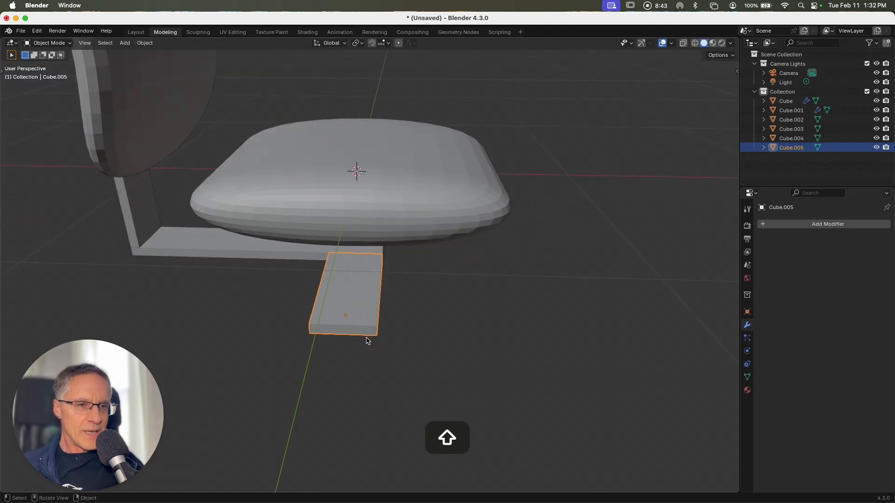
scroll(361, 337, right, 3)
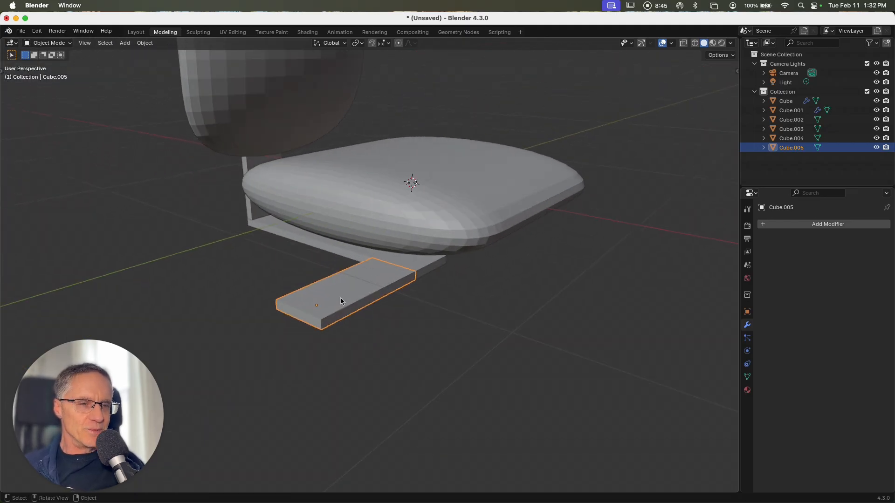
scroll(341, 299, right, 10)
click(340, 297)
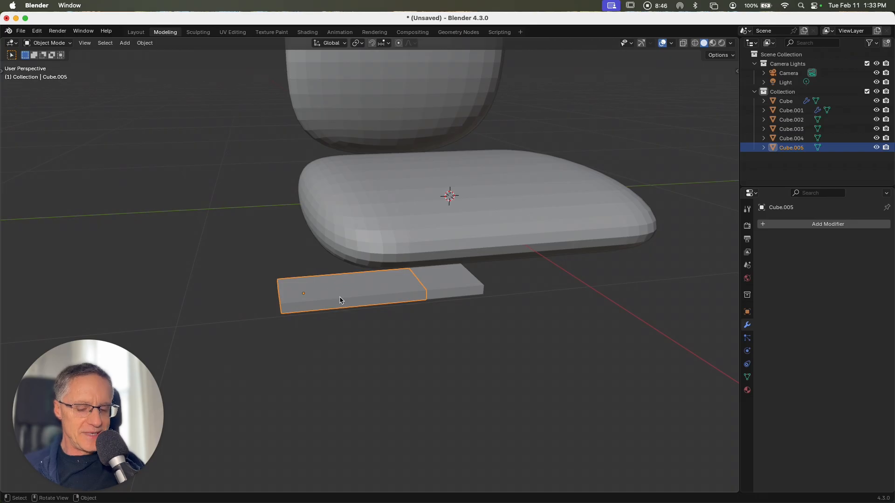
key(shift+d)
key(Return)
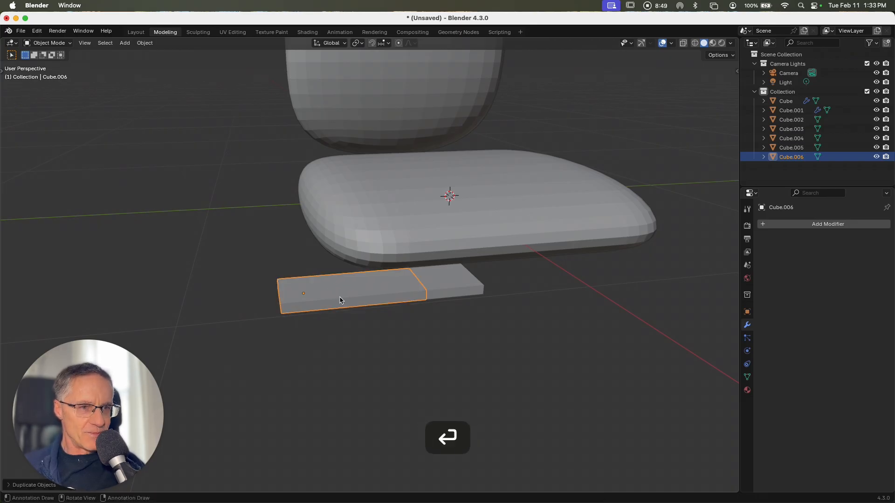
key(r)
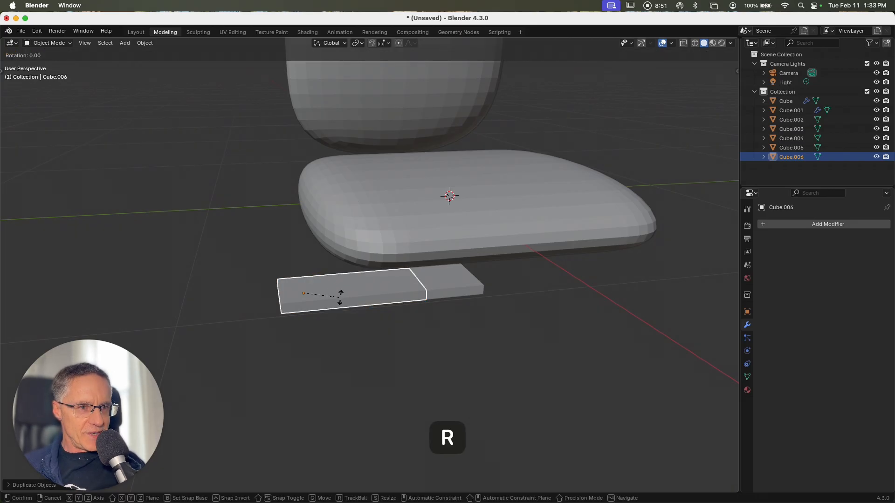
text(x90)
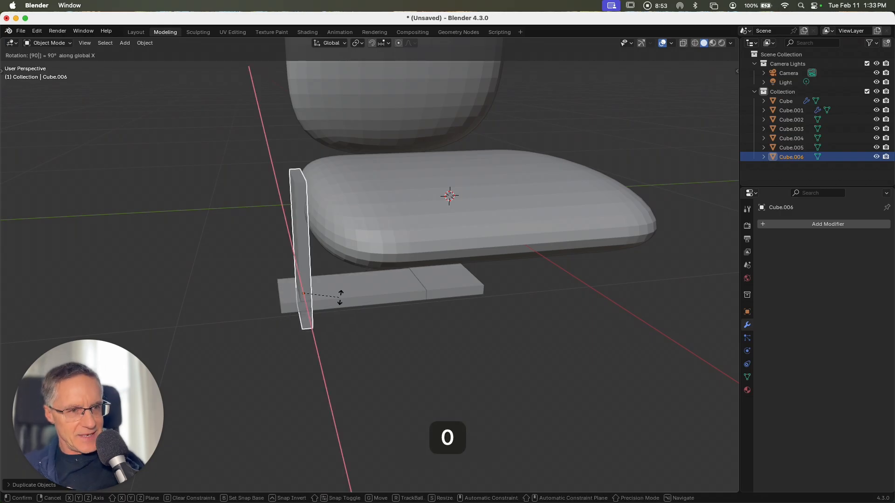
key(Return)
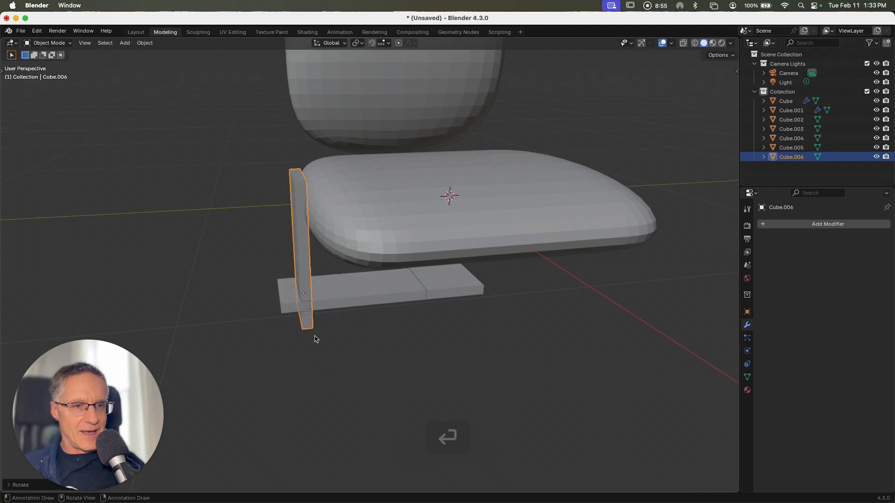
Use QuickSnap to join the new upright plate's lower corner to the sideways plate's outer lower corner, and inspect the joint.
key(shift+q)
click(286, 316)
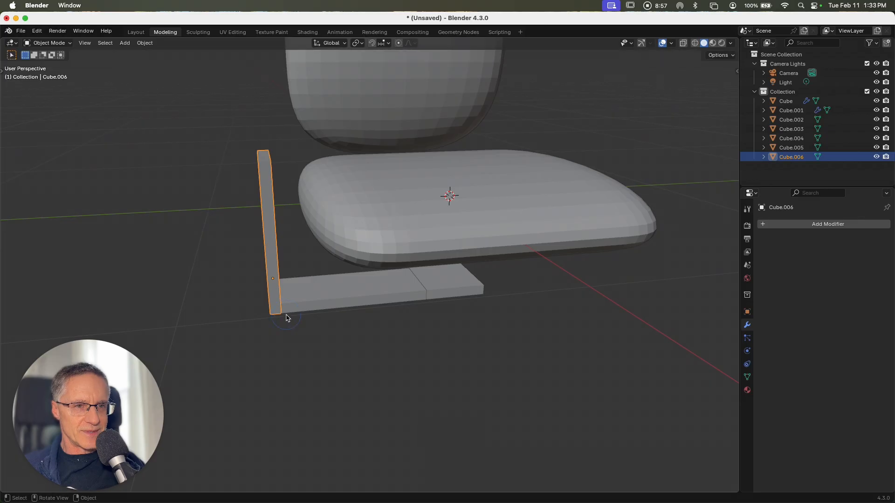
scroll(345, 358, left, 5)
scroll(344, 356, right, 7)
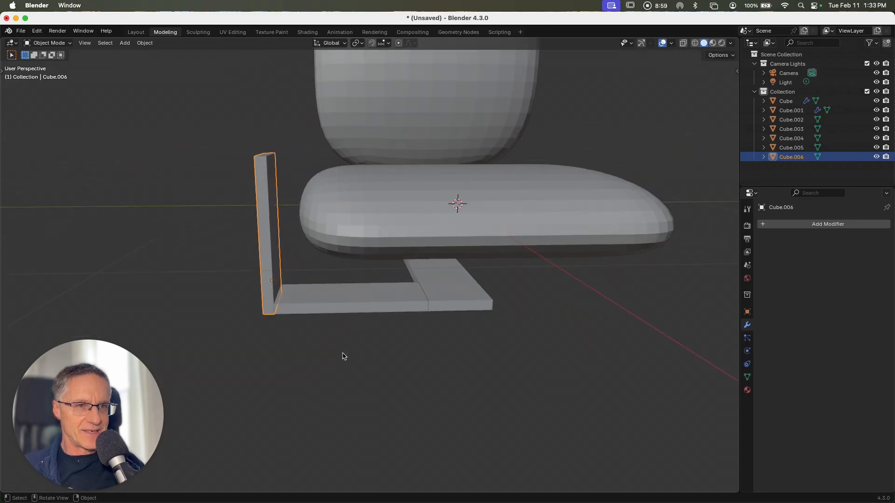
scroll(343, 356, left, 7)
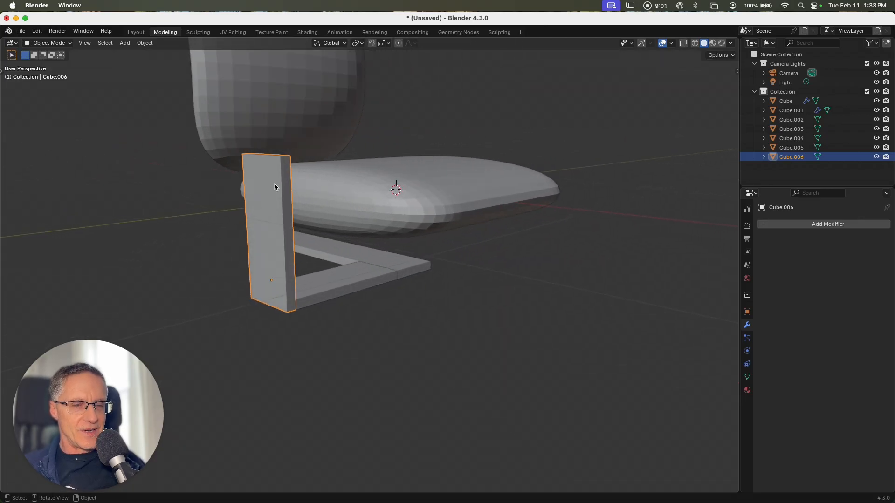
Make the new upright plate taller by moving its top face upward along global Z in the right side view.
scroll(278, 168, up, 5)
key(Tab)
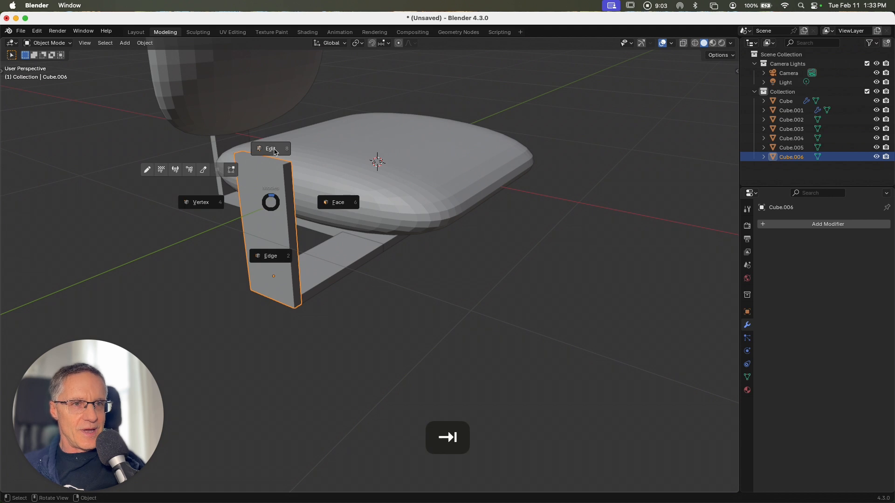
click(338, 202)
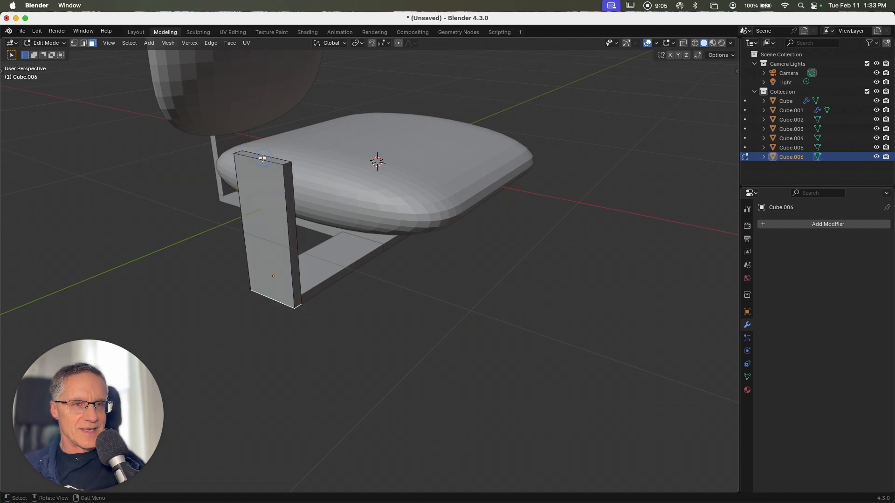
click(262, 158)
key(3)
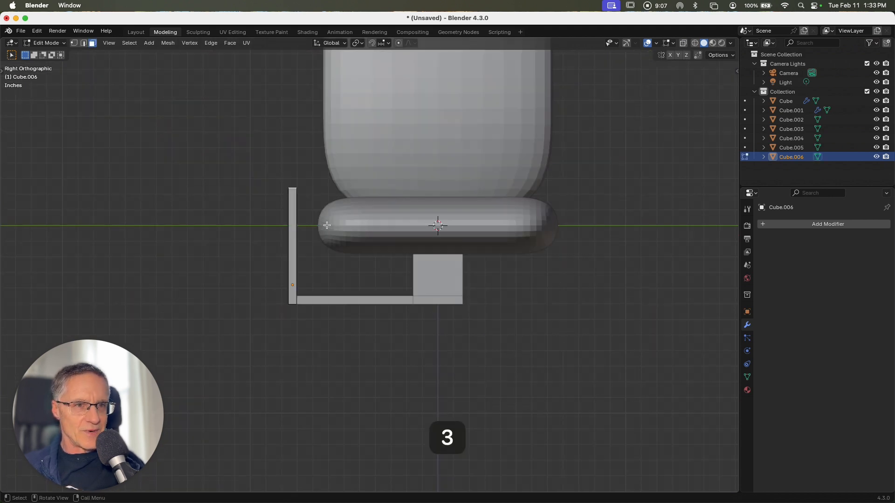
key(g)
key(z)
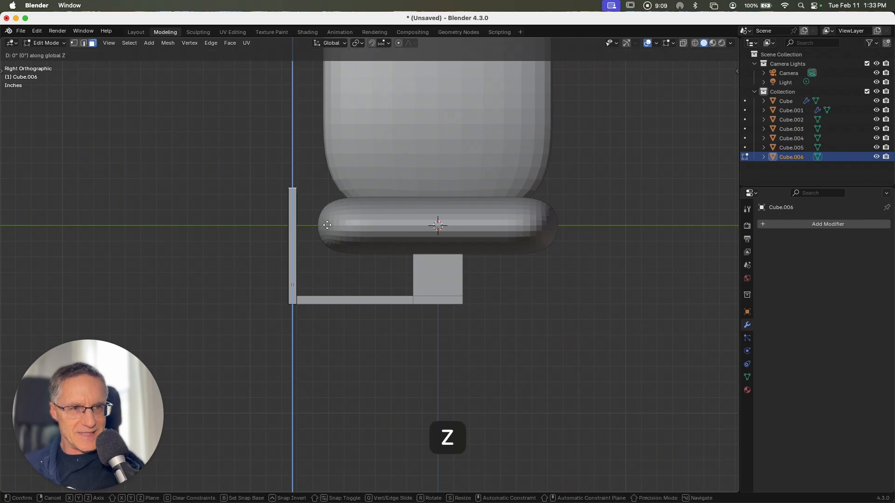
click(326, 168)
middle_drag(327, 169, 354, 203)
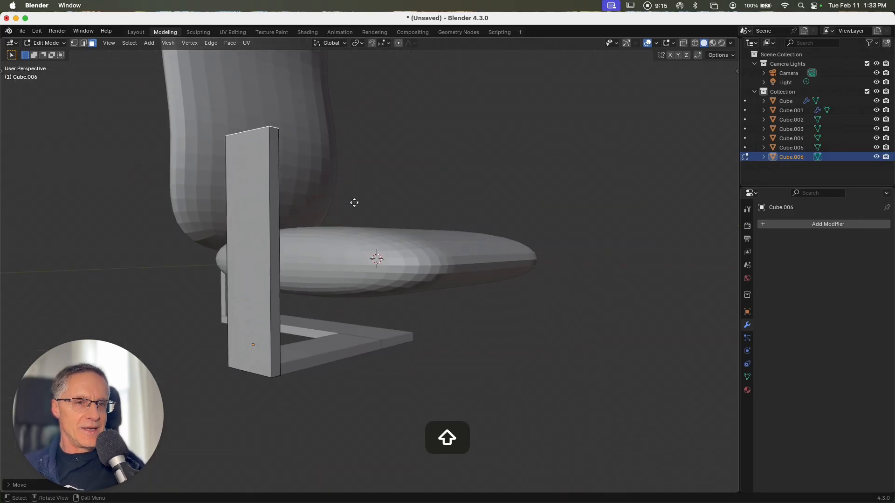
Duplicate the upright plate's top face in place and separate the copy into its own object, returning to Object Mode.
middle_drag(303, 284, 331, 285)
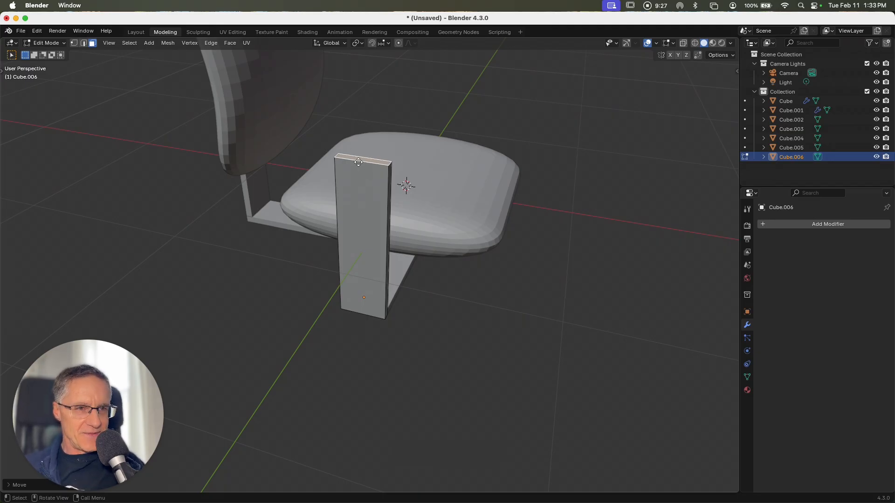
key(shift+d)
key(Return)
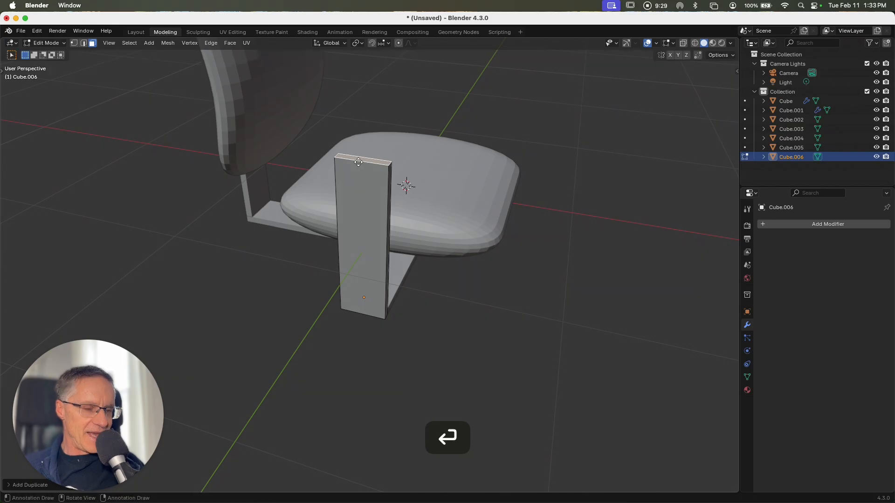
key(p)
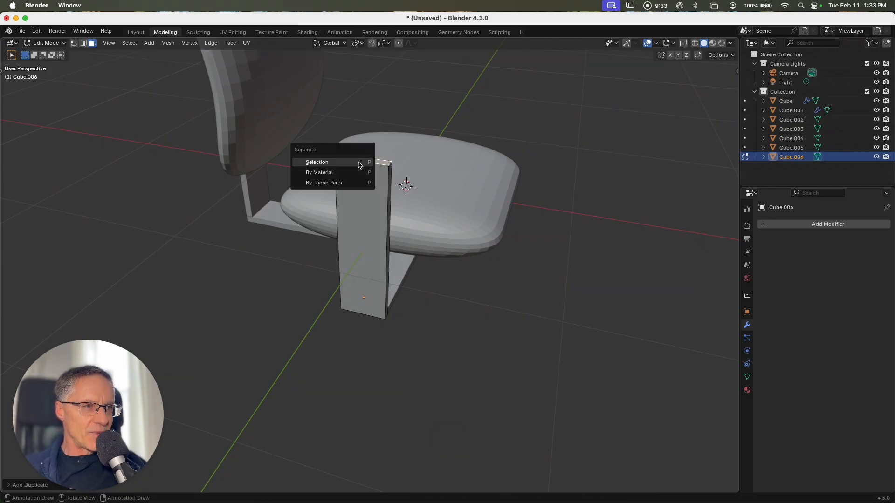
click(359, 163)
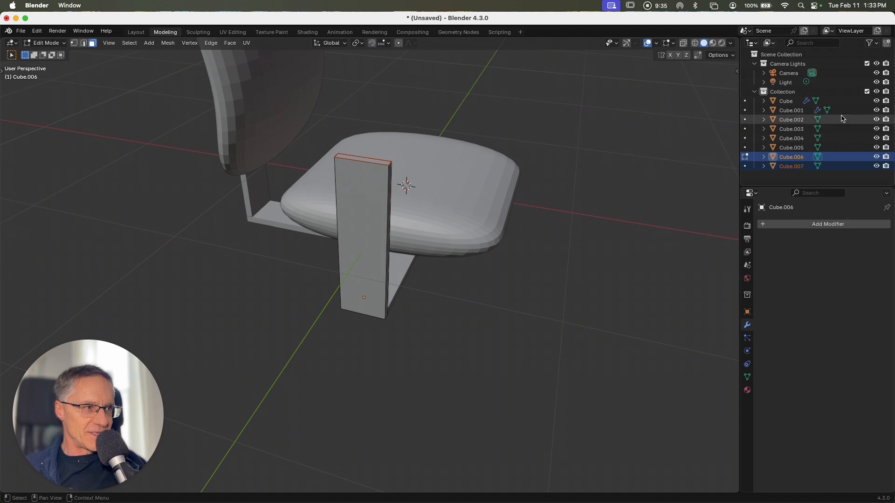
key(Tab)
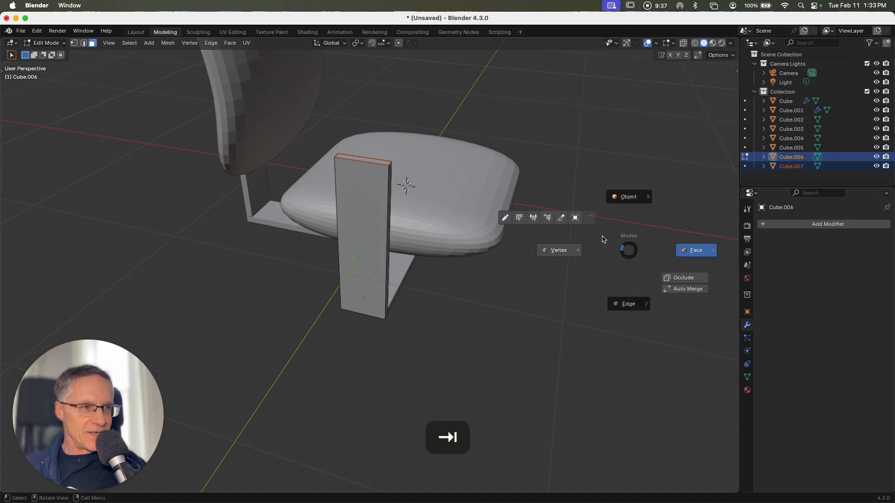
click(791, 166)
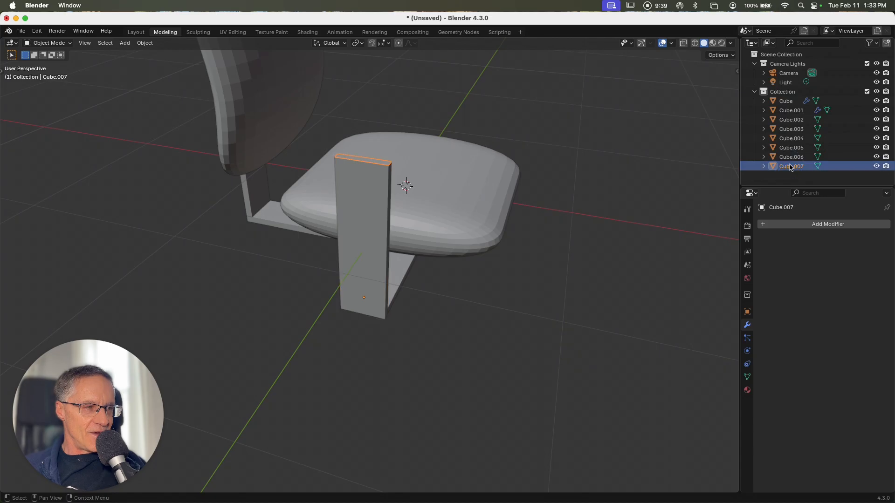
click(371, 162)
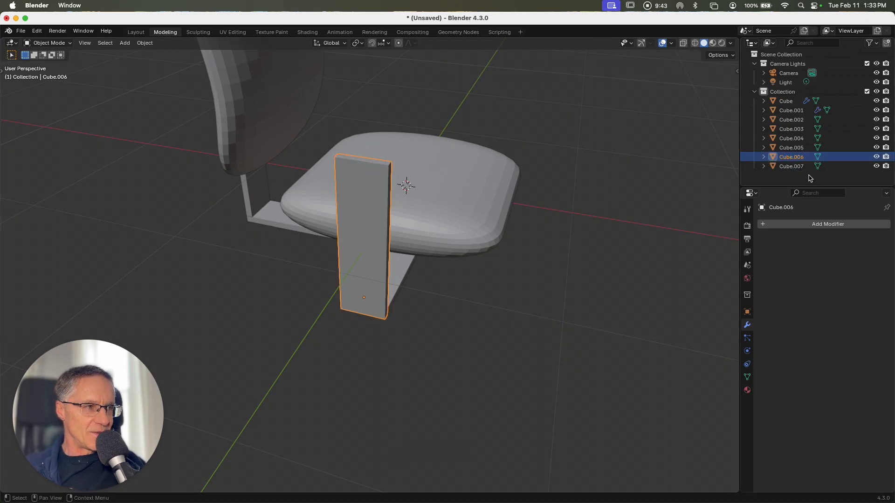
Extrude the separated top face upward along global Z to form a short block on top of the upright plate.
click(795, 167)
key(Tab)
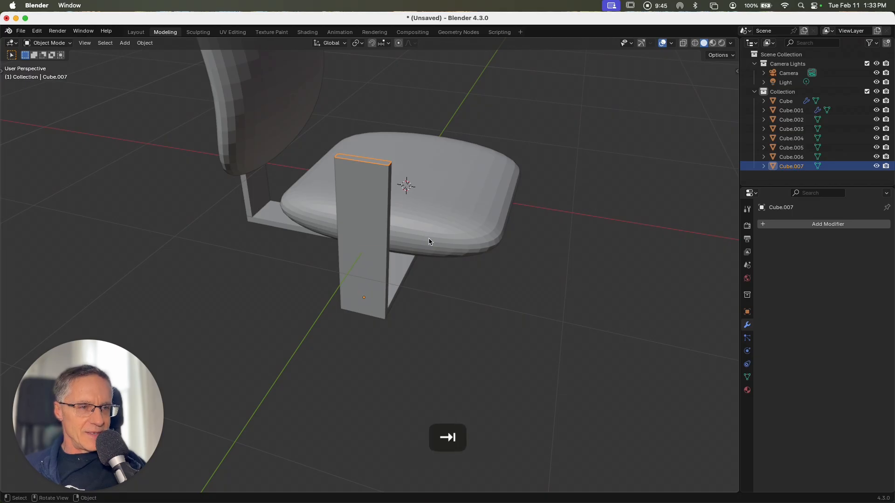
click(362, 159)
scroll(362, 159, down, 5)
shift+scroll(363, 159, up, 5)
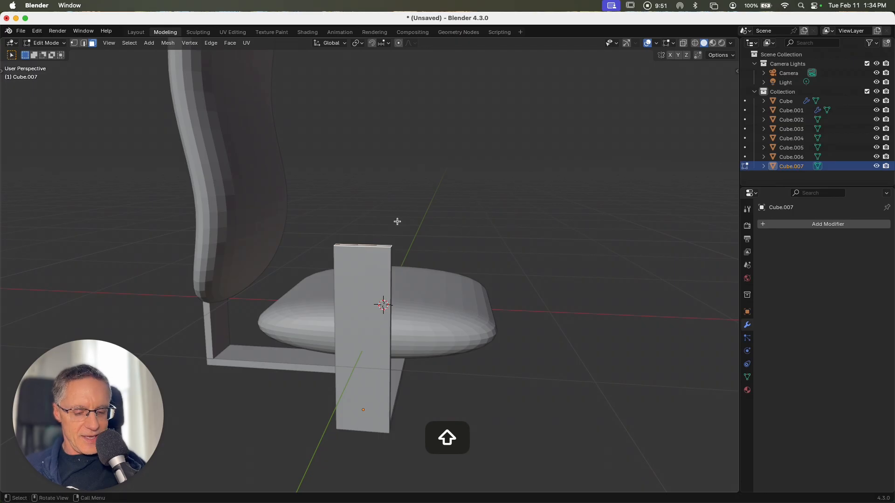
key(e)
key(z)
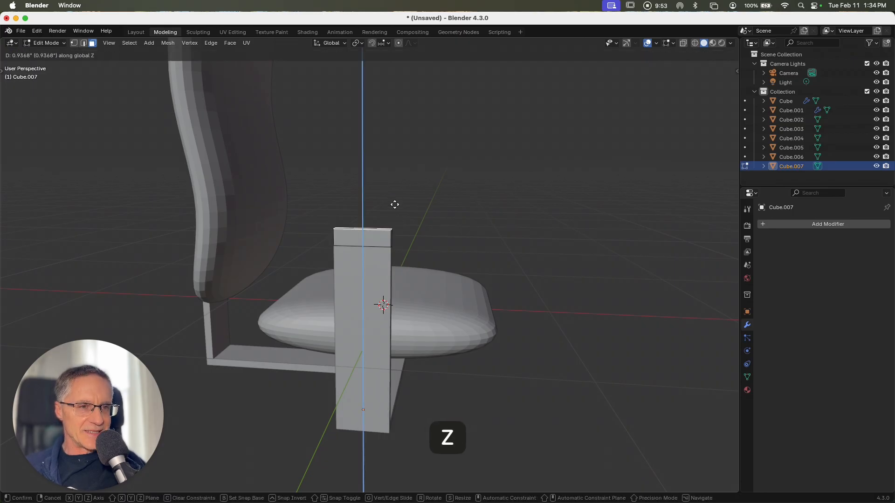
click(395, 192)
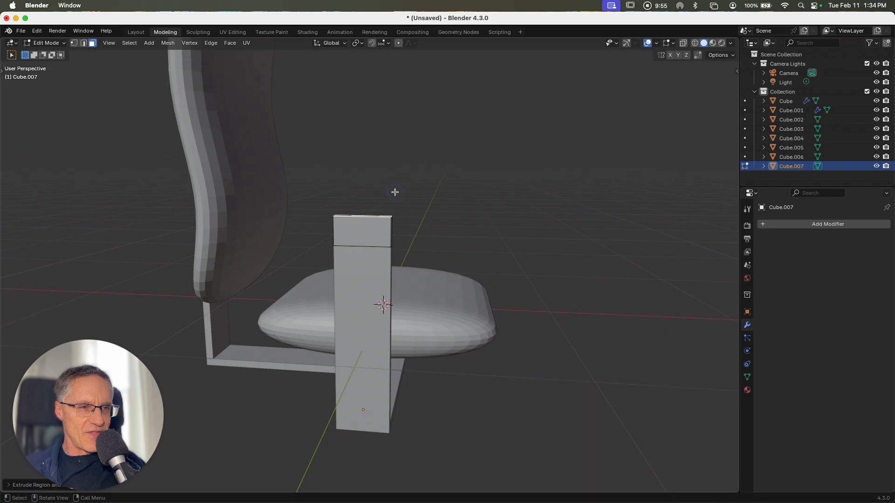
scroll(437, 250, right, 10)
scroll(436, 250, left, 4)
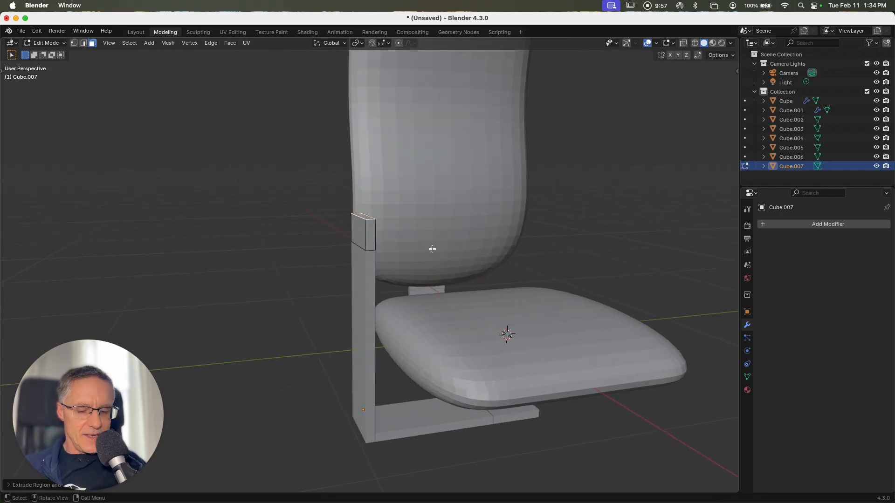
Return to Object Mode and scale the new block along global X to about three times its length as an armrest.
key(Tab)
click(429, 209)
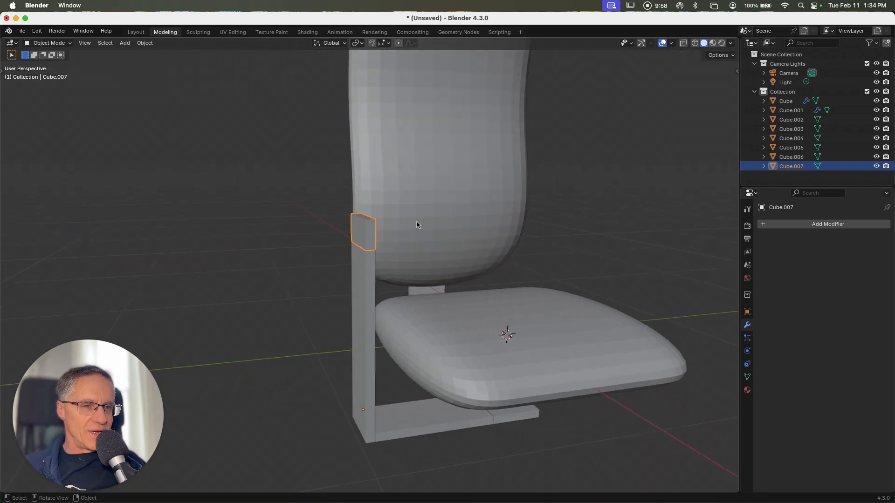
scroll(414, 226, left, 6)
scroll(408, 231, left, 4)
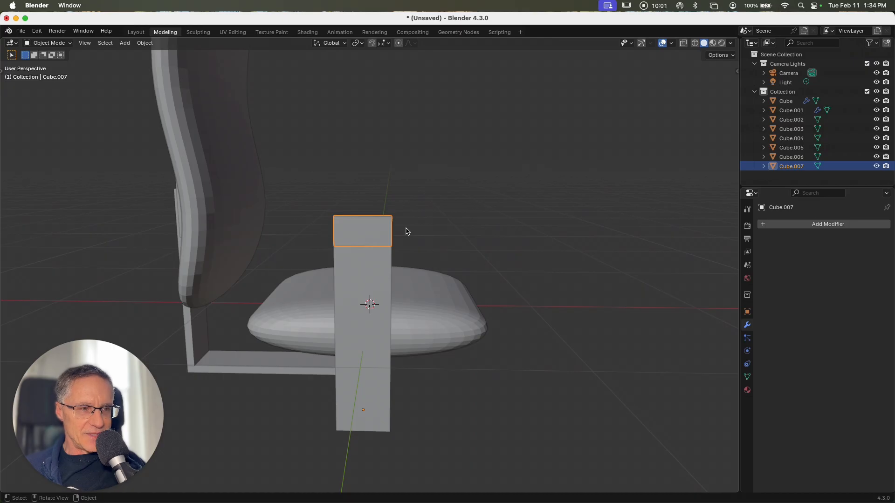
key(s)
key(x)
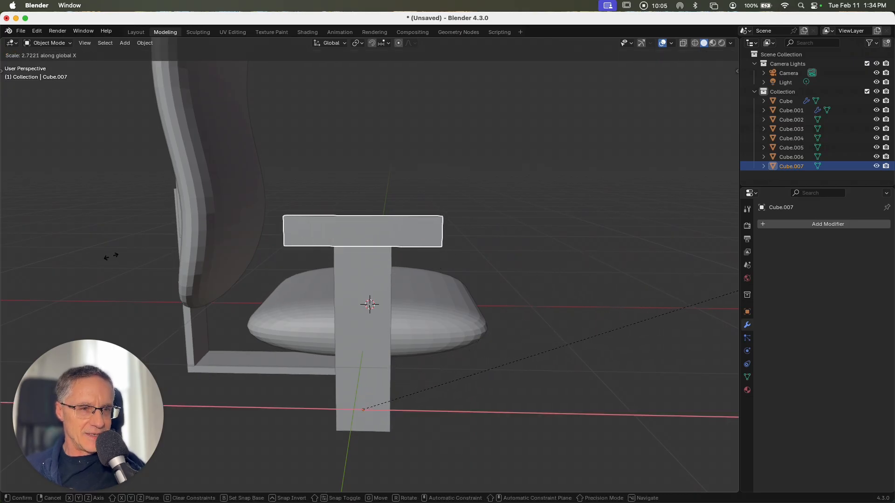
click(155, 255)
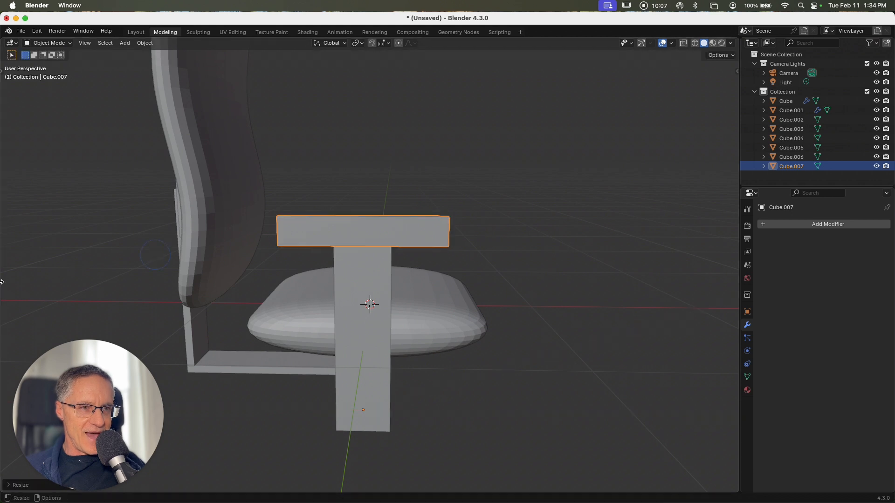
Widen the armrest block by scaling it along global Y, and apply its scale.
scroll(357, 294, right, 10)
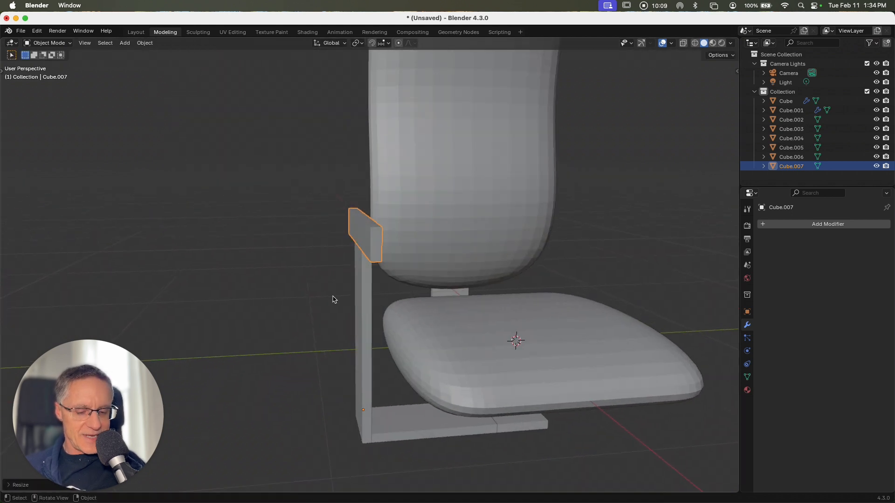
key(s)
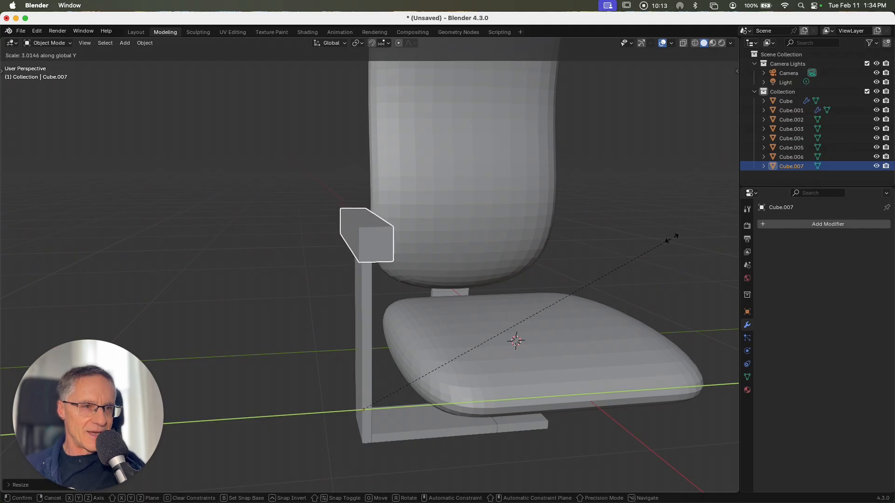
click(9, 235)
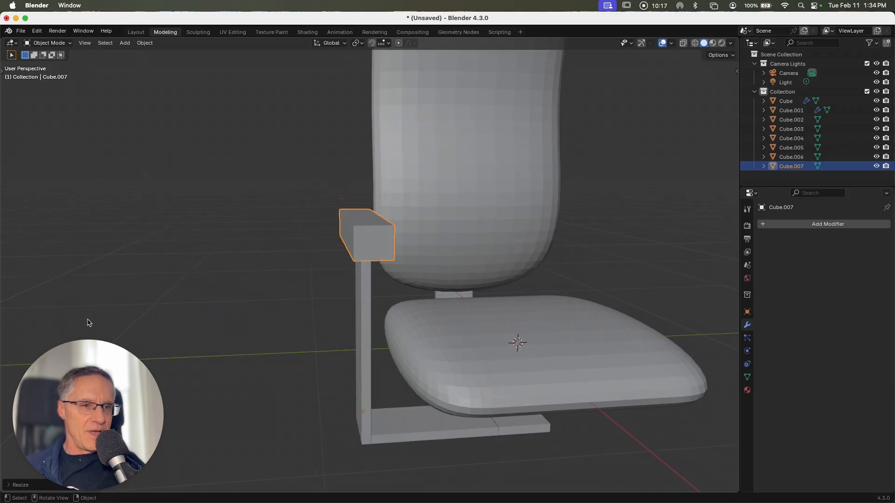
middle_drag(86, 320, 114, 329)
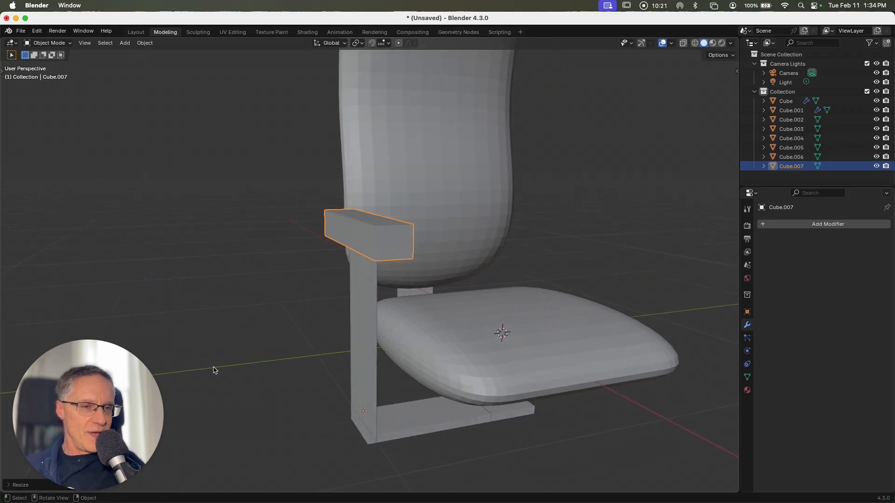
key(ctrl+a)
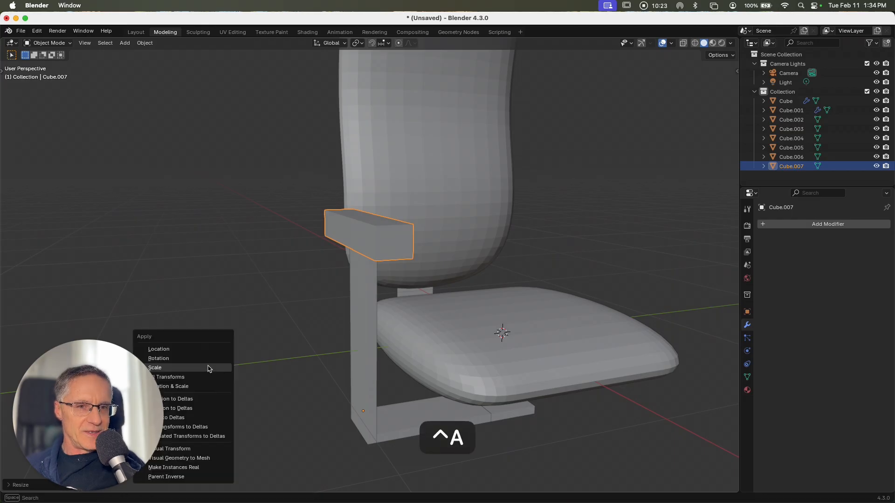
click(209, 367)
Enter face editing on the armrest block with its top face selected.
key(Tab)
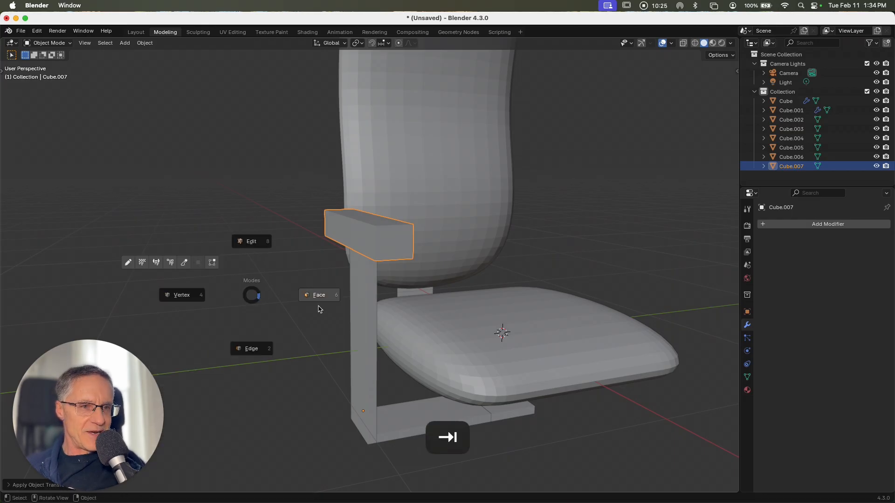
click(320, 298)
scroll(366, 215, up, 10)
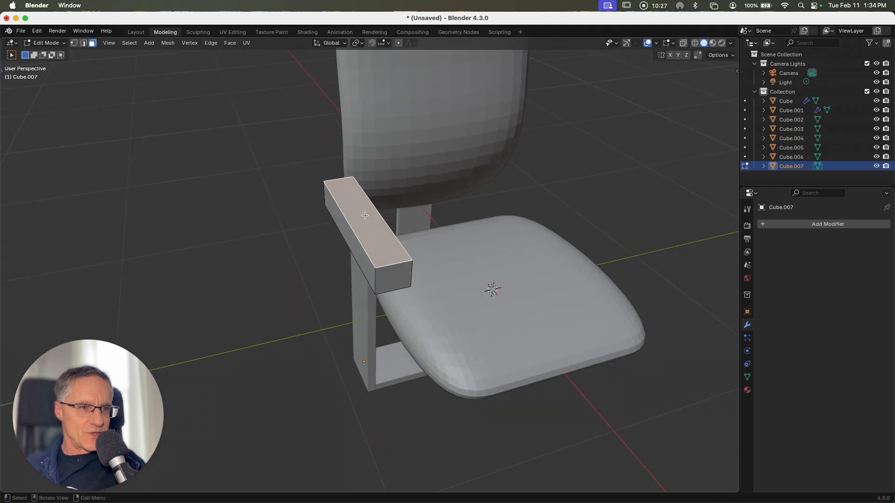
scroll(365, 215, down, 5)
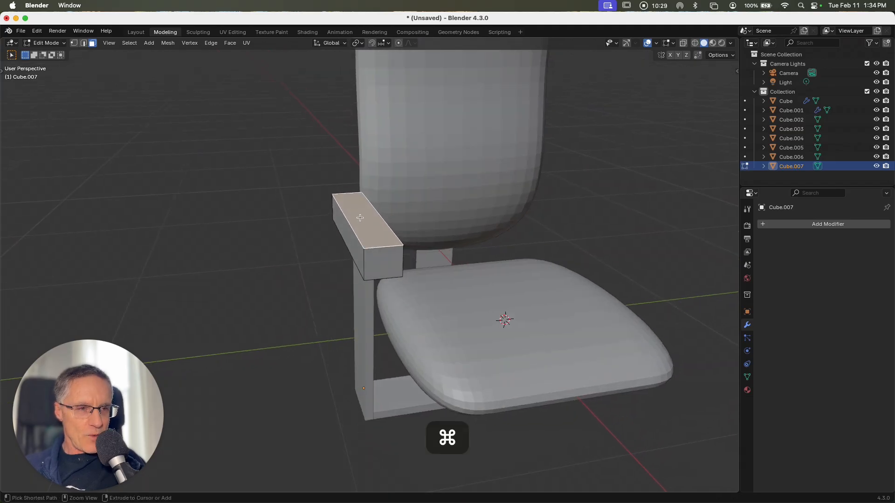
Bevel the top face of the armrest block with 4 segments and an offset of about 0.83", finishing in Object Mode.
key(super+b)
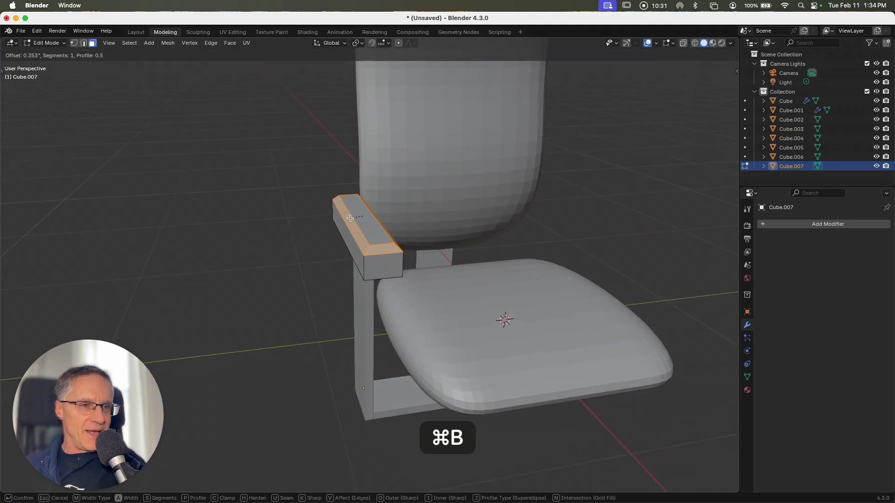
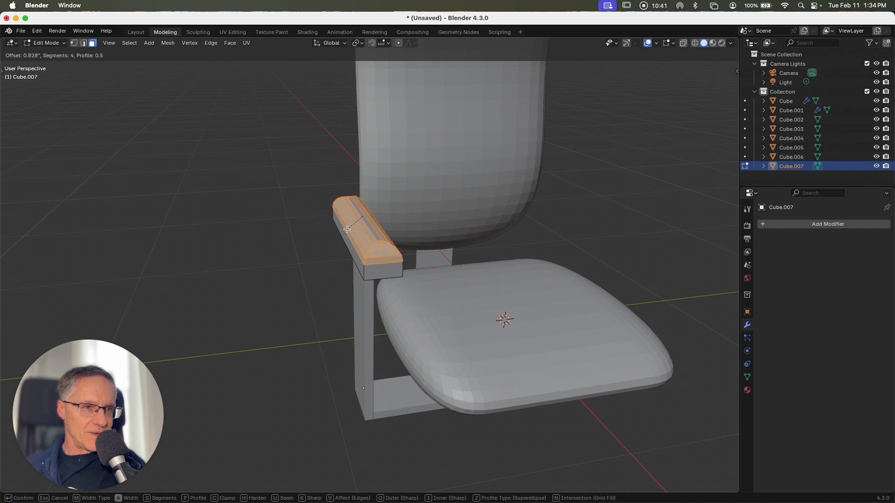
click(347, 229)
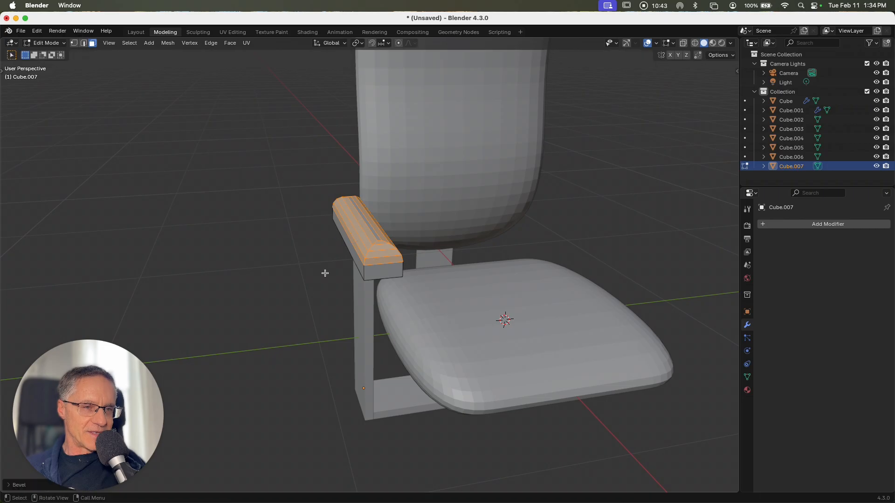
key(Tab)
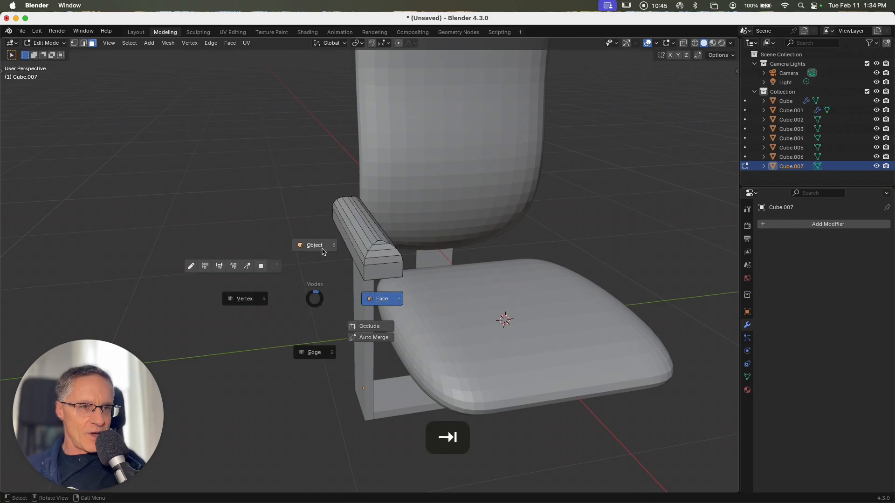
click(300, 295)
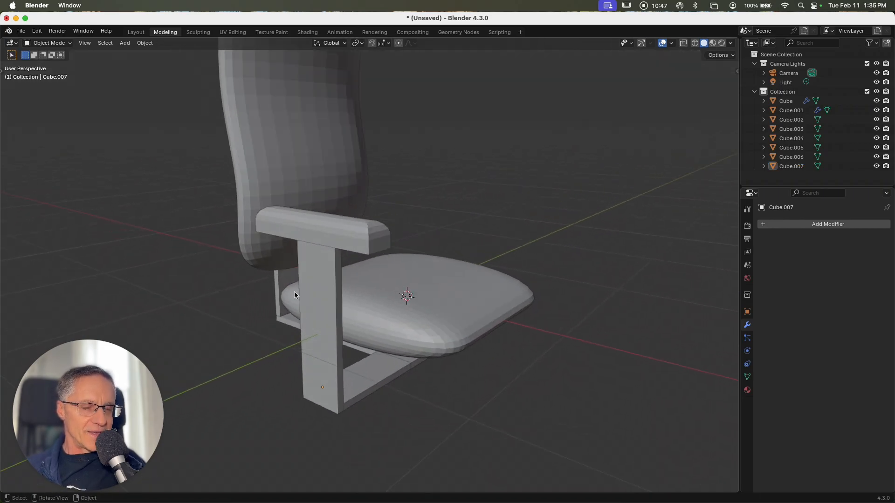
Try to duplicate the armrest pad and its vertical post in place and rotate the copies 180° about the Z axis.
scroll(295, 292, right, 2)
scroll(294, 291, left, 8)
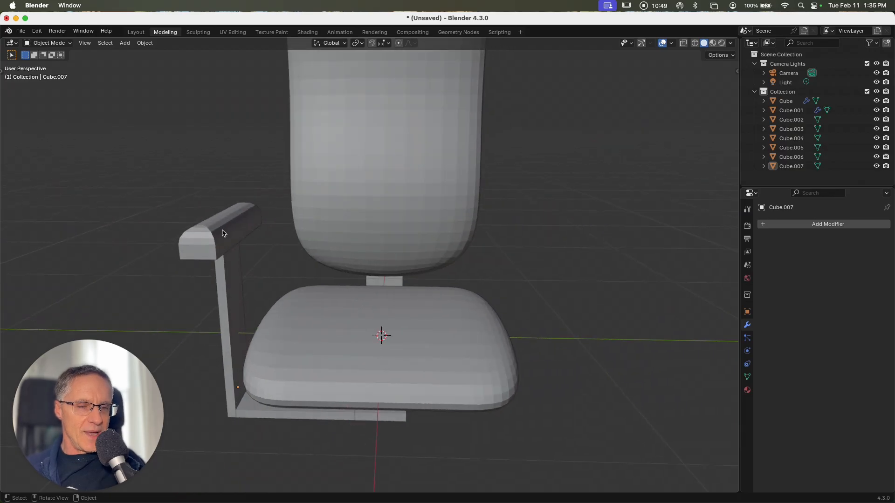
click(208, 240)
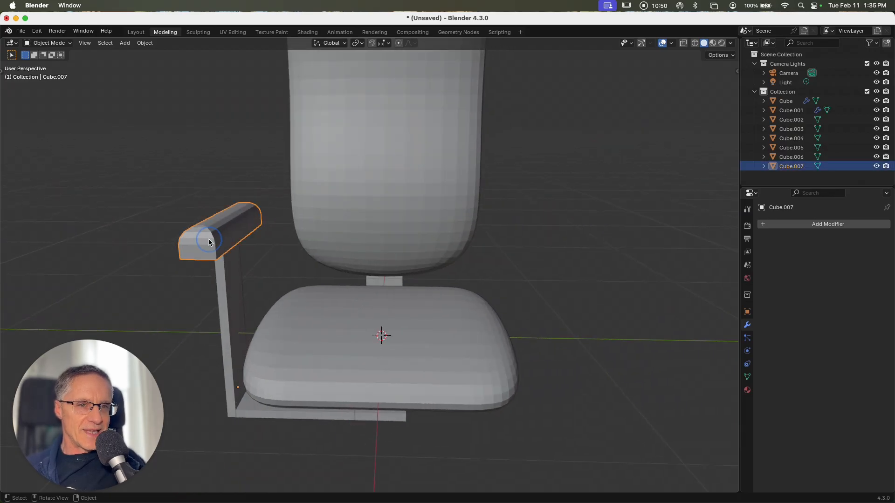
shift+click(227, 292)
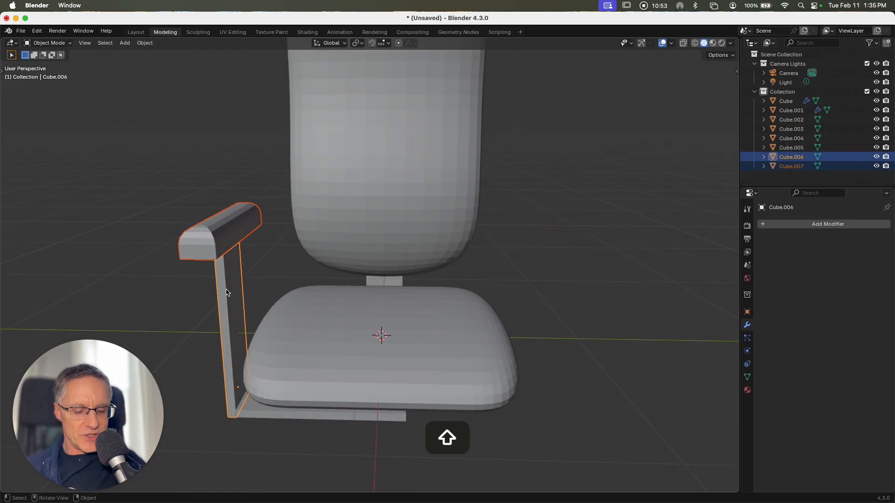
key(shift+d)
key(Return)
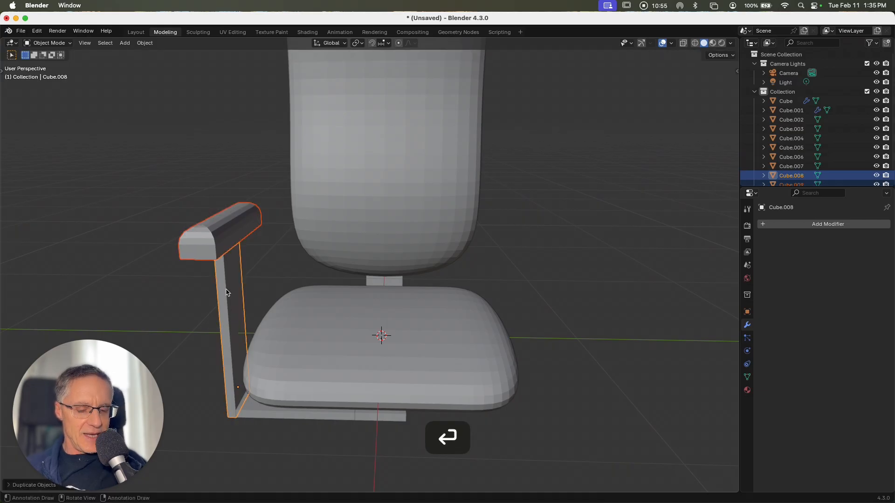
key(r)
text(z)
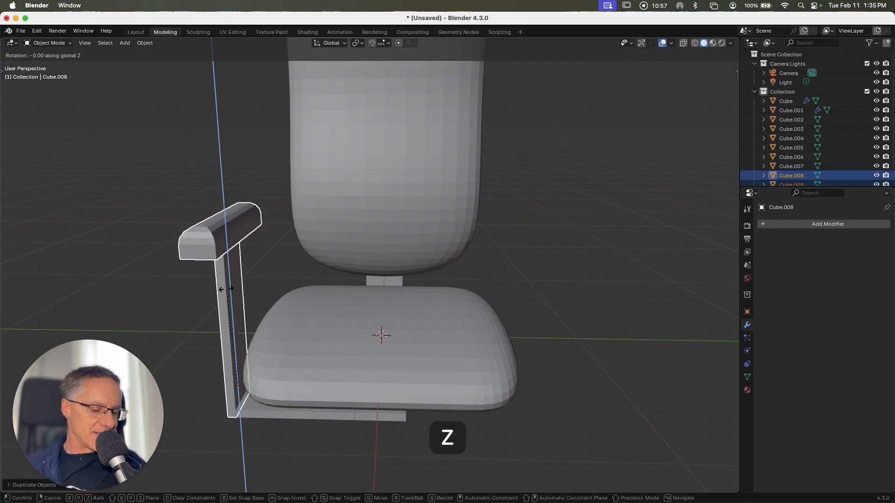
text(180)
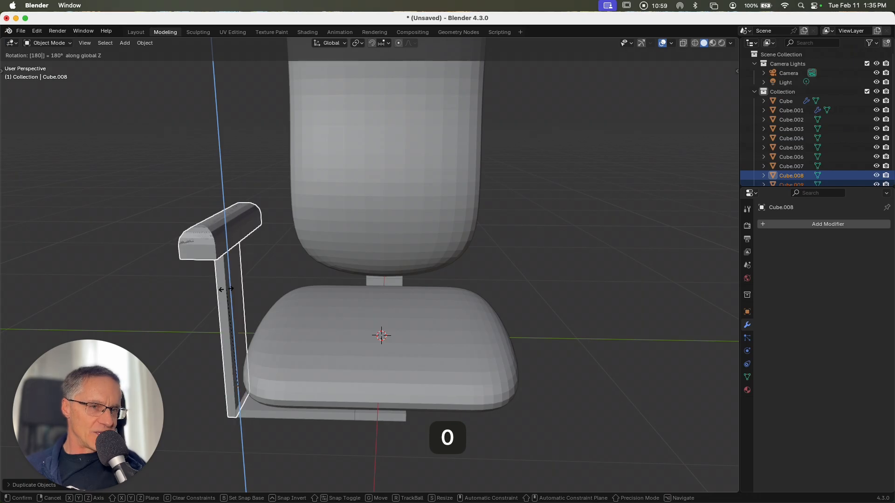
key(Return)
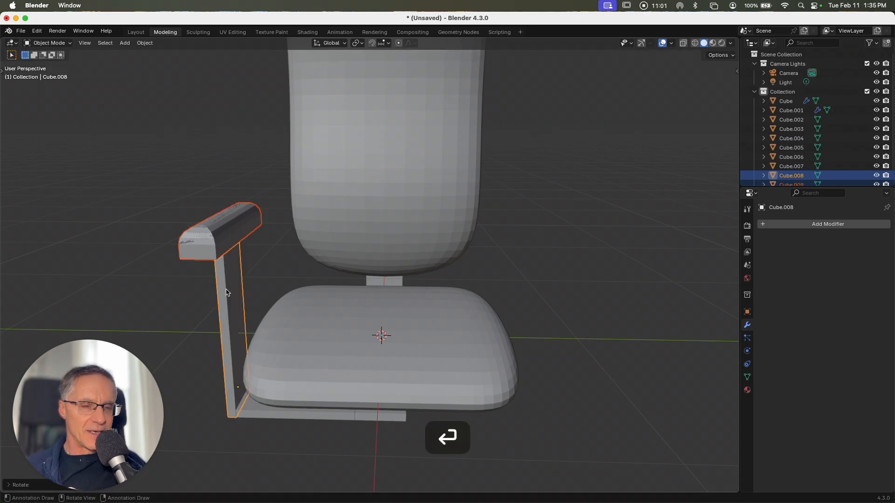
key(super+z)
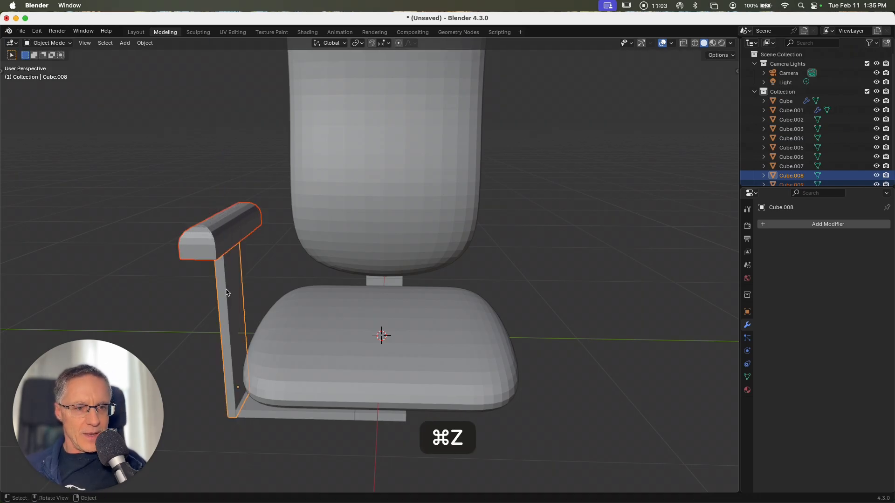
key(super+z)
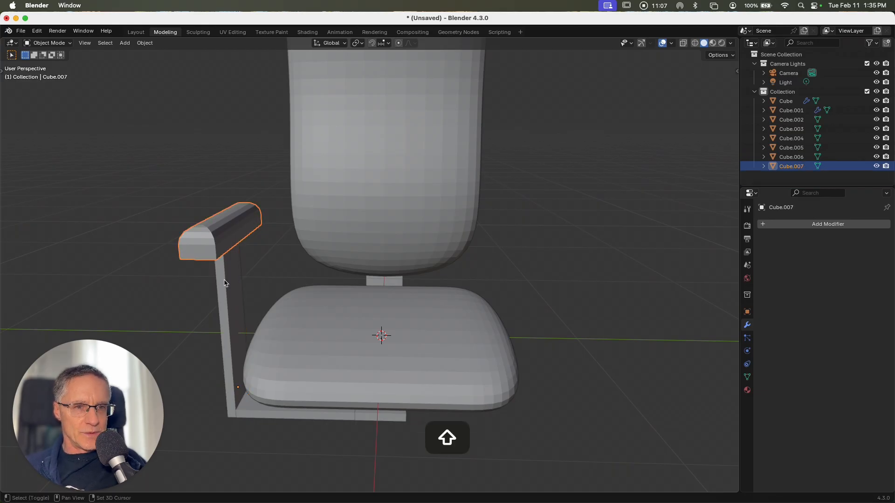
Duplicate the armrest pad together with its vertical post in place and rotate the copies 180° about the global Z axis.
shift+click(224, 283)
key(shift+d)
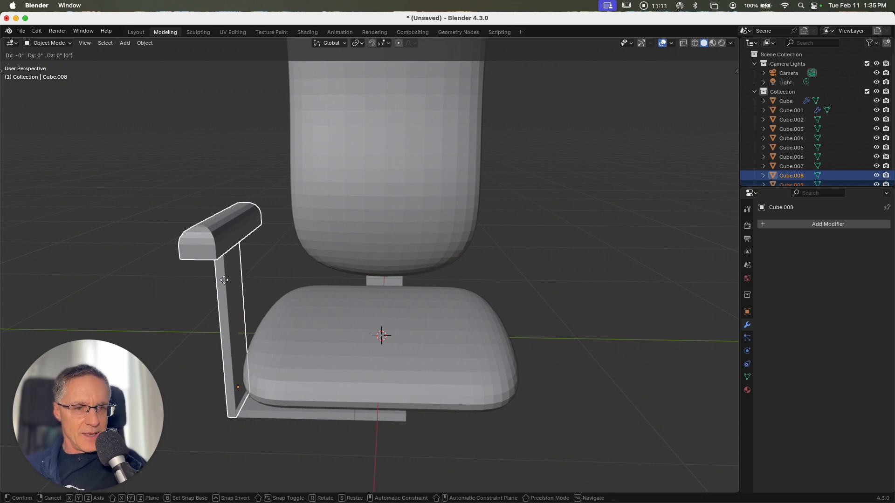
key(r)
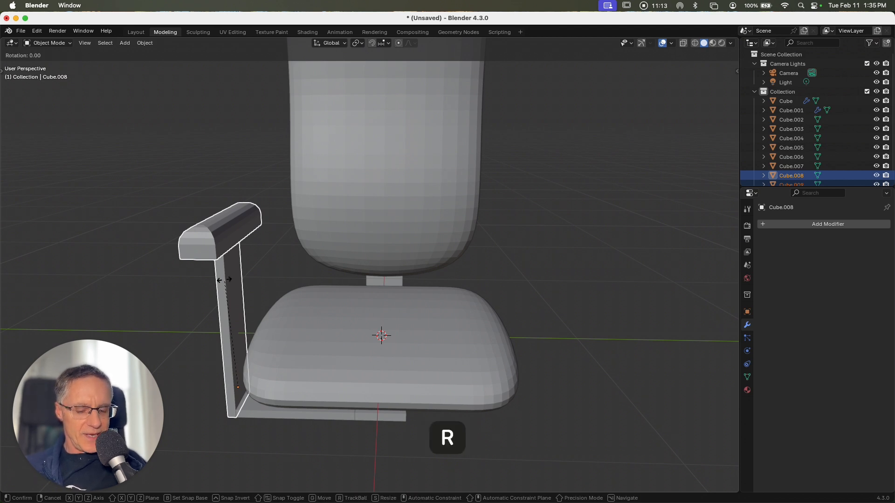
text(z)
text(180)
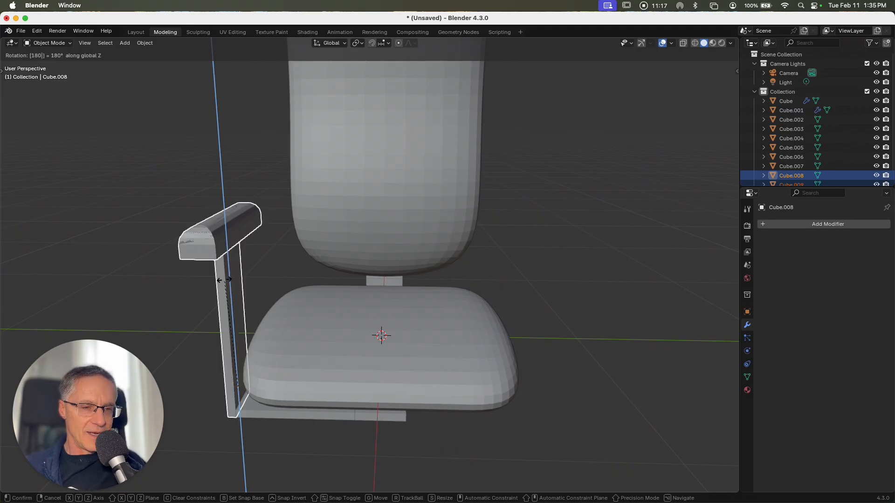
key(Return)
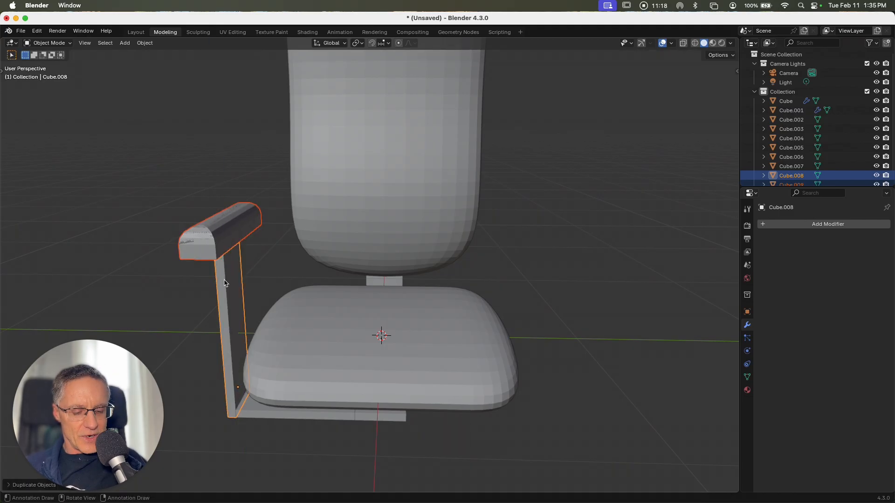
Move the duplicated pad and post along the Y axis to beyond the opposite side of the seat.
key(g)
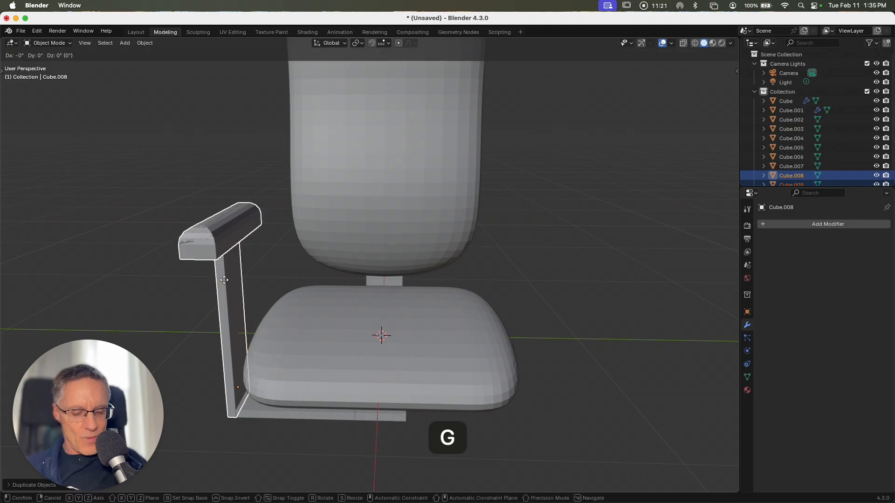
key(y)
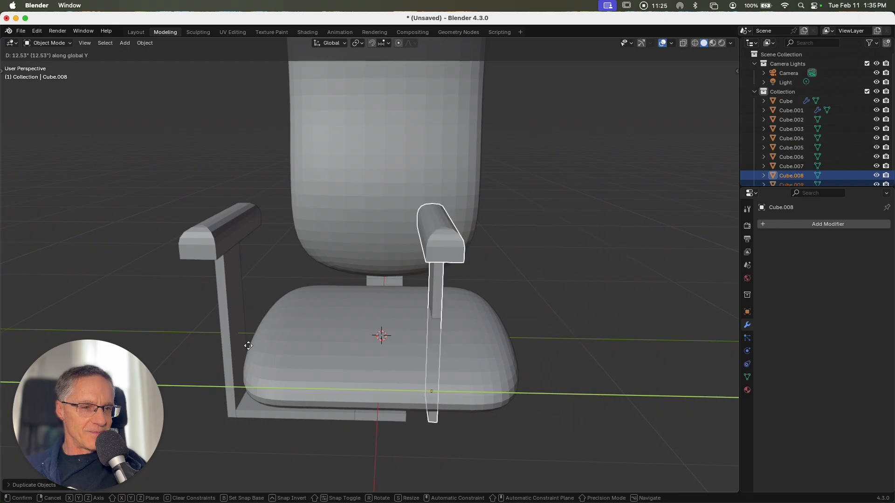
click(557, 313)
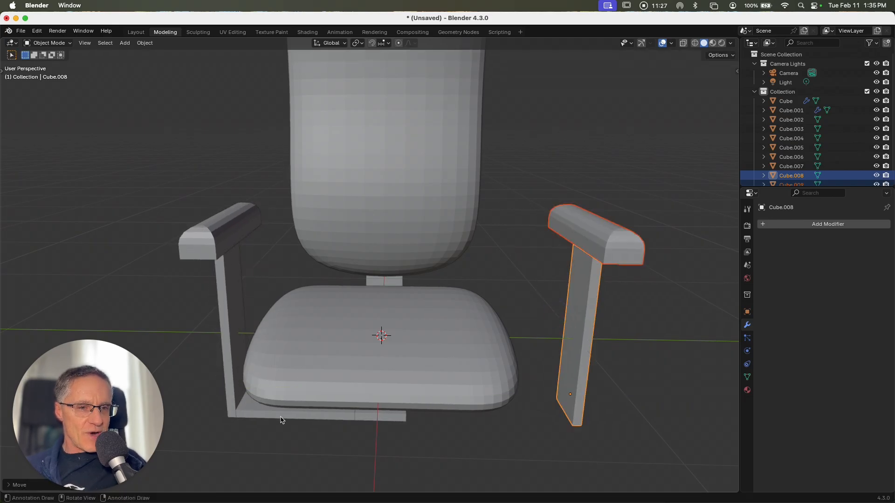
Duplicate the horizontal armrest support bar under the seat and move the copy toward the new armrest post.
click(281, 420)
key(shift+d)
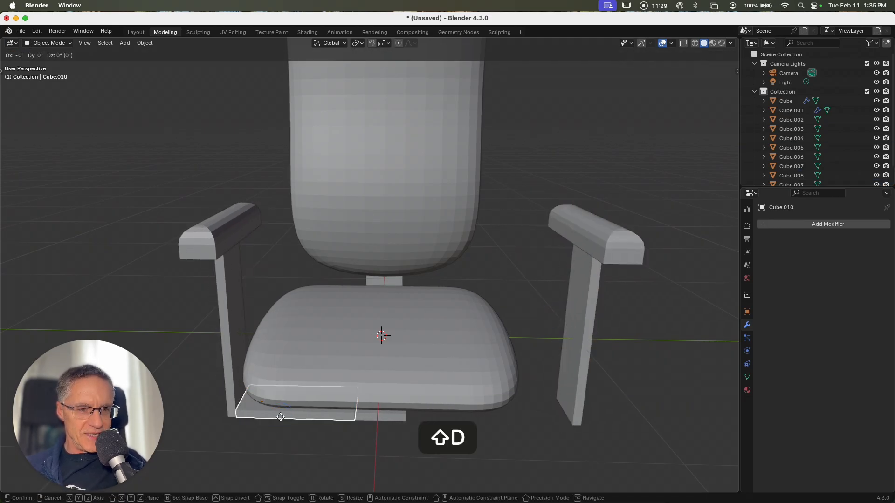
right_click(281, 420)
key(g)
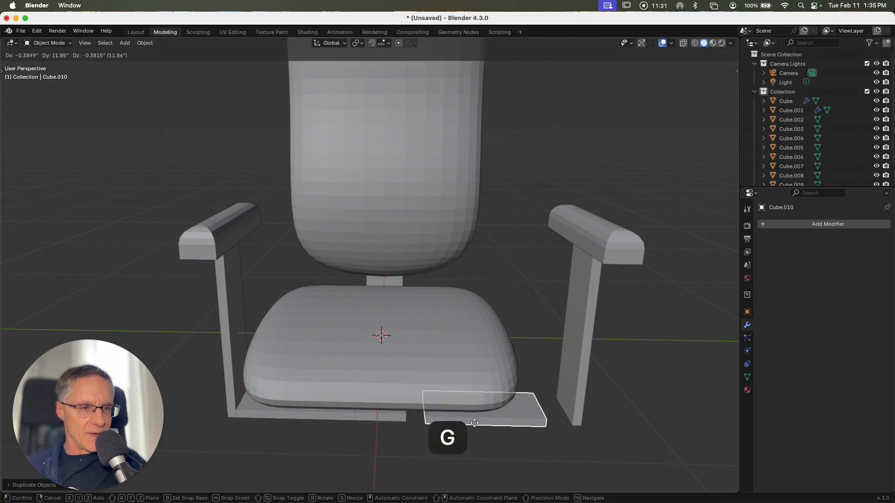
click(478, 426)
QuickSnap the duplicated support bar's inner corner to the free front corner of the central seat bracket.
scroll(448, 435, down, 3)
scroll(449, 436, down, 2)
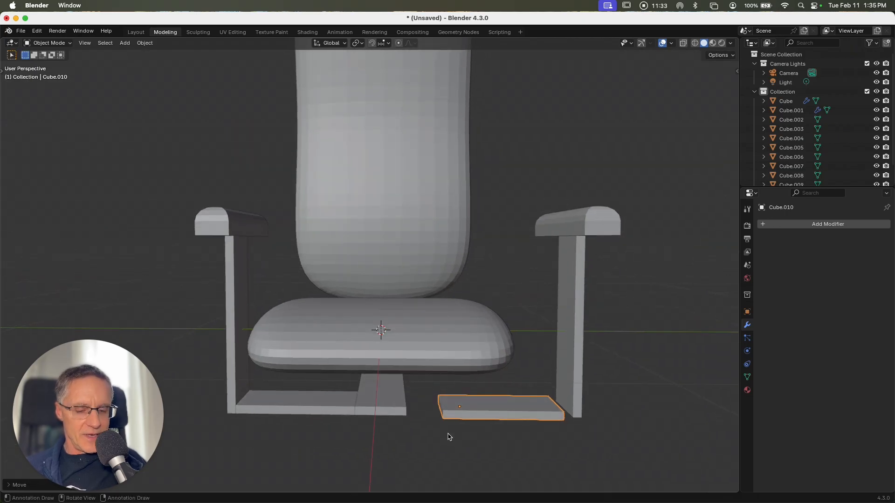
key(shift+q)
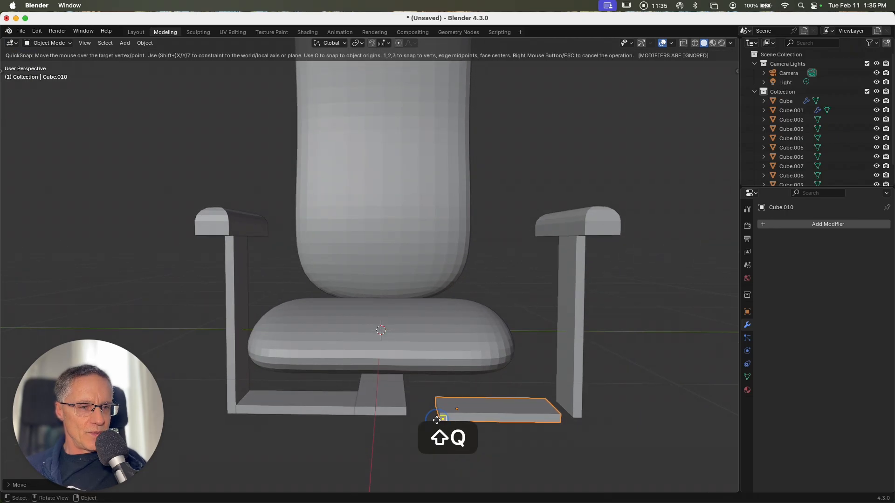
click(414, 415)
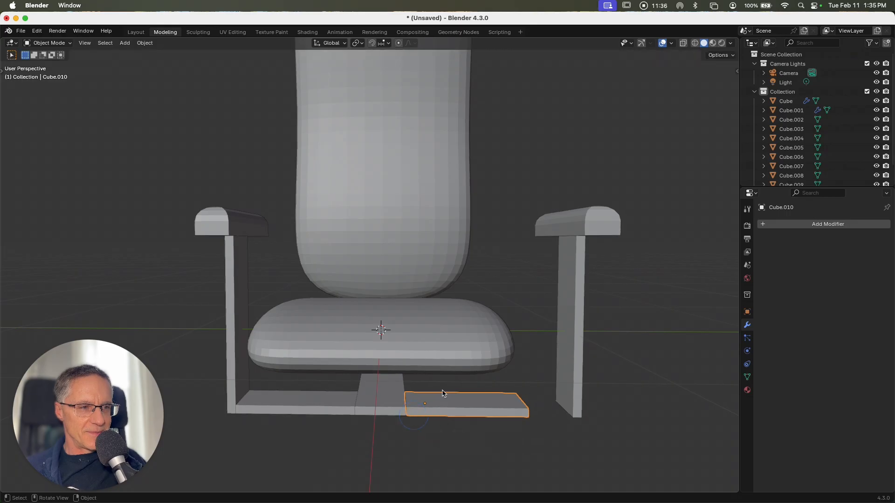
QuickSnap the duplicated armrest pad and post together onto the outer end of the new support bar and deselect them.
click(600, 212)
shift+click(576, 327)
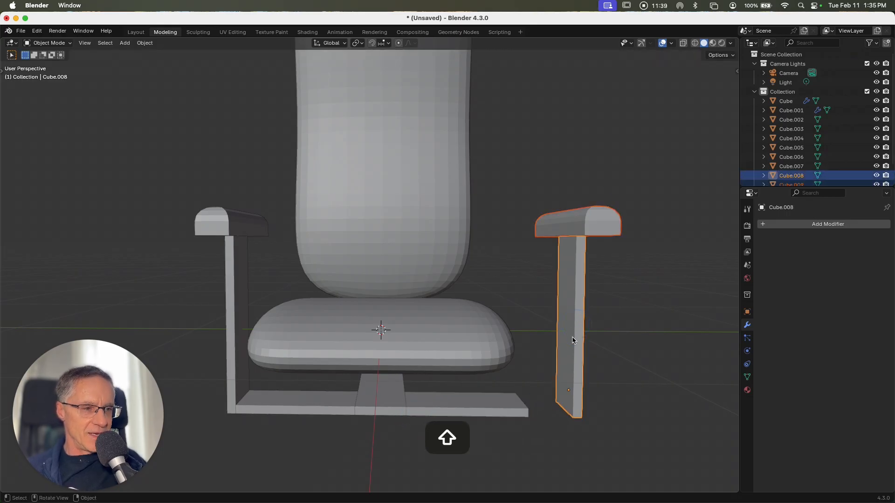
key(shift+q)
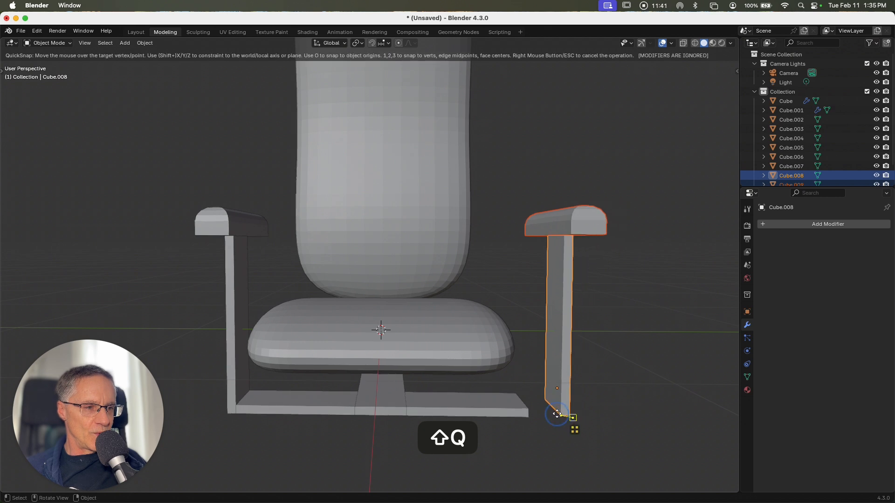
click(534, 414)
click(565, 416)
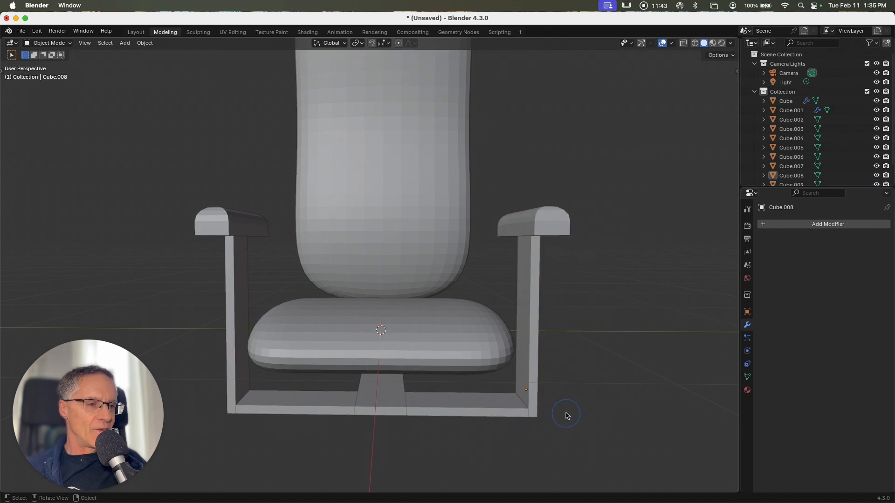
Rotate the backrest slightly about the global Y axis so that it tilts backward.
middle_drag(565, 415, 522, 395)
shift+middle_drag(566, 71, 583, 163)
shift+click(586, 168)
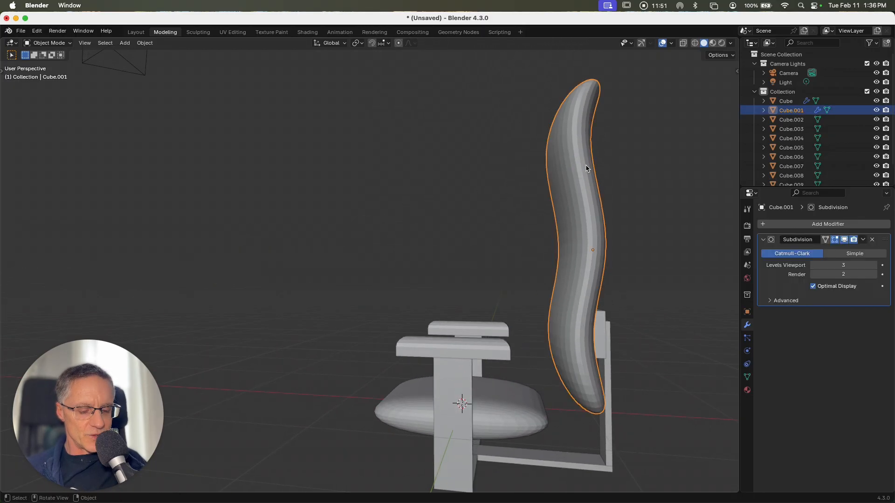
key(r)
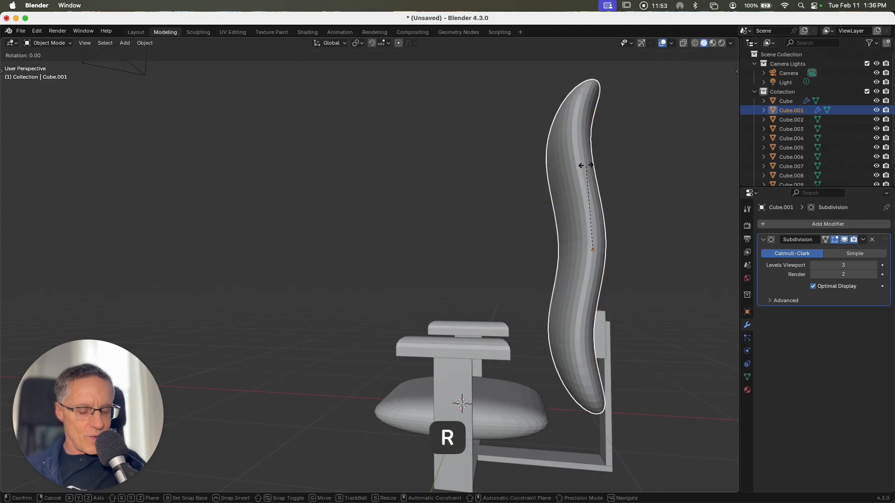
key(y)
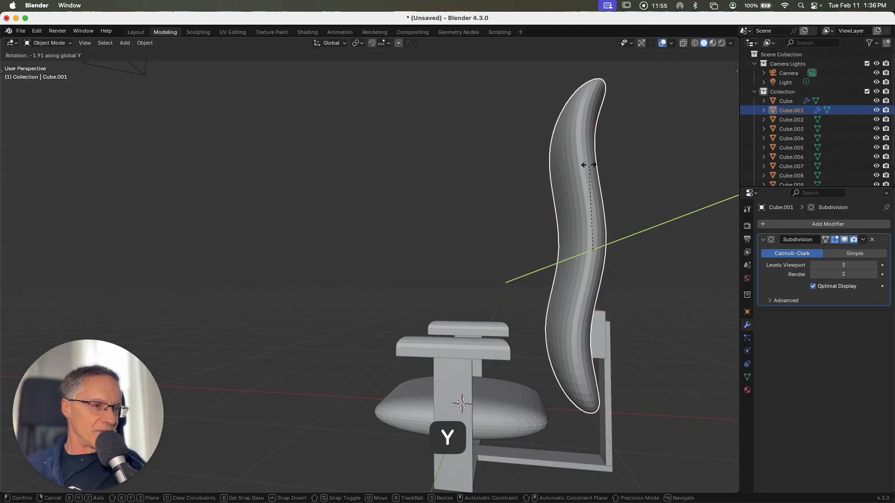
click(590, 166)
middle_drag(658, 209, 653, 209)
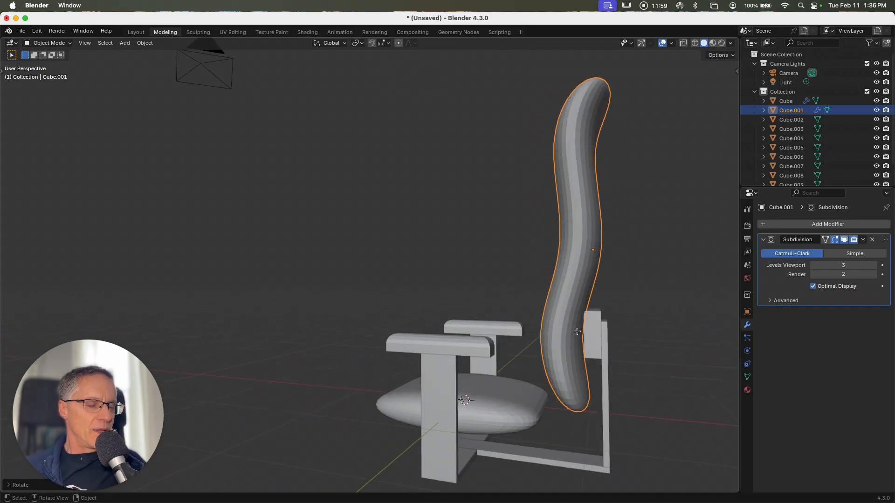
Add a cylinder mesh at the center of the seat and scale it uniformly down to the thickness of a slim post.
middle_drag(562, 319, 522, 311)
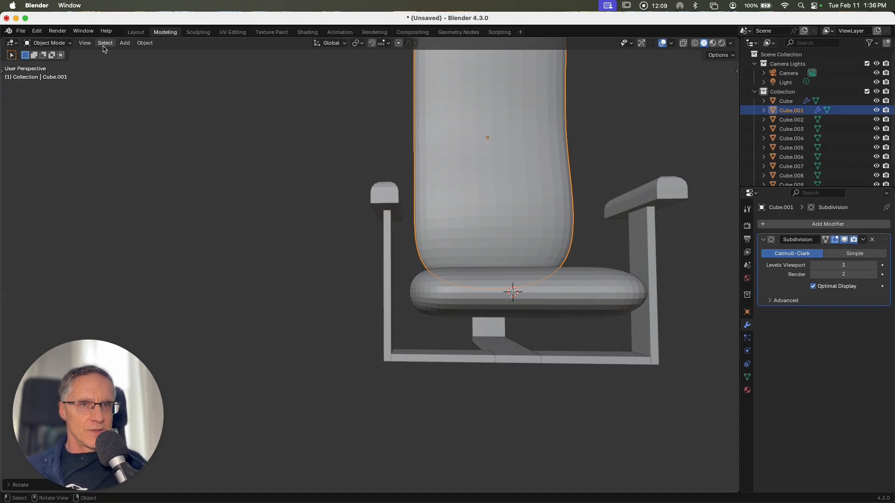
click(140, 43)
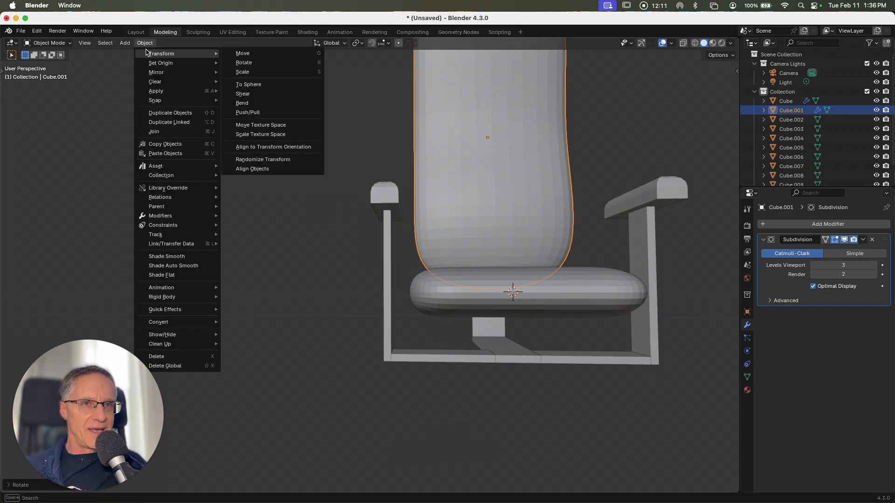
mouse_move(125, 43)
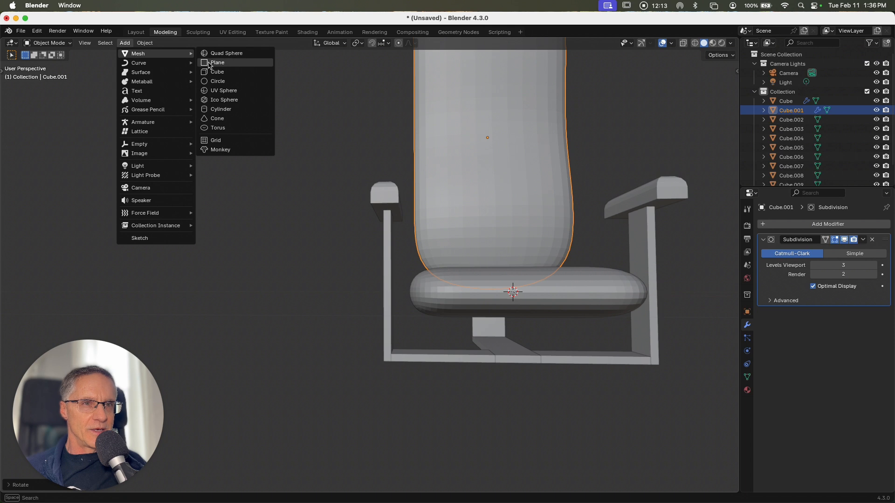
click(224, 109)
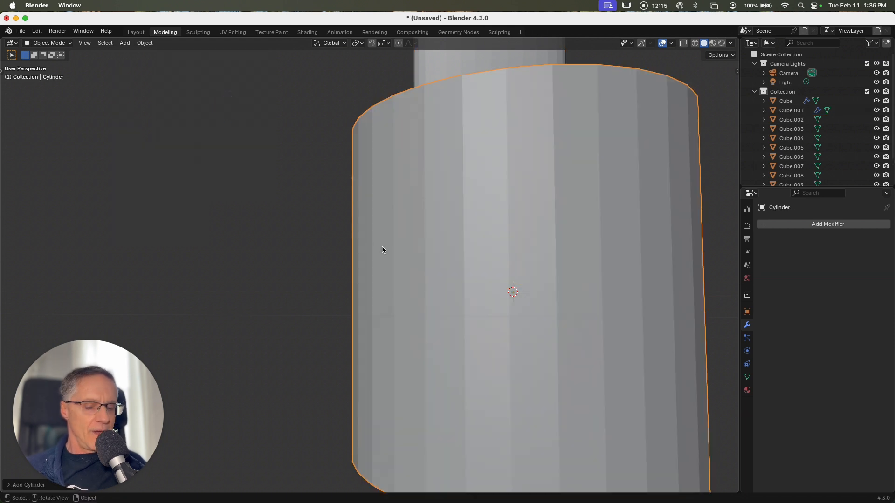
key(s)
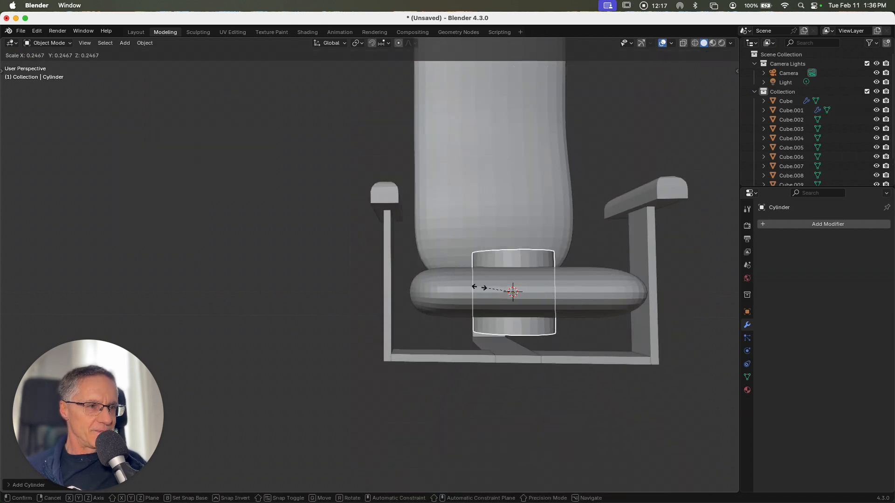
click(504, 288)
Stretch the cylinder along global Z into a tall post and move it down about 7 inches along Z beneath the seat.
key(s)
key(z)
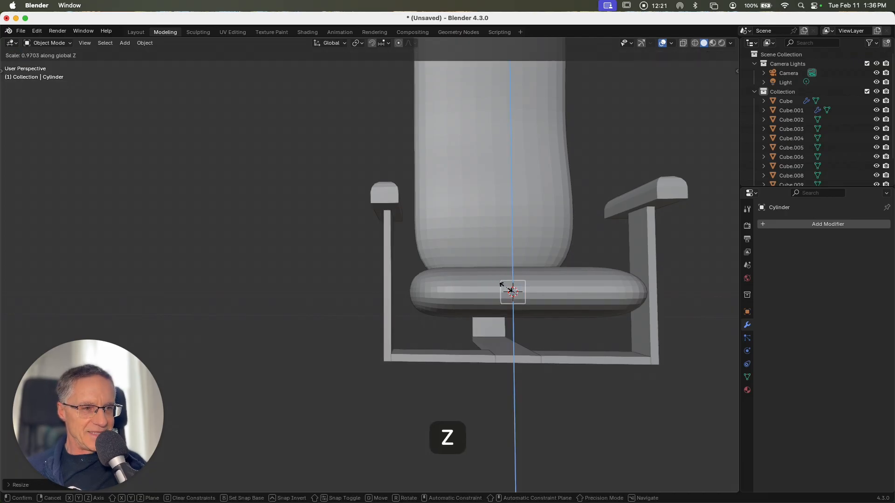
click(520, 248)
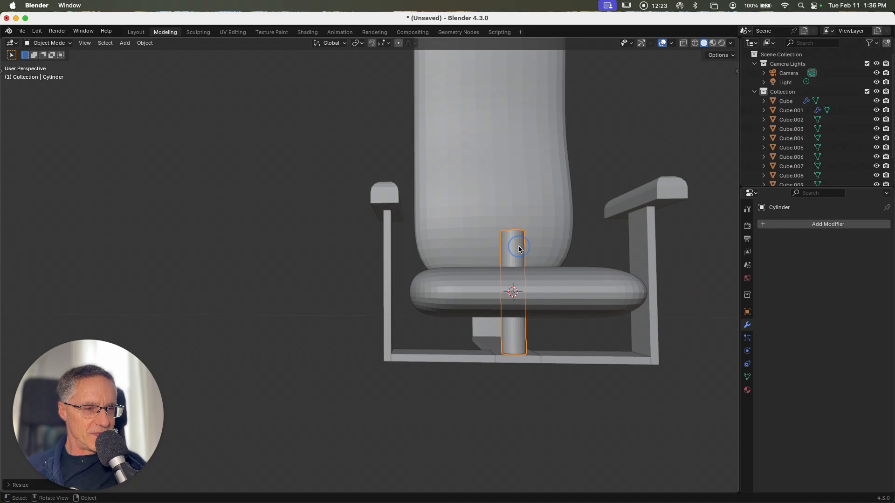
key(g)
key(z)
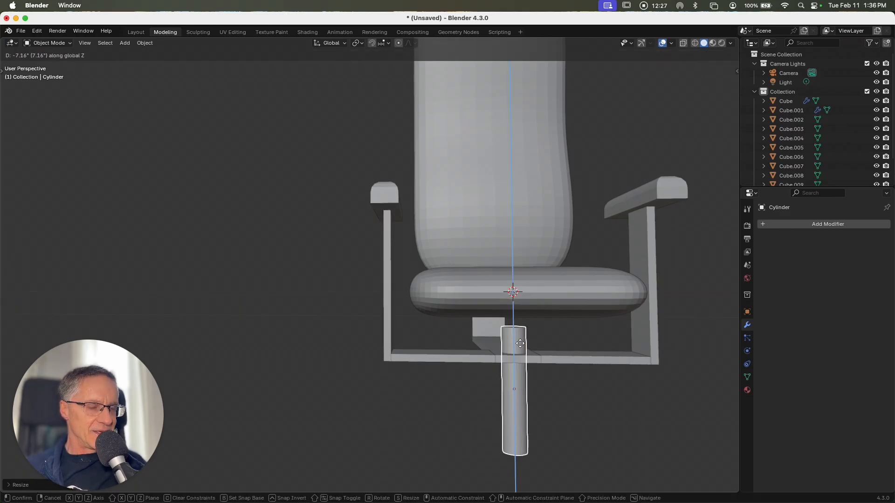
click(521, 346)
Add a cube mesh at the 3D cursor and scale it down to a small block around the top of the post.
middle_drag(522, 346, 453, 314)
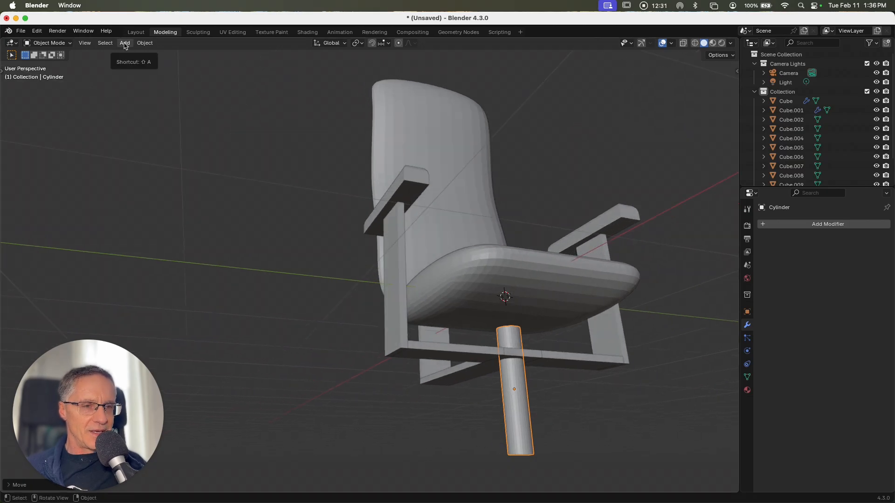
click(124, 43)
mouse_move(130, 53)
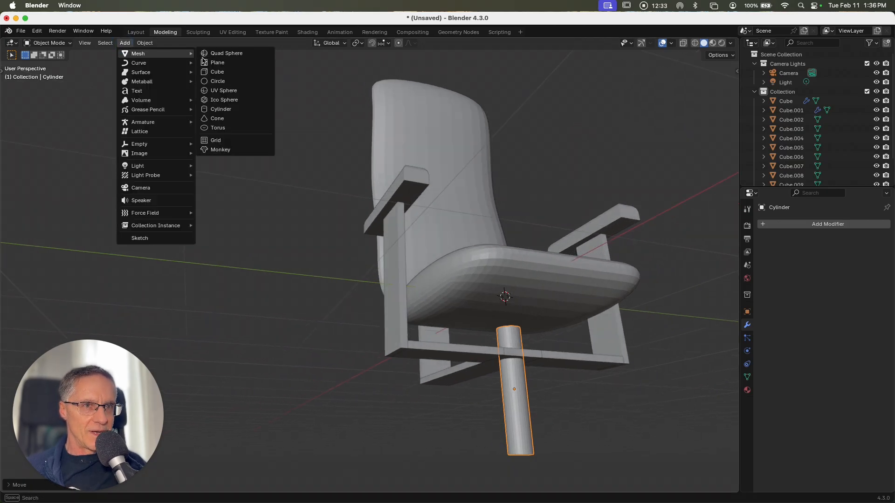
click(212, 72)
key(s)
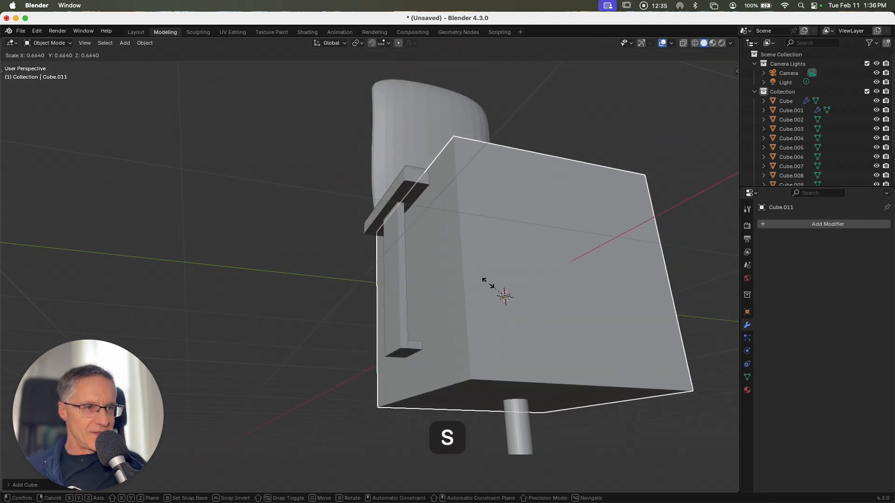
click(500, 292)
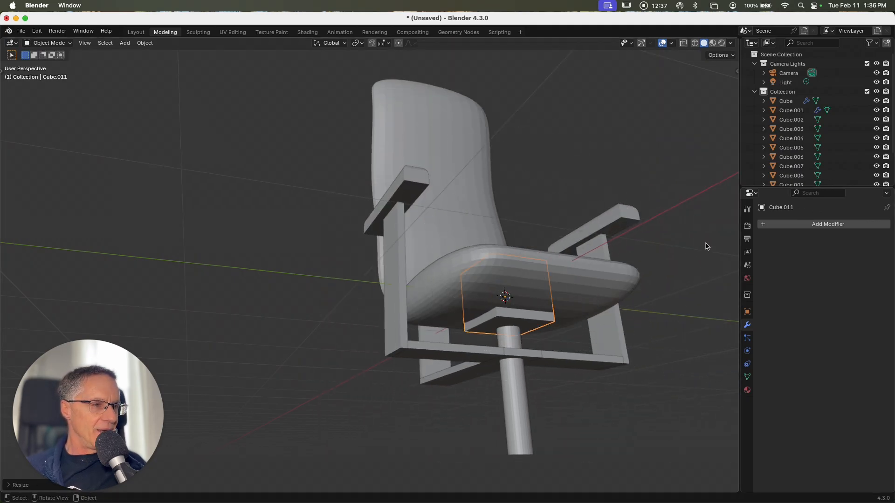
Flatten the small block along global Z and lower it along Z so that it sits between the seat and the post.
key(s)
key(z)
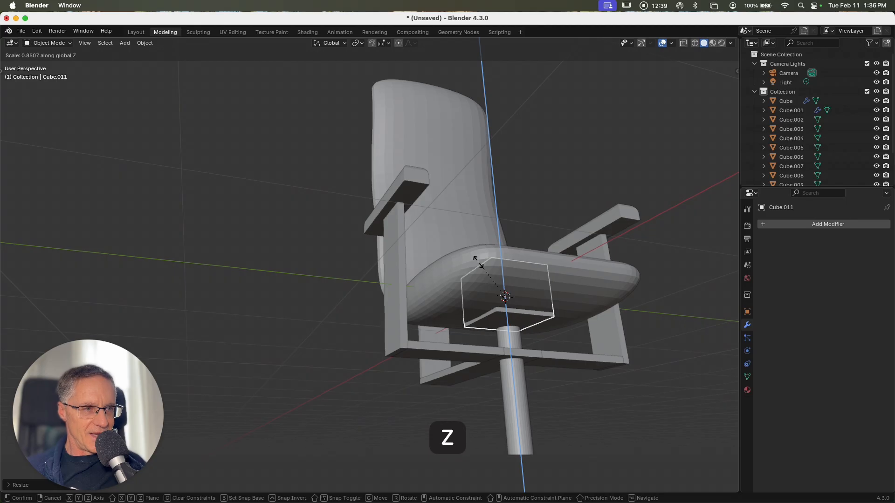
click(485, 289)
key(g)
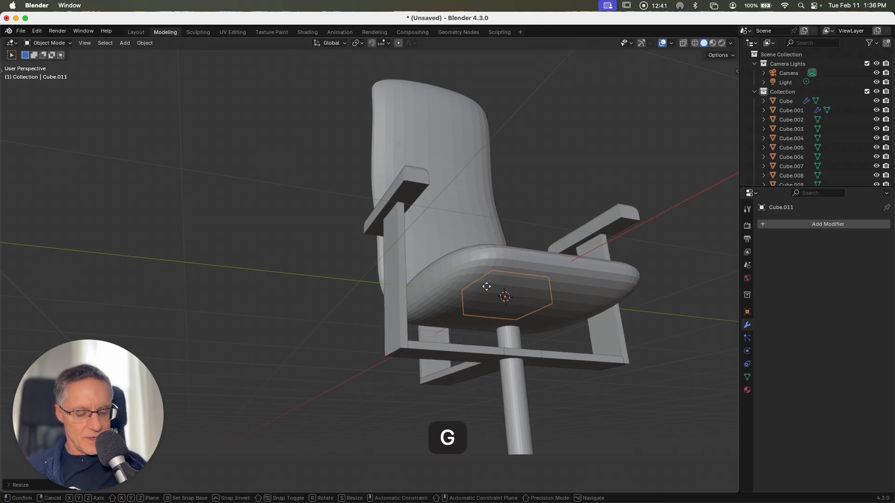
key(z)
click(489, 301)
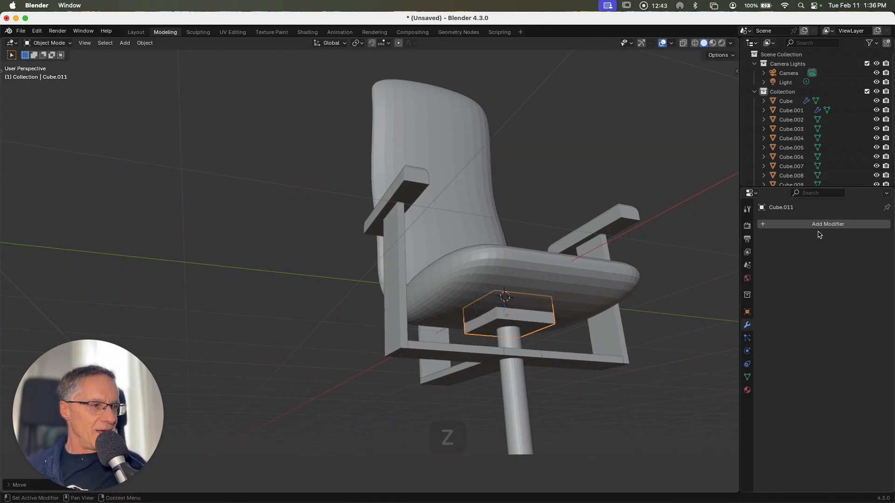
Add a Subdivision Surface modifier with viewport level 3 to the block and scale it up to about twice its size.
click(819, 225)
mouse_move(819, 227)
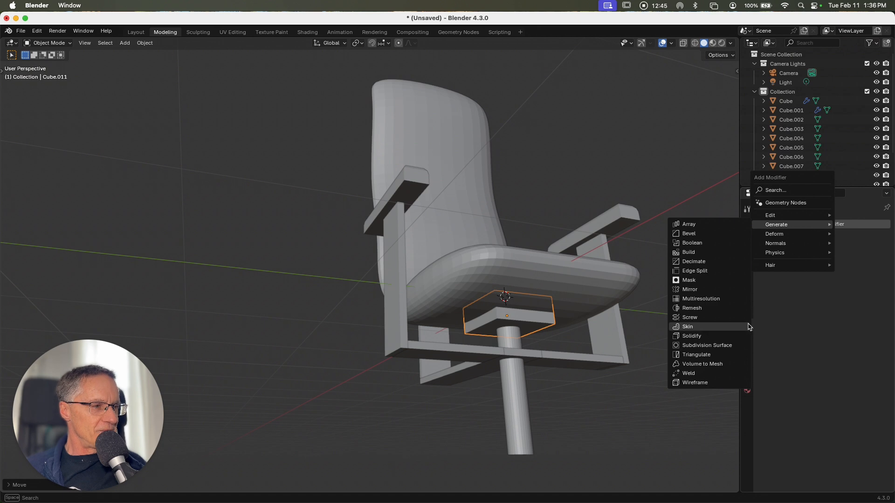
click(709, 346)
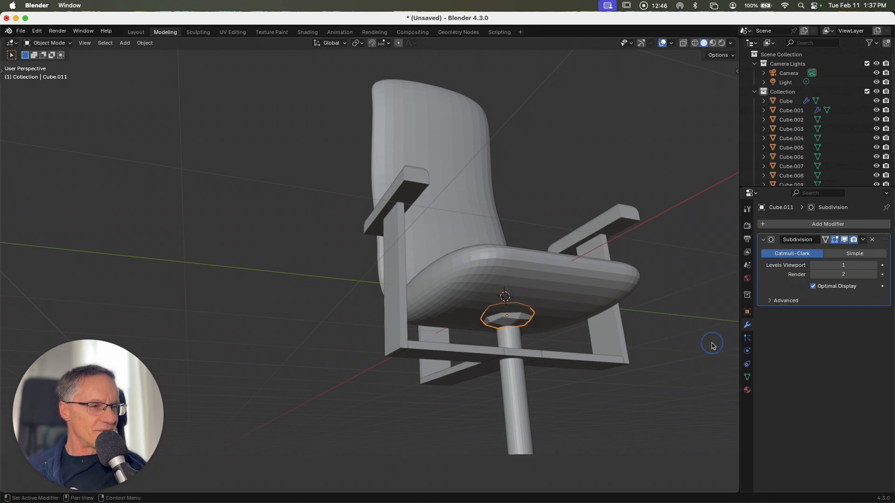
click(874, 265)
click(874, 264)
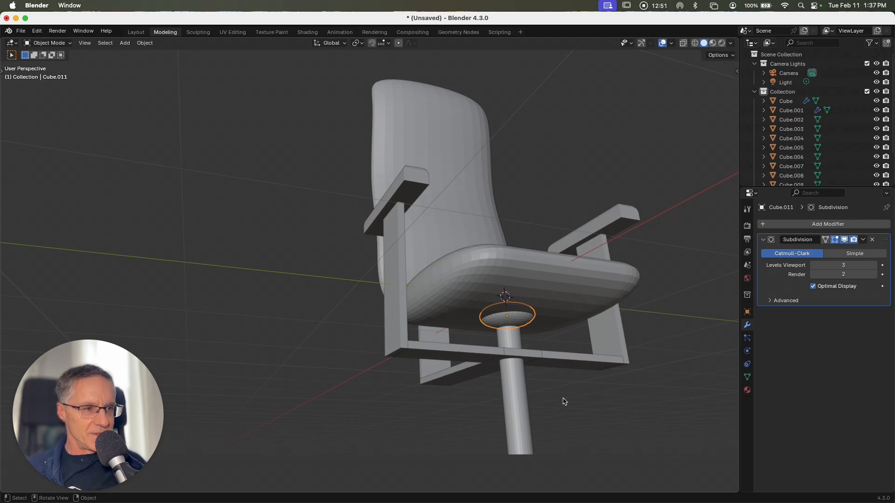
key(s)
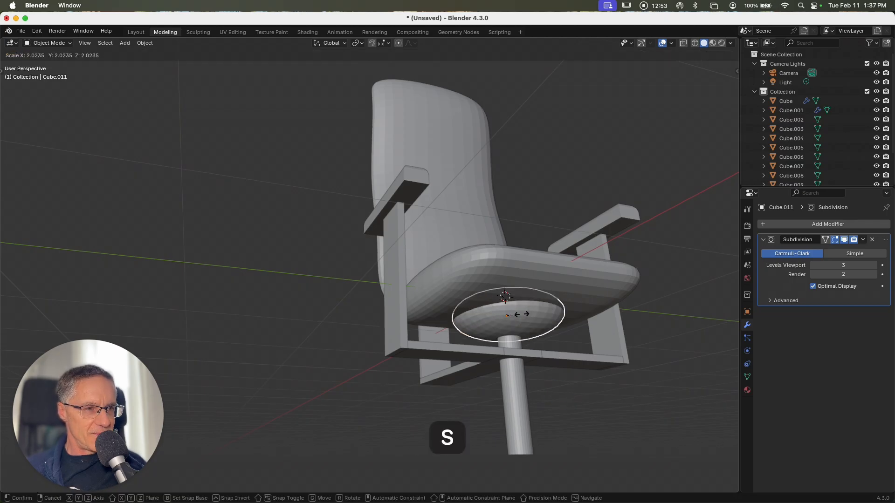
click(521, 316)
Duplicate the cylinder post in place, scale the copy slightly larger and shorten it along global Z.
middle_drag(521, 316, 488, 384)
click(518, 405)
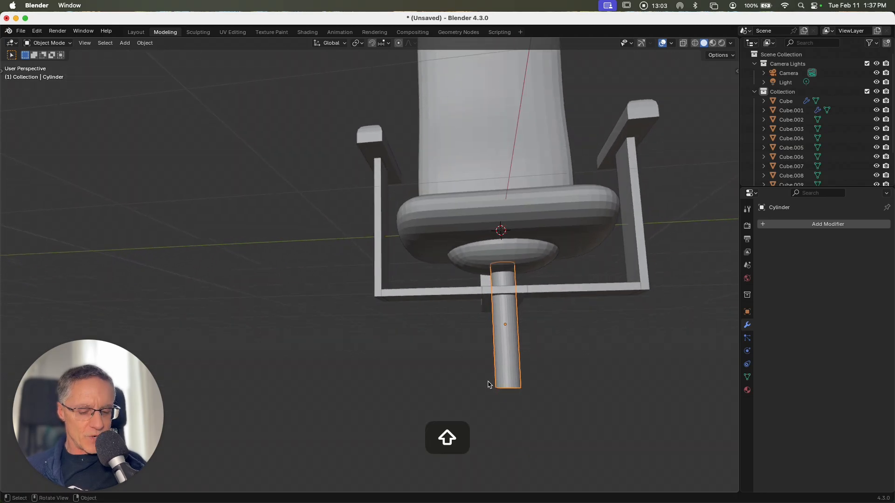
key(shift+d)
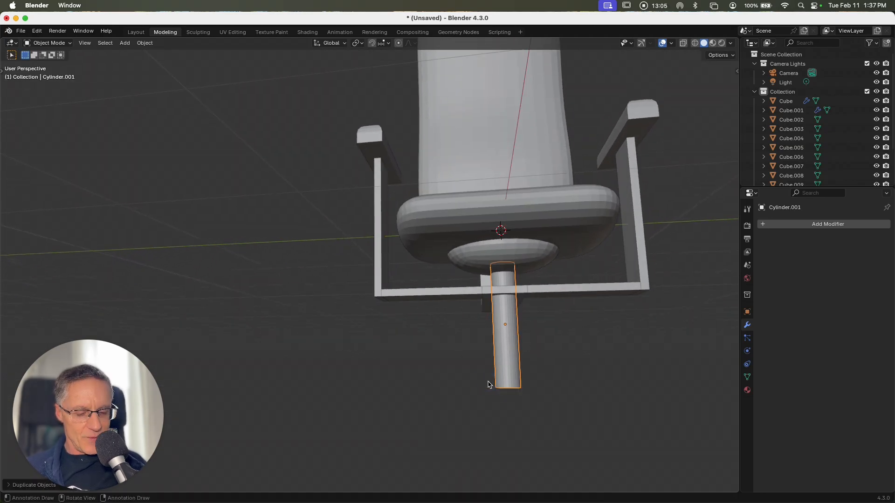
key(s)
click(469, 384)
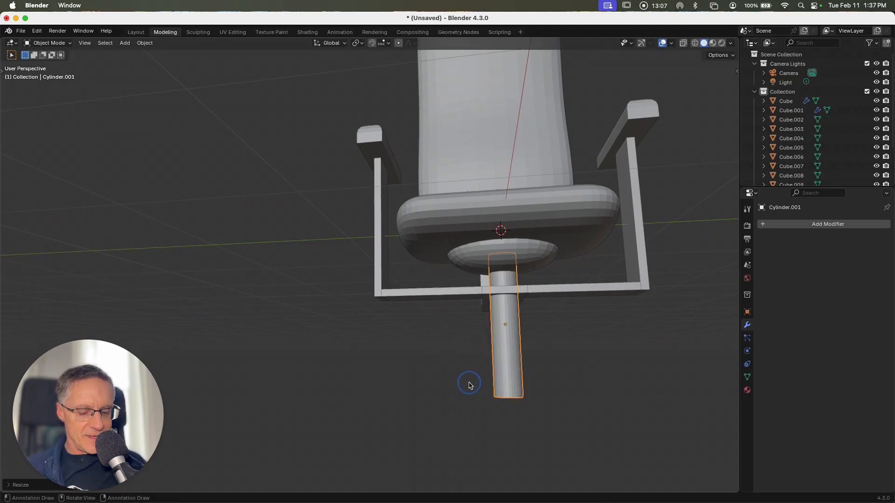
key(s)
key(z)
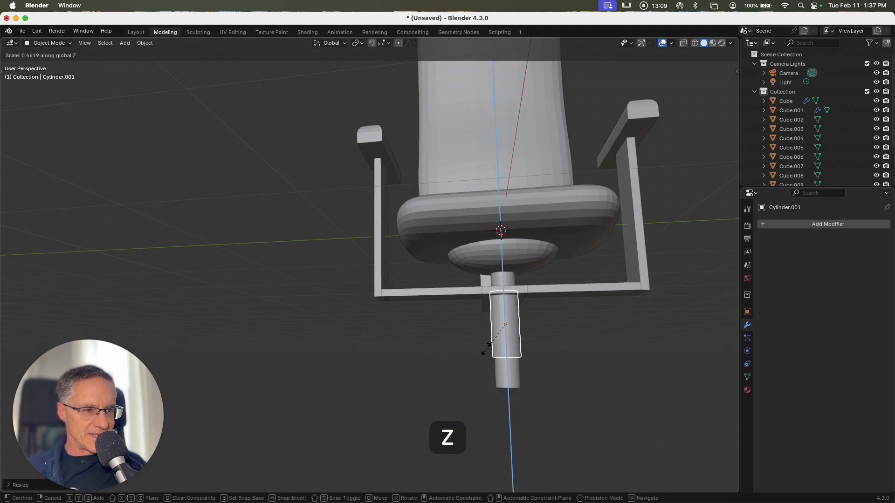
click(489, 332)
Position the short cylinder at the post's lower end along global Z and enlarge it uniformly to form a thicker hub.
key(g)
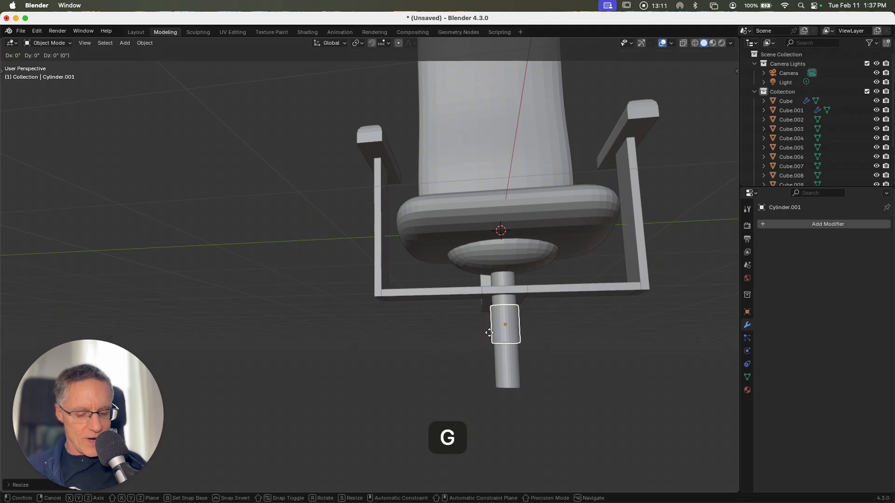
key(z)
click(497, 381)
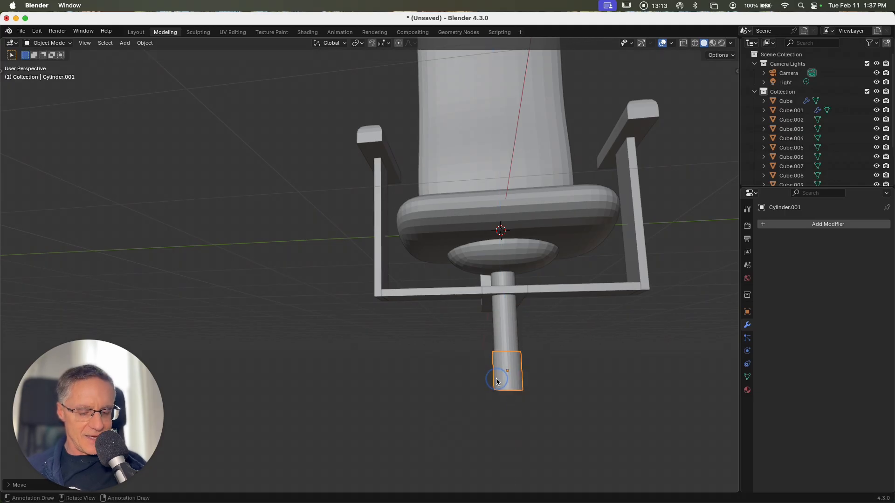
key(s)
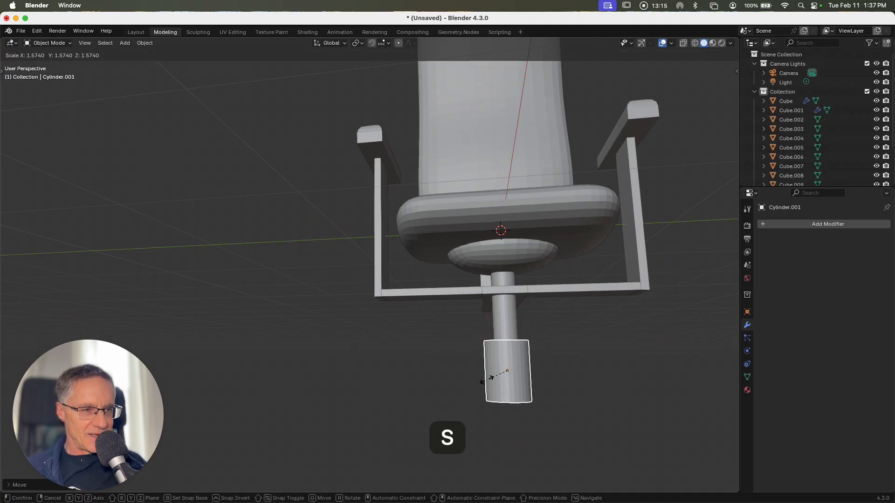
click(486, 383)
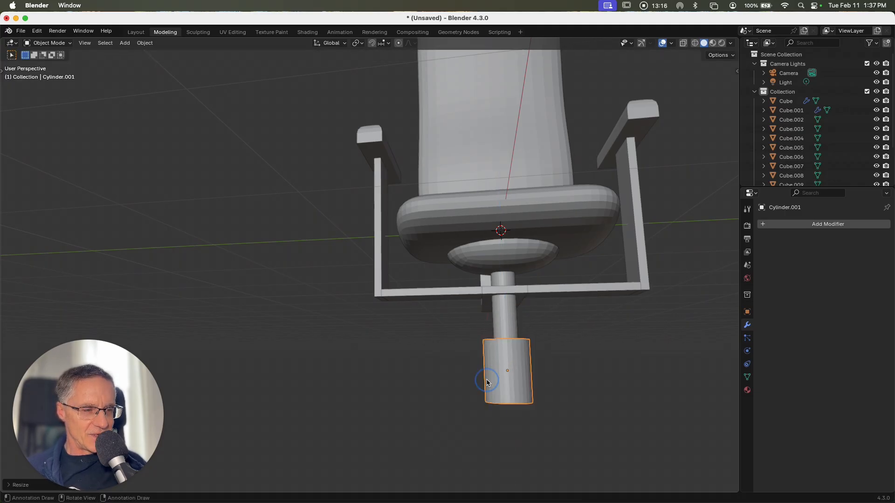
key(g)
key(z)
click(521, 374)
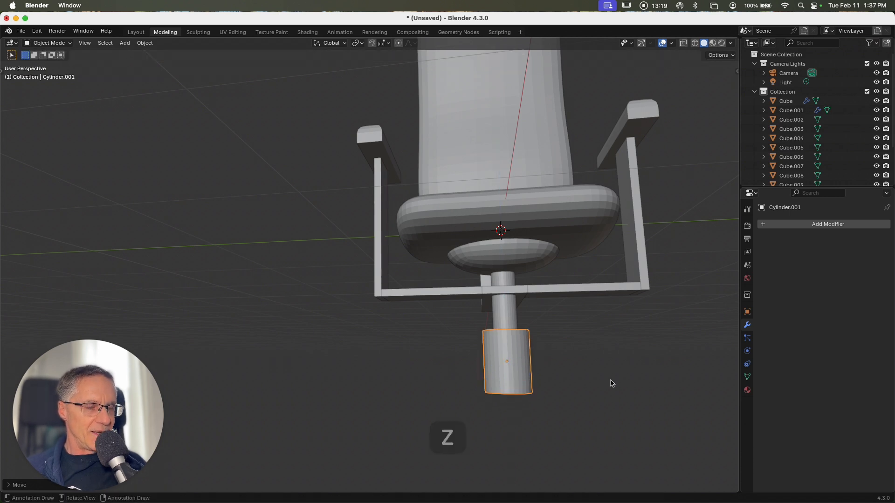
Examine the chair, its center post and the hub from the front, from the side and from below.
middle_drag(612, 383, 502, 371)
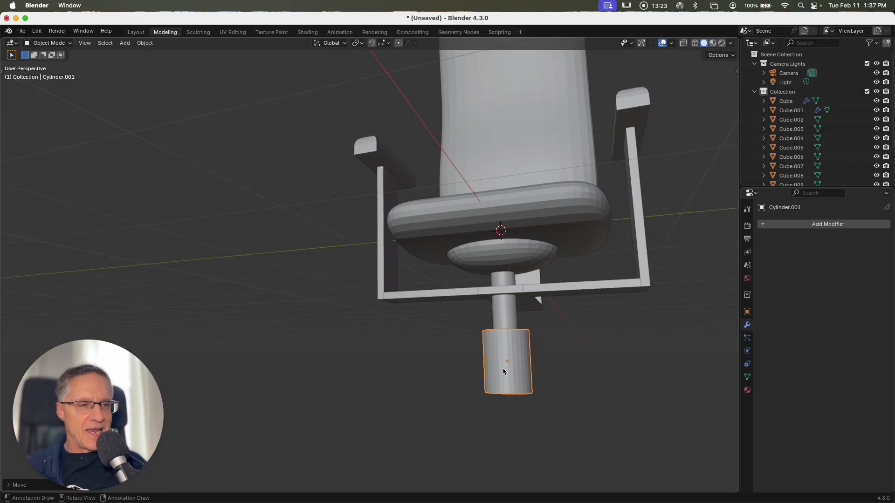
shift+scroll(567, 369, down, 3)
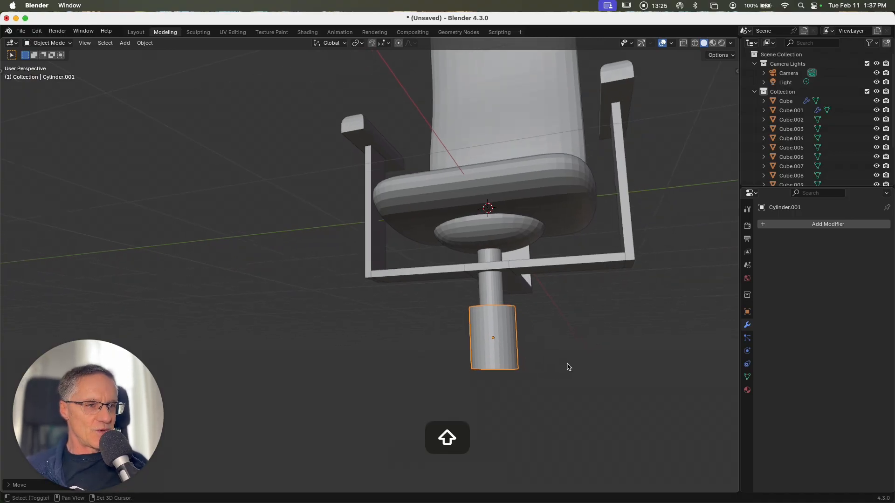
ctrl+scroll(561, 364, down, 3)
scroll(553, 361, right, 10)
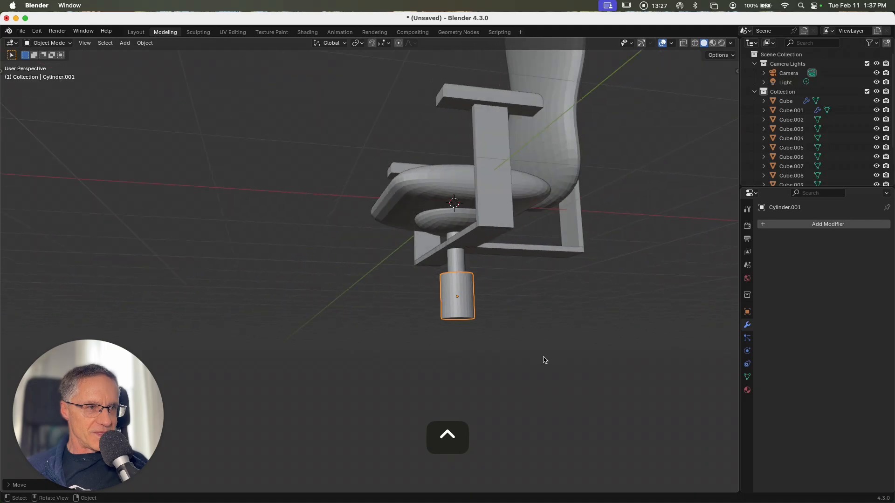
shift+scroll(539, 356, up, 5)
scroll(541, 357, left, 2)
scroll(541, 359, left, 8)
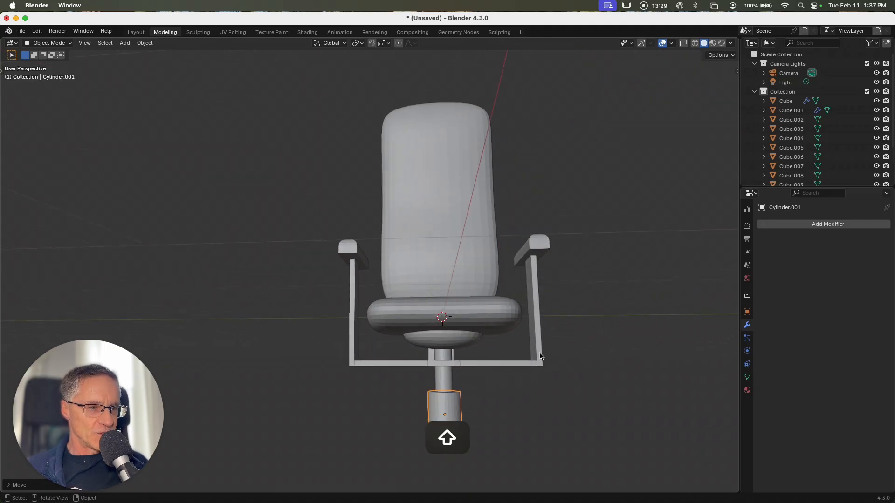
shift+scroll(544, 370, down, 2)
middle_drag(539, 372, 441, 360)
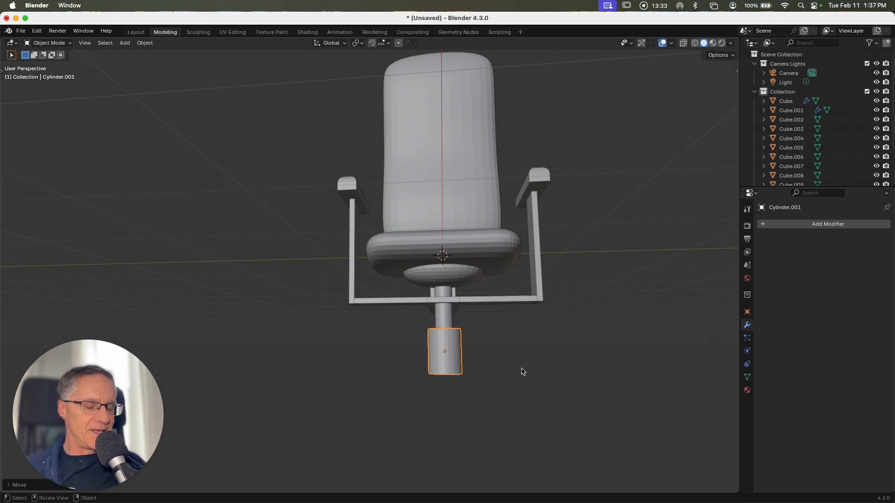
Duplicate the horizontal bar under the right armrest in place and rotate the copy 90° about global Y.
click(499, 305)
key(shift+d)
right_click(499, 303)
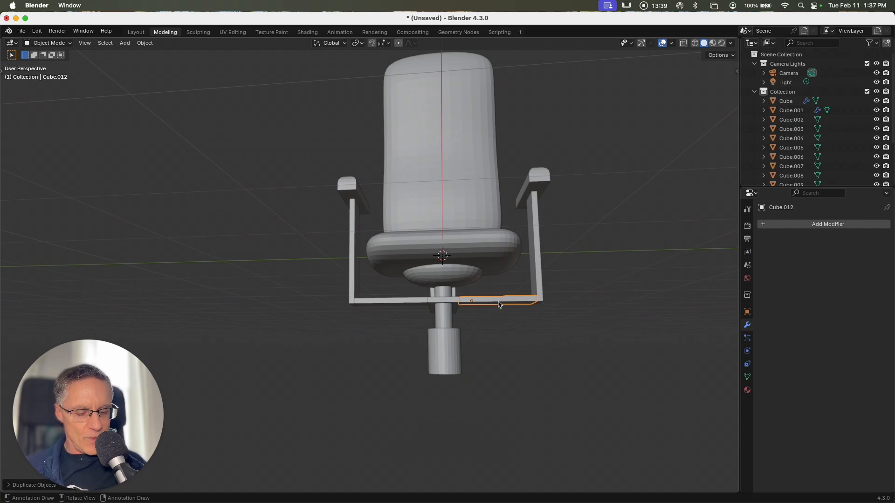
key(r)
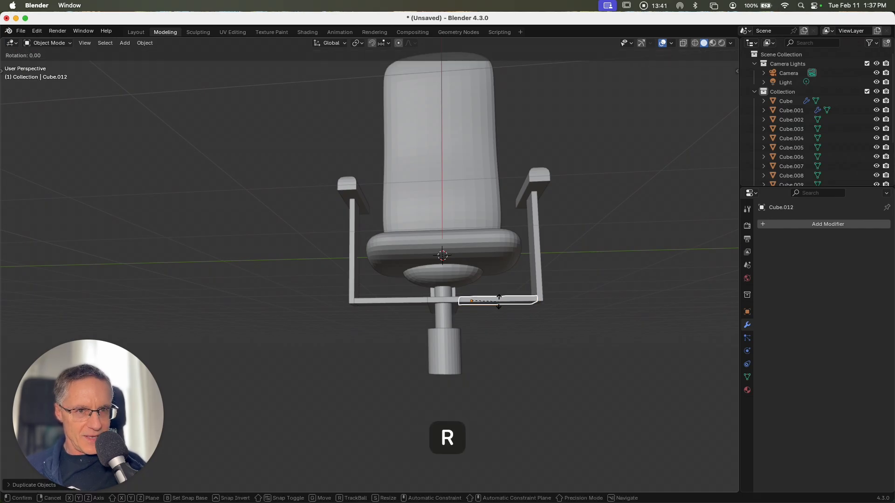
text(y)
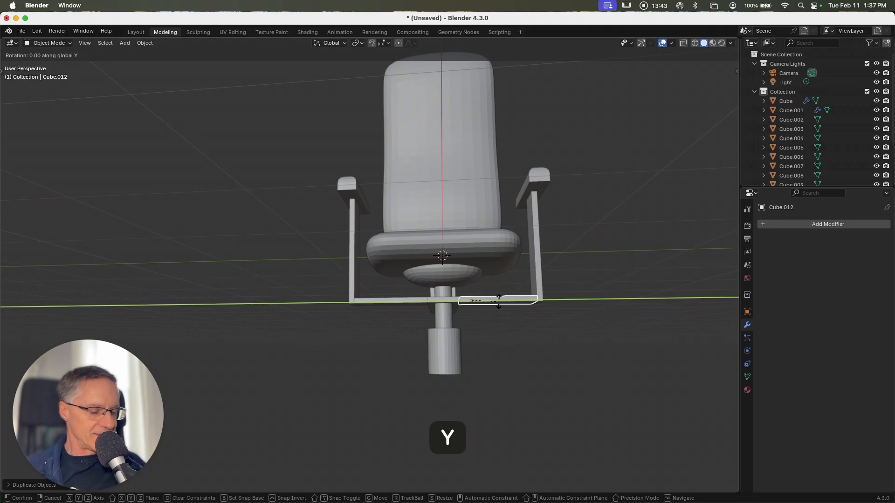
text(90)
key(Return)
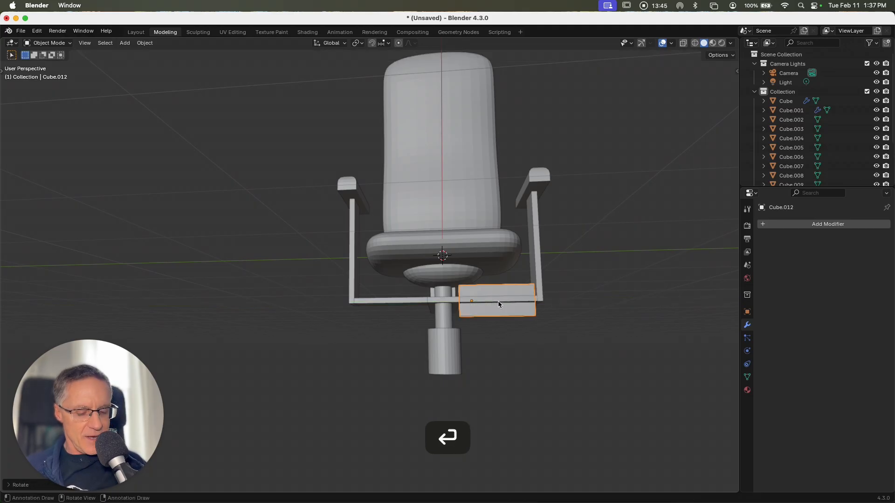
Lower the rotated bar along global Z by about 5 inches so it sits beside the hub.
key(g)
key(z)
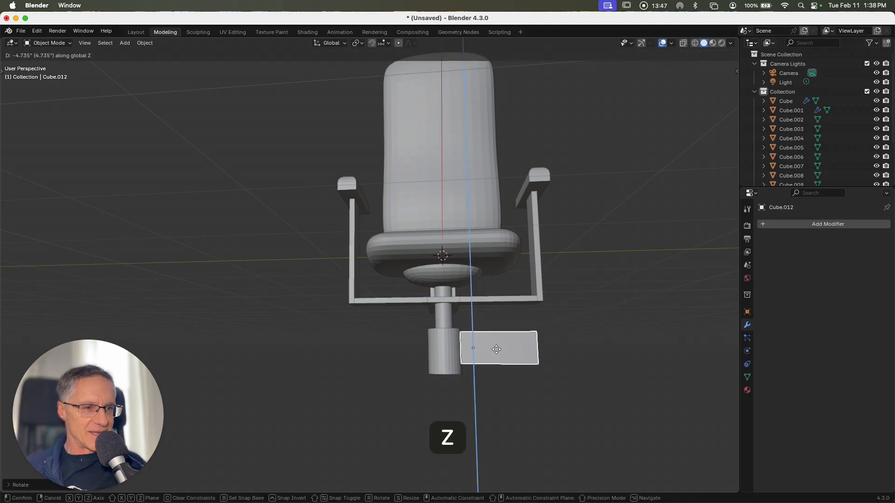
click(495, 355)
Thicken the bar beside the hub by scaling it along global X to about 1.5 times.
scroll(495, 355, right, 10)
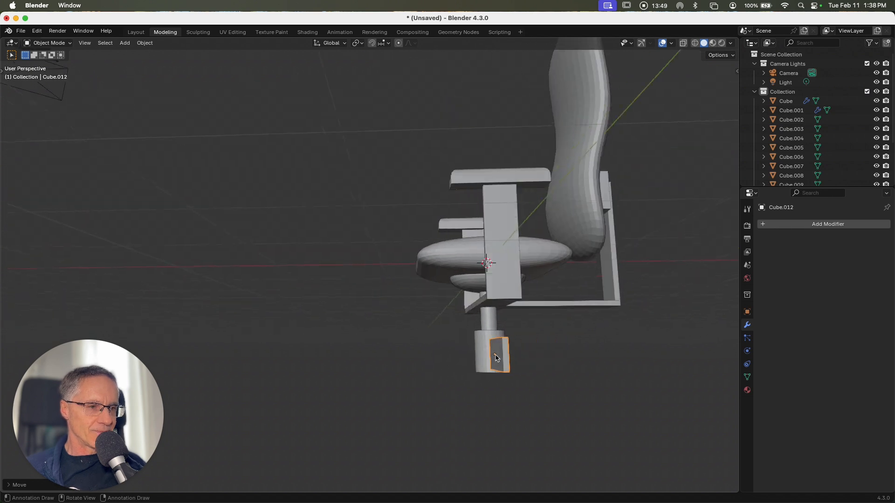
scroll(495, 354, right, 5)
scroll(495, 355, left, 12)
scroll(495, 355, right, 8)
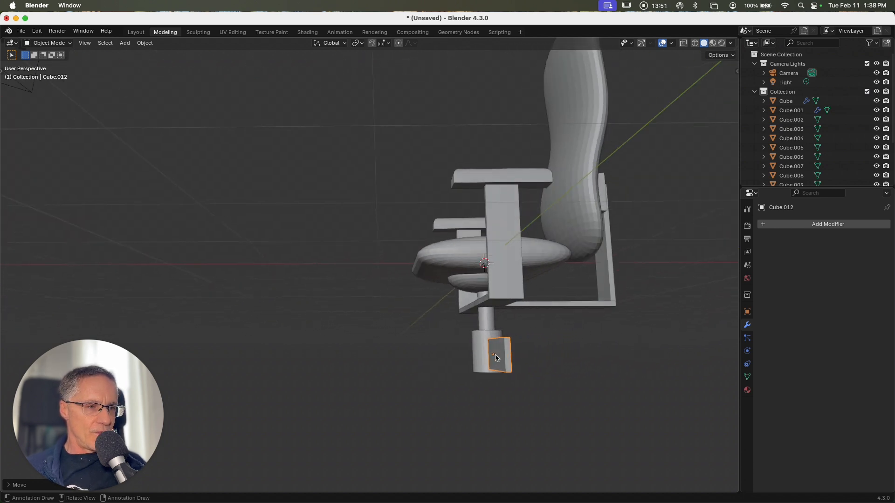
shift+scroll(495, 356, down, 8)
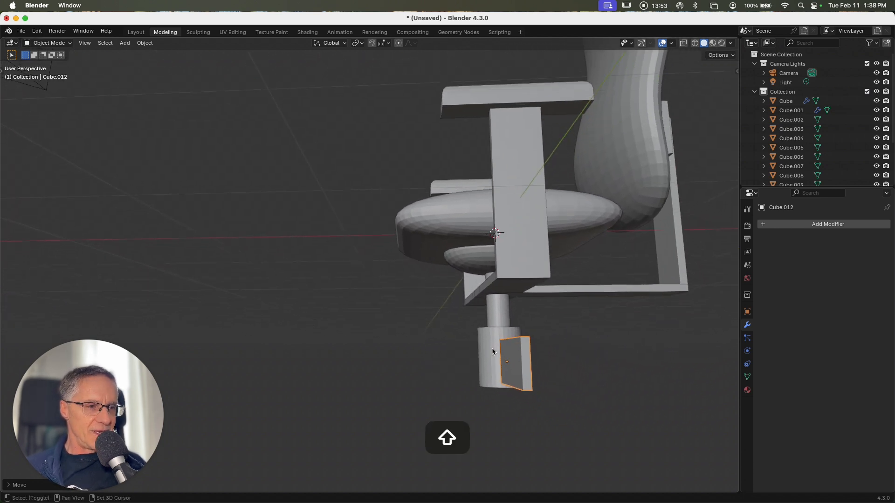
scroll(493, 351, left, 5)
key(s)
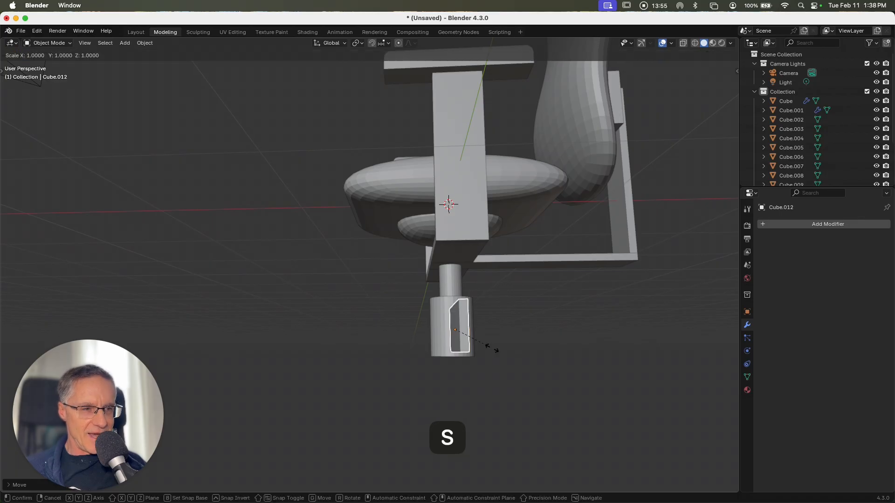
key(x)
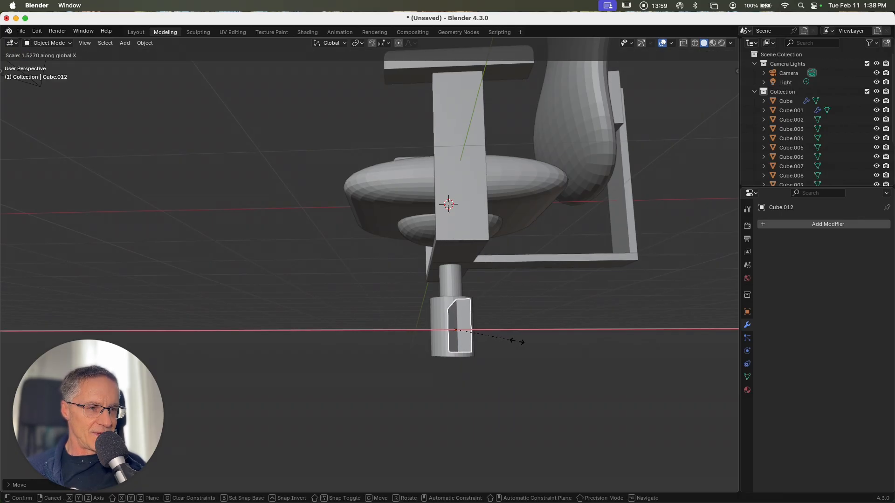
click(515, 344)
Reduce the leg bar's height along global Z to about two-thirds and apply its scale.
scroll(514, 345, left, 5)
scroll(514, 345, left, 5)
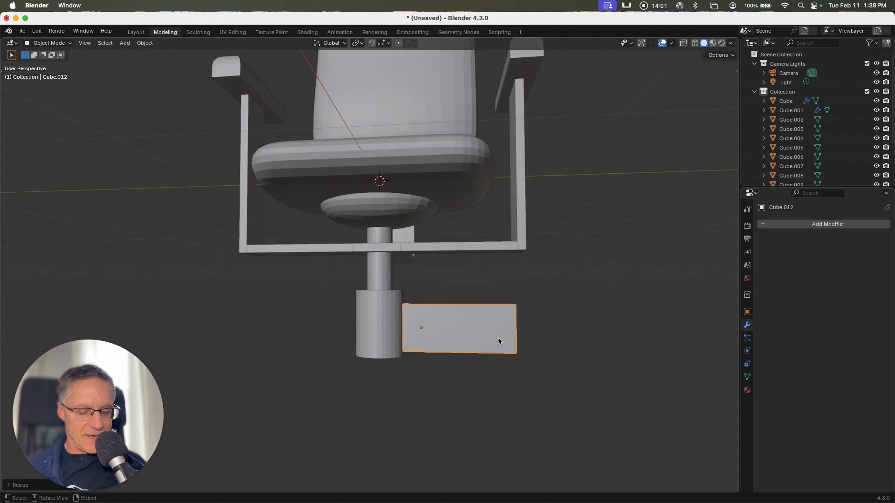
key(s)
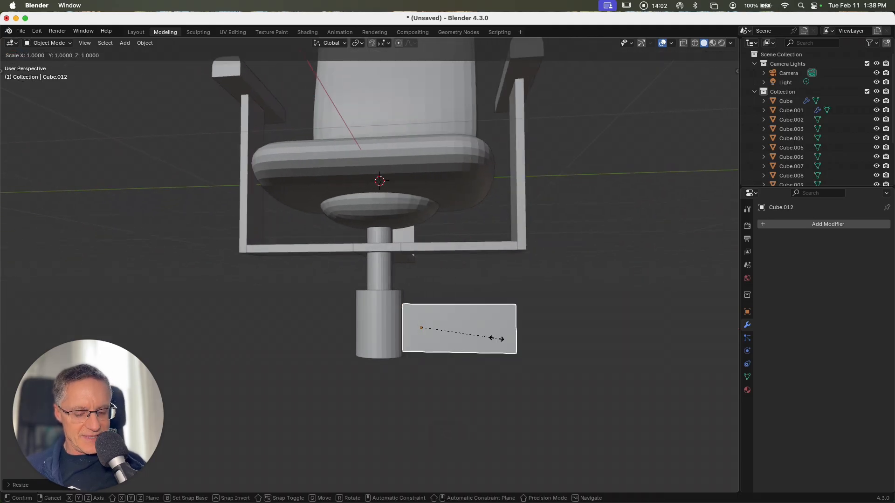
key(z)
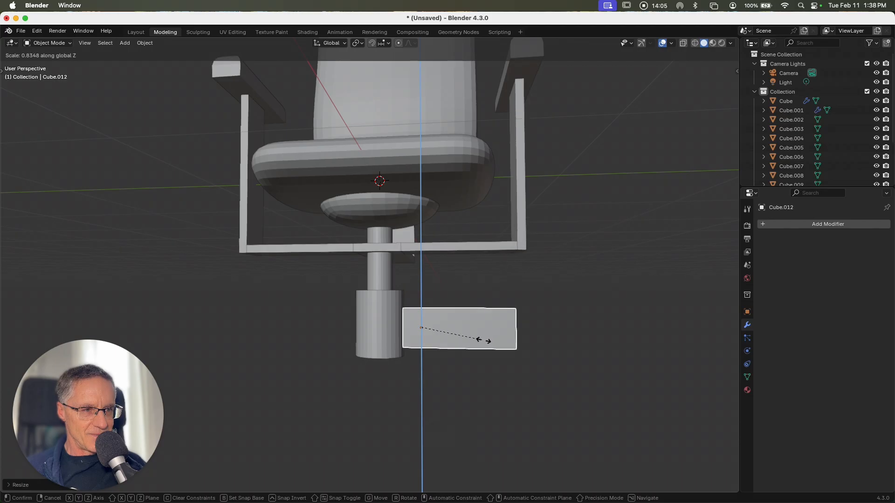
click(470, 342)
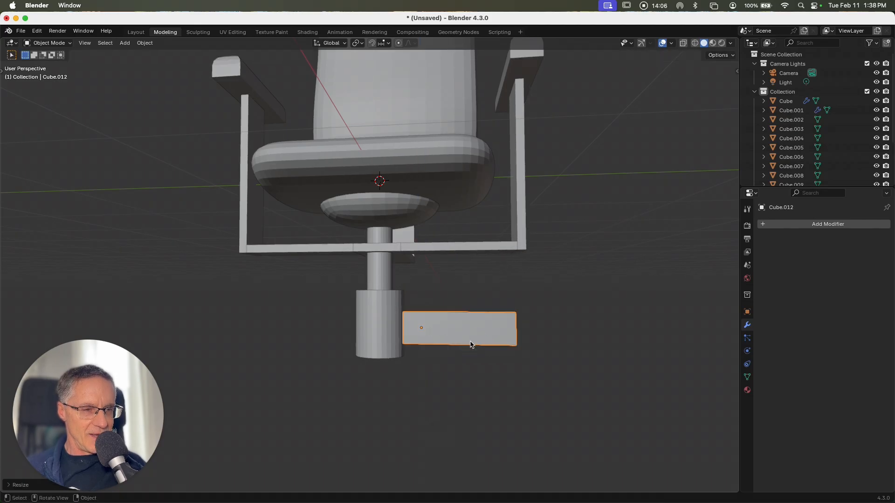
key(ctrl+a)
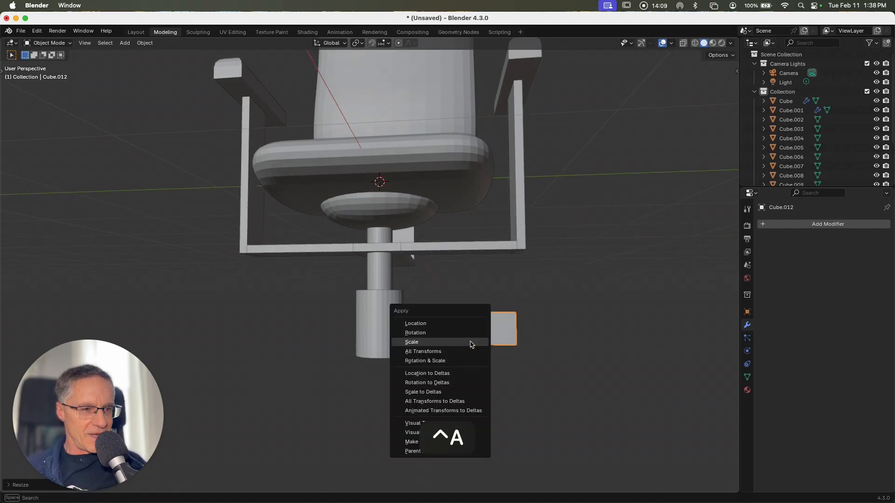
click(471, 344)
Add two evenly spaced loop cuts across the leg bar's length in Edit Mode.
key(Tab)
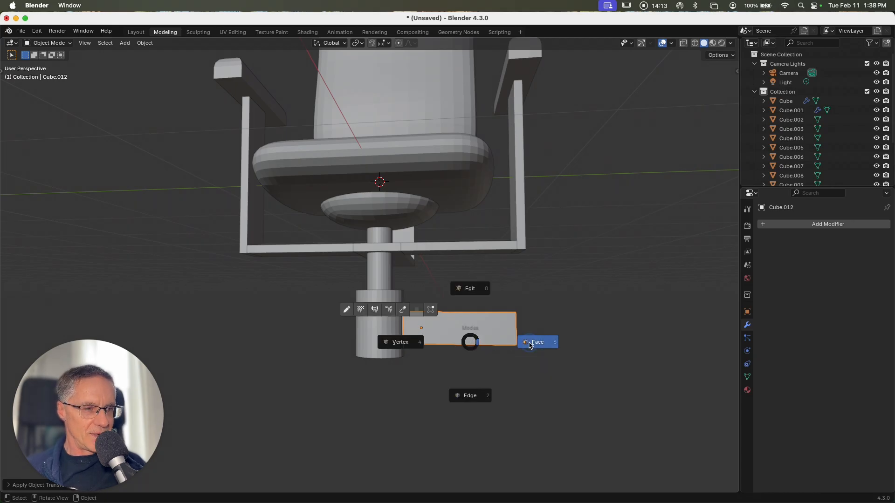
click(529, 343)
key(super)
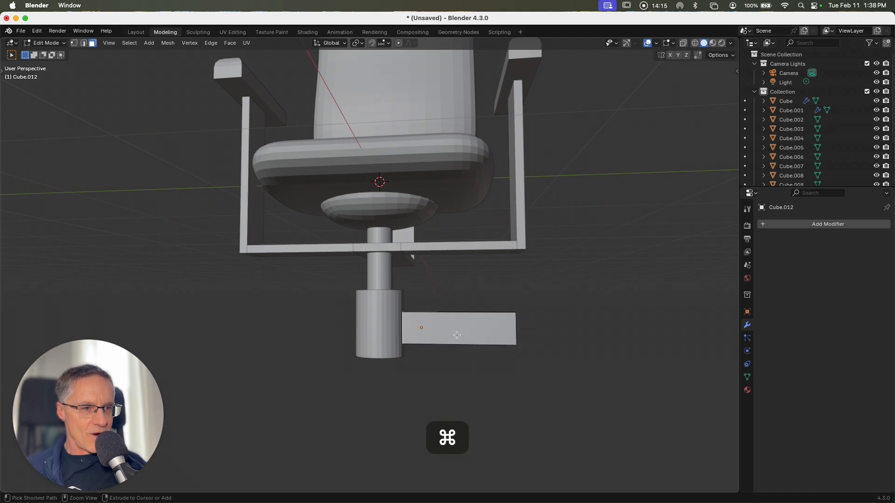
key(super+r)
scroll(456, 333, up, 1)
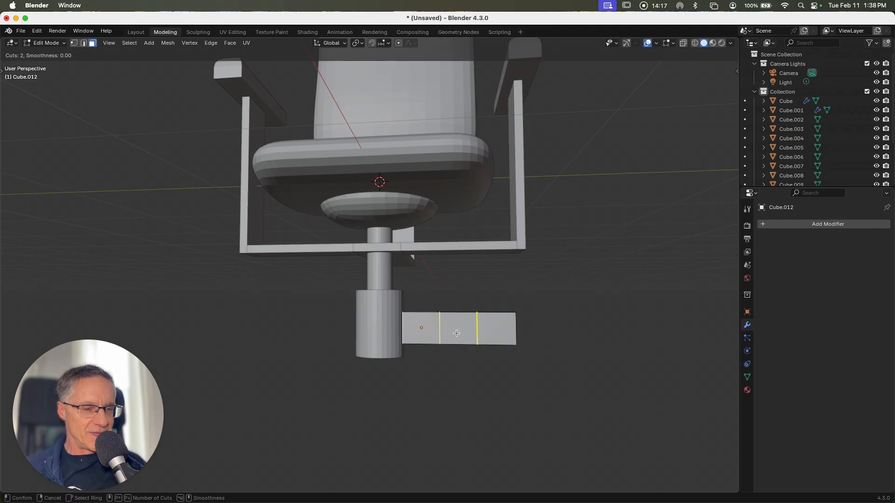
click(456, 334)
right_click(457, 333)
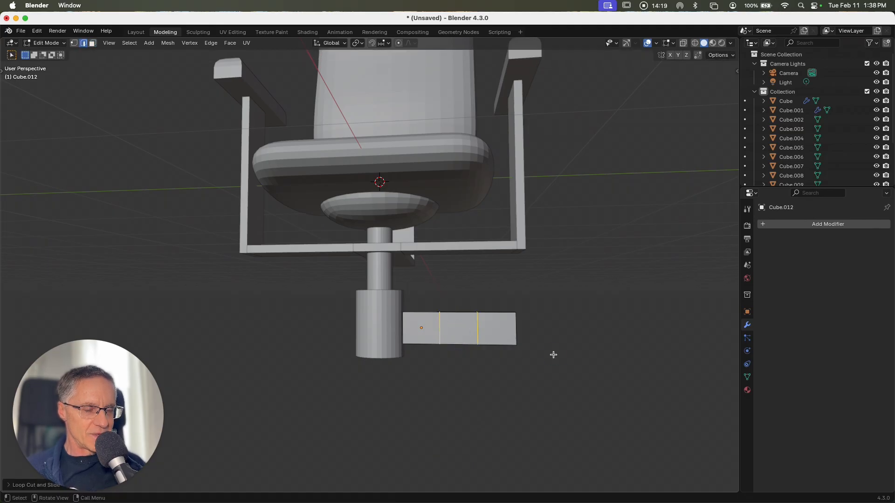
click(553, 354)
Move the upper and lower faces of the leg's outer segment down about 1.46 inches along global Z, then return to Object Mode.
scroll(540, 349, up, 5)
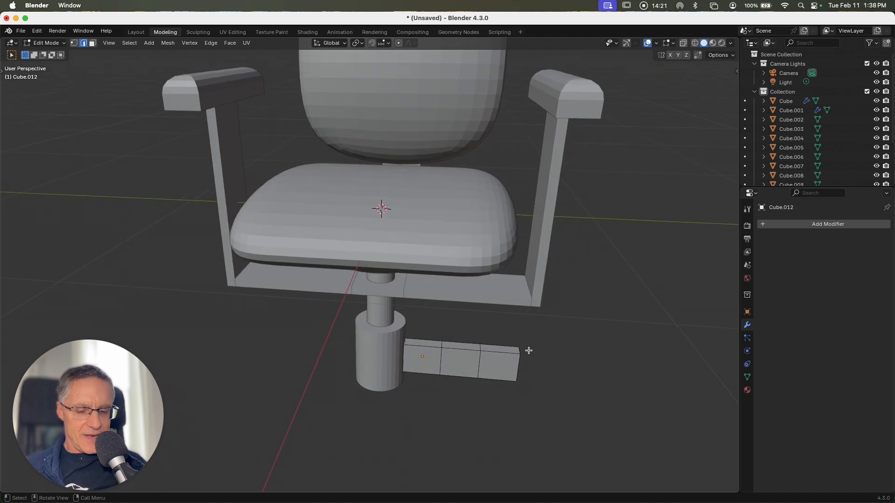
key(Tab)
click(598, 353)
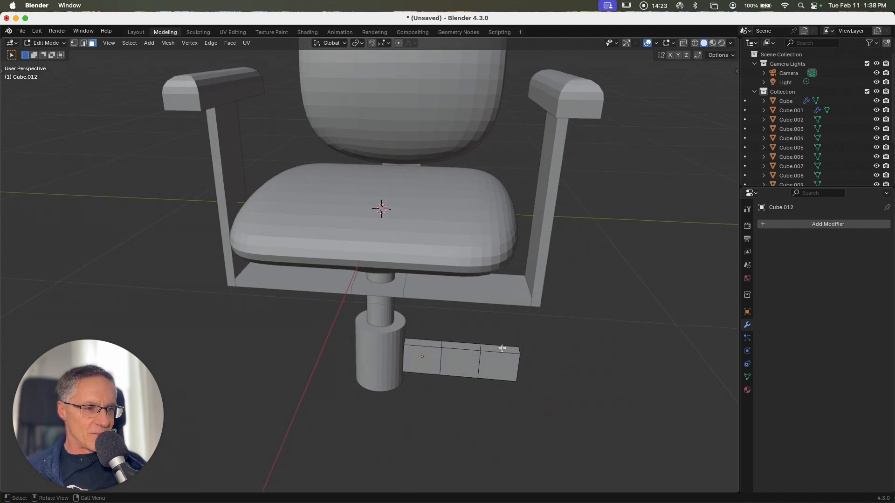
scroll(504, 354, up, 10)
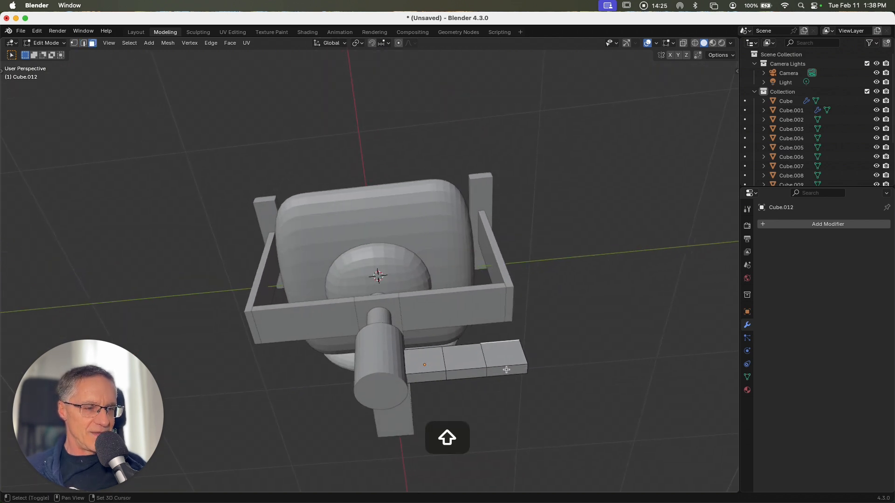
scroll(506, 370, down, 10)
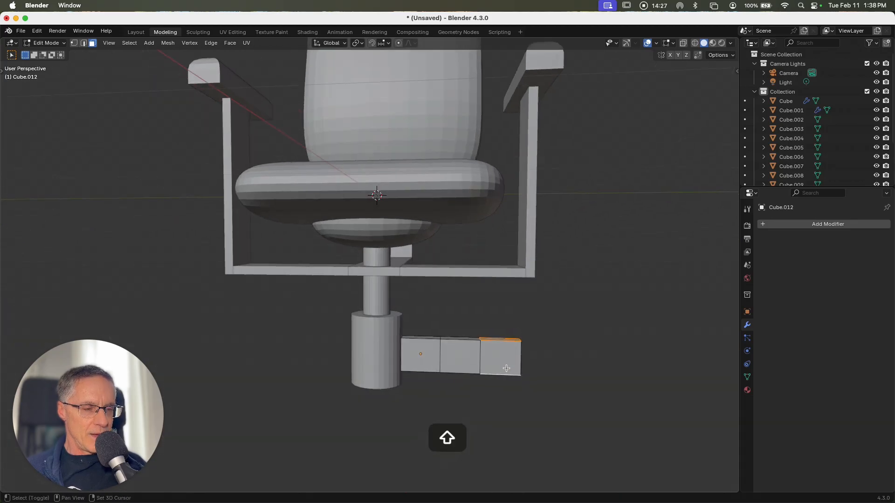
shift+scroll(506, 368, down, 4)
key(g)
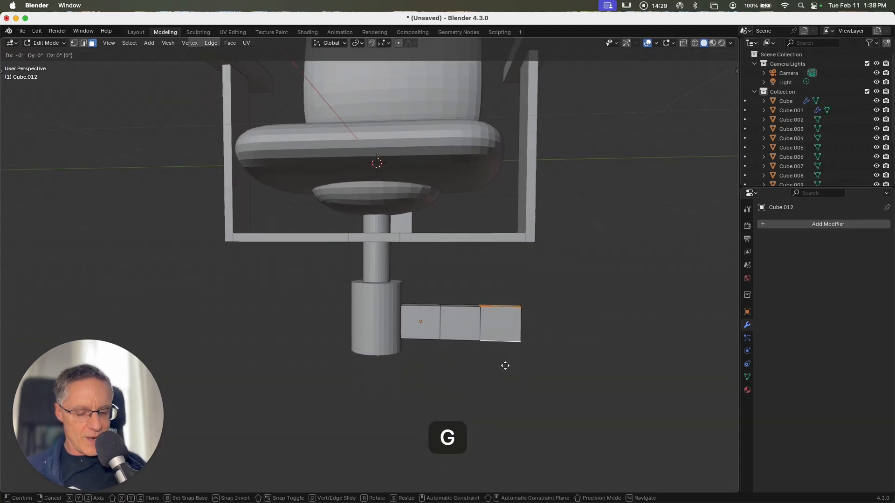
key(z)
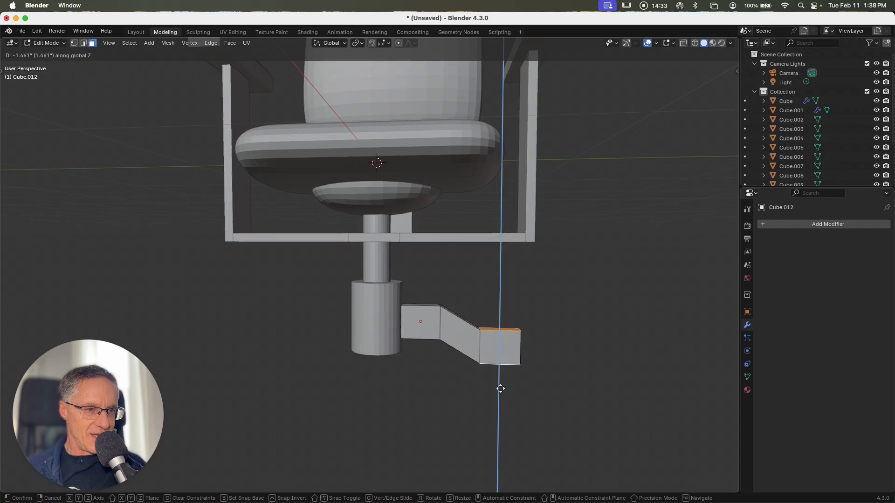
click(500, 388)
shift+scroll(530, 374, right, 5)
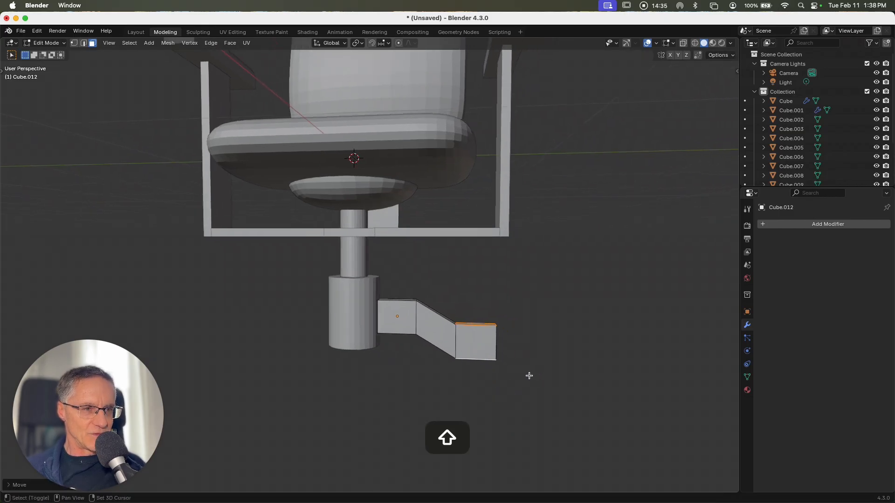
ctrl+scroll(528, 375, down, 3)
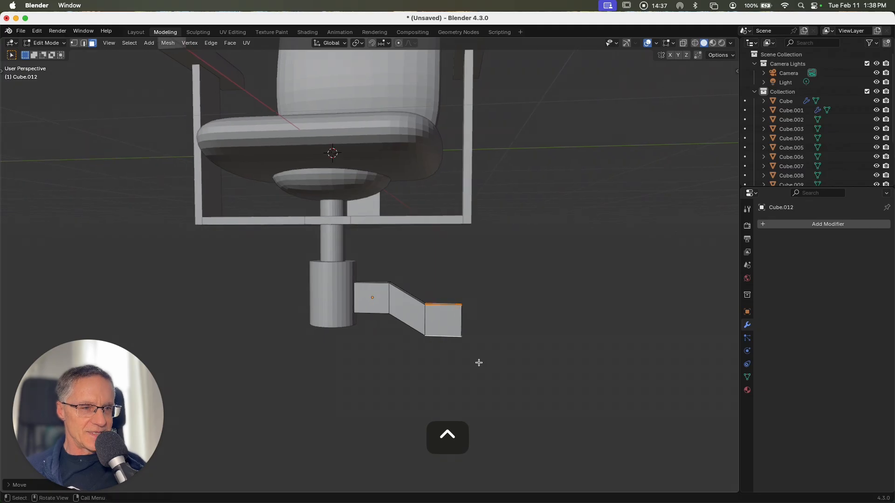
key(Tab)
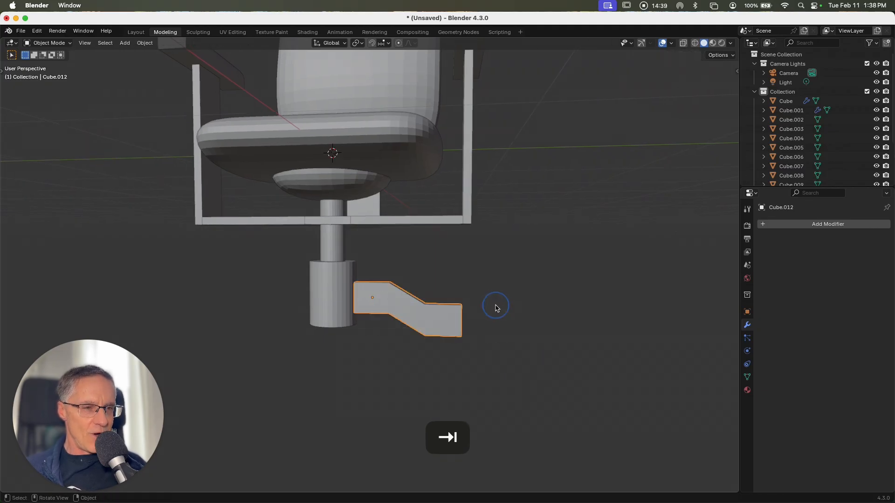
Duplicate the hub cylinder in place and rotate the copy 90° about global Y.
click(341, 301)
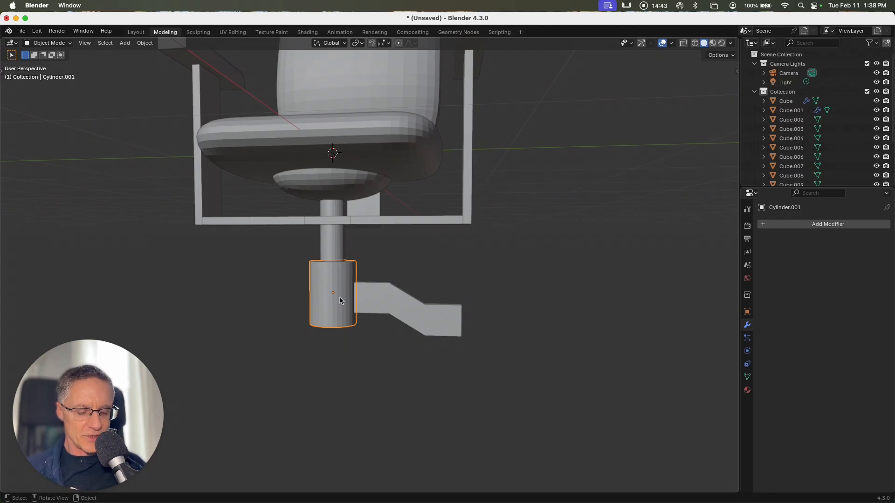
key(shift+d)
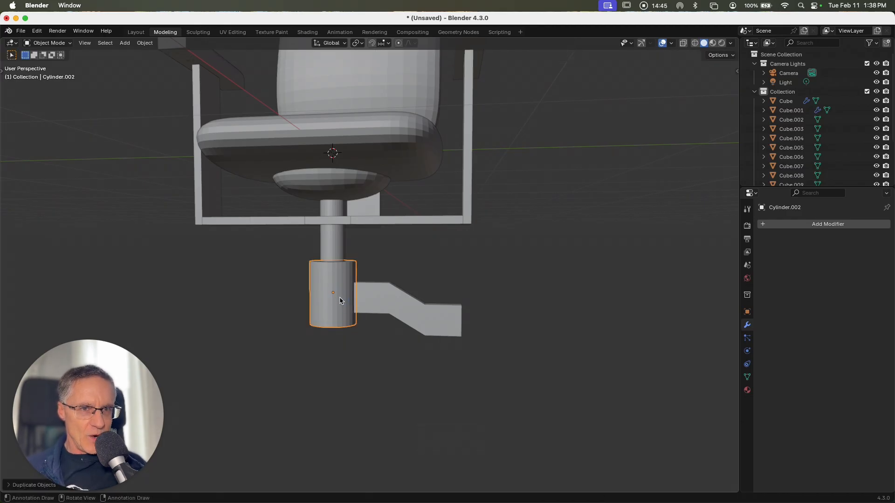
key(r)
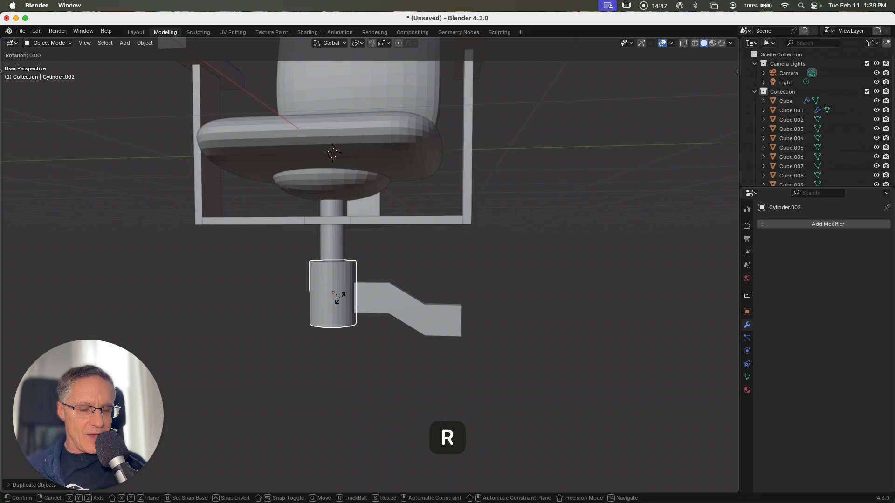
text(y90)
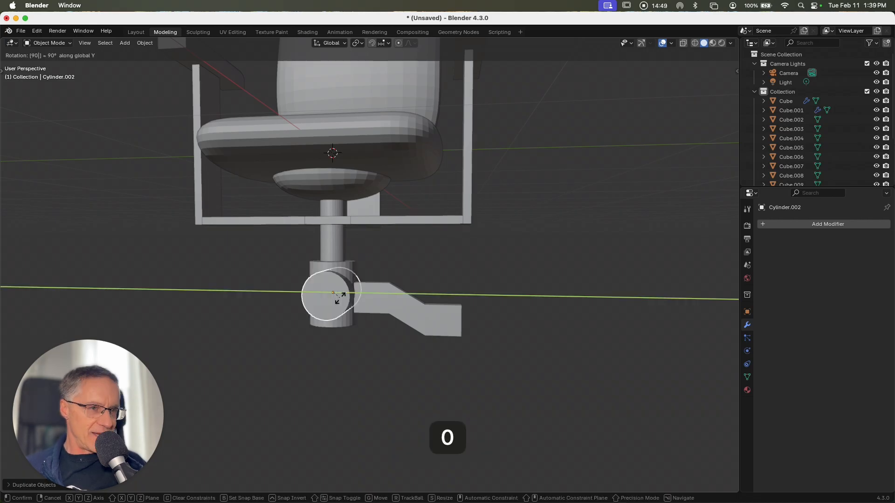
key(Return)
Scale the rotated cylinder along global X to about half its width for a caster wheel.
middle_drag(340, 297, 341, 301)
key(s)
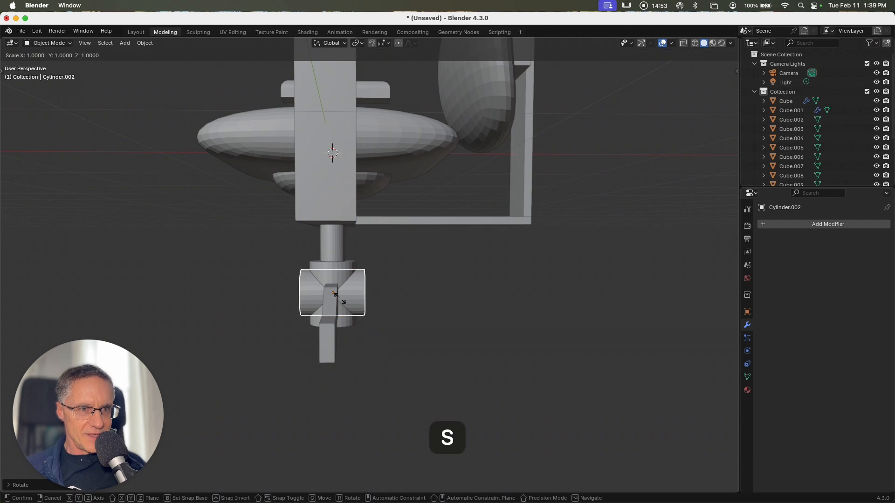
key(x)
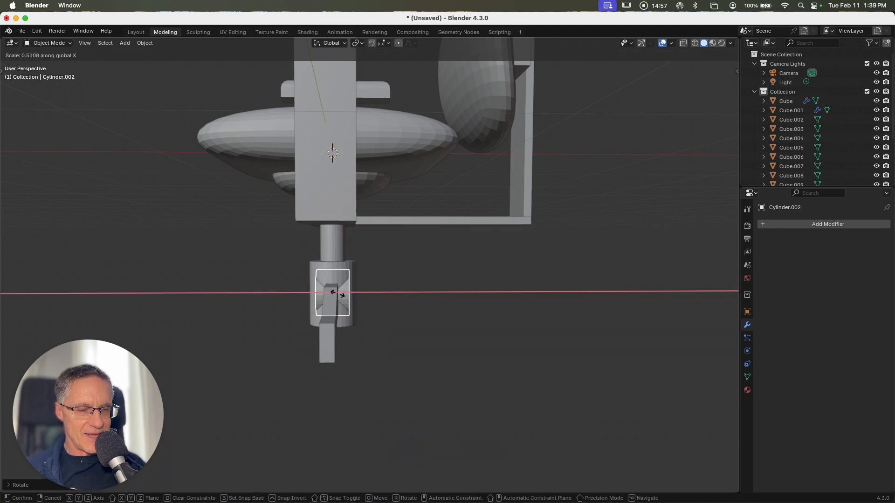
click(338, 295)
scroll(337, 297, left, 10)
scroll(337, 297, left, 2)
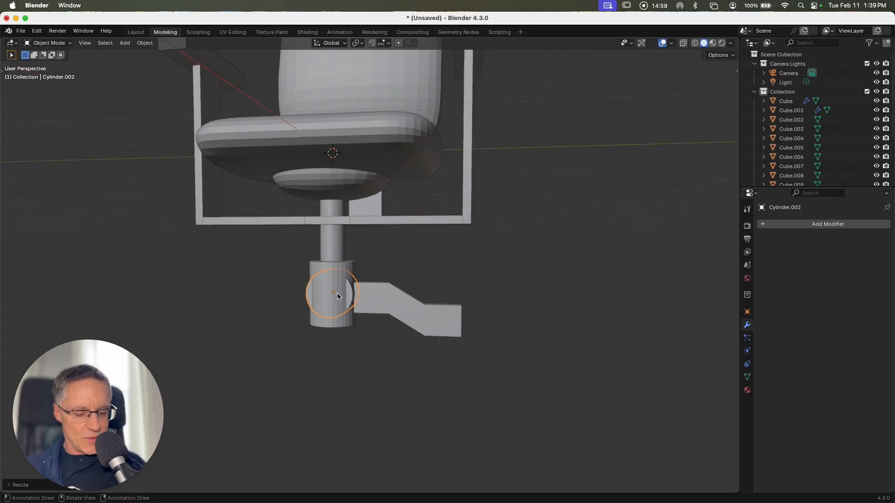
Move the wheel cylinder along global Y to the leg's outer end and lower it along global Z to just below the leg.
key(g)
key(y)
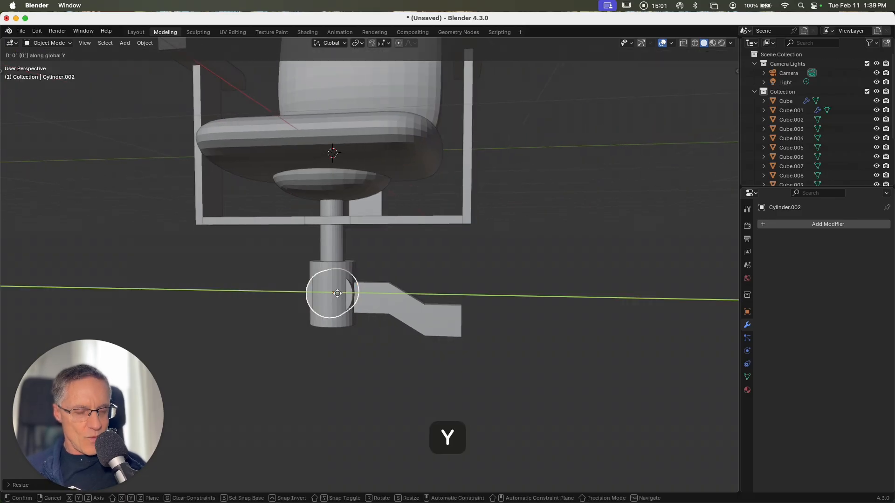
click(443, 307)
key(g)
key(z)
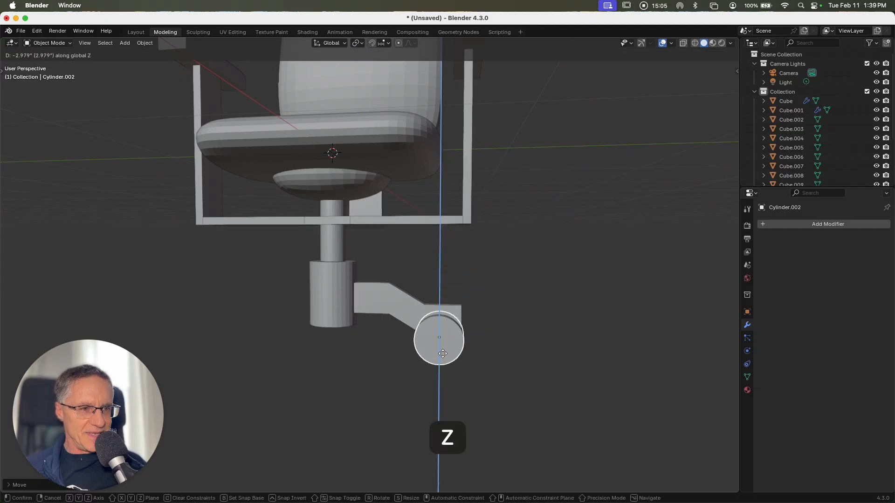
click(445, 380)
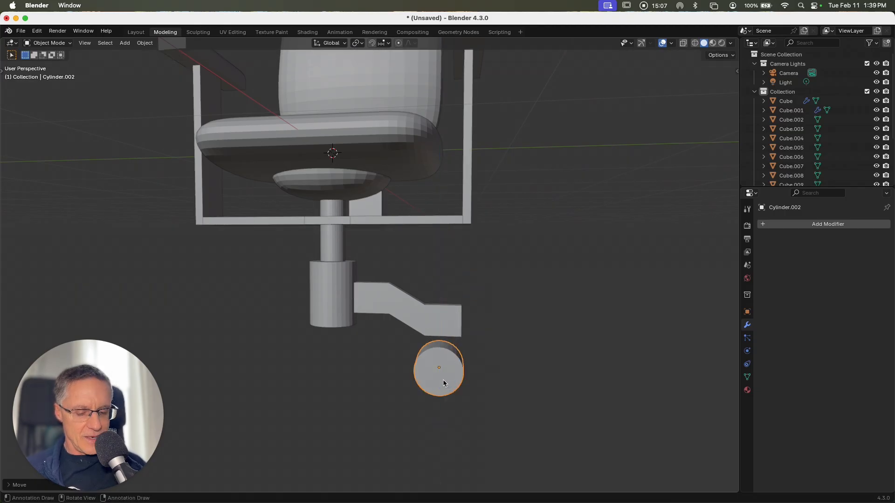
key(g)
key(y)
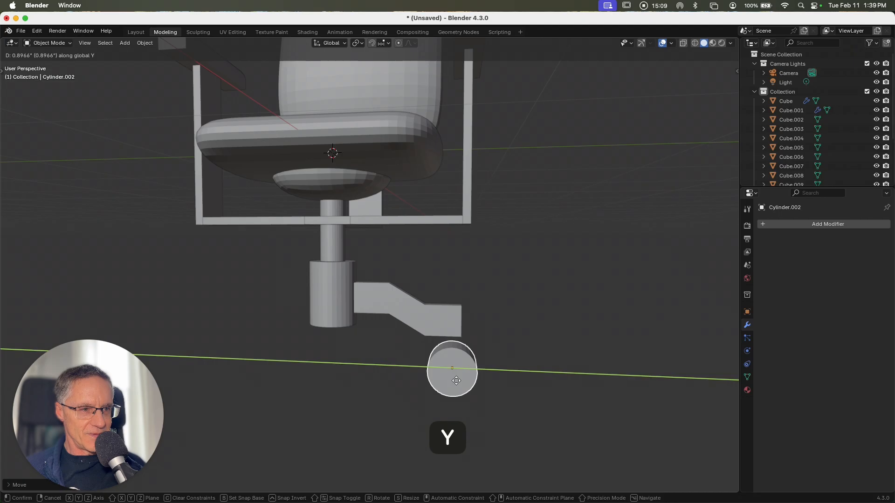
click(454, 379)
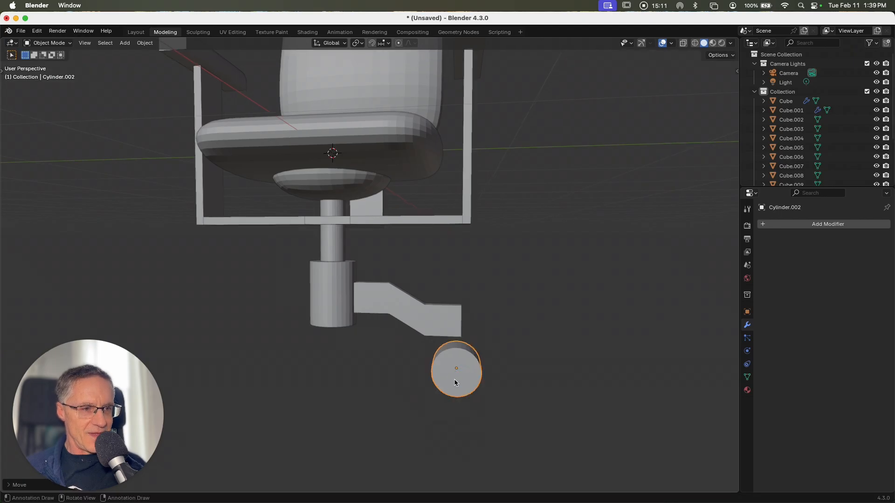
Scale the wheel cylinder down slightly overall and narrow it a little more along global X.
middle_drag(454, 378, 456, 382)
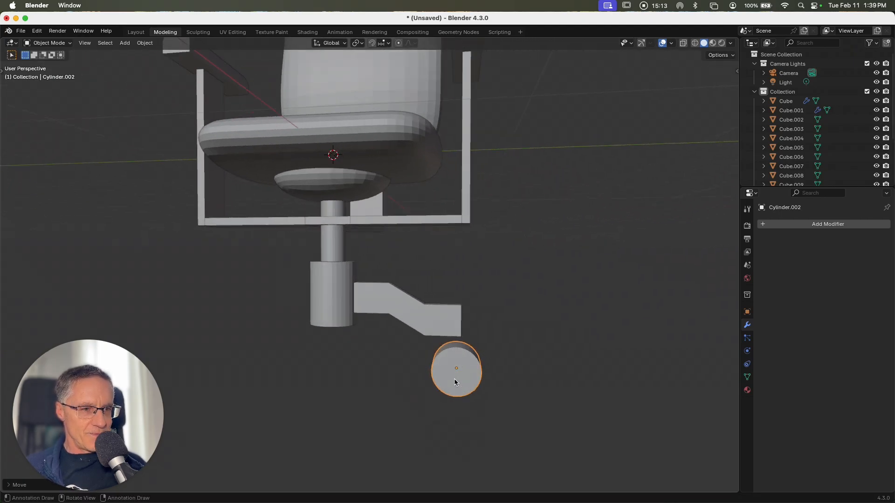
key(s)
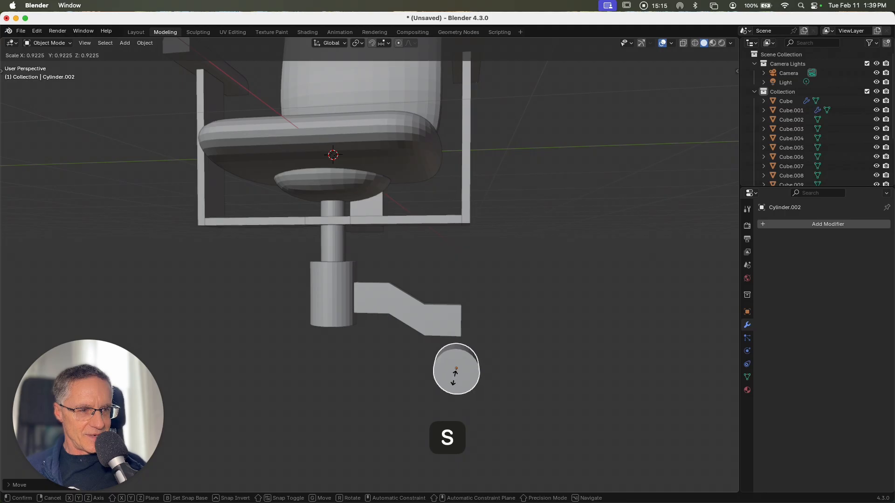
click(456, 376)
middle_drag(455, 377, 459, 379)
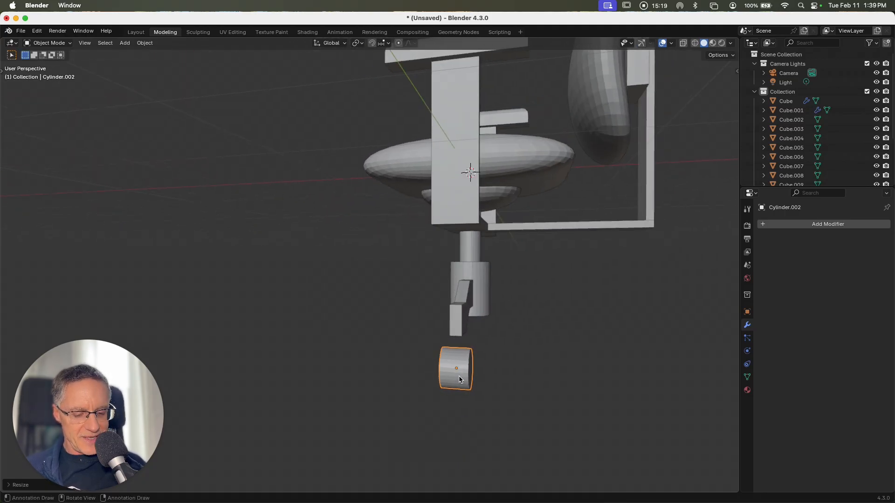
key(s)
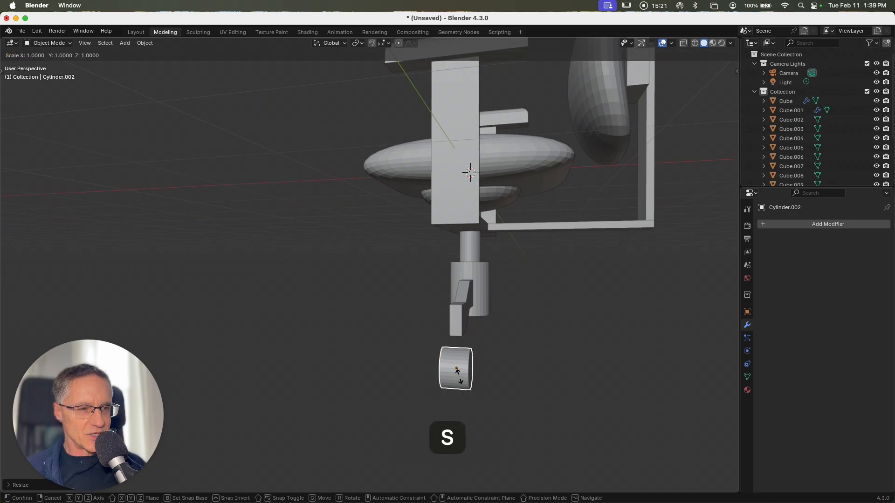
key(x)
click(460, 379)
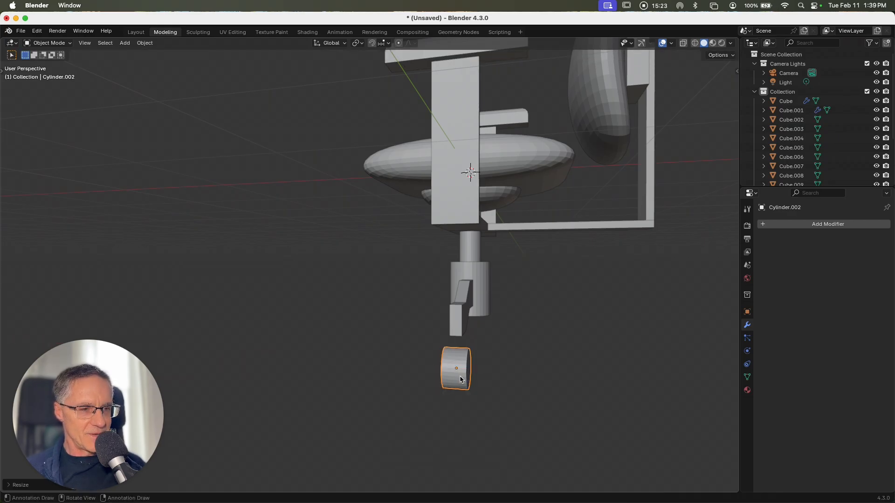
Duplicate the wheel cylinder in place and hide the original, Cylinder.002, in the viewport.
middle_drag(460, 379, 459, 375)
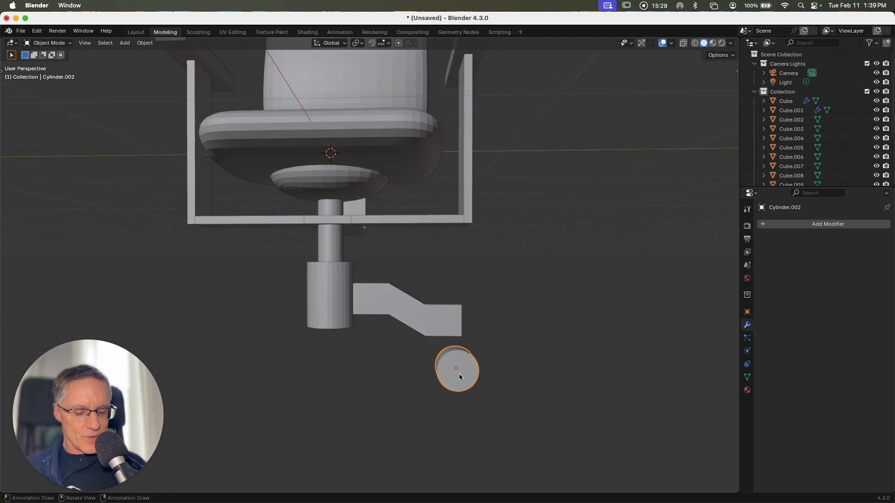
key(shift+d)
right_click(459, 373)
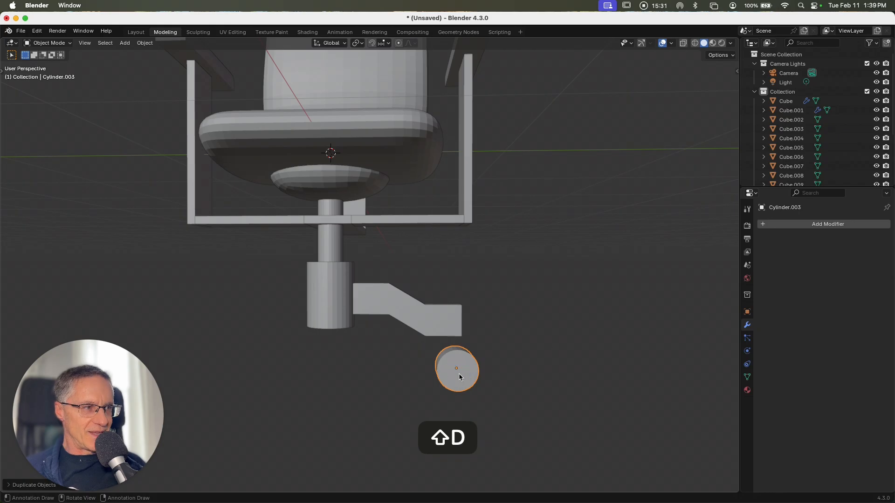
scroll(813, 167, down, 5)
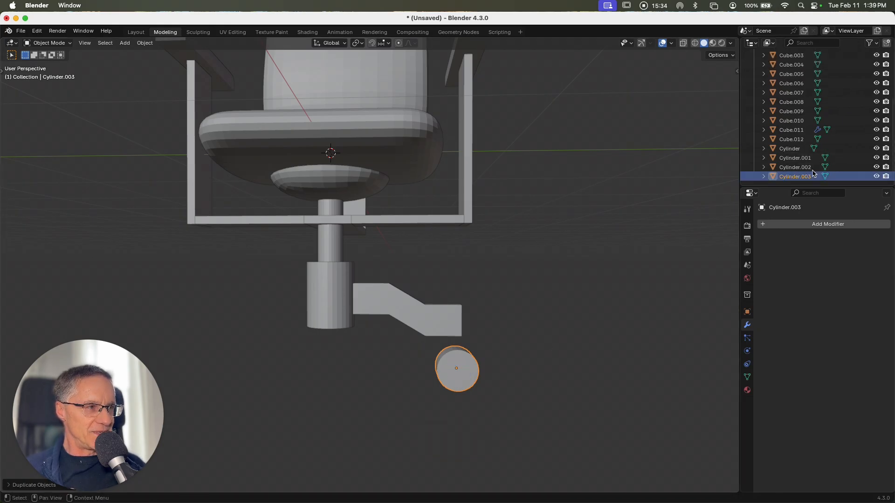
click(876, 166)
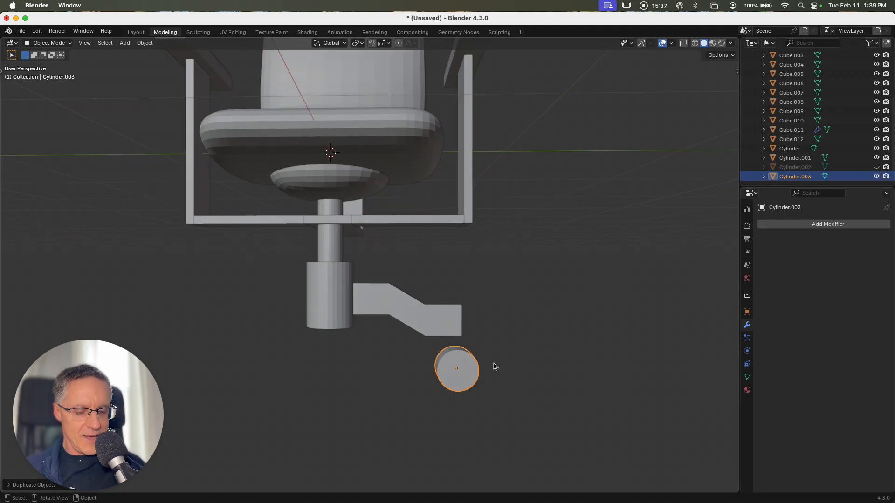
In right orthographic view with X-ray on, delete the lower-half vertices of the duplicated wheel cylinder in Edit Mode.
scroll(495, 366, down, 3)
key(1)
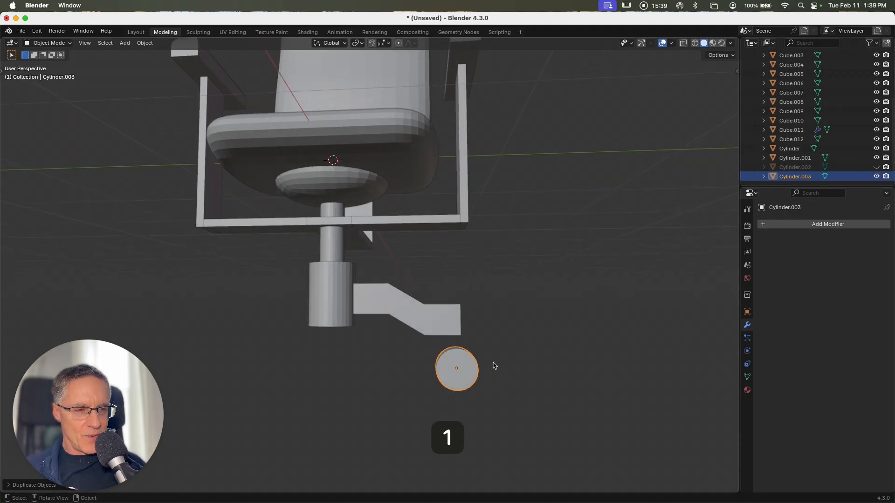
key(3)
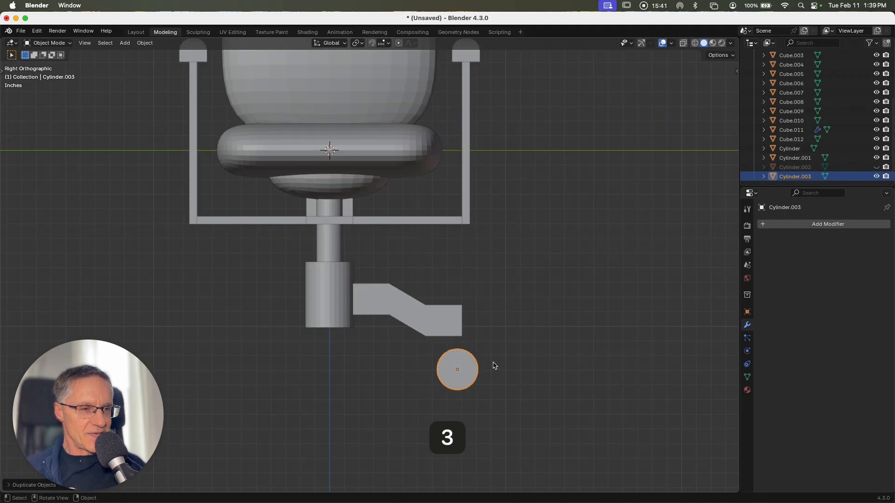
scroll(493, 362, up, 4)
shift+scroll(493, 362, down, 4)
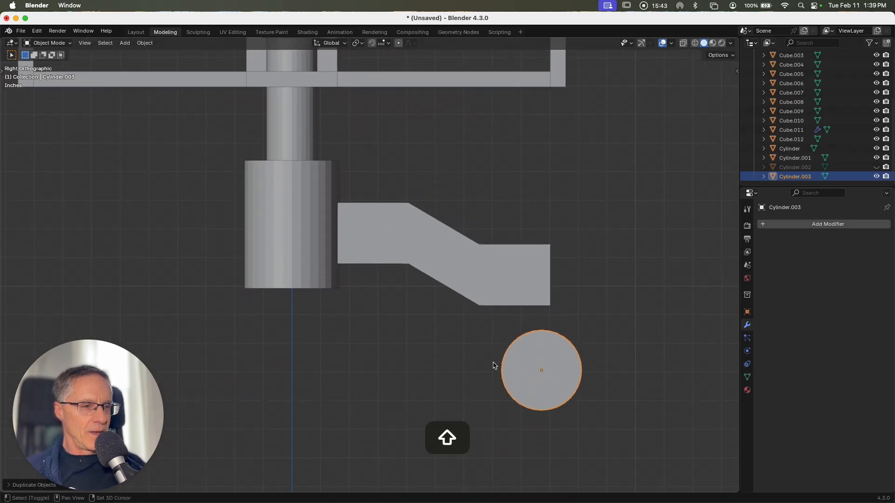
shift+scroll(493, 365, down, 3)
key(Tab)
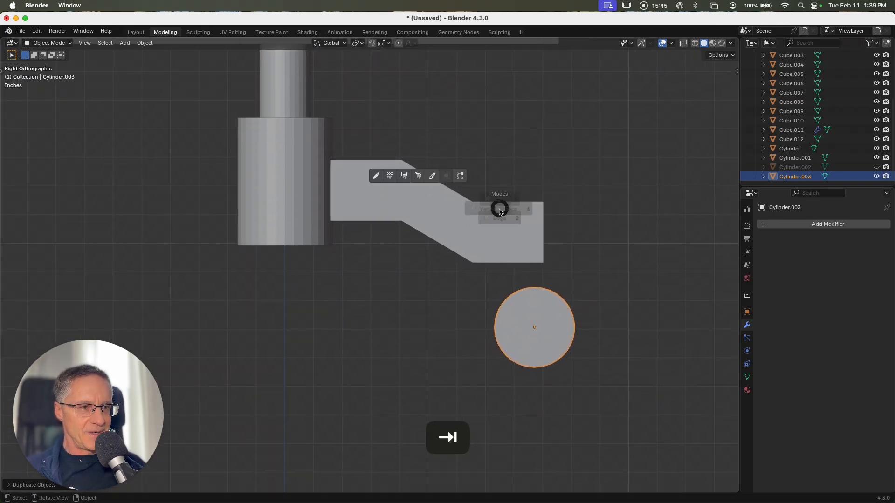
key(Tab)
click(435, 205)
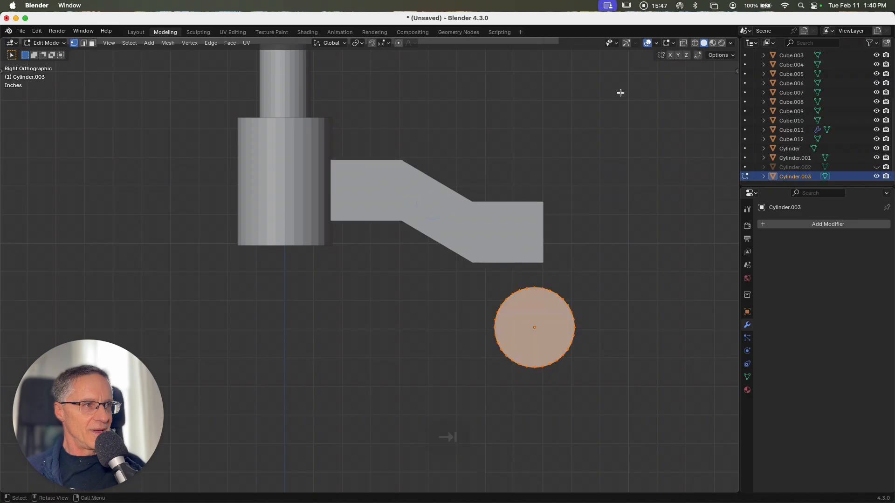
click(683, 43)
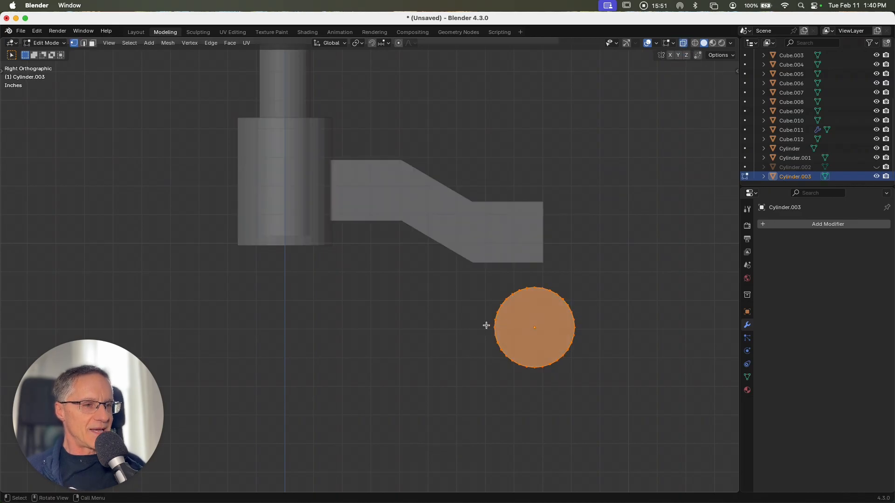
drag(486, 326, 589, 373)
key(x)
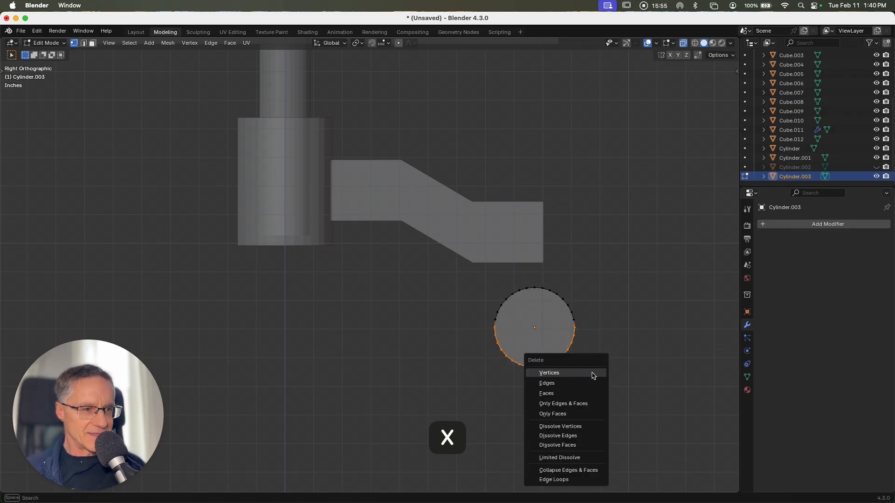
click(593, 375)
Select the arched edge loop on one side of the half cylinder and fill it with a face.
scroll(589, 371, right, 8)
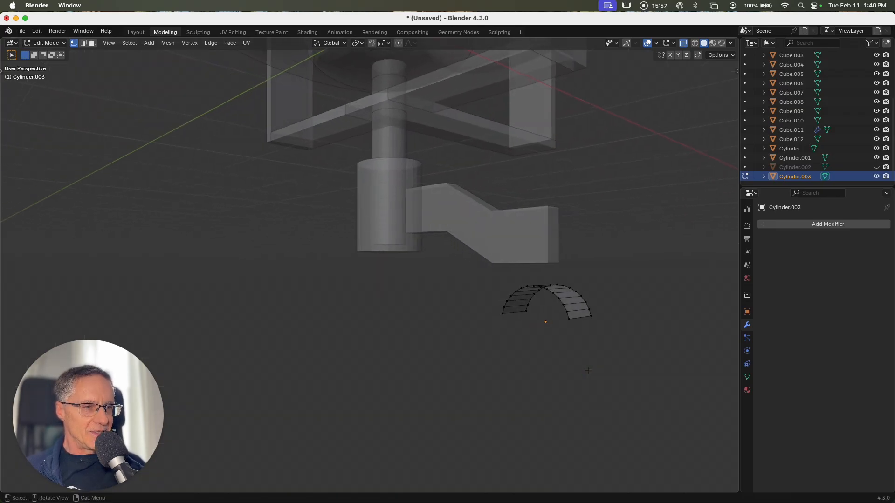
scroll(588, 371, left, 4)
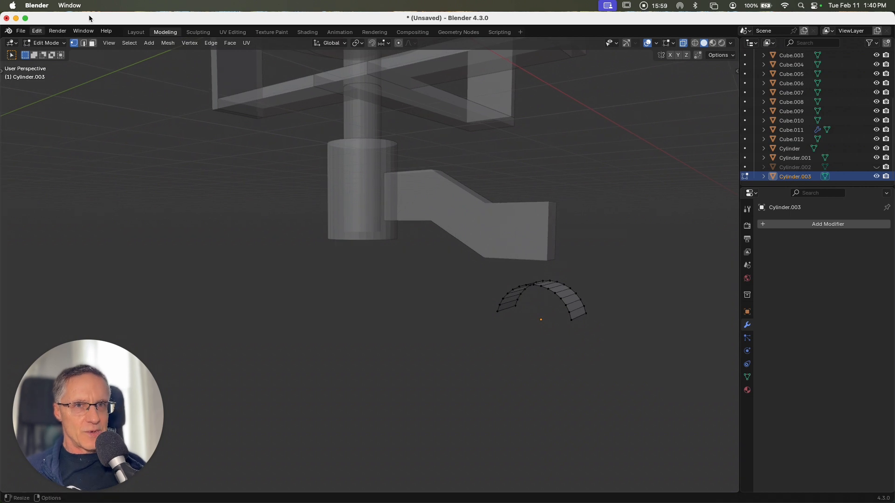
click(84, 43)
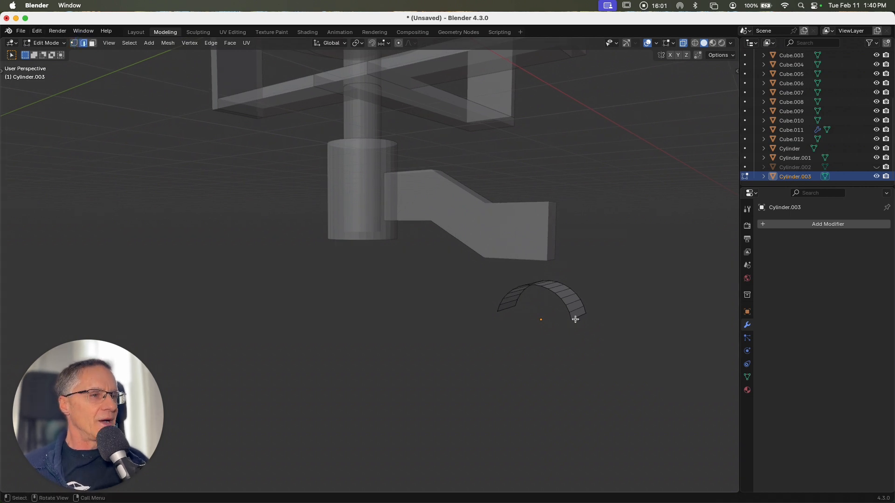
key(alt)
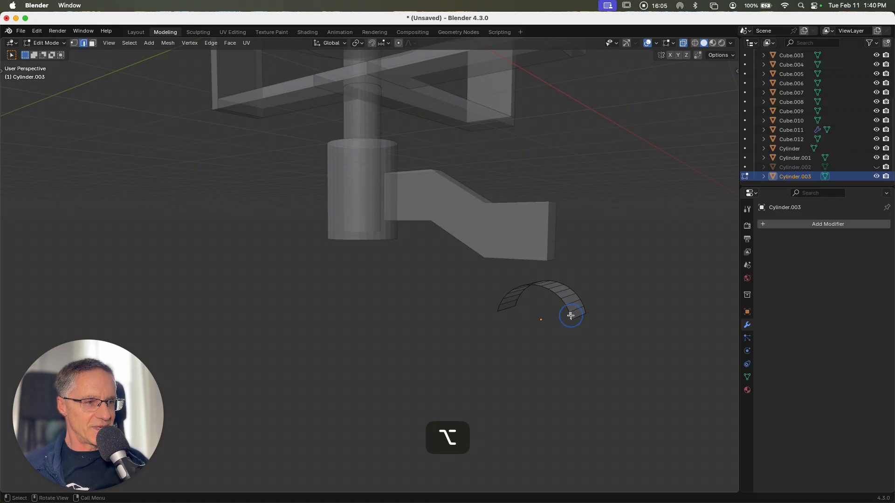
alt+click(569, 314)
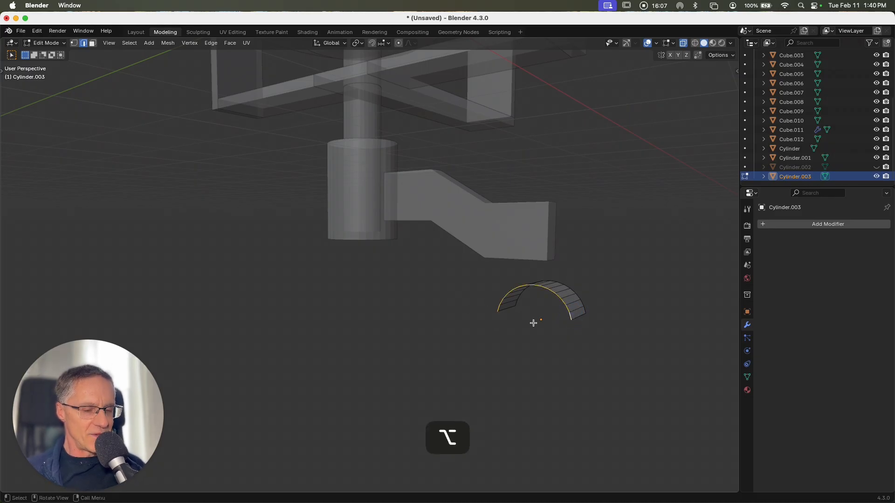
key(f)
scroll(510, 313, right, 10)
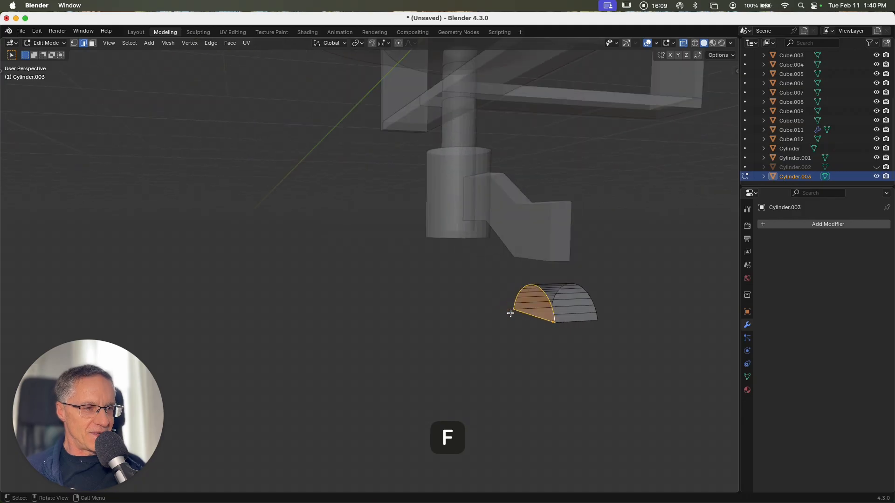
scroll(513, 322, right, 5)
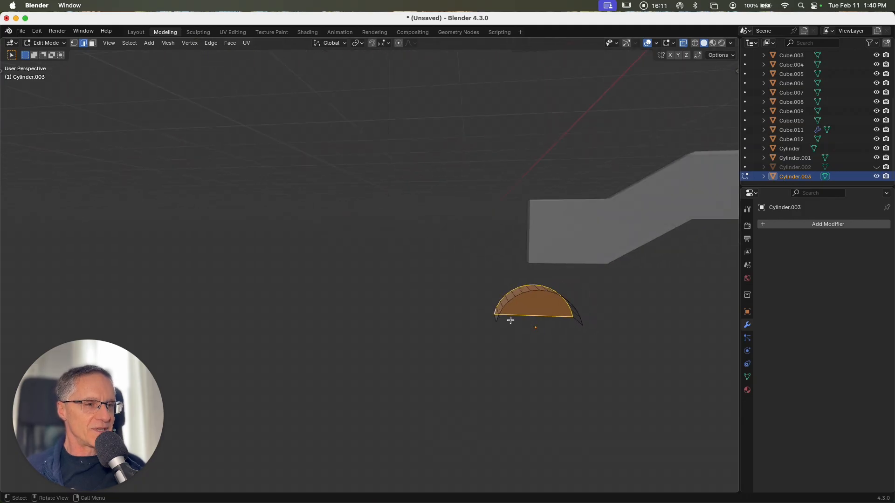
Turn off X-ray display and fill the arched edge loop on the open side of the half cylinder with a face.
click(683, 43)
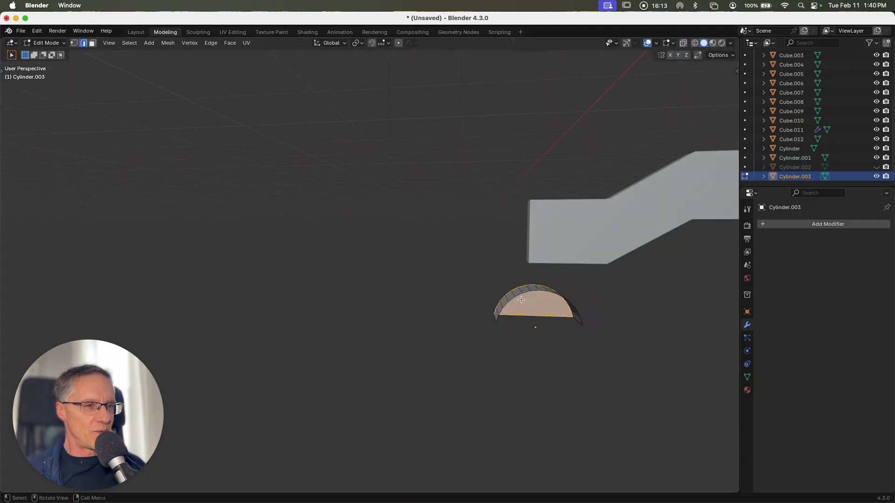
key(alt+a)
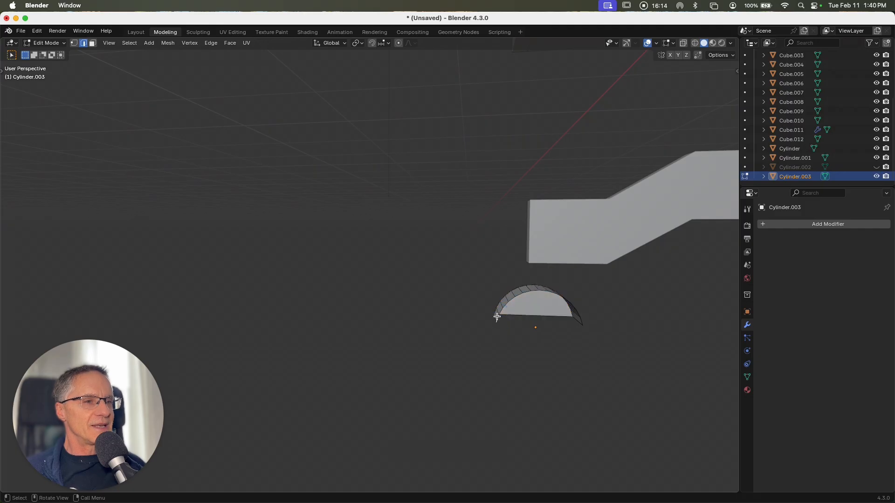
alt+click(496, 317)
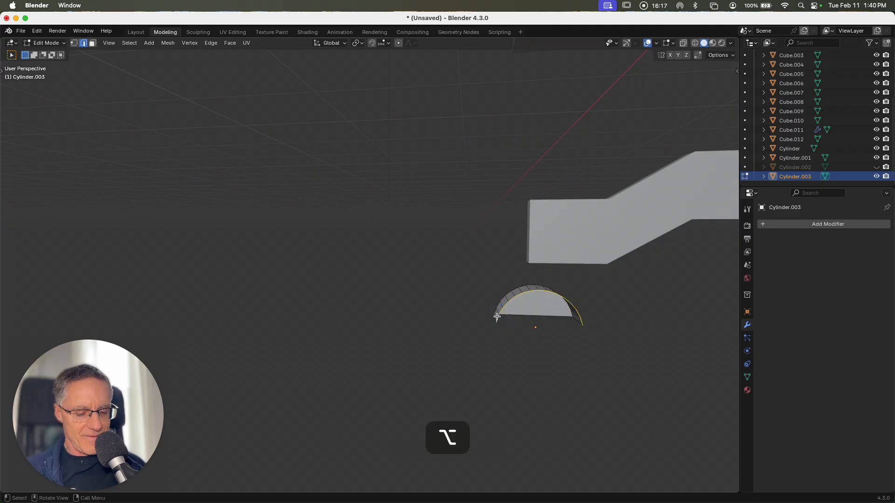
key(f)
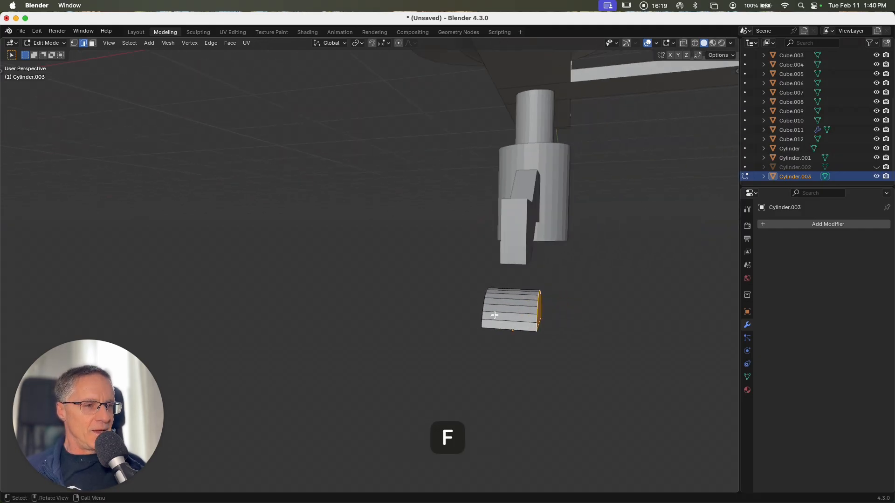
middle_drag(495, 314, 441, 350)
click(502, 324)
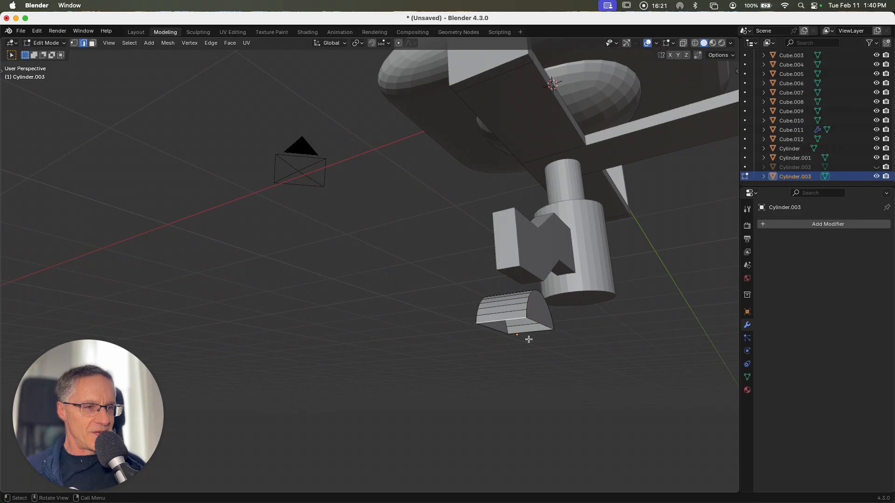
middle_drag(538, 357, 556, 277)
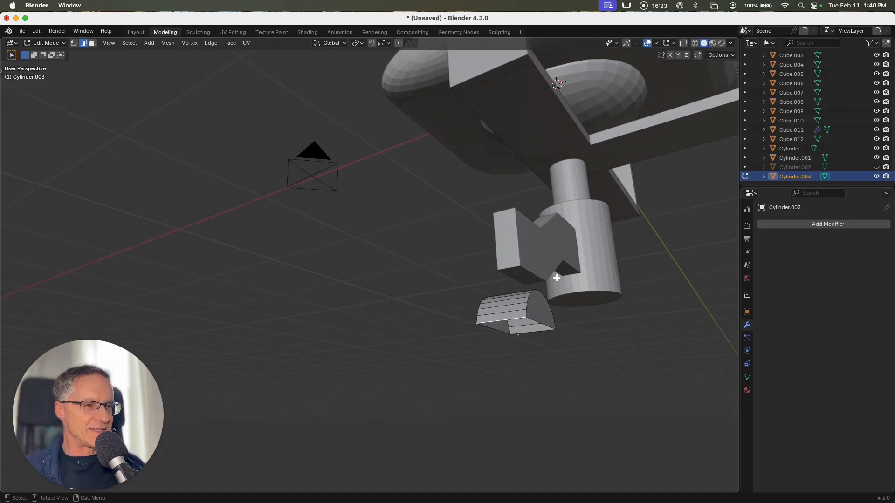
Return to Object Mode and add a Solidify modifier to the half-cylinder wheel cover.
key(Tab)
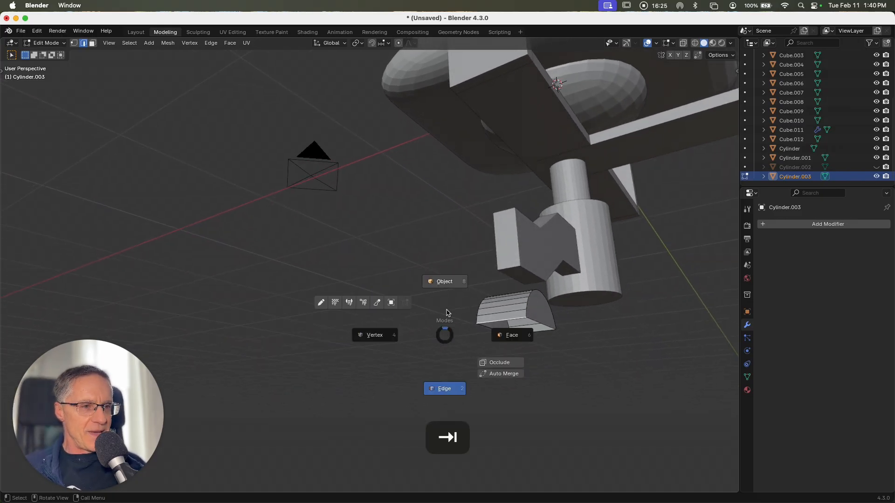
click(448, 283)
click(793, 225)
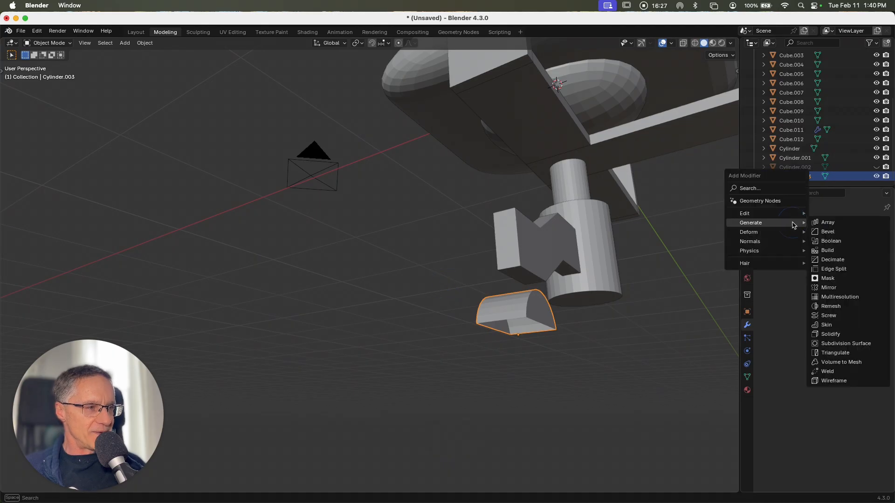
click(830, 334)
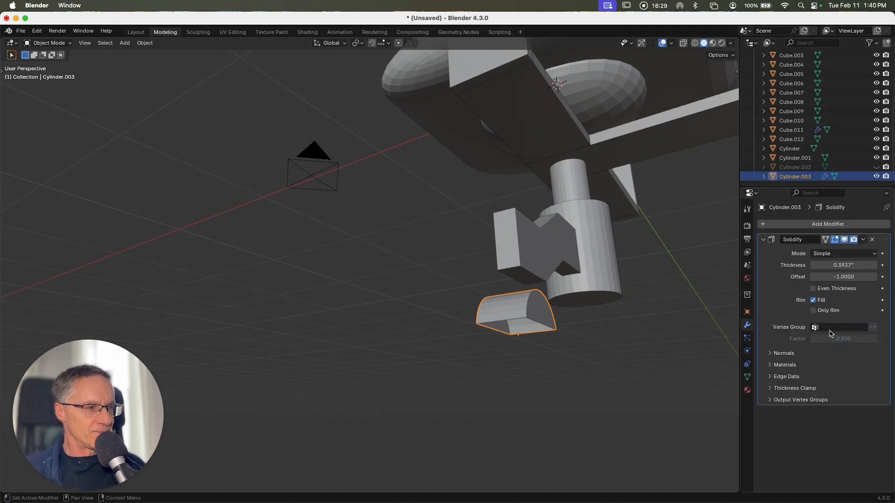
Set the wheel cover's Solidify thickness to 2" and its offset to 1.
click(841, 265)
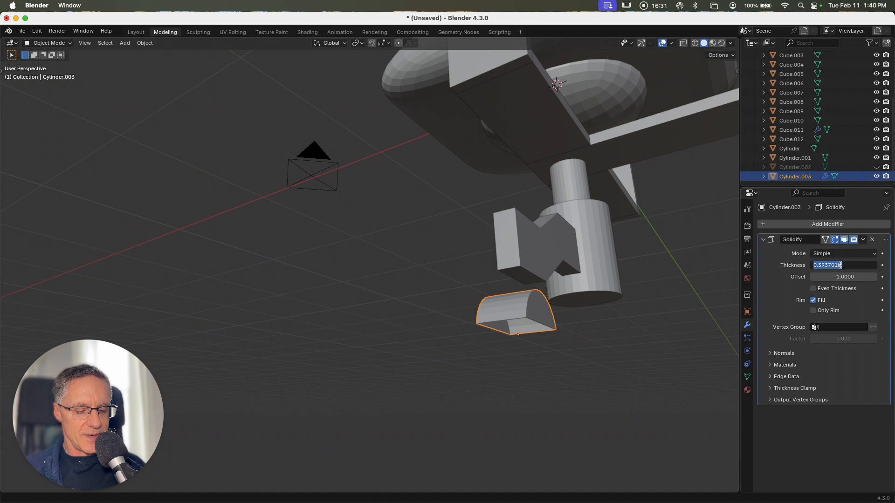
text(2)
key(Tab)
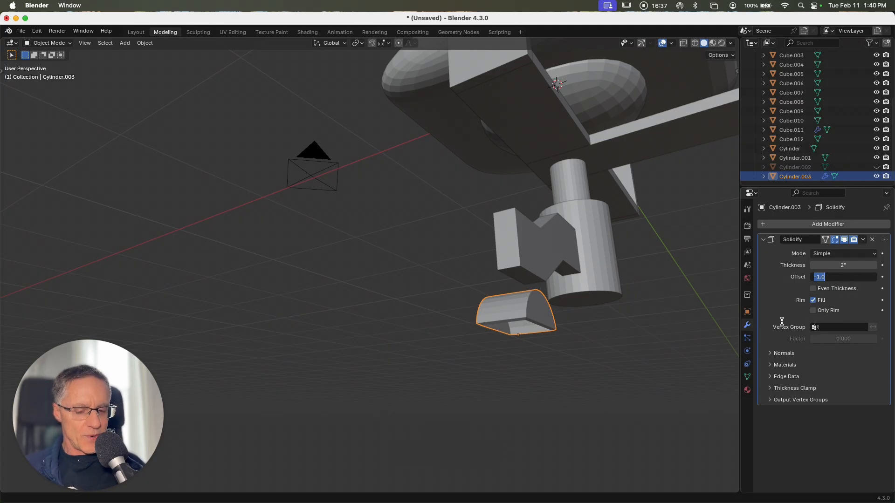
text(1)
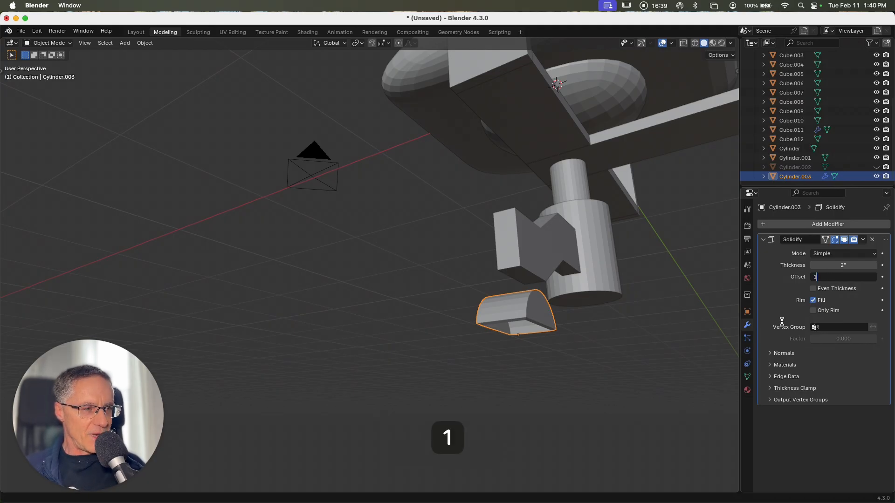
click(649, 342)
scroll(573, 357, down, 10)
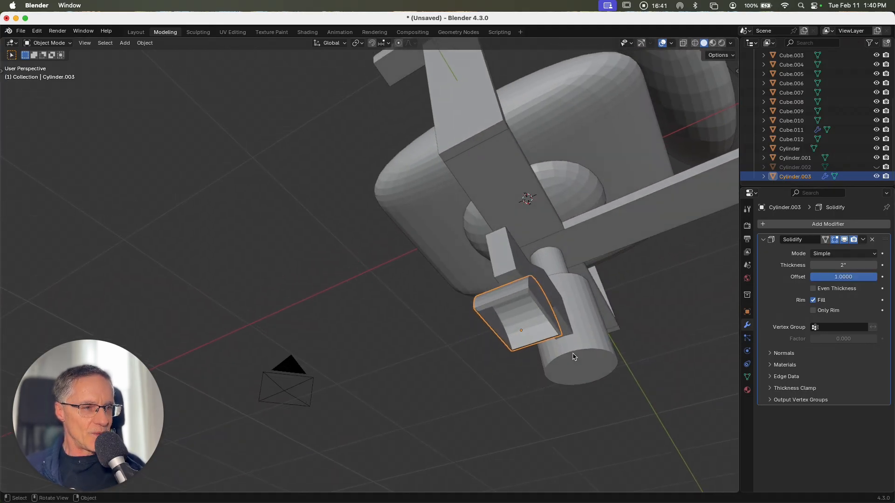
scroll(573, 357, down, 10)
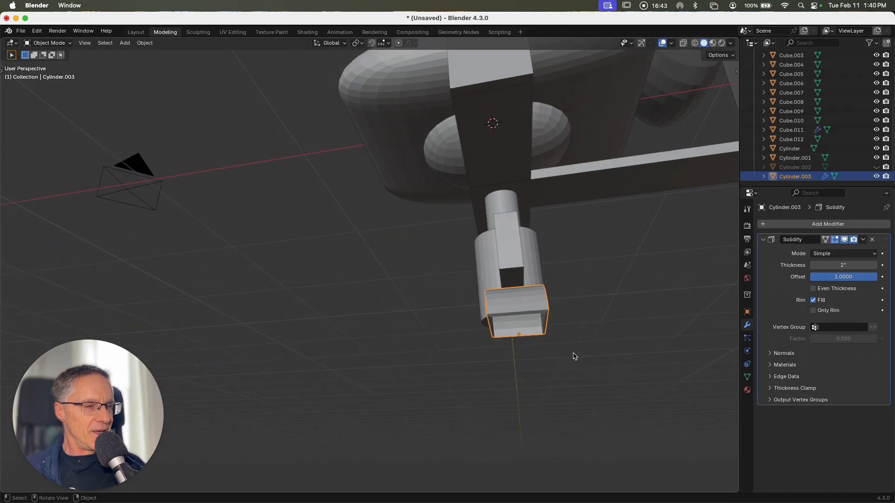
Unhide the wheel, Cylinder.002, and scale the wheel cover up uniformly by a factor of about 1.06.
click(876, 167)
scroll(526, 325, left, 5)
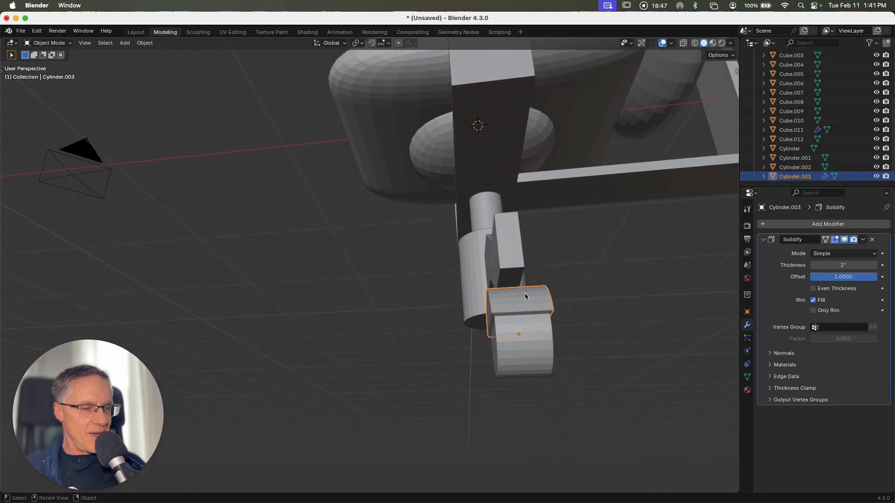
scroll(524, 296, down, 5)
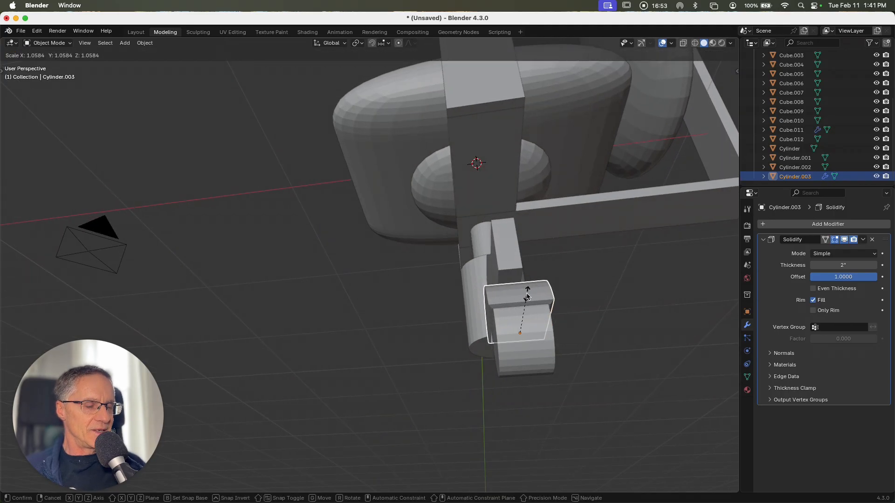
click(527, 297)
Widen the wheel cover slightly along global X so it clears the sides of the wheel.
scroll(527, 297, down, 10)
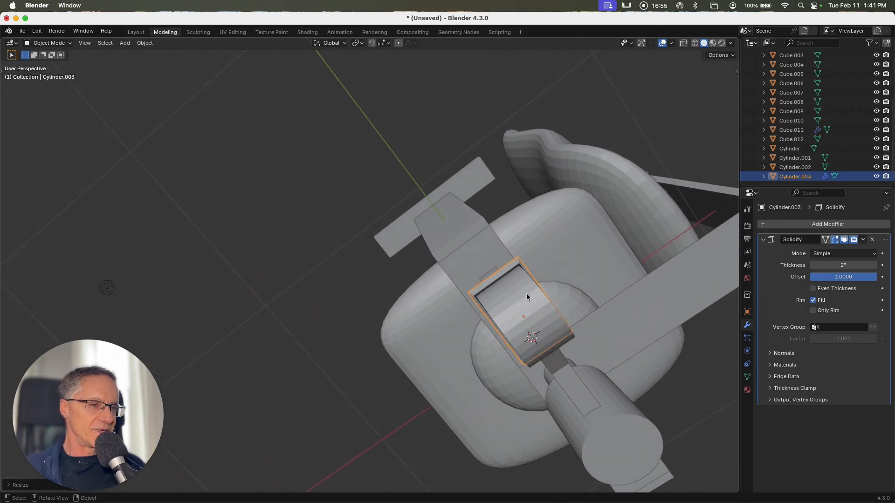
scroll(526, 296, down, 8)
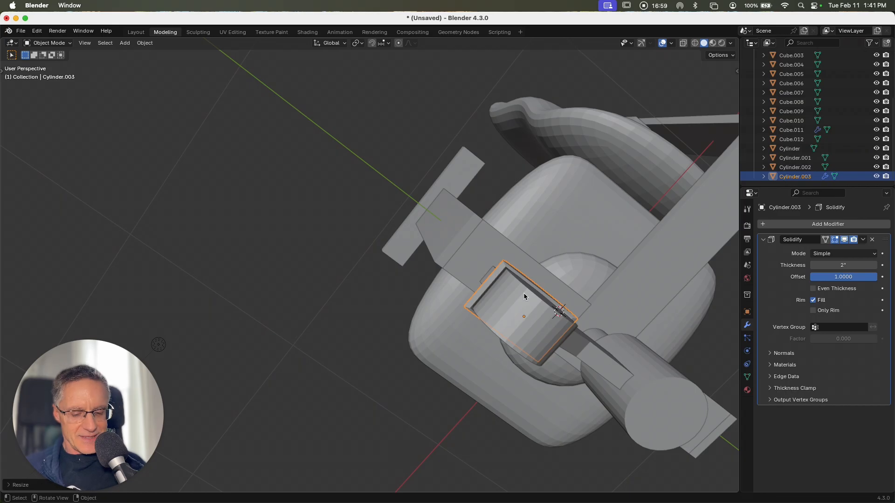
key(s)
key(x)
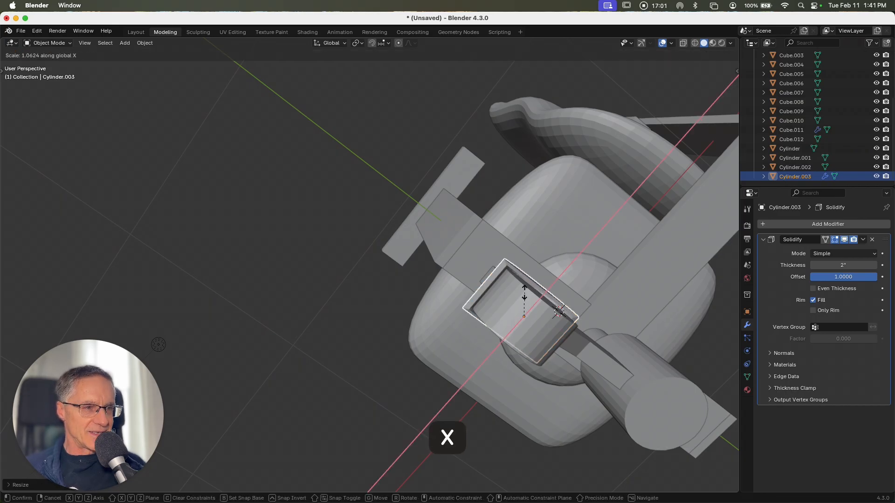
click(523, 292)
scroll(524, 292, right, 5)
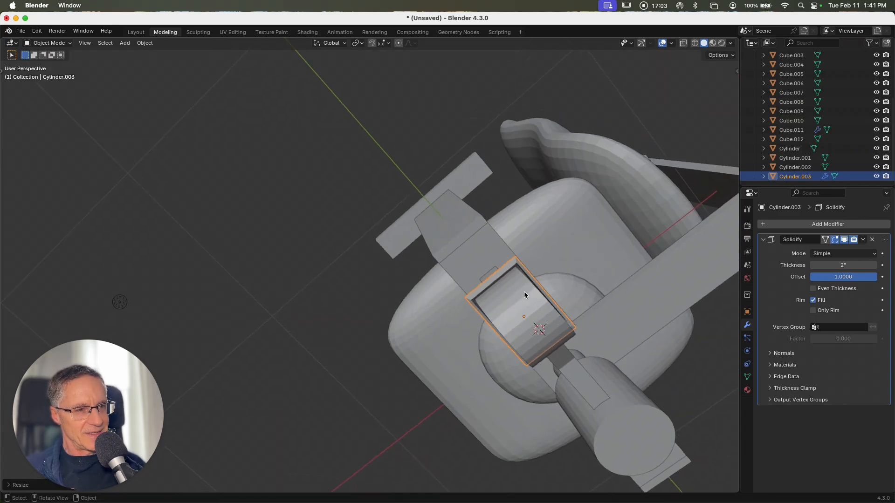
scroll(524, 292, left, 3)
scroll(524, 292, up, 10)
scroll(523, 292, left, 10)
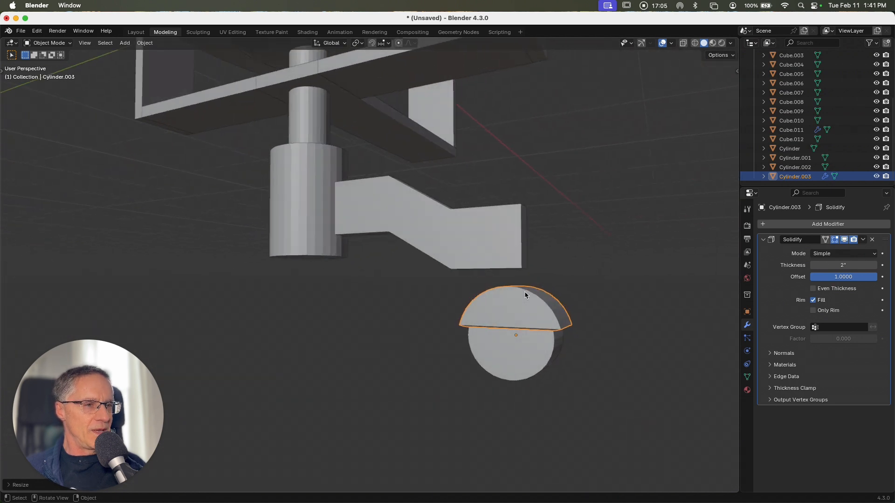
scroll(551, 313, up, 8)
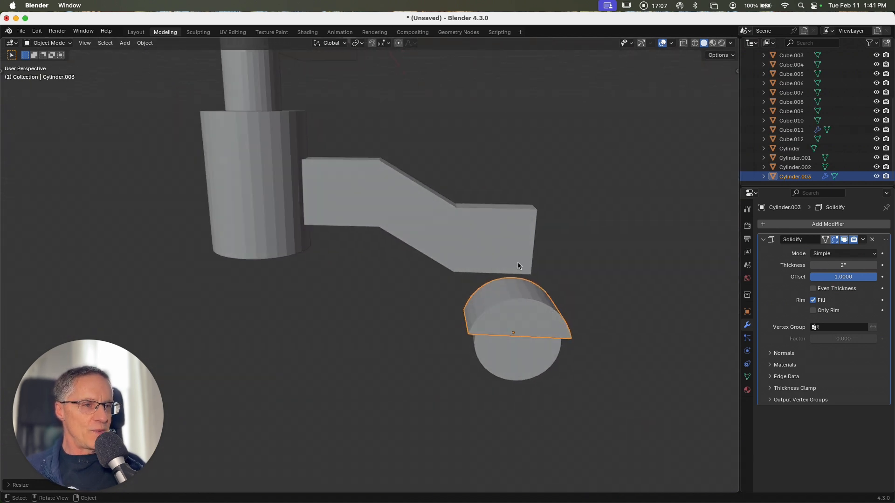
Duplicate the wide central hub cylinder, Cylinder.001, in place.
click(261, 200)
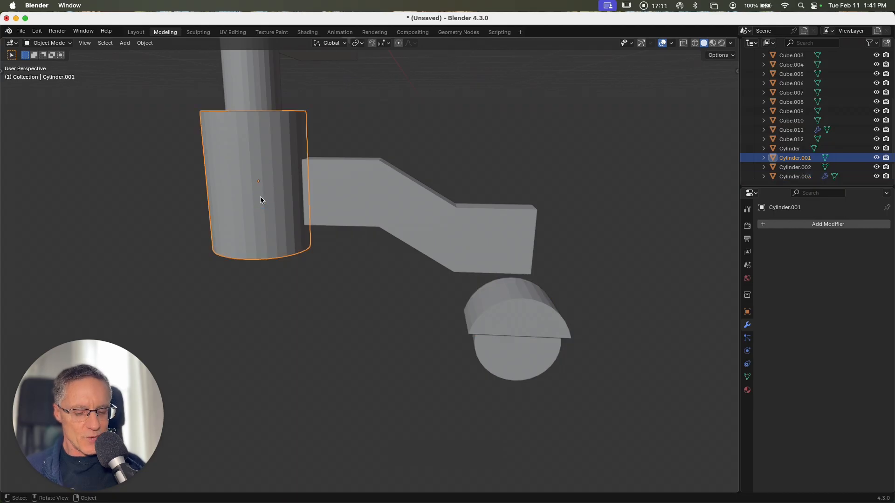
key(shift)
key(shift+d)
key(Return)
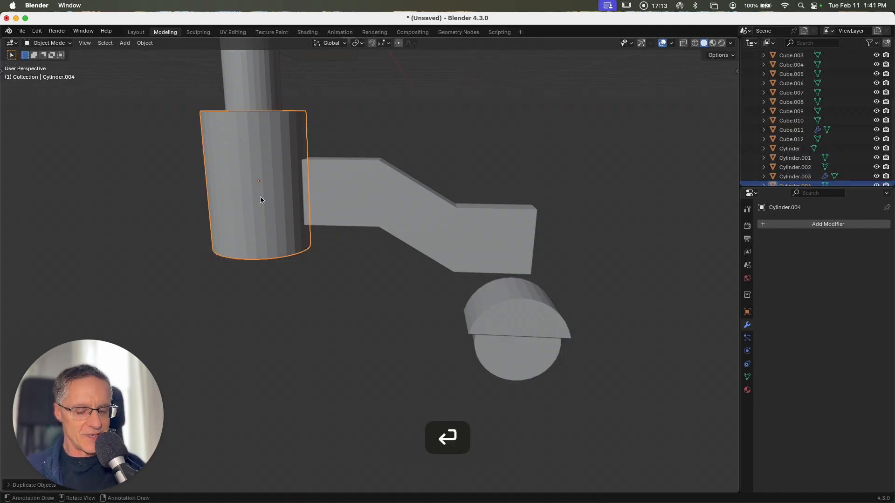
Try to move the duplicated hub cylinder freely to the outer end of the base leg and scale it down.
key(g)
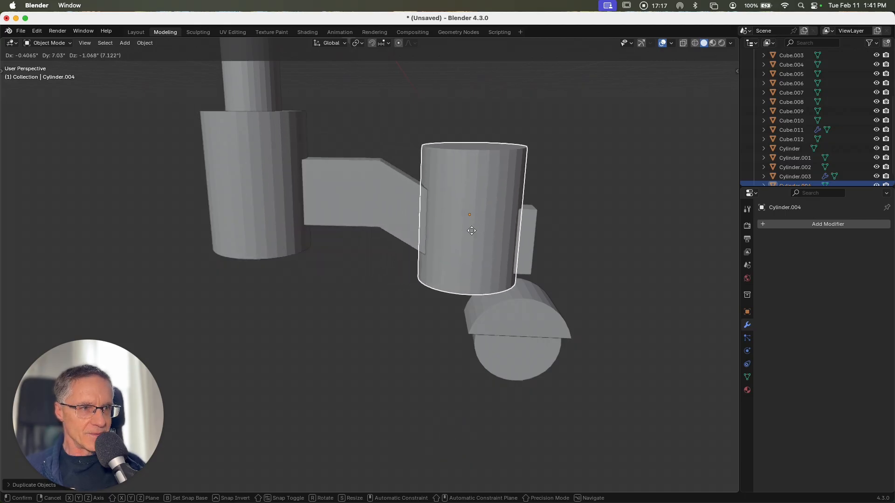
click(472, 233)
key(s)
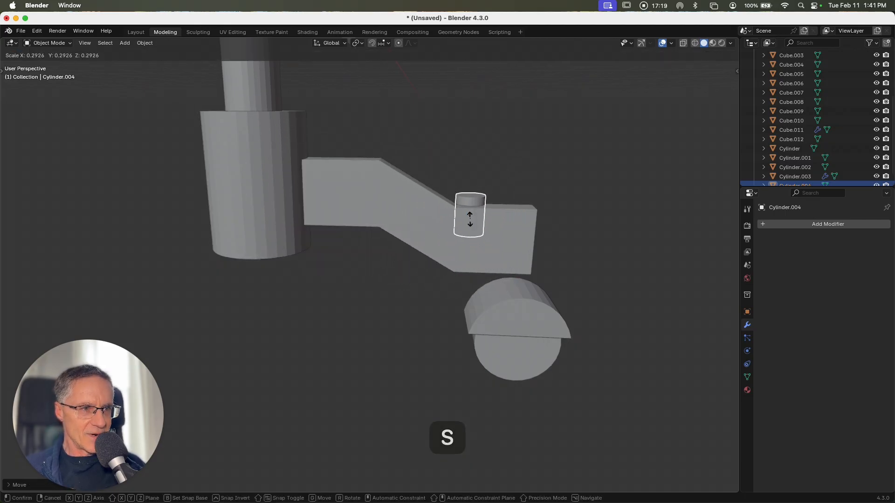
click(468, 218)
scroll(468, 218, right, 10)
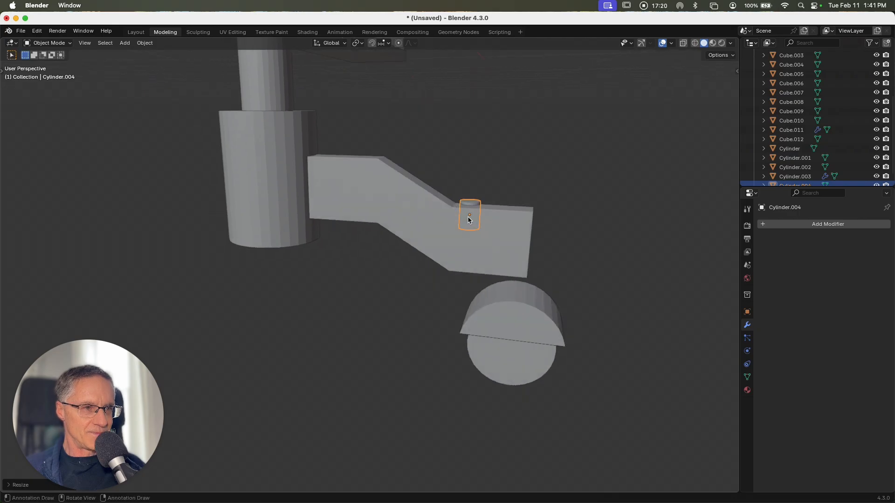
Undo the scaling and the free move of the duplicated hub cylinder, keeping the duplicate in place.
key(super+z)
key(super+z)
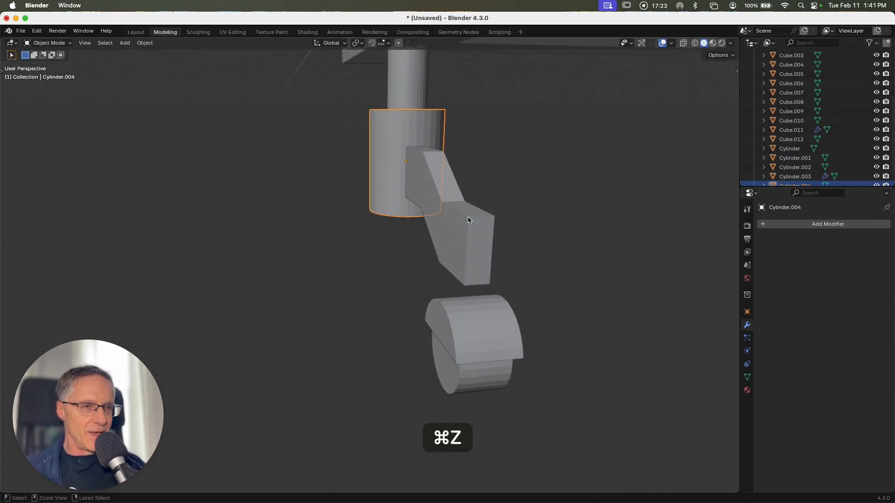
key(super+z)
key(super+z)
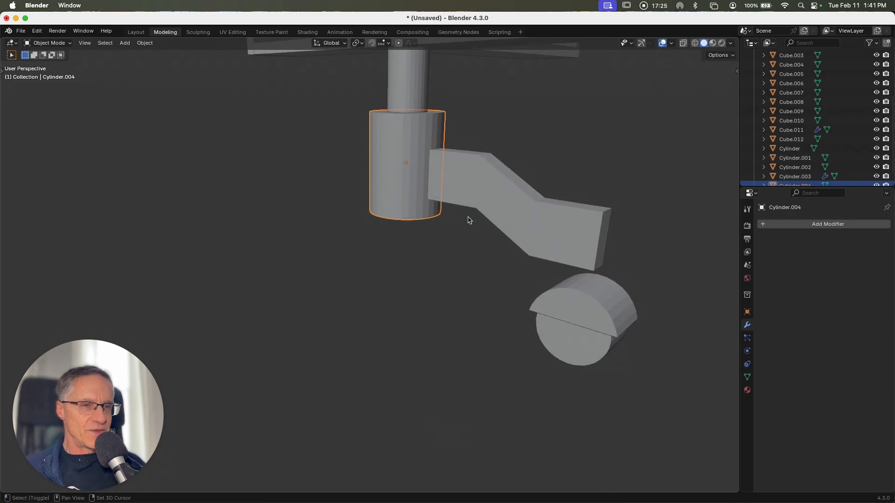
Move the duplicated hub cylinder about 7.8" along global Y to the base leg's outer end and scale it down uniformly to a small pin.
scroll(468, 219, up, 5)
ctrl+scroll(468, 220, down, 5)
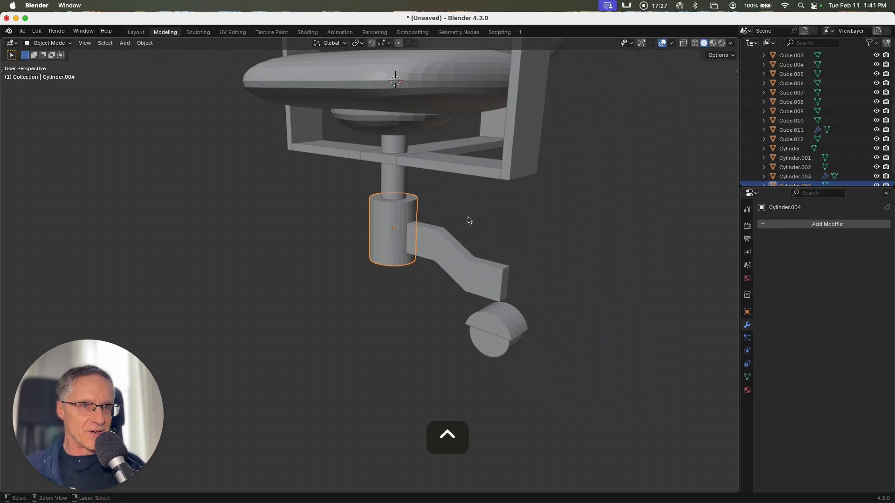
scroll(468, 220, left, 4)
ctrl+scroll(468, 219, down, 5)
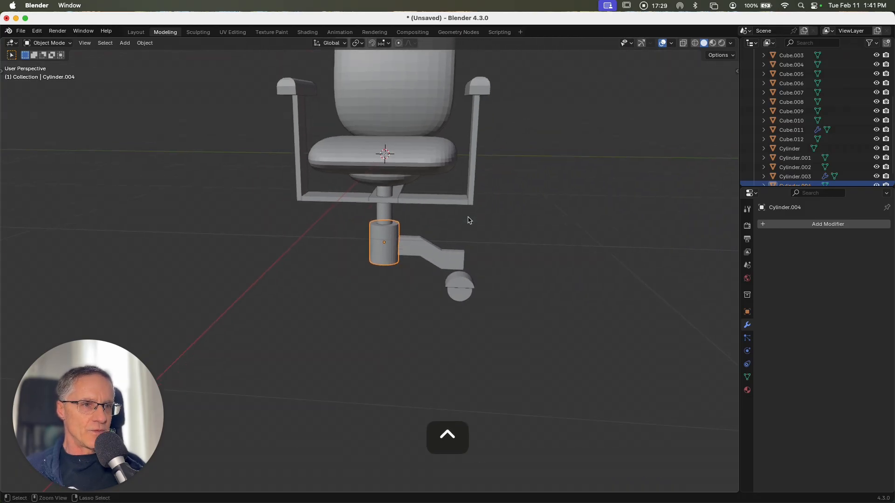
key(g)
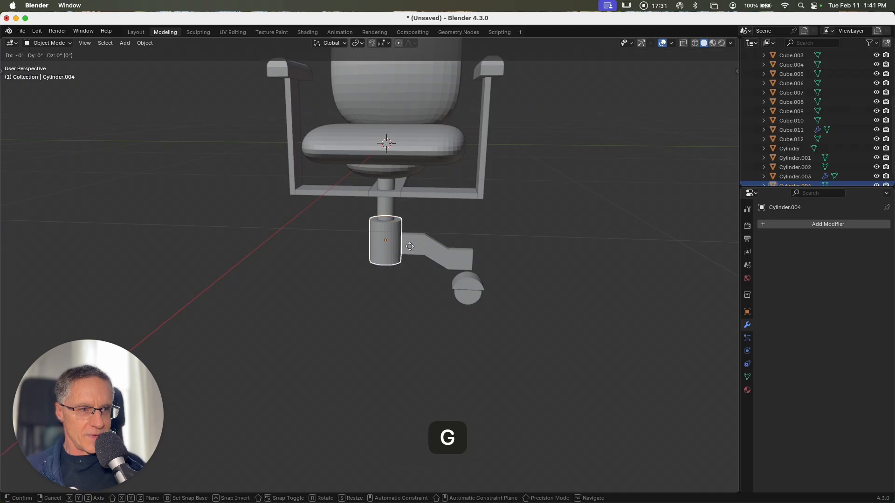
key(y)
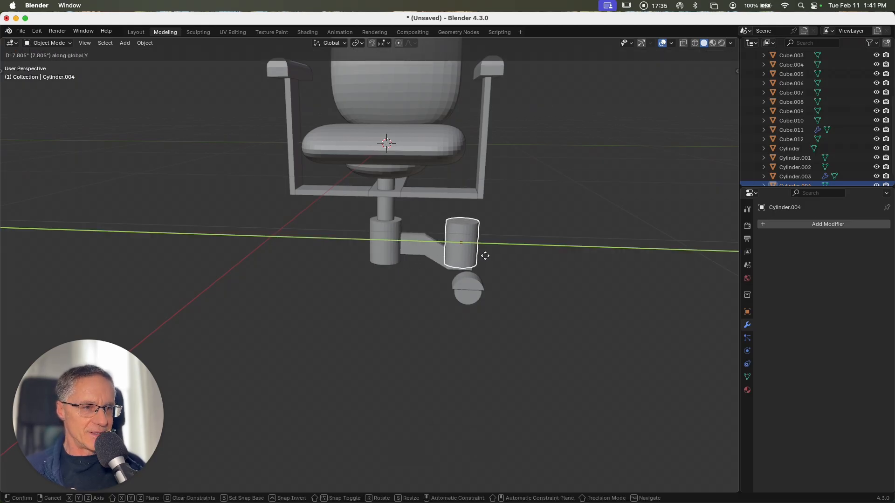
click(486, 259)
key(s)
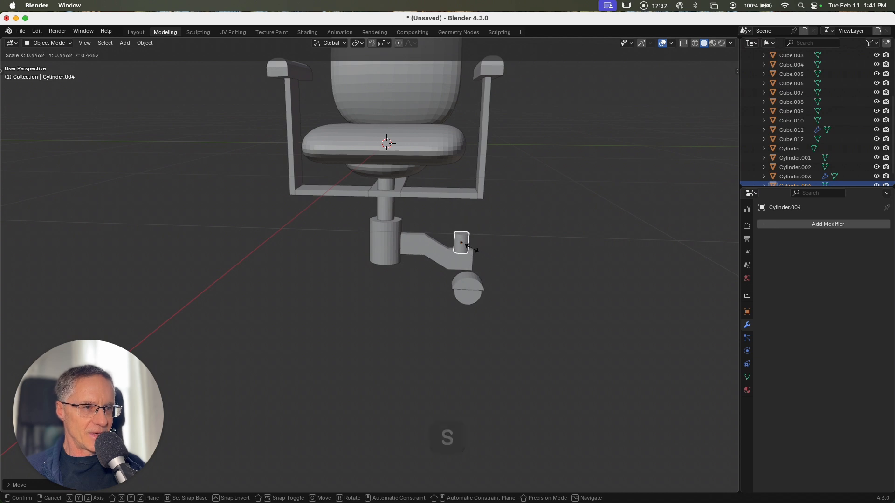
click(469, 250)
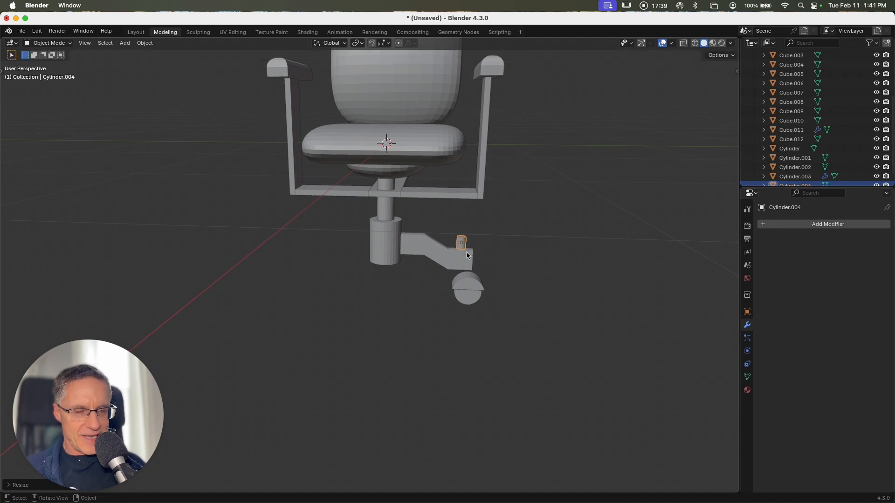
Stretch the small pin cylinder, Cylinder.004, along global Z to about 2.27 times its height.
key(z)
key(Escape)
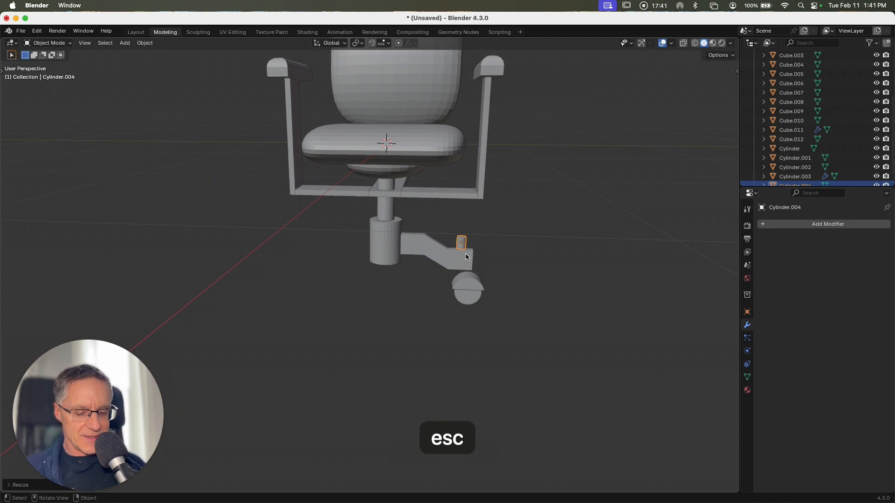
key(s)
key(z)
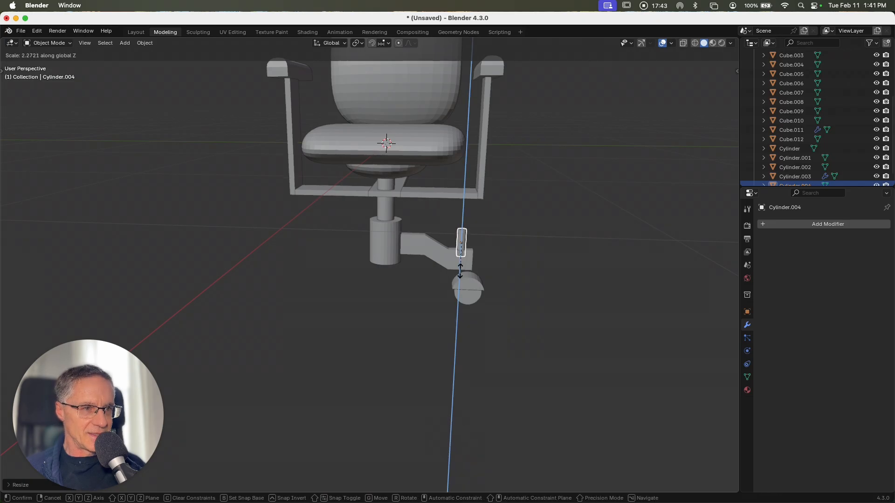
click(460, 271)
Scale the pin cylinder down uniformly in two passes so it is narrower than the base leg.
scroll(465, 273, right, 10)
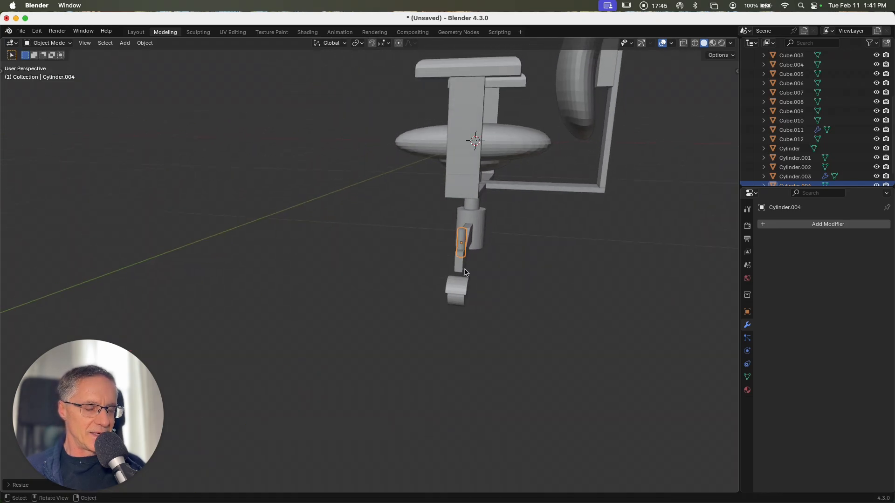
ctrl+scroll(467, 268, up, 5)
shift+scroll(464, 264, right, 5)
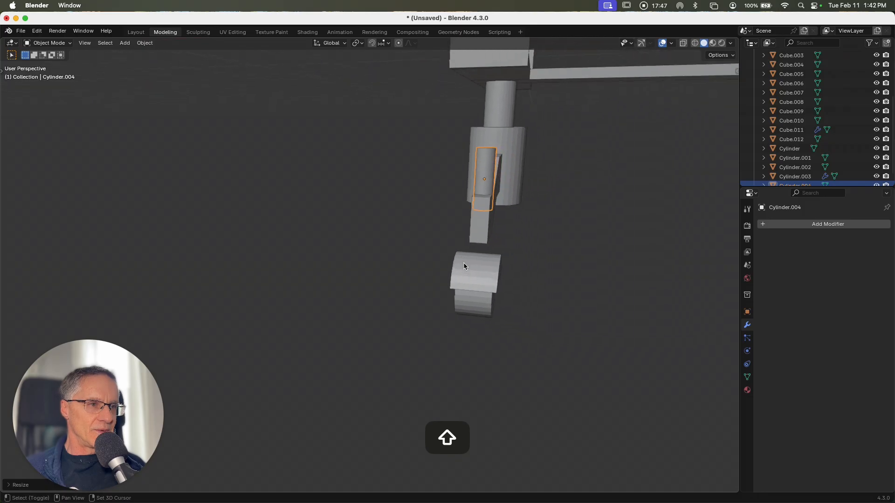
shift+scroll(463, 265, up, 3)
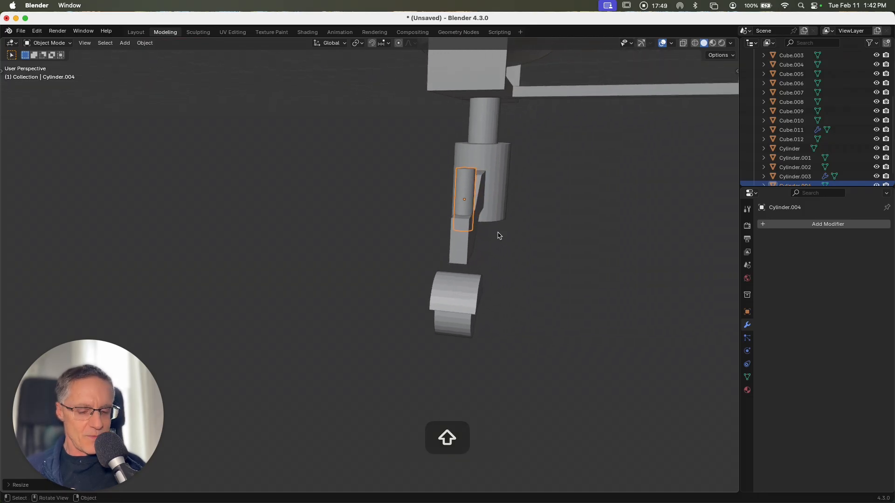
key(s)
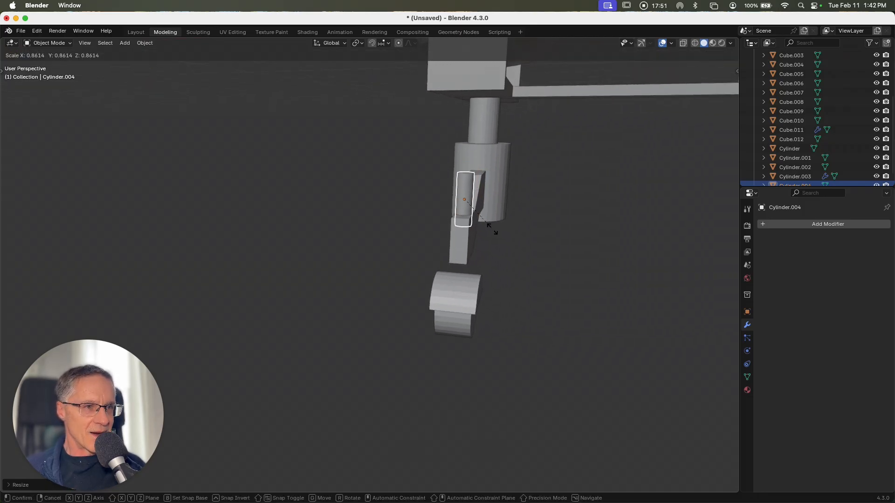
click(490, 229)
scroll(488, 229, left, 3)
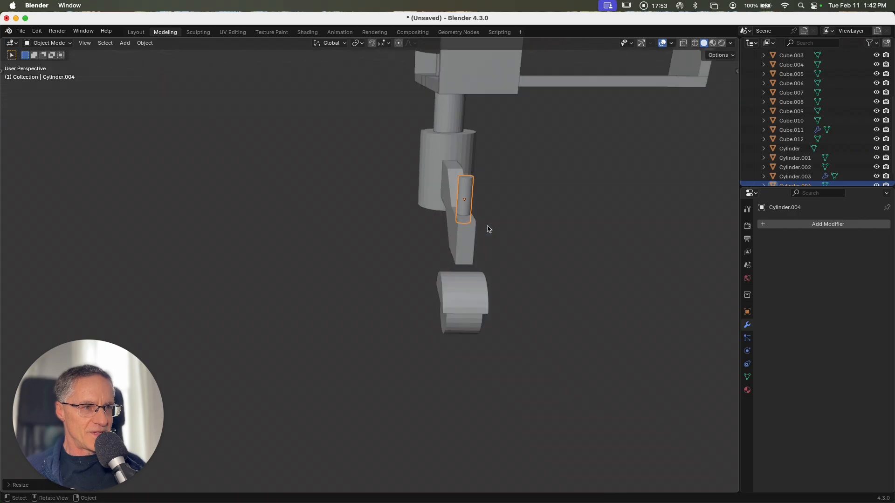
scroll(488, 229, left, 10)
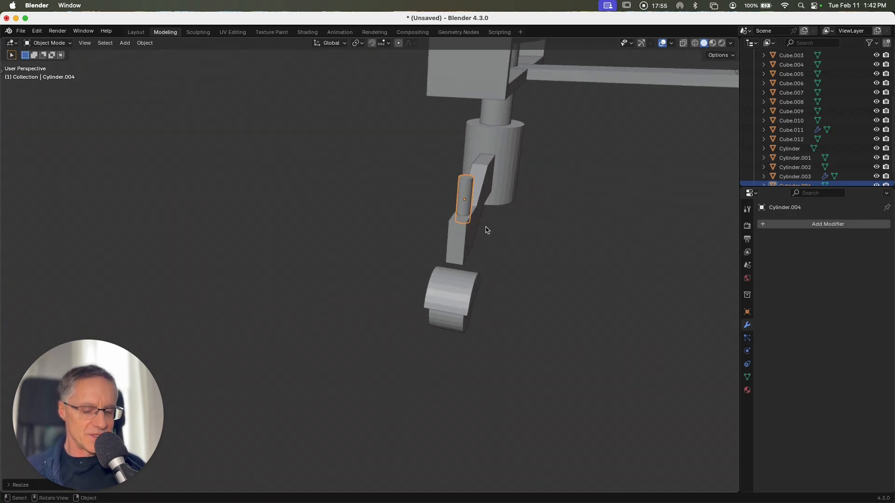
key(s)
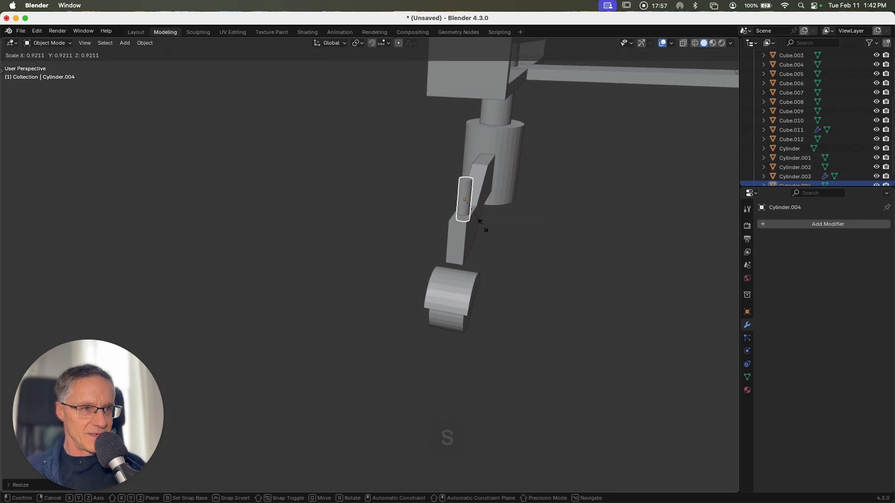
click(482, 226)
Move the pin about 2.8" down along global Z, plus slightly further, so it joins the base leg and the wheel cover.
scroll(482, 229, up, 10)
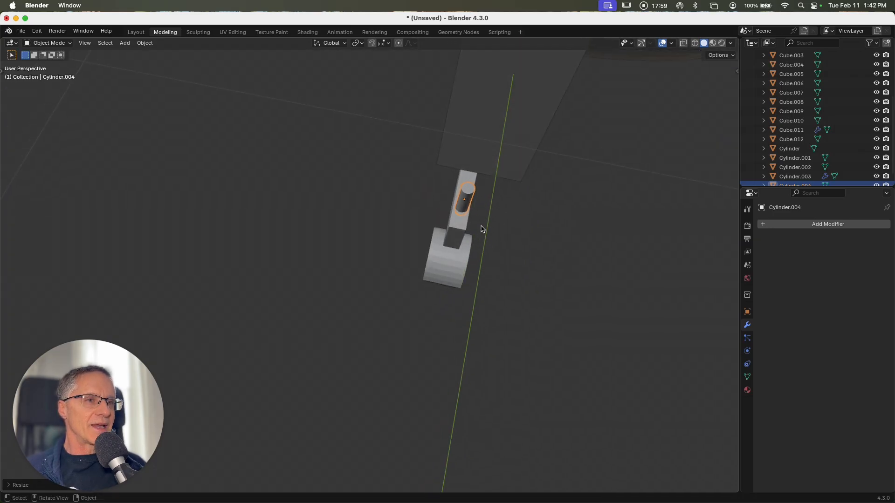
scroll(482, 228, down, 15)
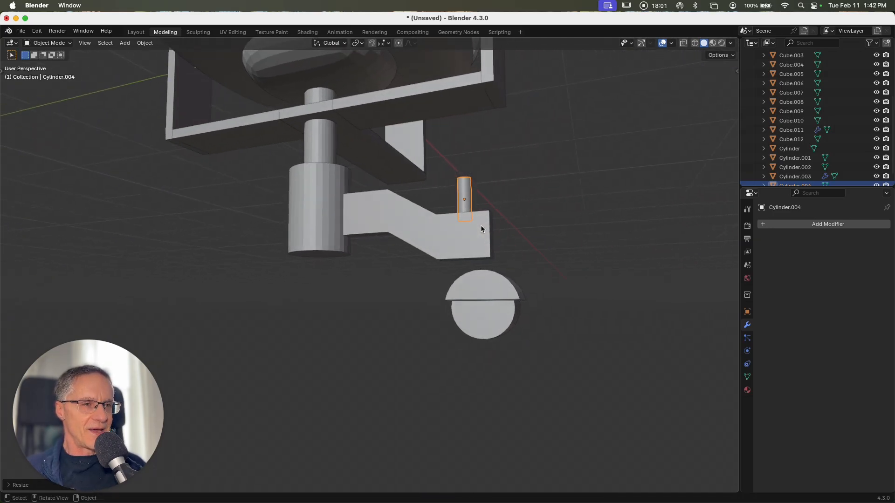
key(g)
key(z)
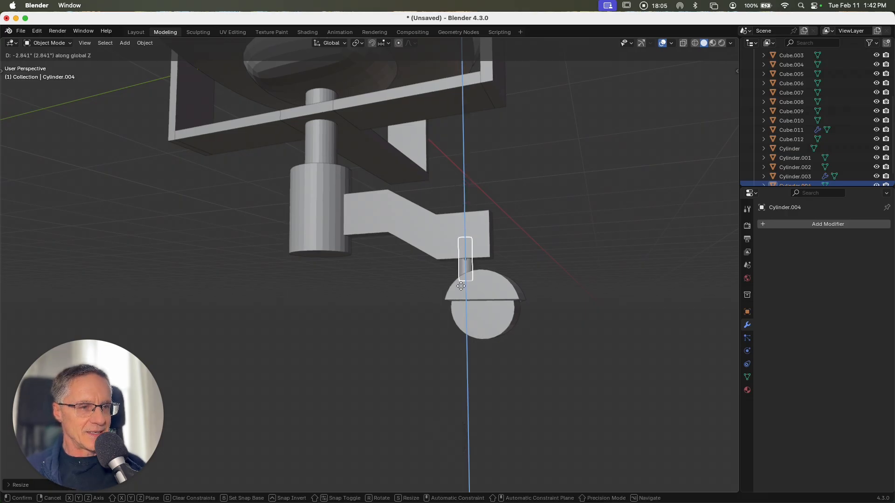
click(461, 286)
scroll(461, 285, down, 5)
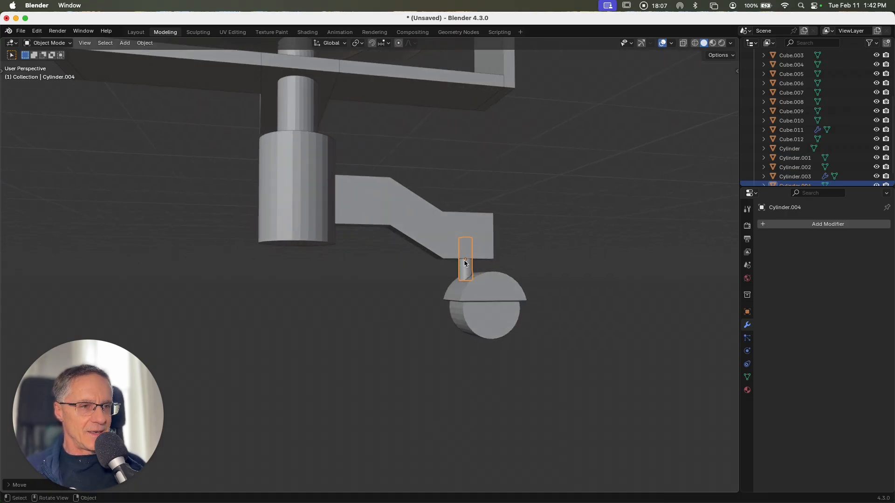
scroll(464, 260, right, 2)
key(g)
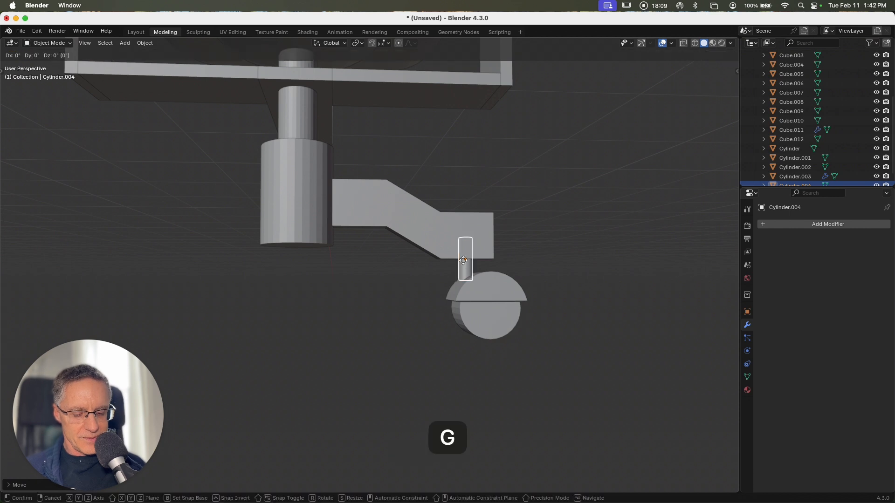
key(z)
click(489, 289)
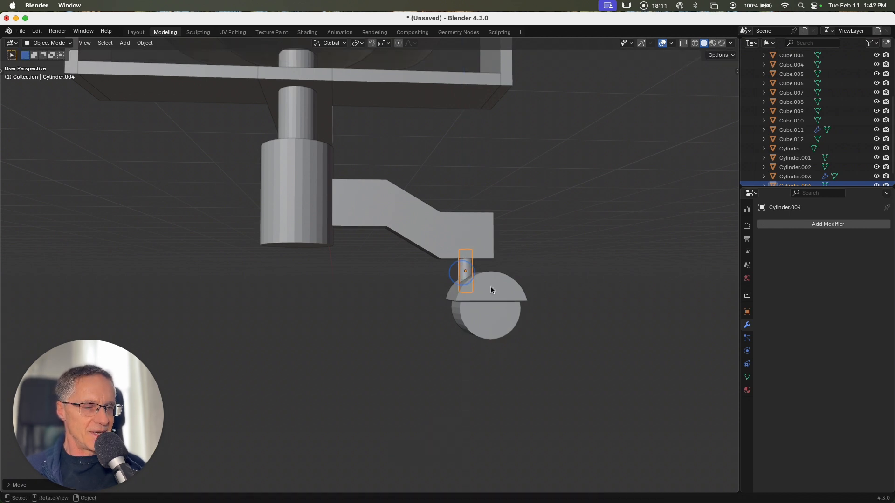
Move the wheel cover and wheel, Cylinder.003 and Cylinder.002, together slightly outward along global Y.
scroll(500, 299, right, 3)
click(488, 326)
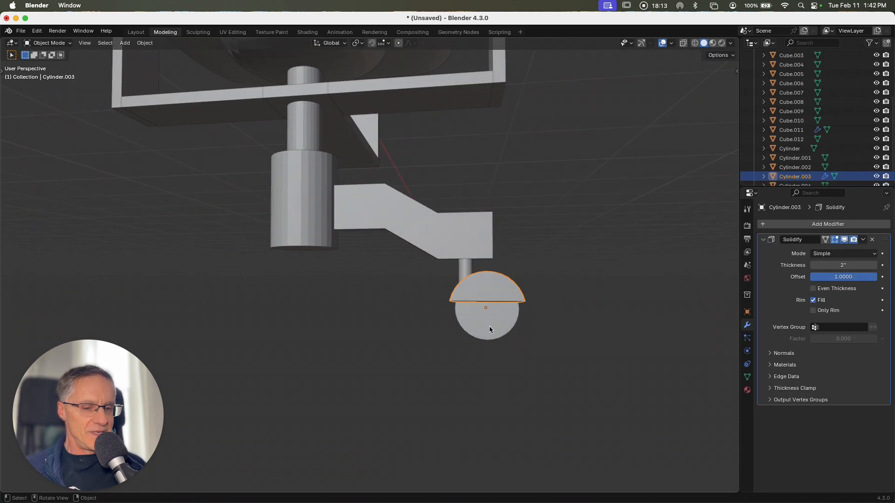
shift+click(489, 326)
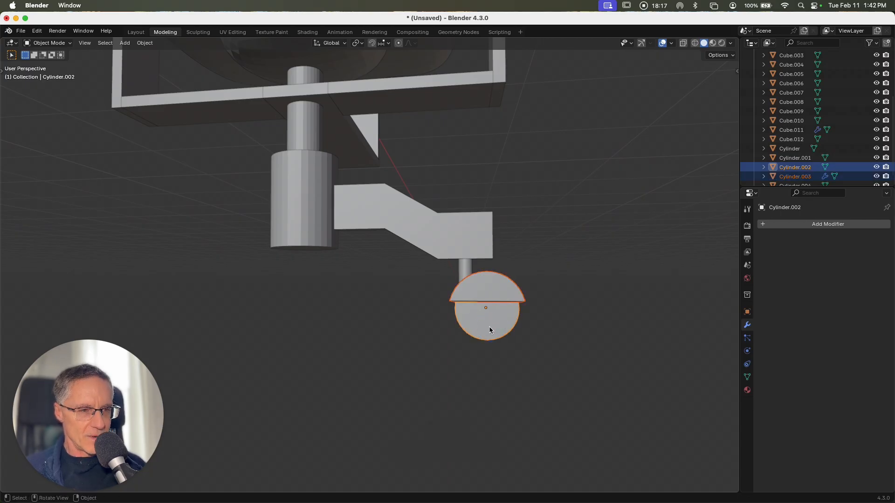
key(Escape)
key(g)
key(y)
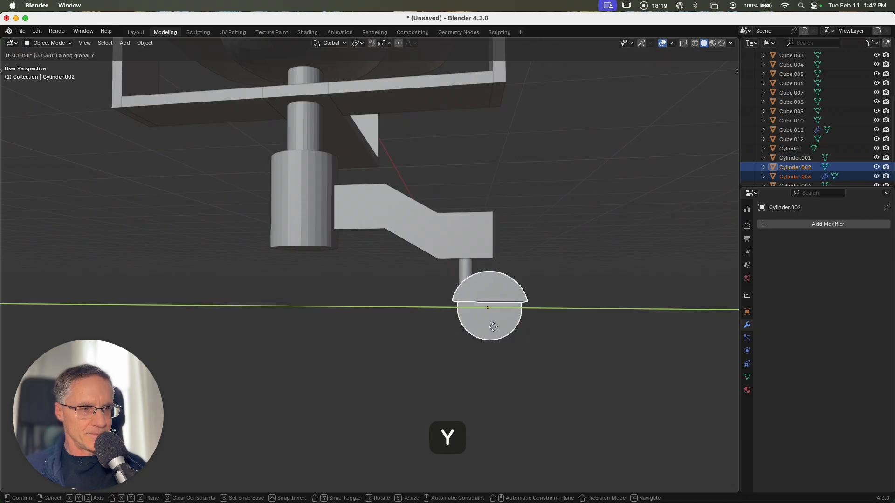
click(494, 327)
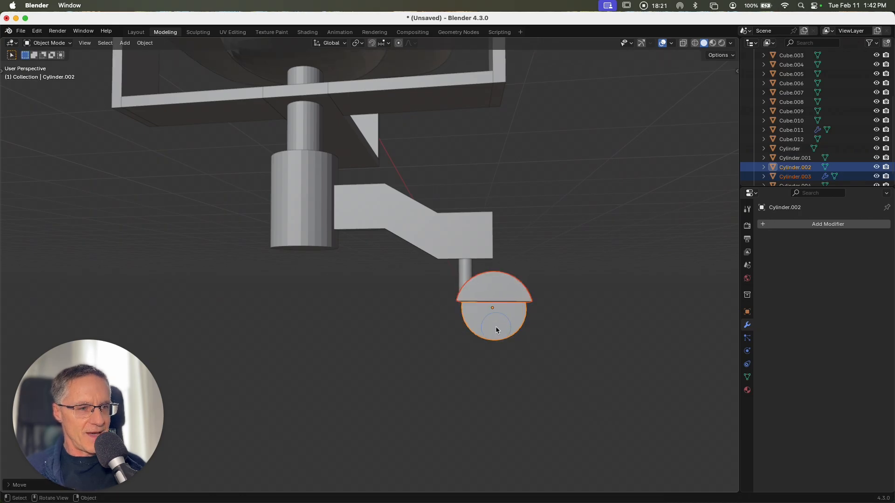
middle_drag(496, 326, 503, 307)
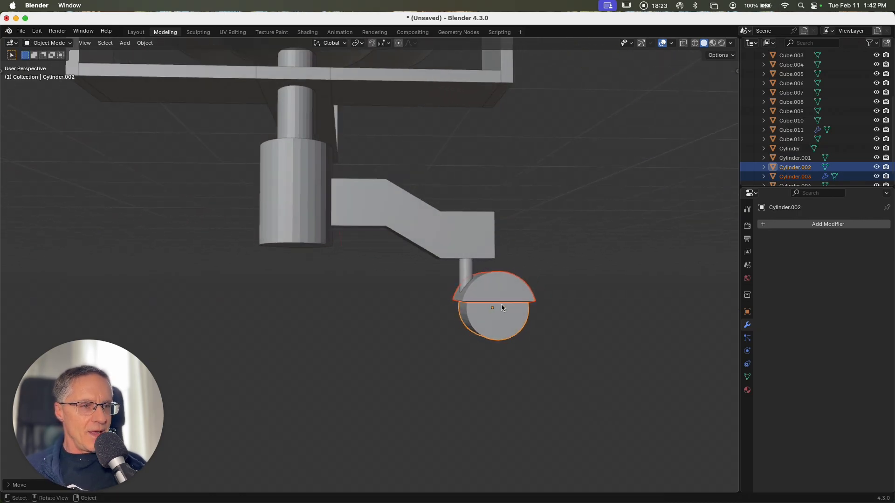
Open the base leg, Cube.012, for mesh editing with edge selection.
click(590, 288)
ctrl+scroll(589, 289, down, 5)
middle_drag(590, 289, 527, 288)
shift+scroll(526, 292, up, 5)
shift+click(395, 323)
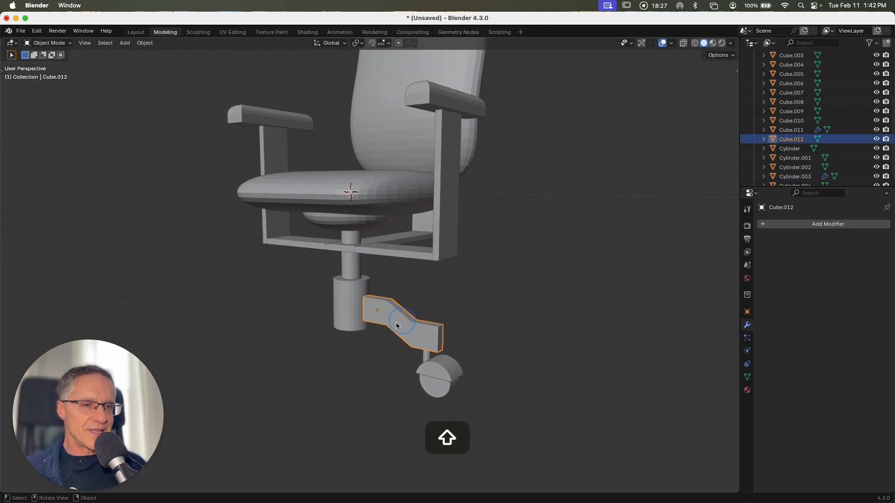
key(Tab)
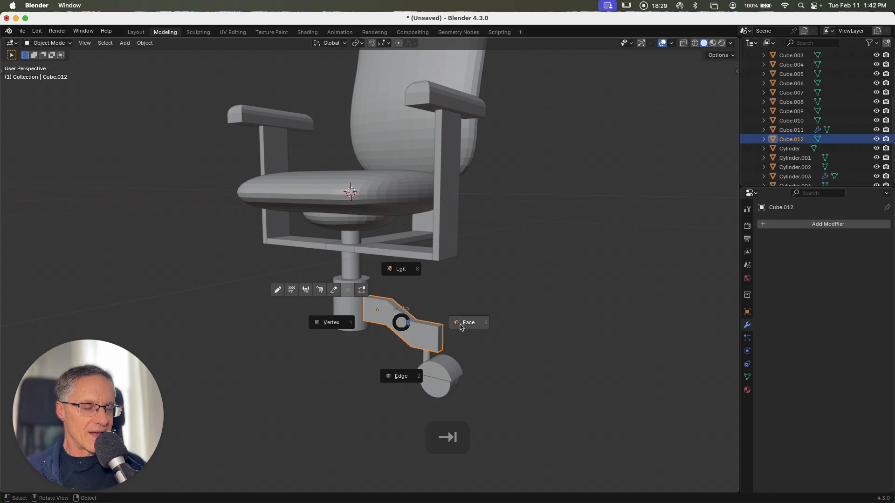
click(407, 380)
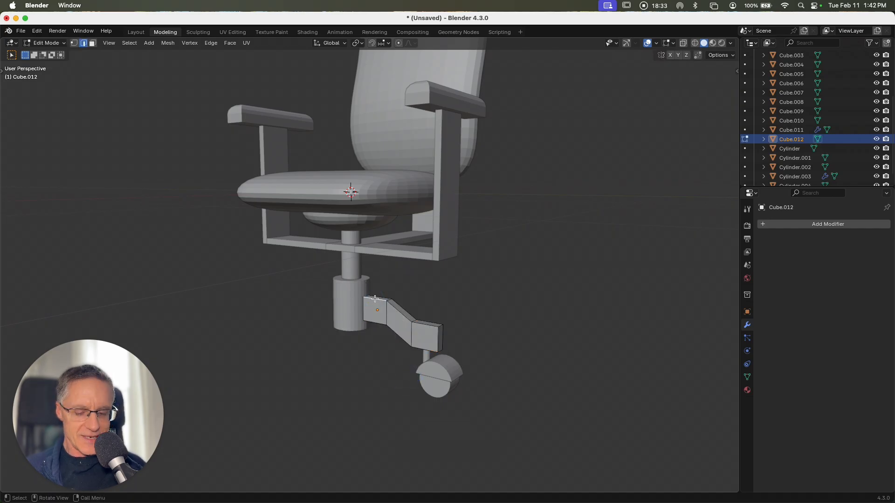
Bevel the base leg's upper long edges on both sides by about 0.35" with 4 segments and return to Object Mode.
key(shift)
shift+click(395, 309)
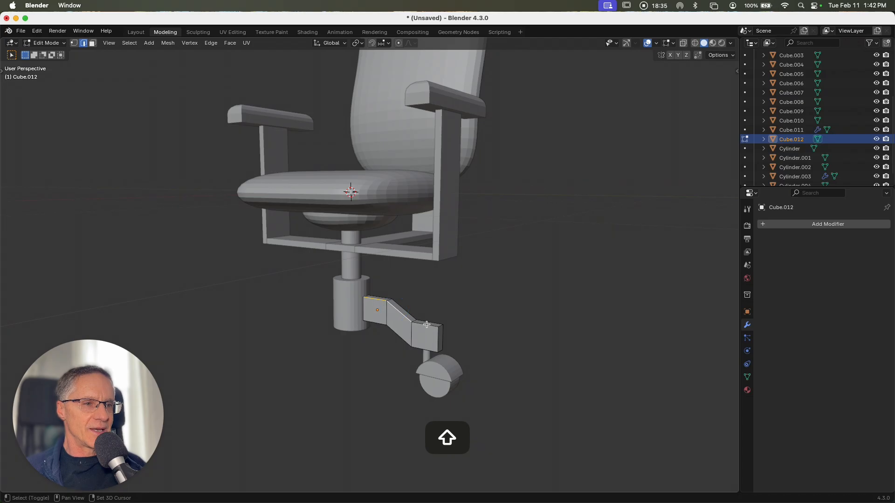
shift+click(440, 327)
middle_drag(440, 326, 415, 315)
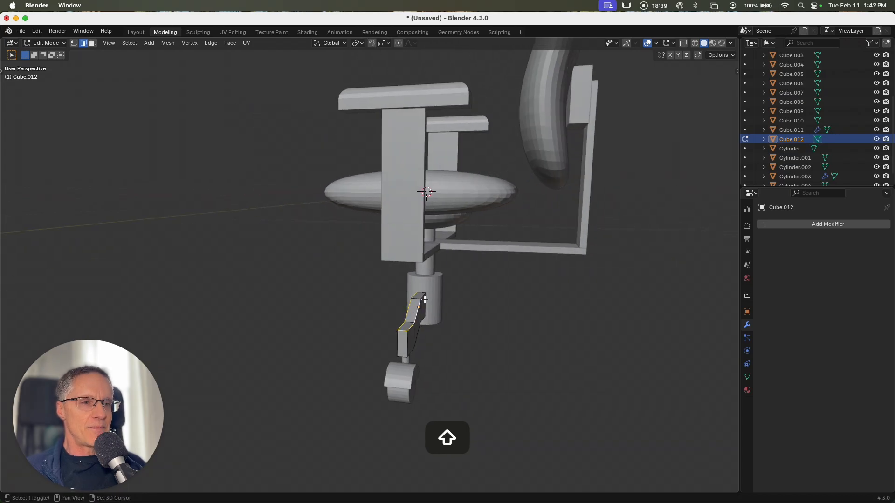
middle_drag(417, 307, 425, 313)
key(ctrl+b)
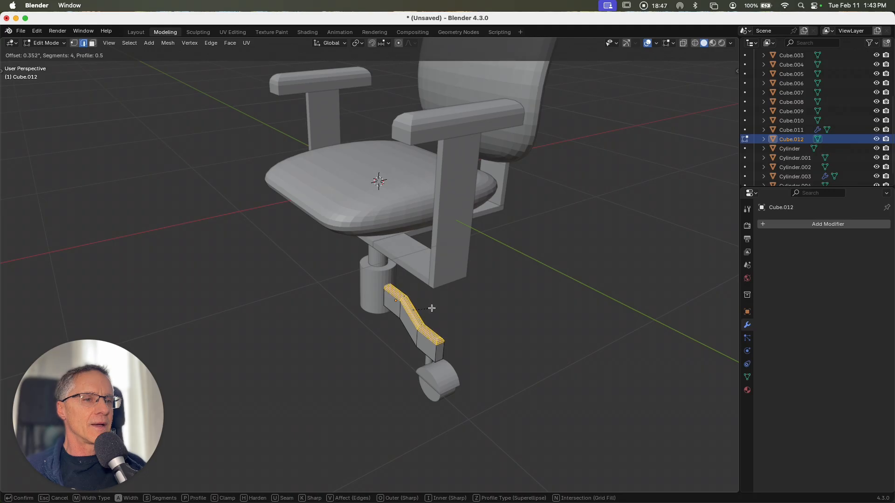
click(431, 309)
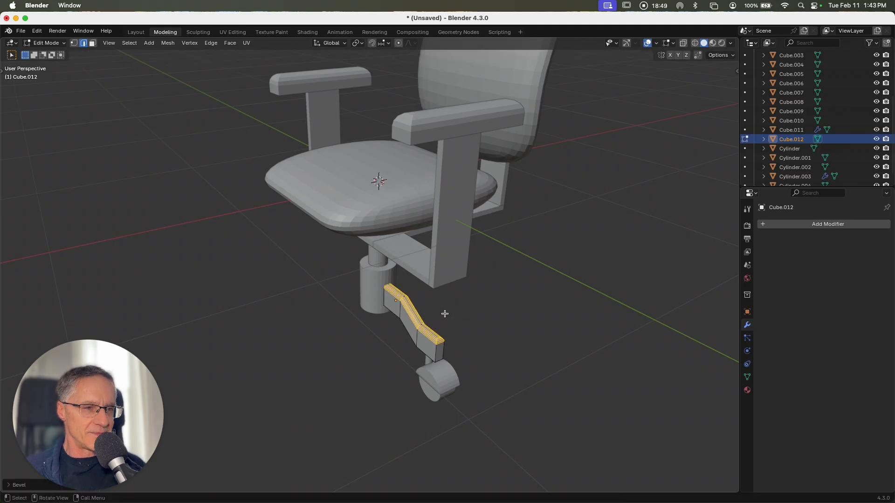
ctrl+scroll(479, 318, up, 6)
scroll(479, 317, down, 5)
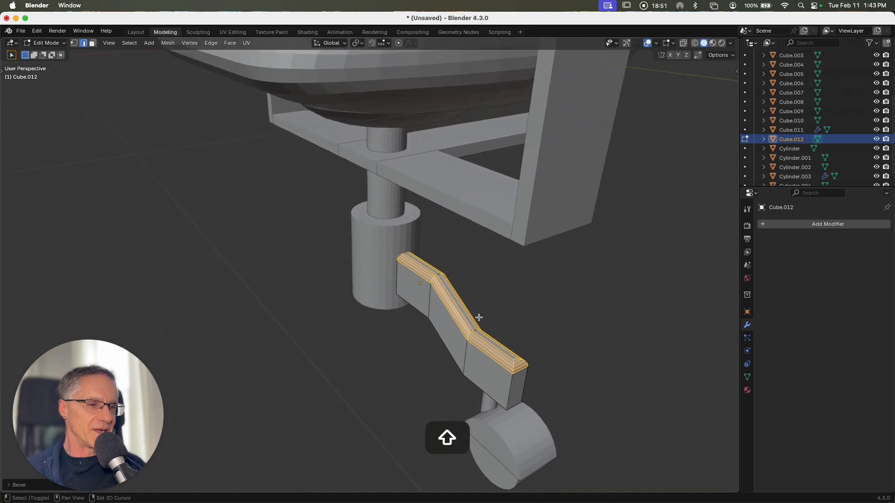
shift+scroll(478, 317, down, 3)
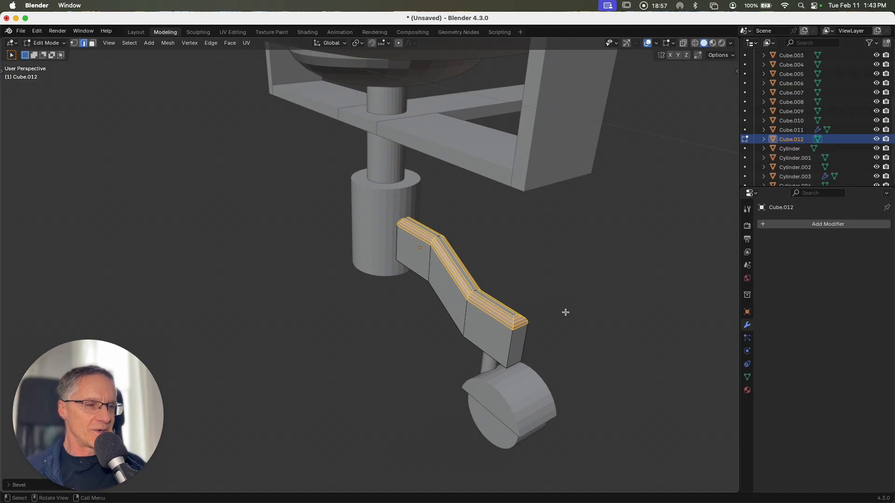
click(566, 312)
key(Tab)
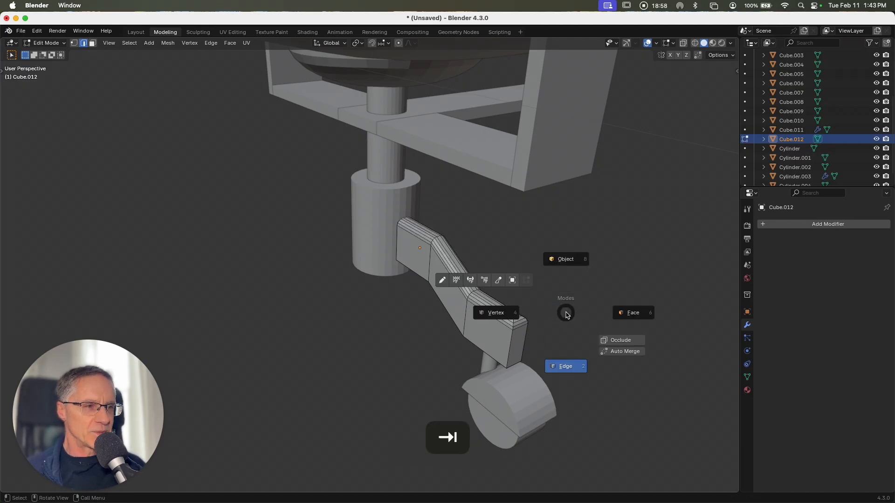
click(565, 263)
Duplicate the base leg together with its pin, wheel cover and wheel, leaving the copies in place.
ctrl+scroll(563, 278, down, 5)
scroll(558, 278, left, 5)
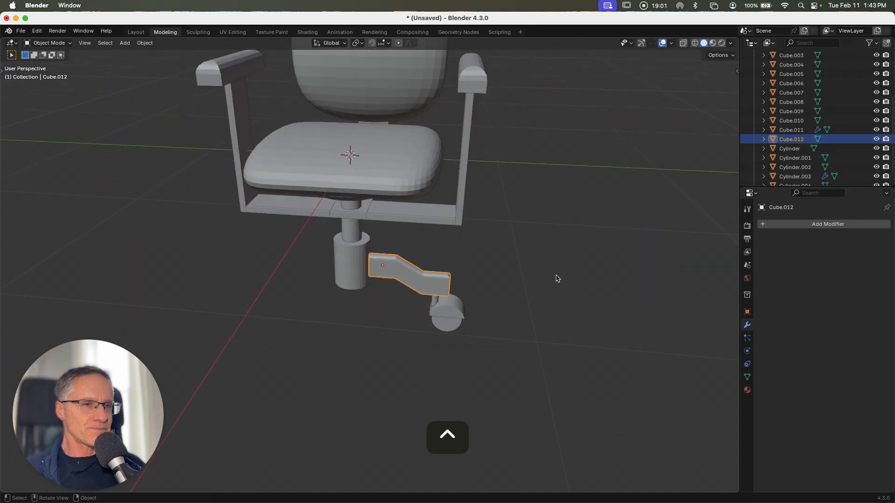
scroll(556, 278, left, 2)
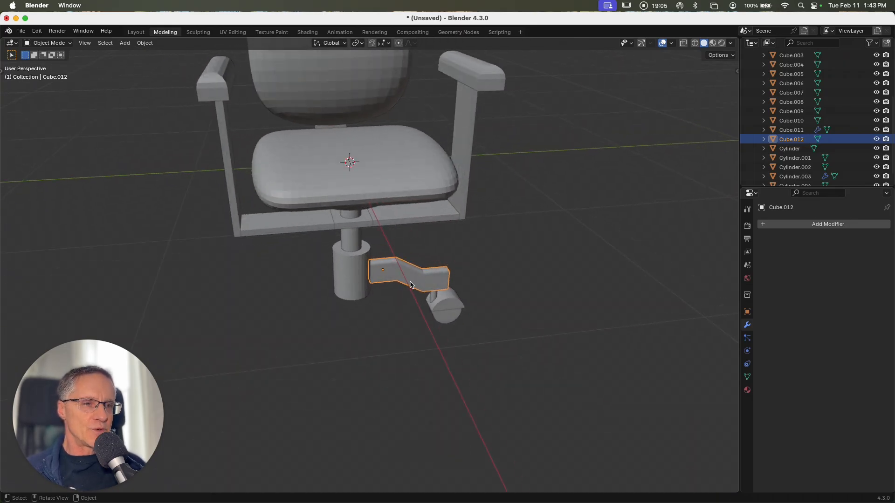
shift+click(435, 296)
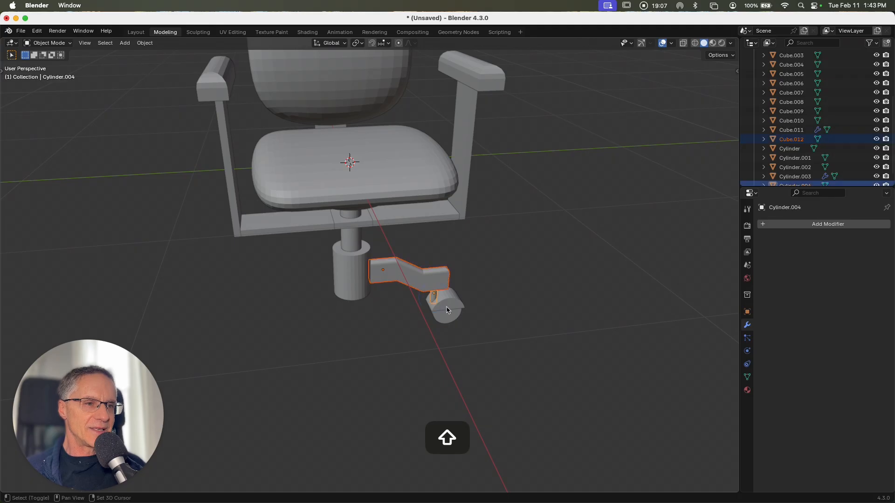
shift+click(451, 309)
shift+click(451, 320)
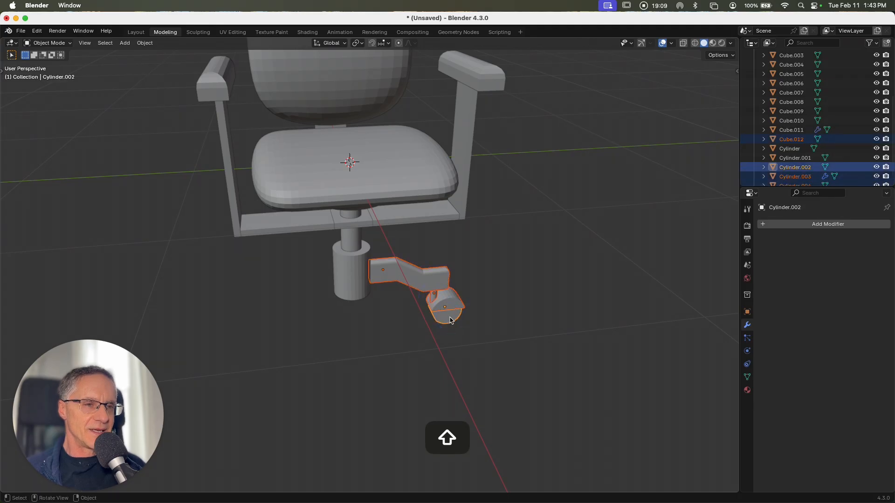
scroll(450, 321, right, 4)
scroll(450, 320, right, 4)
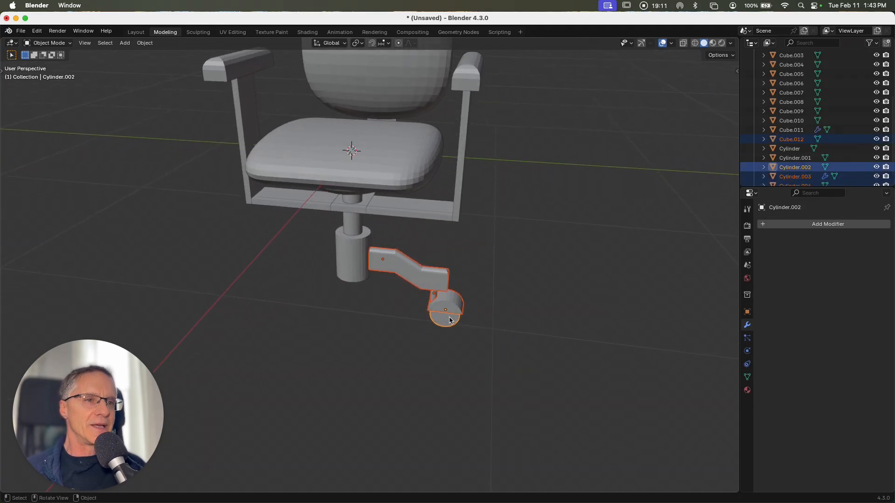
key(shift+d)
key(Return)
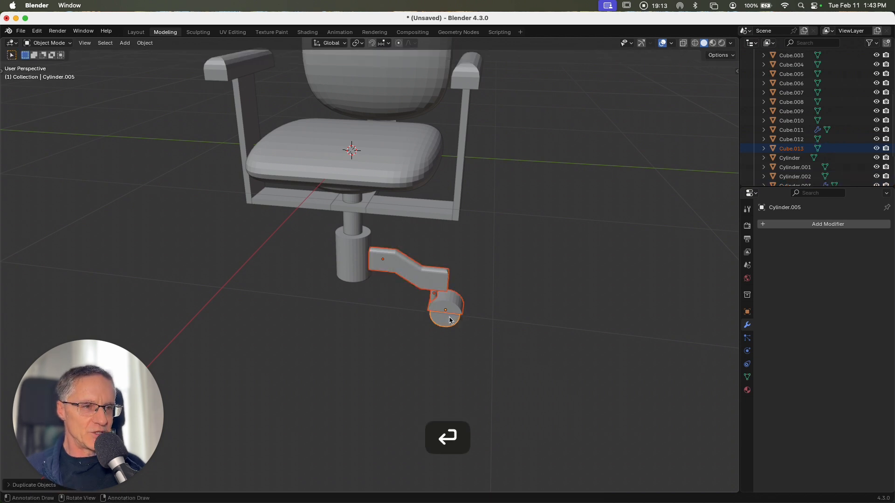
Rotate the duplicated leg and caster assembly 180° about global Z.
key(r)
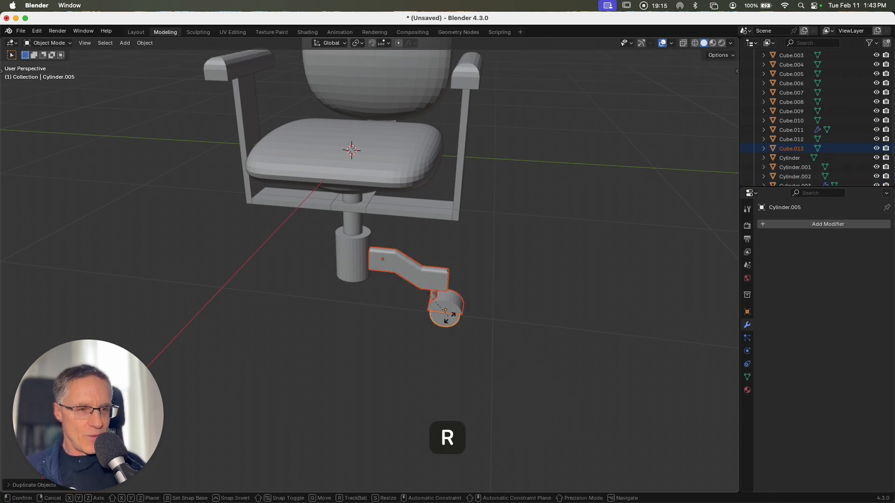
text(z)
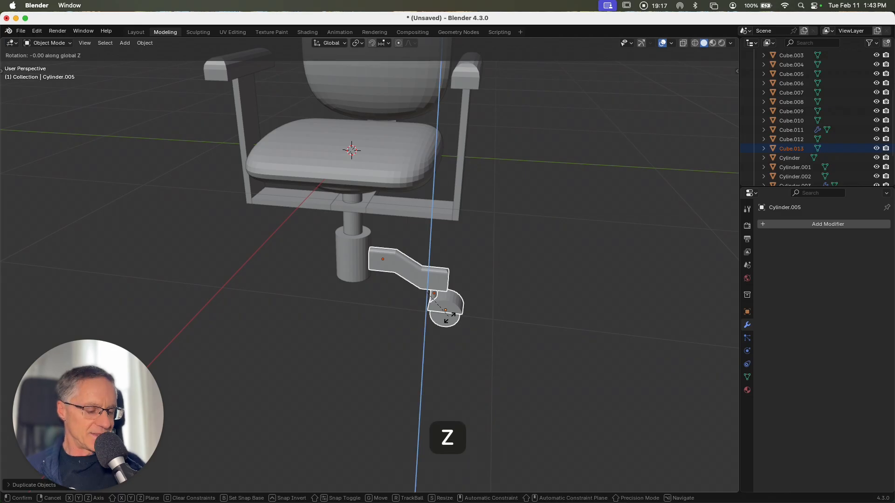
text(1)
text(80)
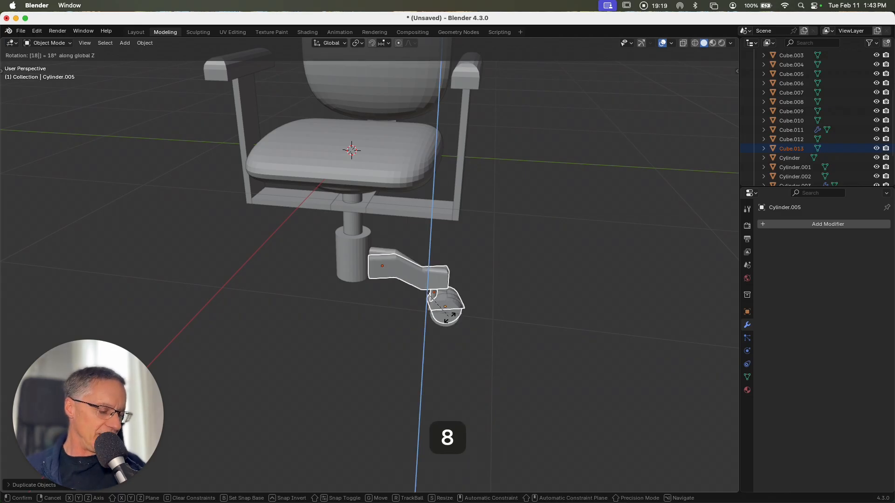
key(Return)
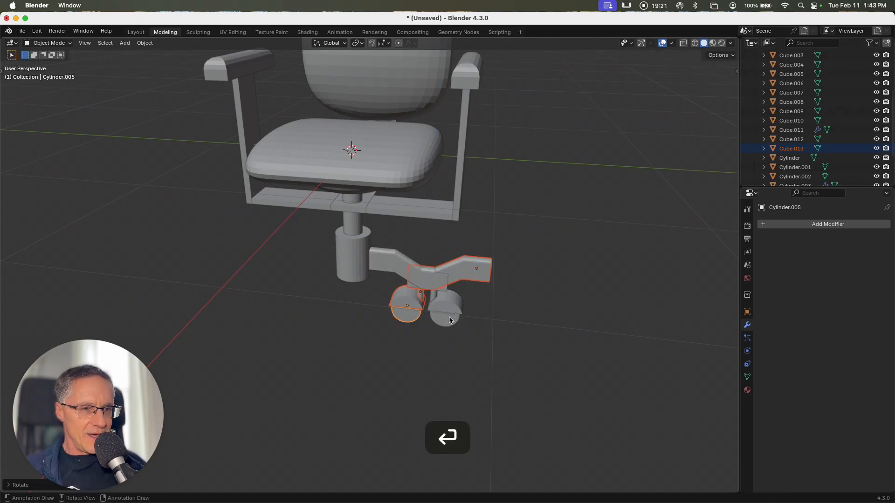
Move the duplicated leg assembly about 13.6" in negative global Y to the opposite side of the central column.
key(g)
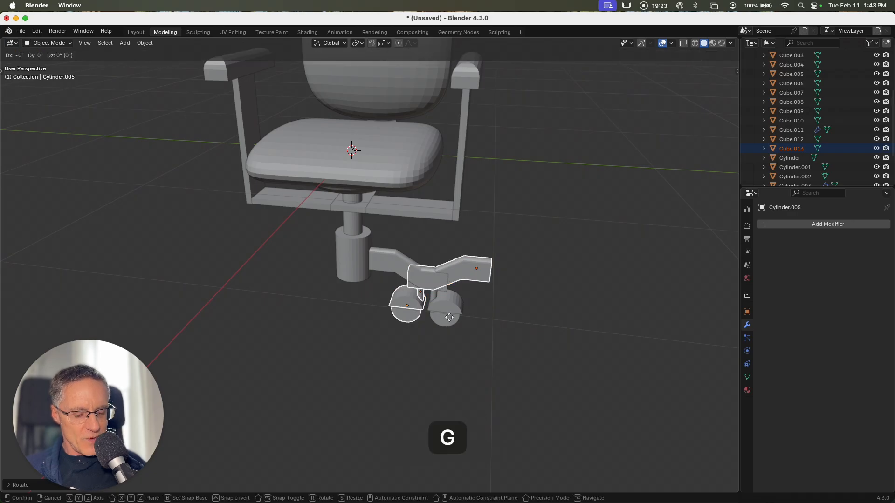
key(y)
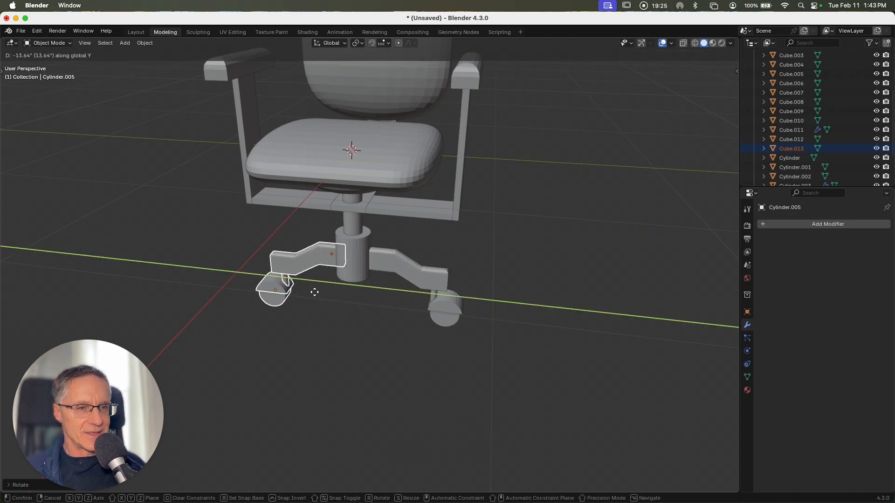
click(314, 292)
In top view, shift the duplicated leg assembly about 0.54" further along negative global Y and deselect it.
key(8)
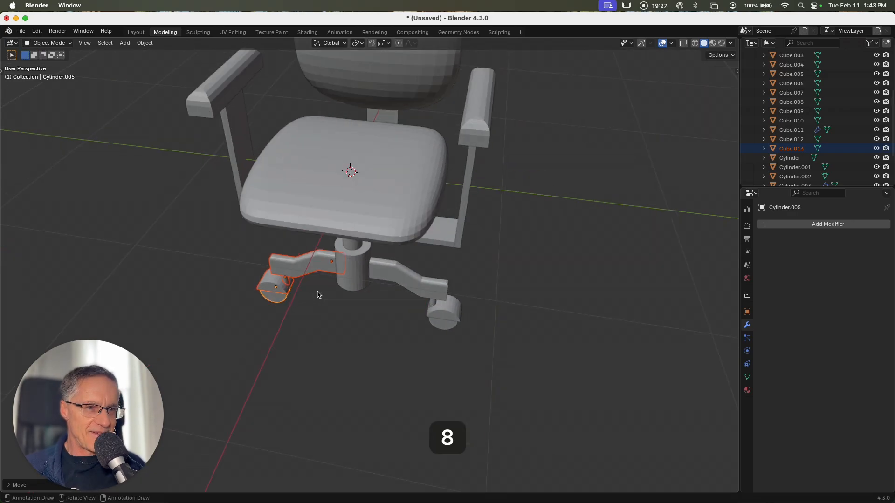
key(7)
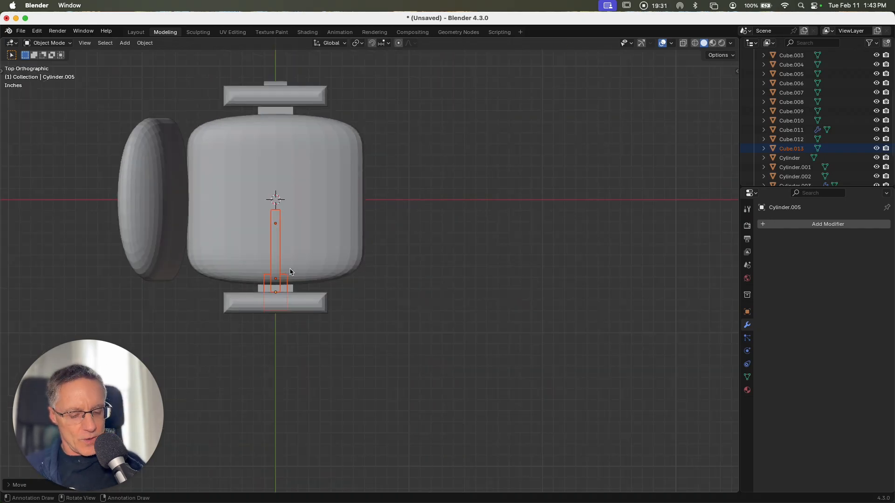
key(g)
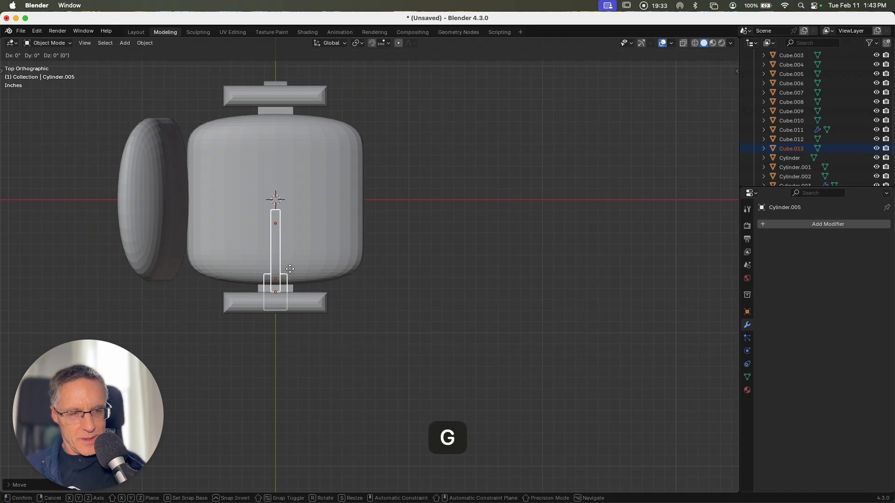
key(y)
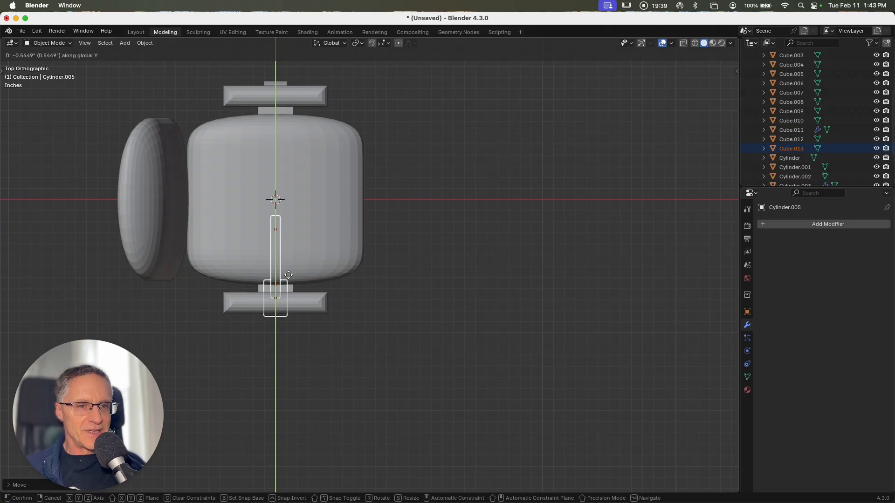
click(289, 275)
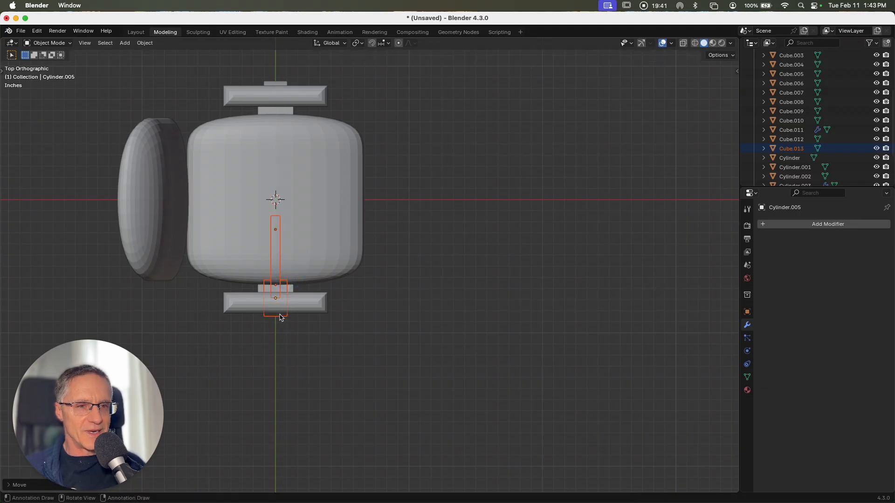
click(464, 262)
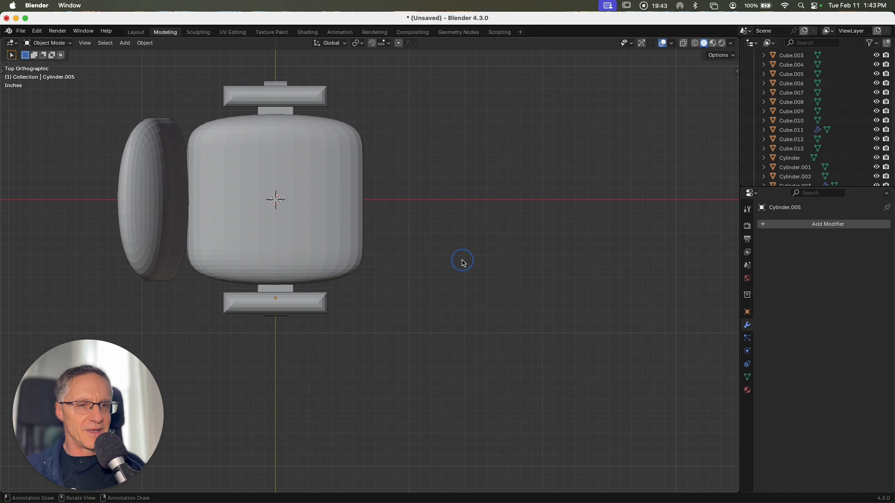
Duplicate both base legs with their pins, wheel covers and wheels, leaving the copies in place.
scroll(456, 259, down, 10)
shift+scroll(456, 258, up, 3)
shift+scroll(455, 259, right, 5)
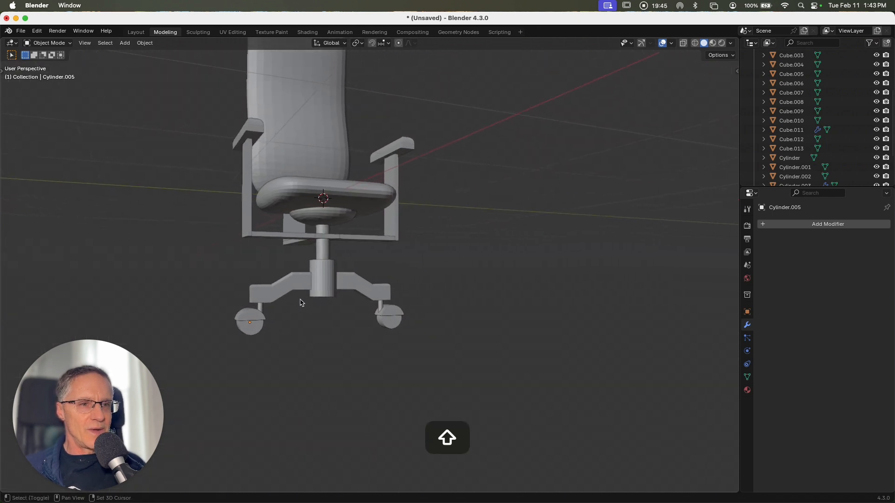
shift+click(286, 288)
shift+click(342, 286)
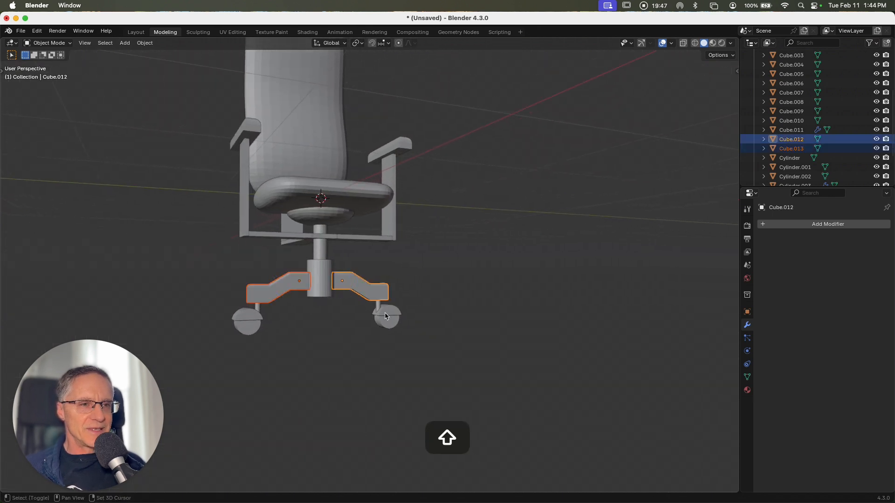
shift+click(377, 307)
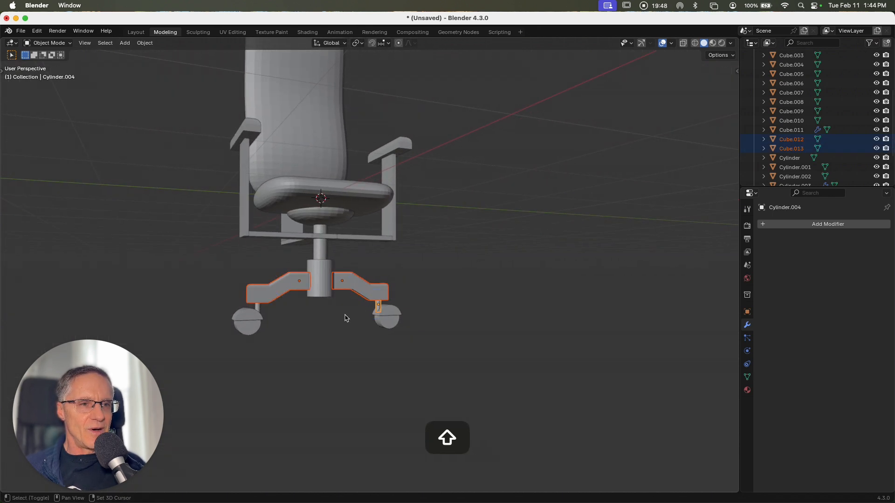
shift+click(259, 309)
shift+click(249, 326)
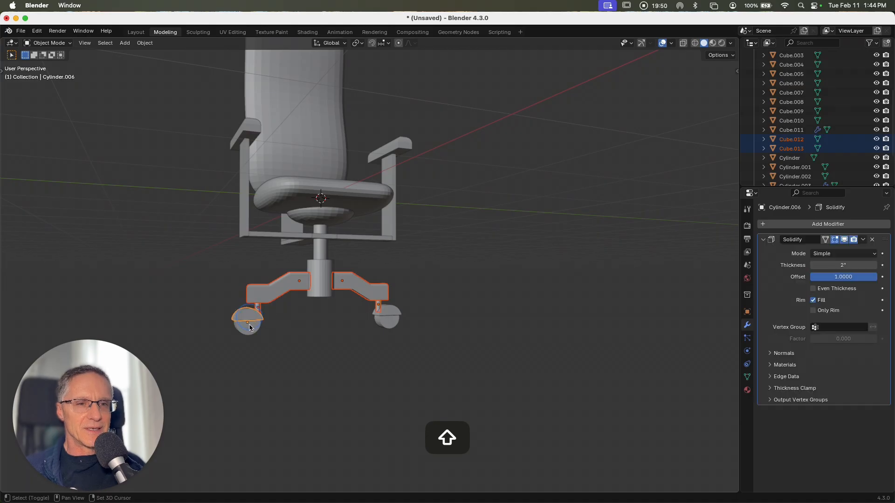
shift+click(389, 317)
shift+click(389, 325)
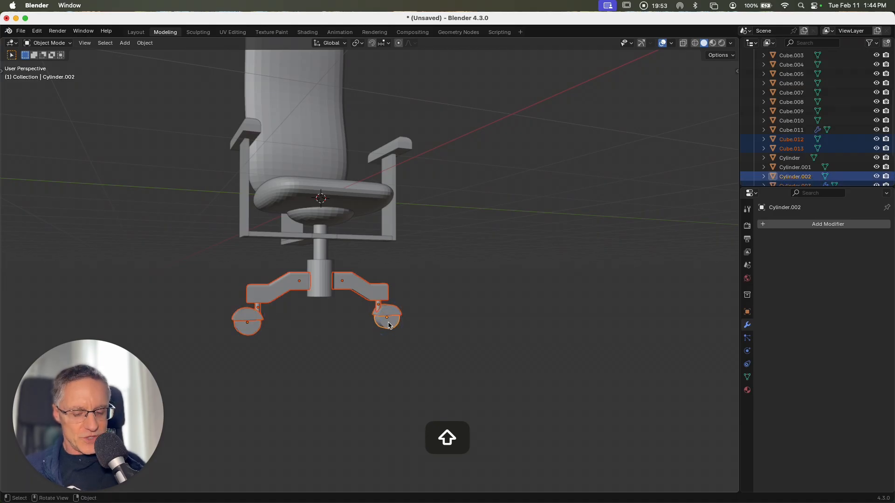
key(shift+d)
key(Return)
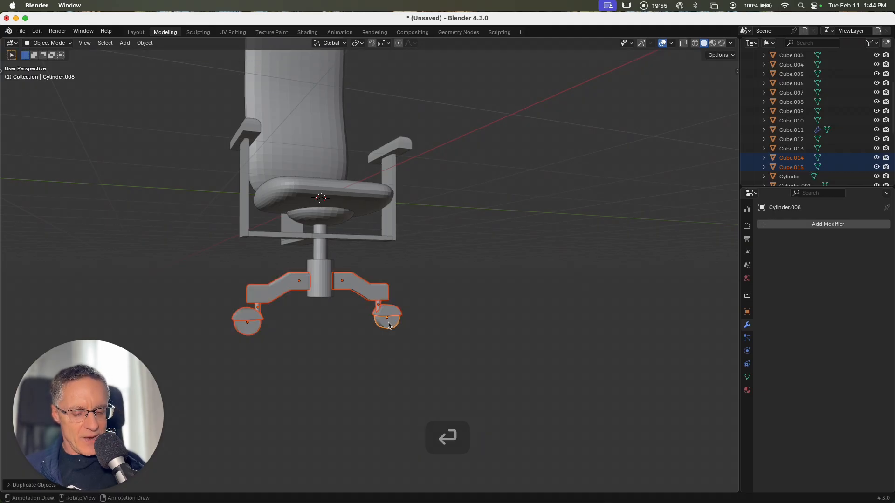
Rotate the duplicated pair of leg assemblies 90° about global Z to form a four-legged base, and deselect them.
text(rz)
text(90)
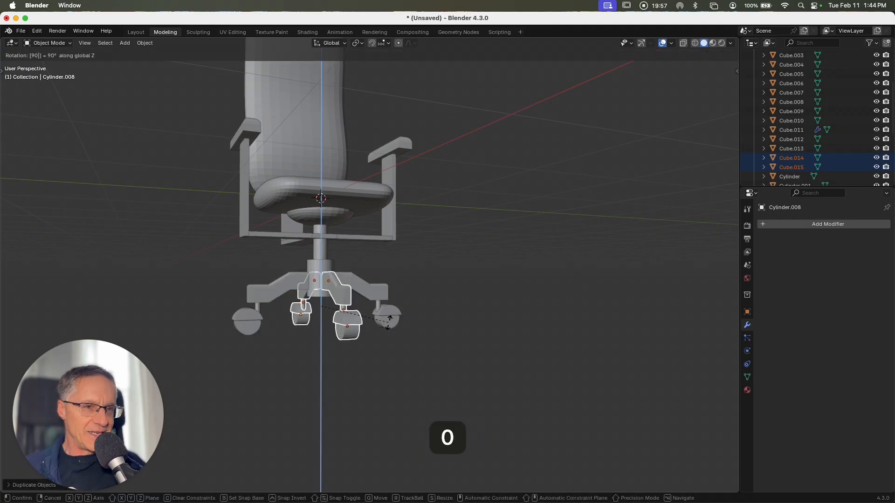
key(Return)
click(480, 319)
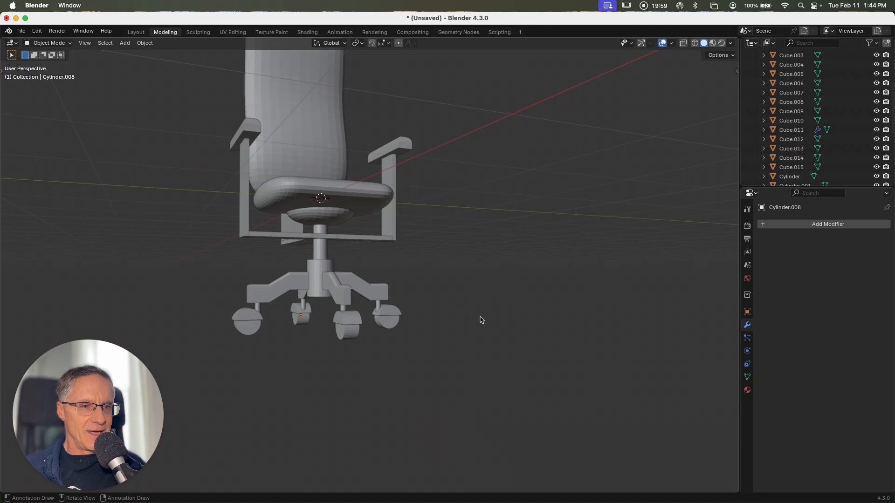
Apply Shade Smooth to the seat cushion.
scroll(480, 320, up, 5)
scroll(477, 318, down, 2)
ctrl+scroll(476, 319, down, 3)
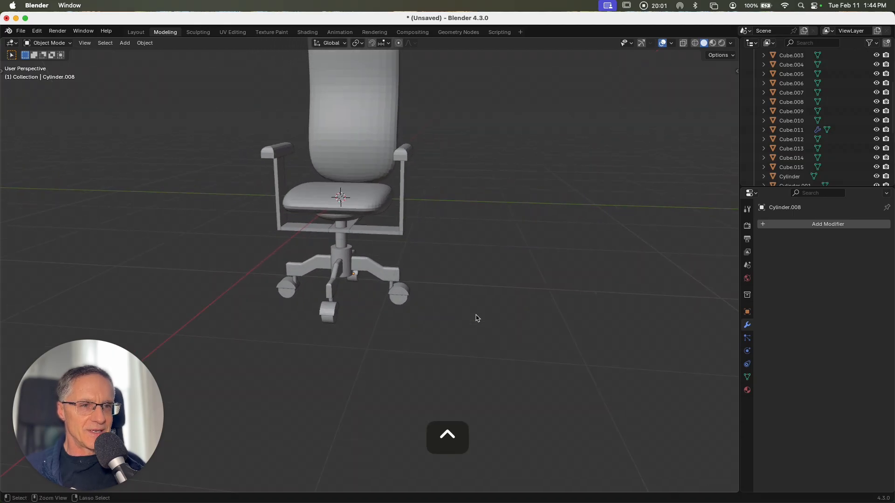
scroll(475, 318, right, 10)
scroll(475, 319, right, 10)
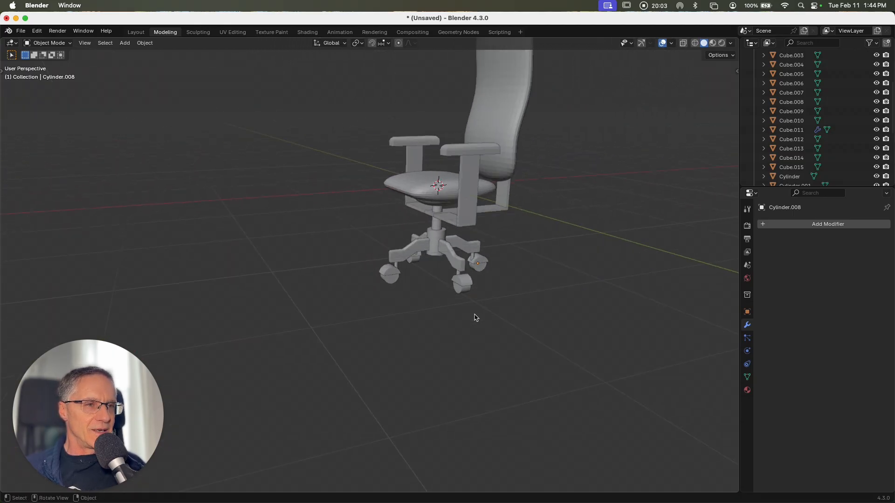
click(340, 184)
right_click(340, 185)
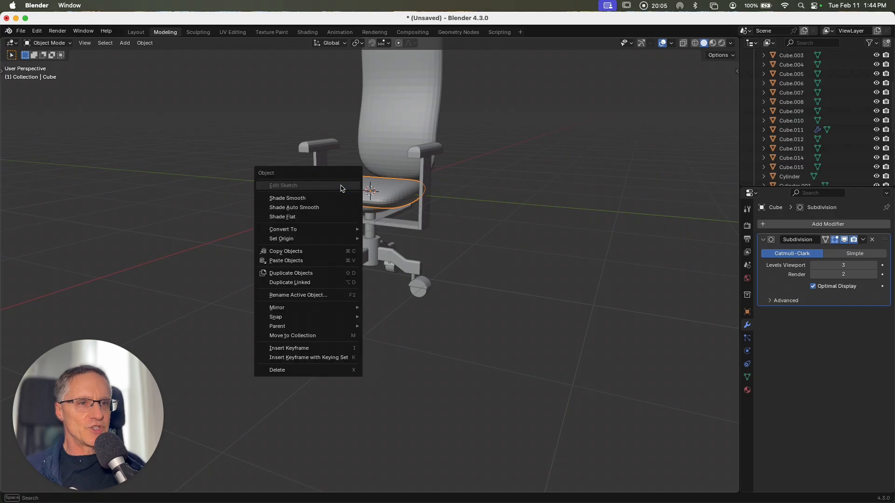
right_click(384, 133)
click(381, 146)
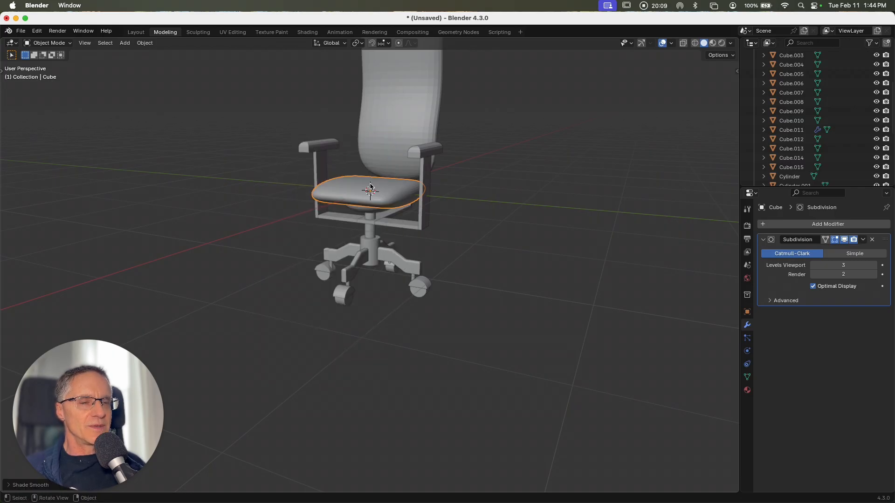
Apply Shade Smooth to both armrest pads, Cube.009 and Cube.007.
right_click(423, 153)
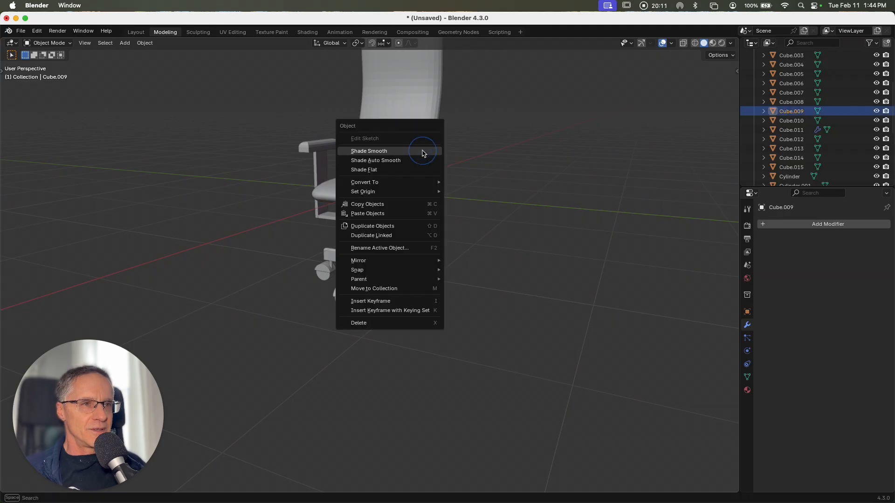
click(422, 153)
click(320, 149)
right_click(320, 149)
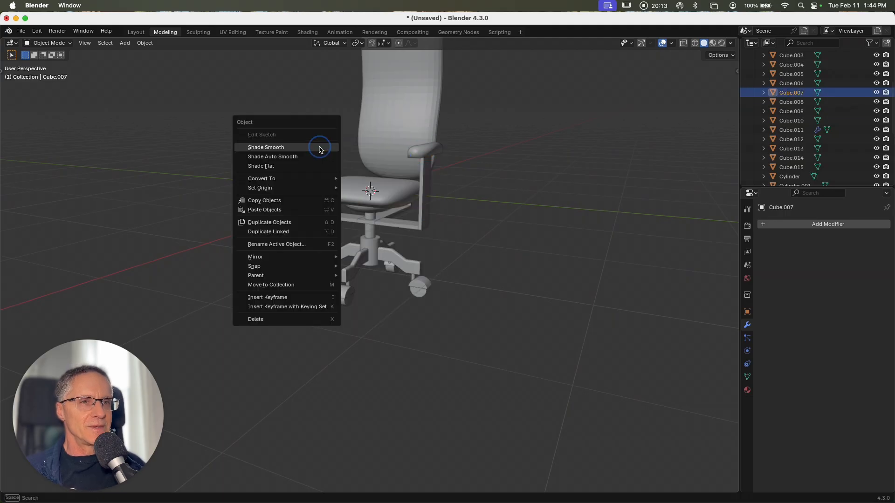
click(310, 148)
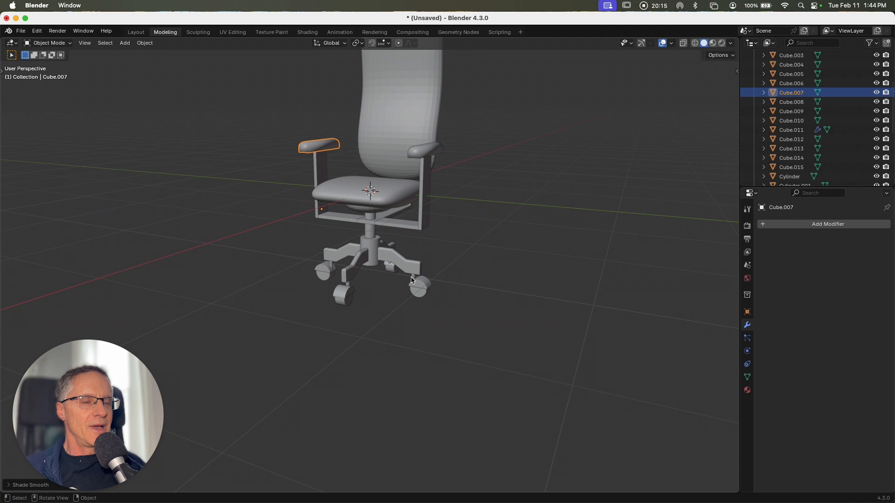
Examine the whole chair from several angles, including the side, the back and below.
scroll(445, 279, left, 10)
scroll(450, 279, right, 15)
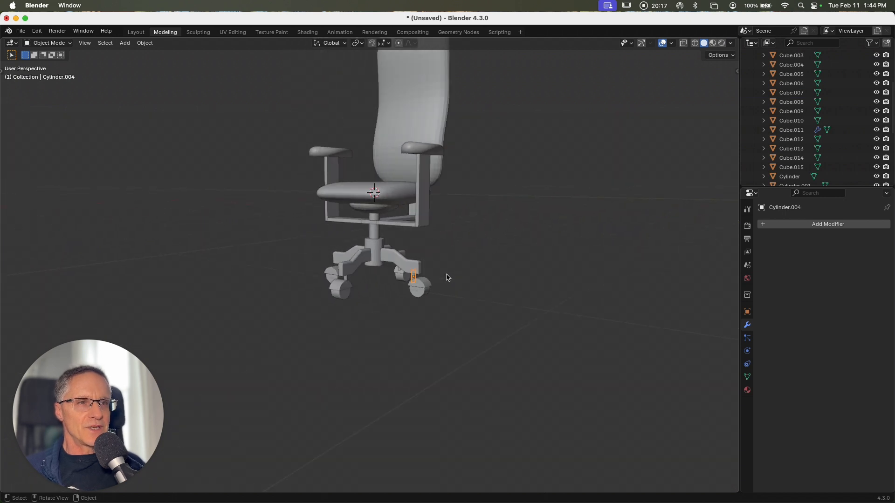
scroll(442, 275, up, 6)
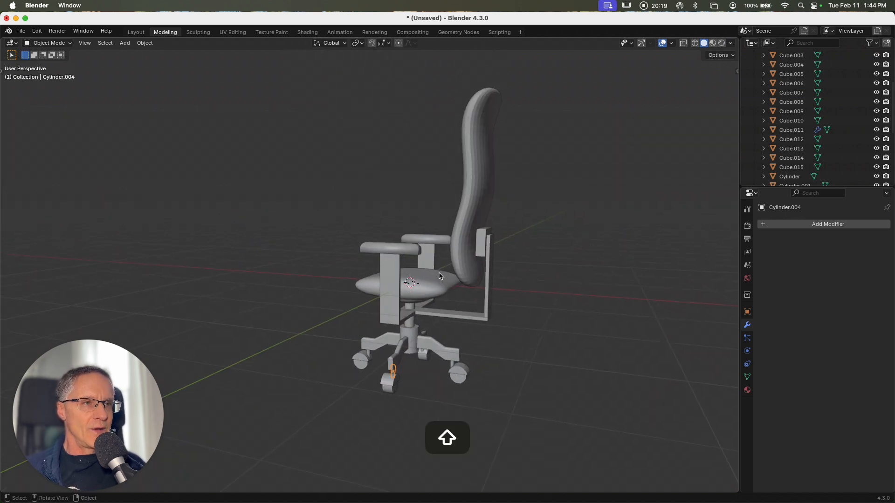
scroll(439, 276, right, 5)
scroll(439, 276, left, 8)
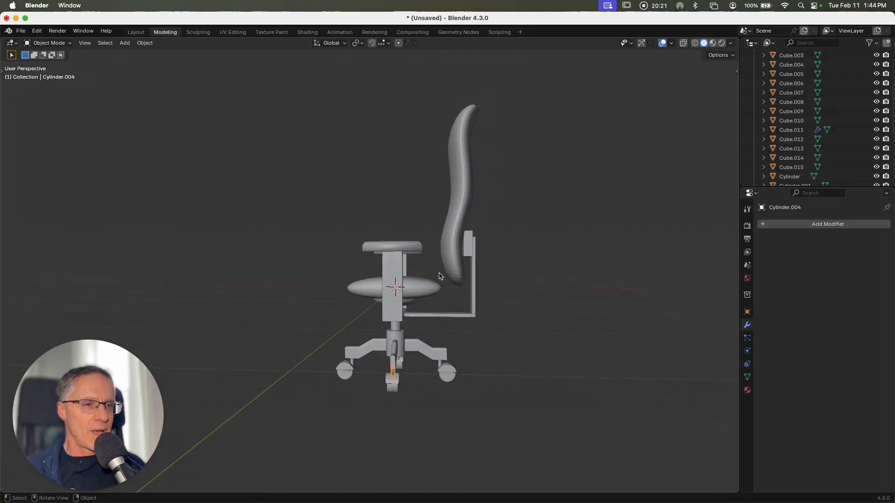
scroll(439, 275, right, 8)
scroll(438, 276, left, 3)
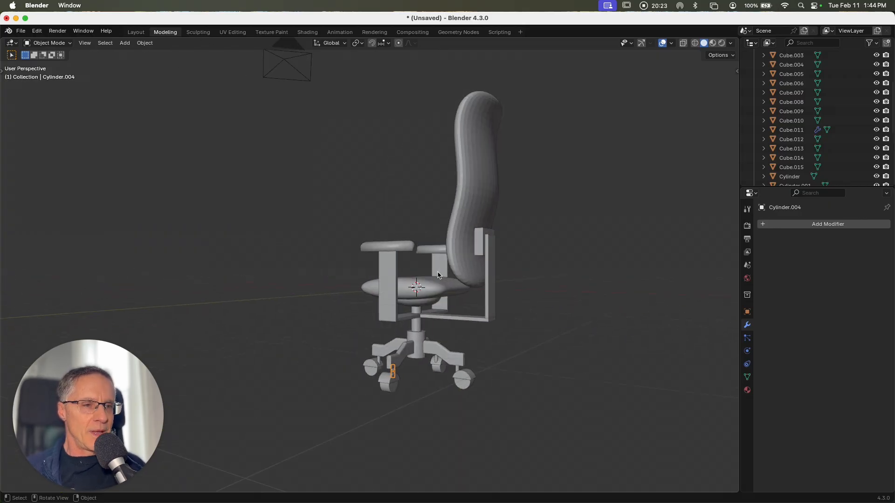
scroll(537, 361, left, 3)
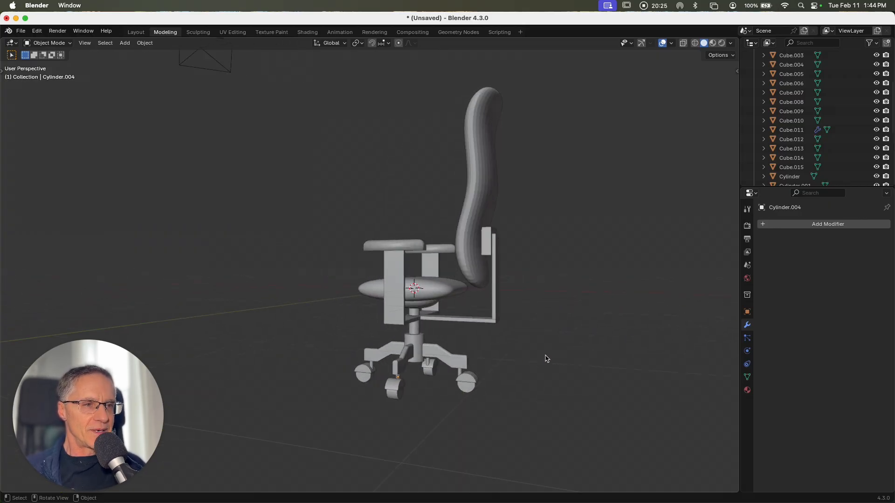
scroll(541, 358, left, 10)
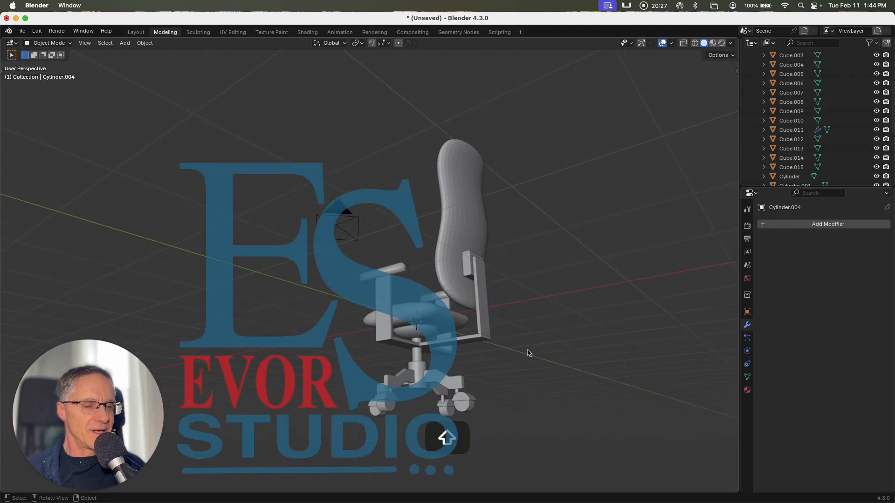
scroll(529, 353, left, 8)
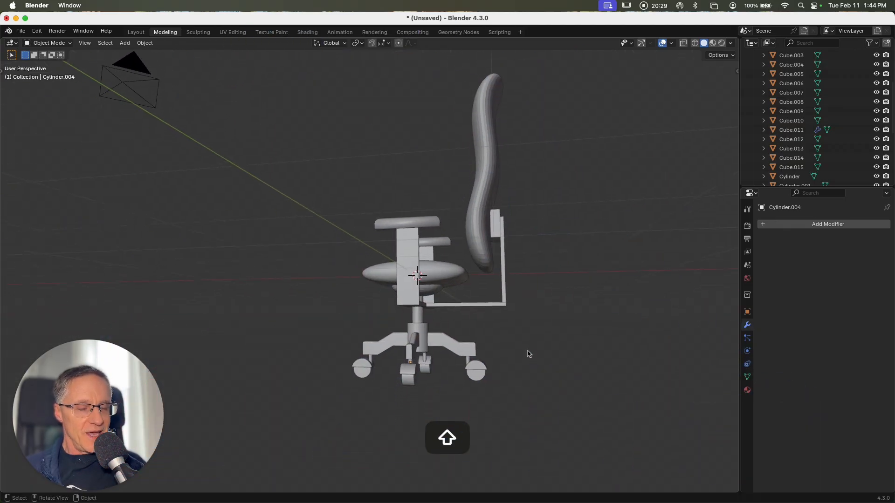